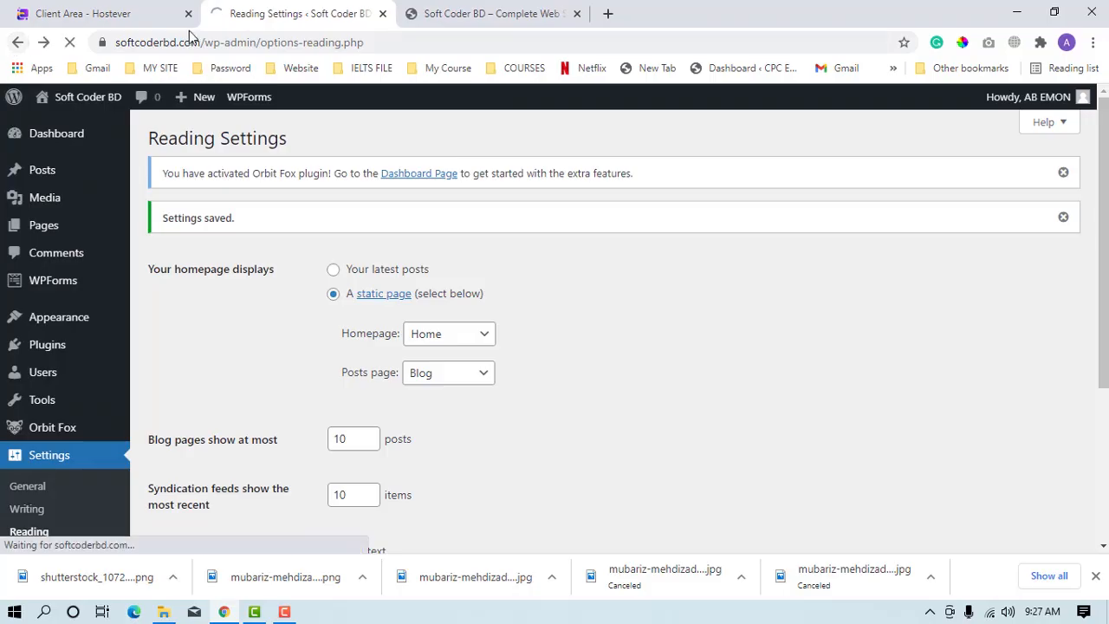
Visit the Soft Coder BD site's front page and return to the WordPress dashboard.
left_click(22, 44)
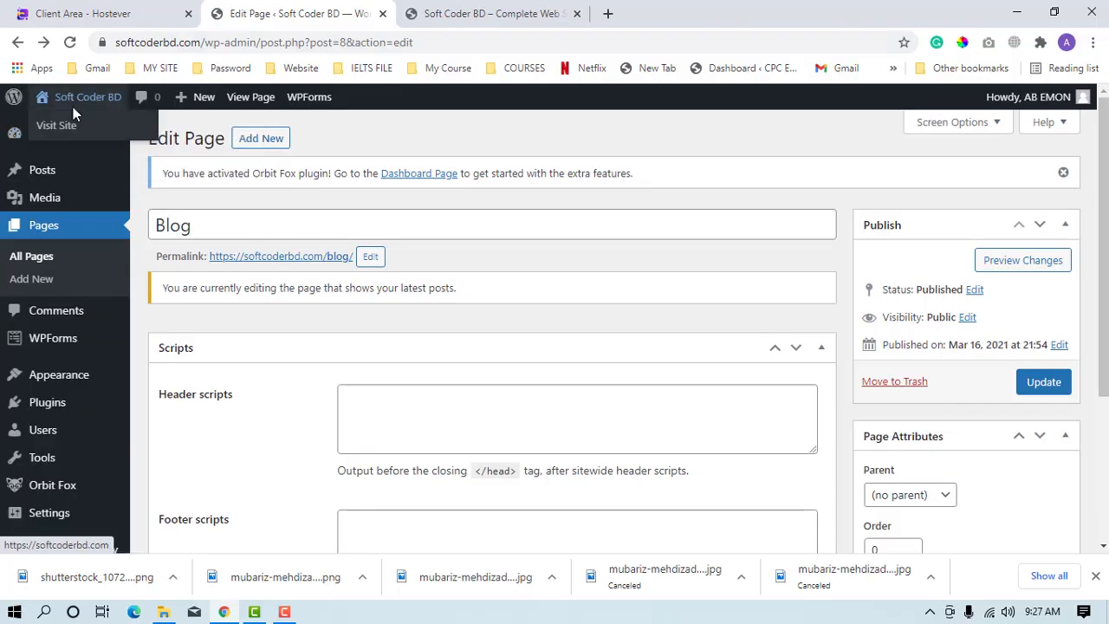
left_click(73, 107)
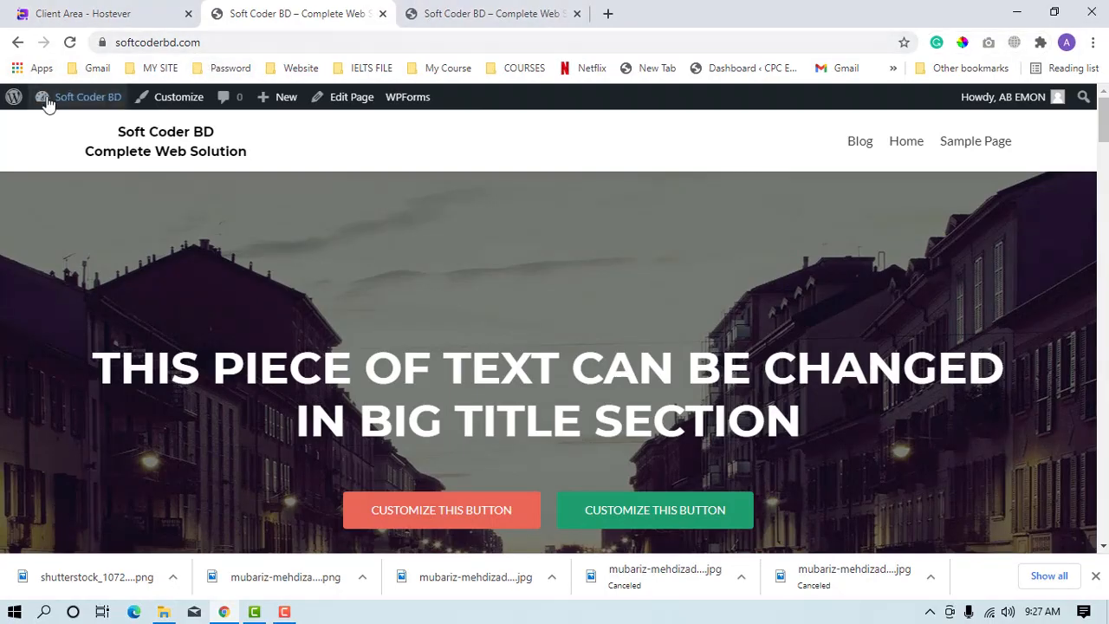
mouse_move(52, 99)
left_click(65, 126)
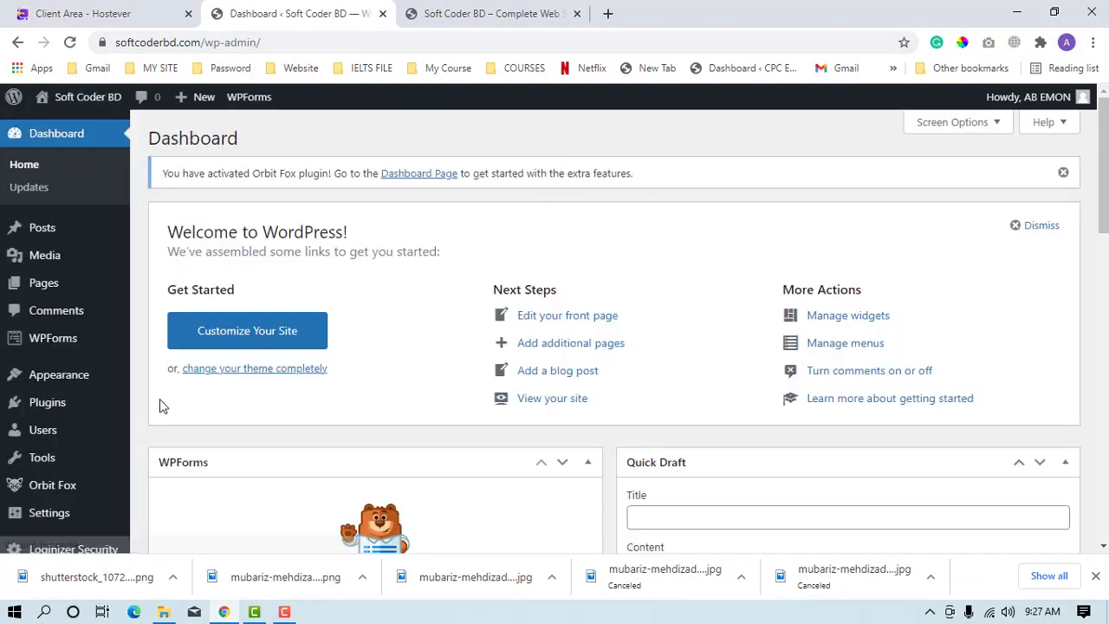
Look over the dashboard widgets and the options available under Settings, Appearance and Orbit Fox.
scroll(156, 438, "down", 4)
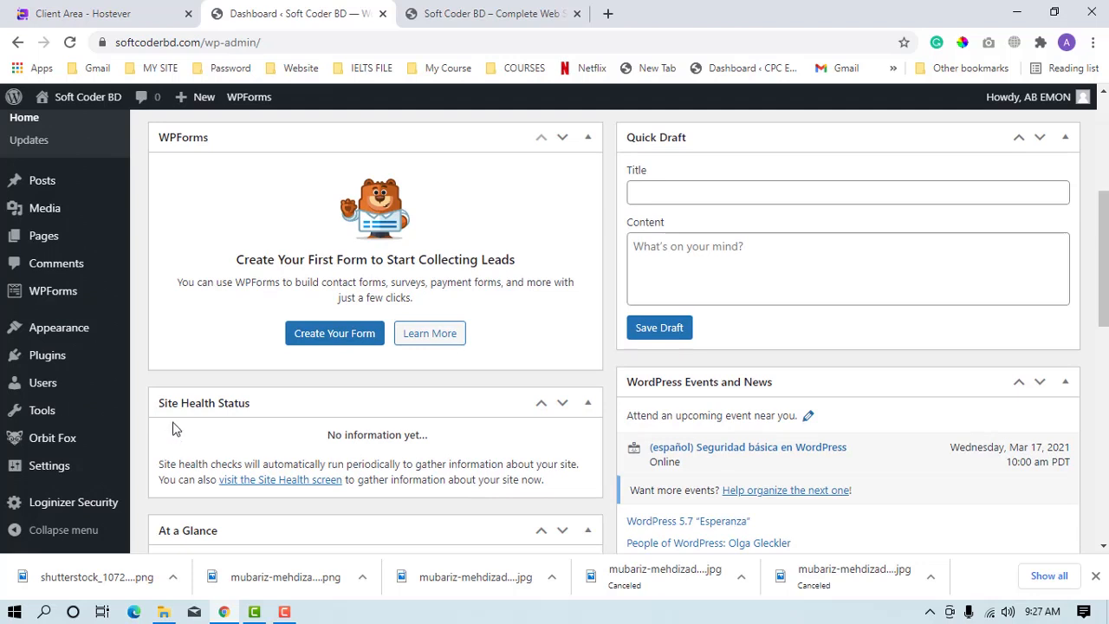
scroll(171, 428, "down", 1)
mouse_move(83, 475)
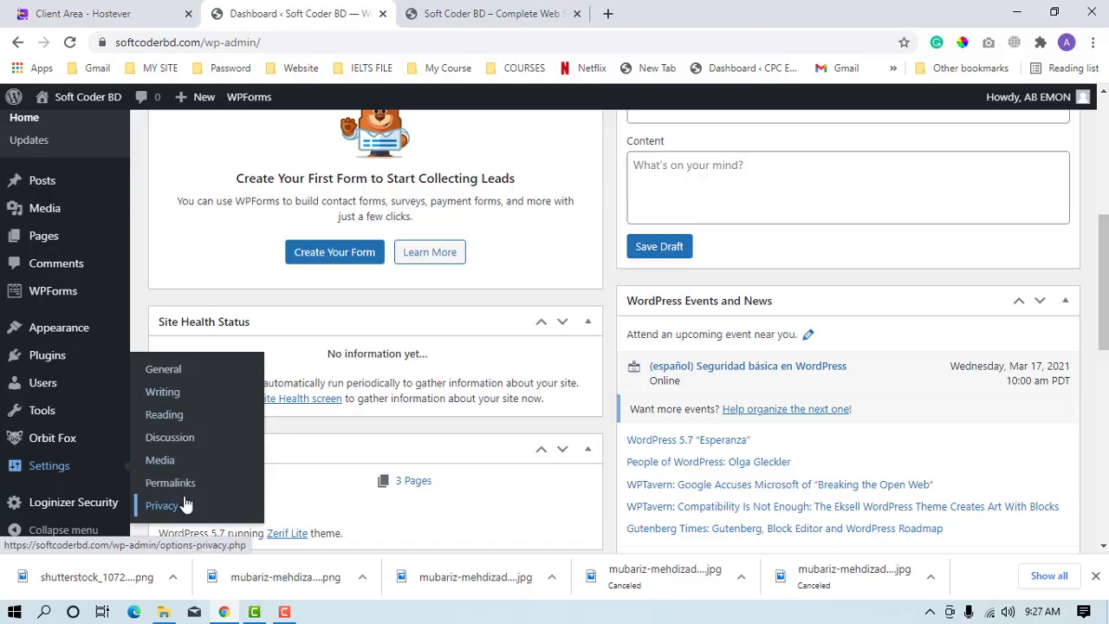
scroll(184, 505, "down", 3)
mouse_move(112, 342)
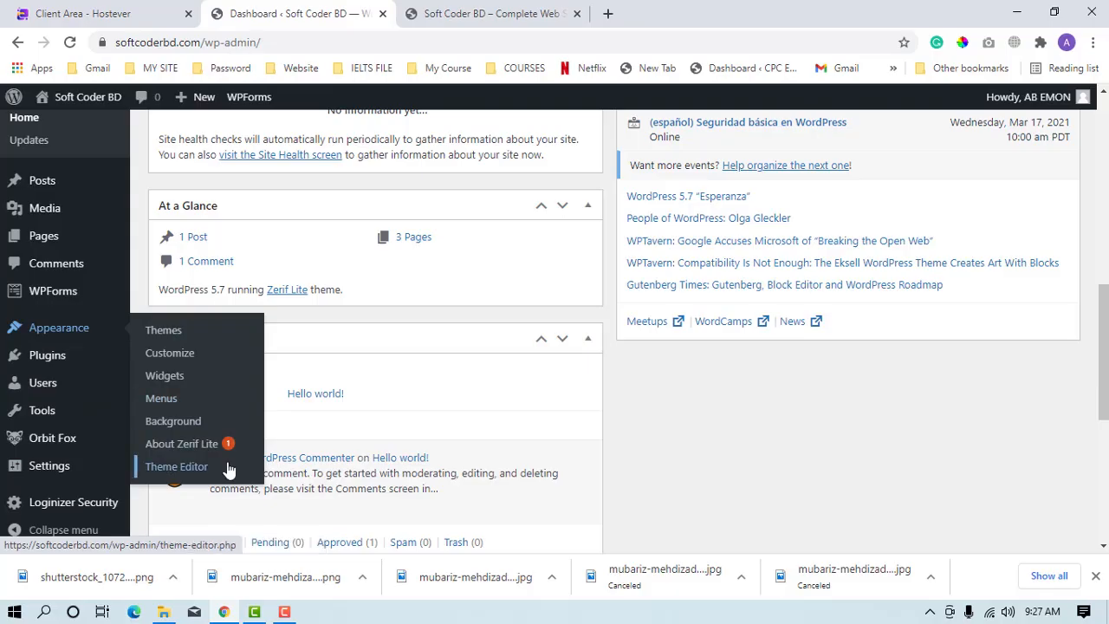
mouse_move(88, 448)
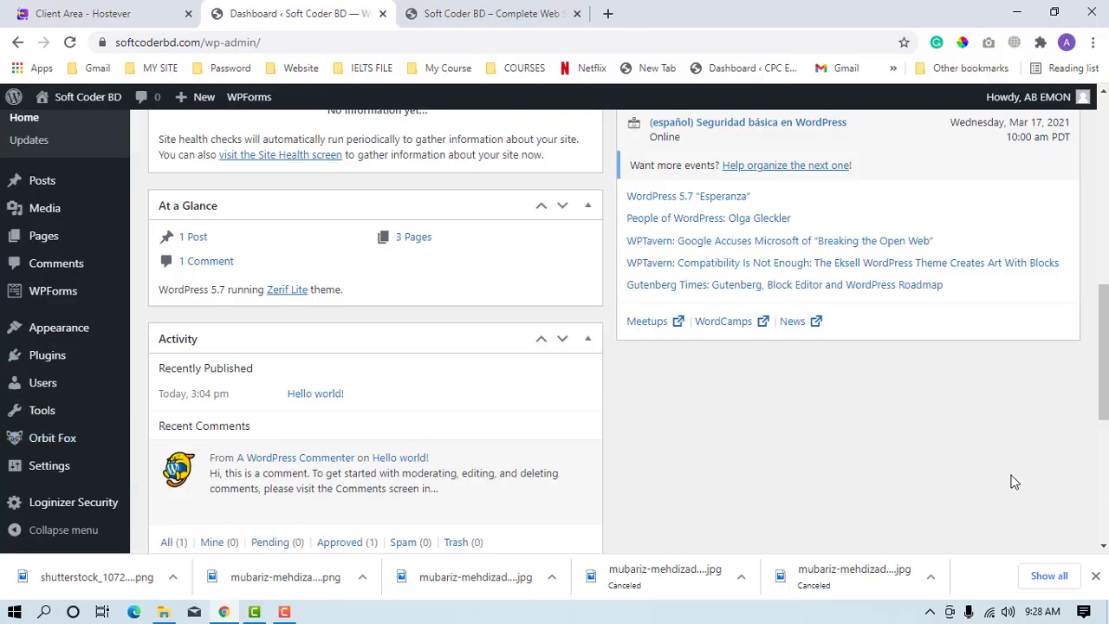
scroll(1014, 490, "up", 4)
scroll(525, 294, "up", 4)
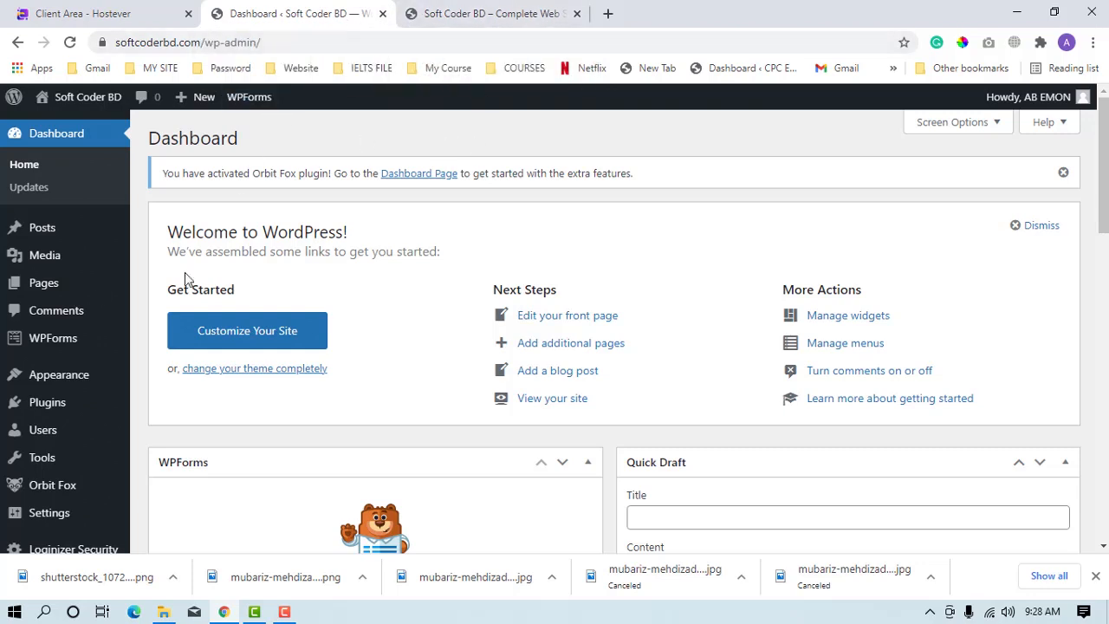
Start a new page titled "Home" and open its list of page templates.
mouse_move(80, 286)
mouse_move(98, 269)
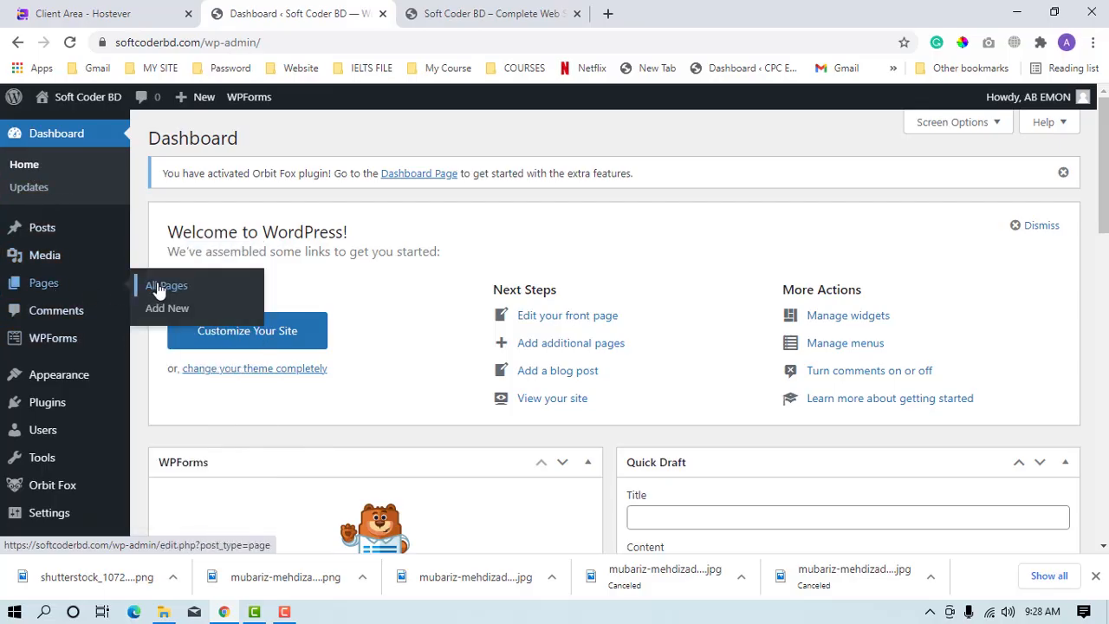
left_click(159, 289)
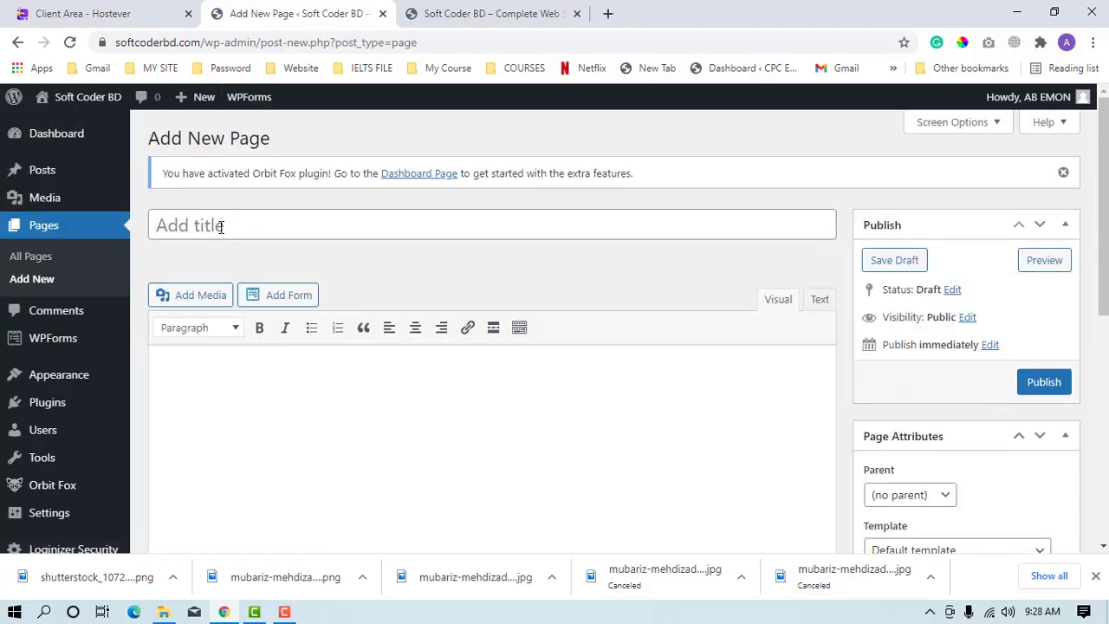
left_click(220, 227)
type("Home")
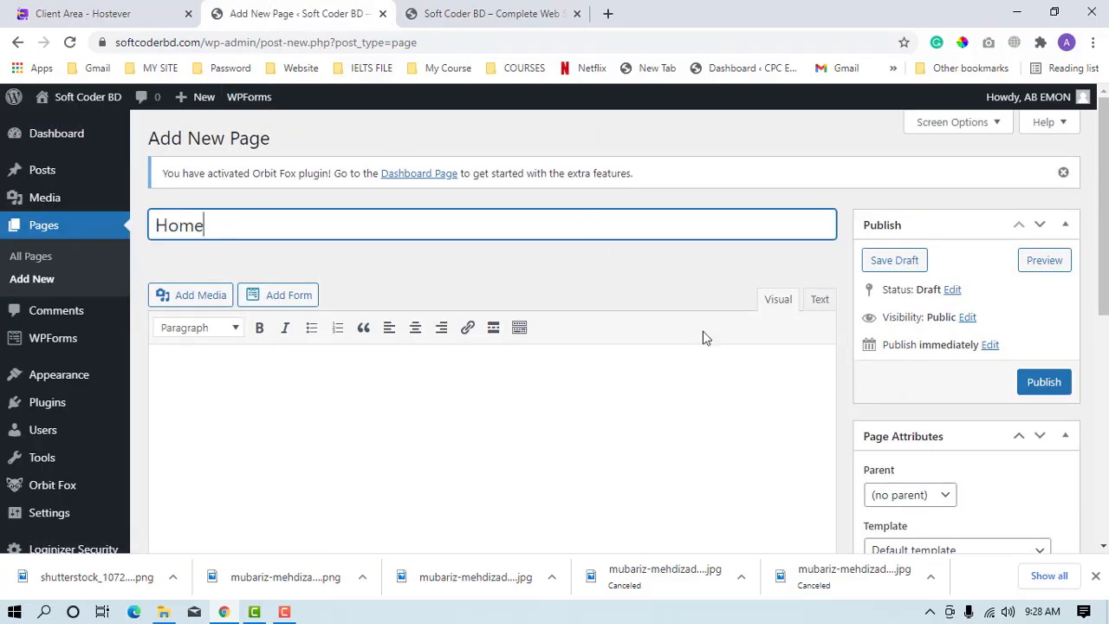
scroll(872, 446, "down", 2)
left_click(912, 396)
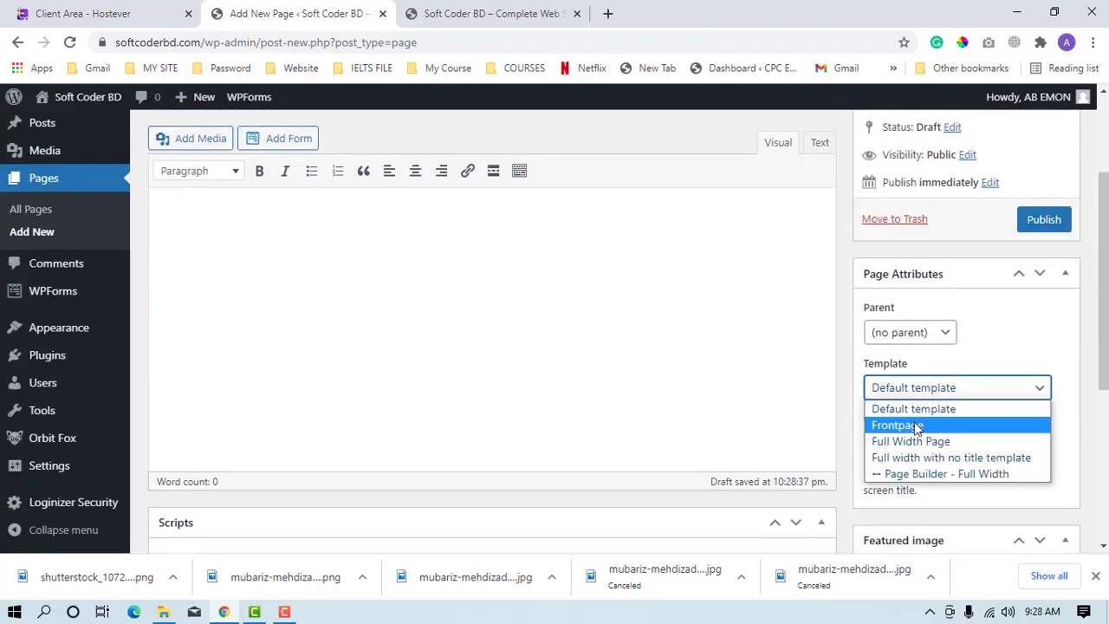
Leave the new page without saving, open the published Home front page for editing and check its template options.
left_click(70, 219)
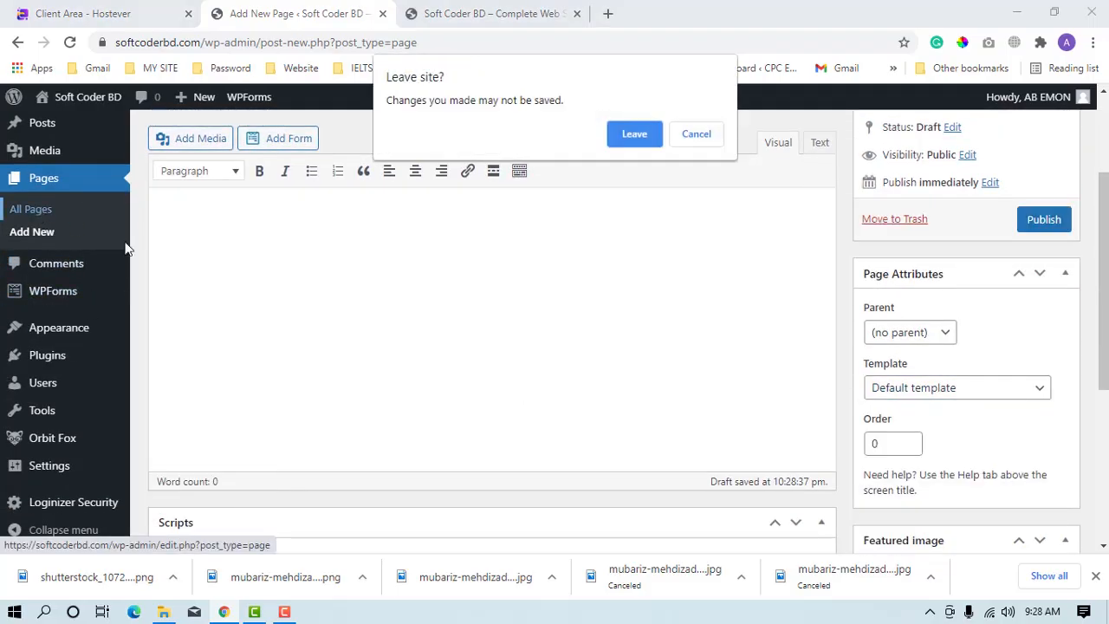
left_click(643, 137)
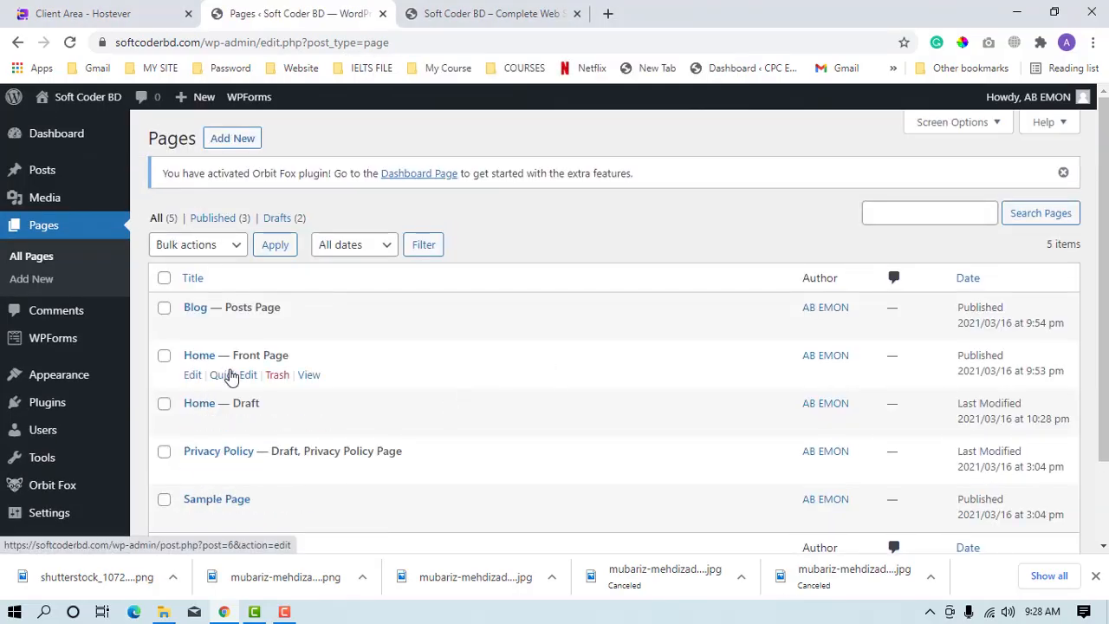
left_click(193, 378)
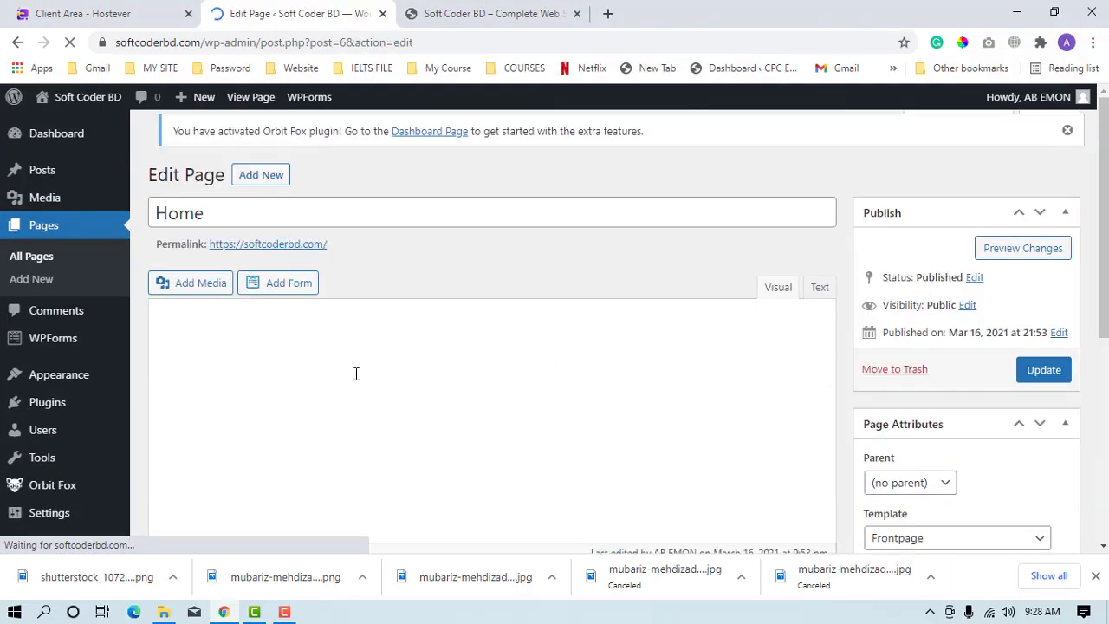
scroll(777, 458, "down", 3)
scroll(396, 243, "up", 3)
scroll(537, 346, "down", 2)
scroll(984, 425, "down", 1)
left_click(952, 390)
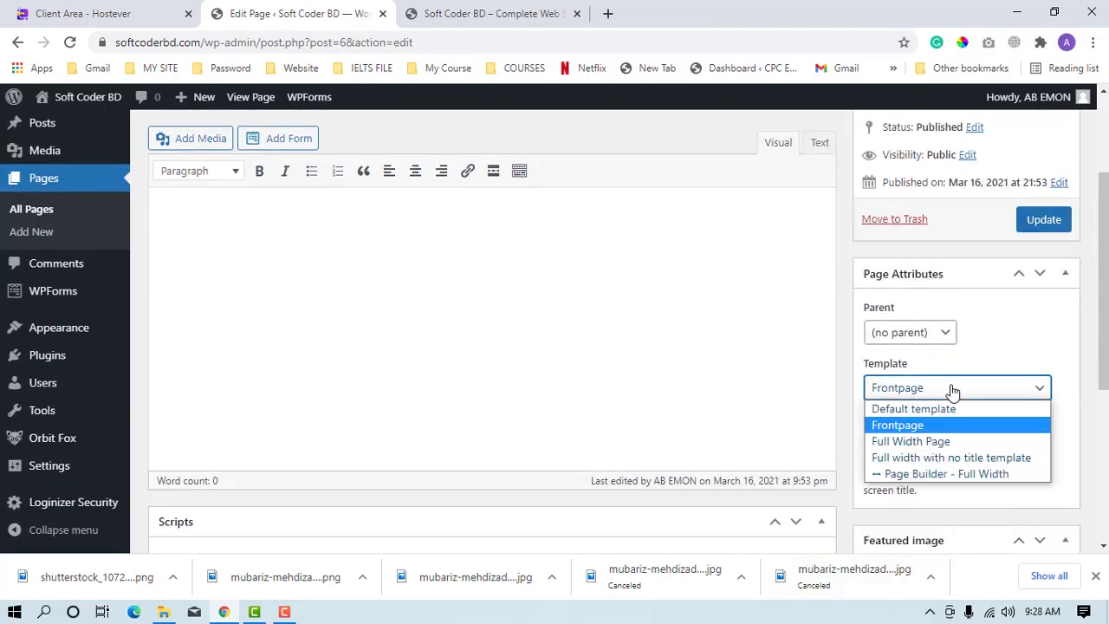
Return to the page list, open the Blog posts page for editing and examine its page attributes and parent options.
left_click(18, 44)
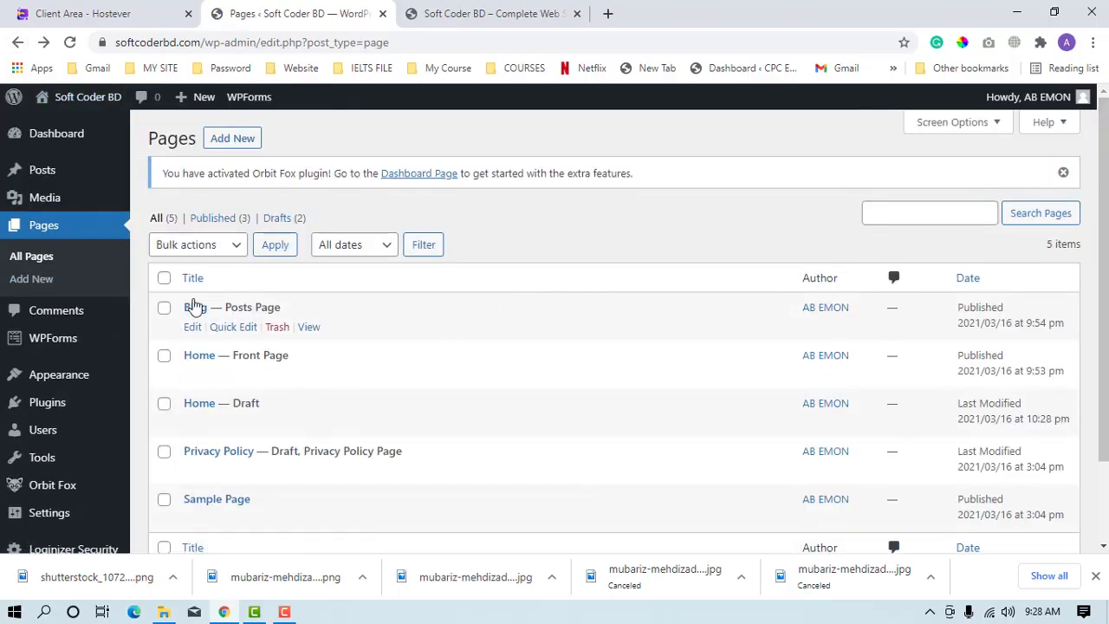
left_click(192, 330)
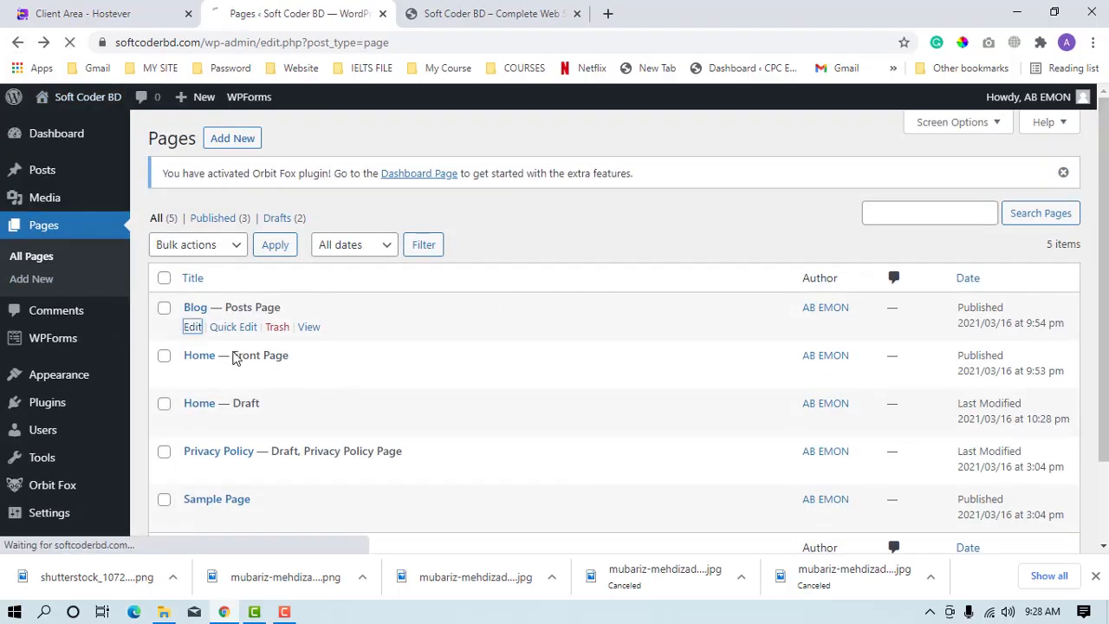
scroll(962, 519, "down", 2)
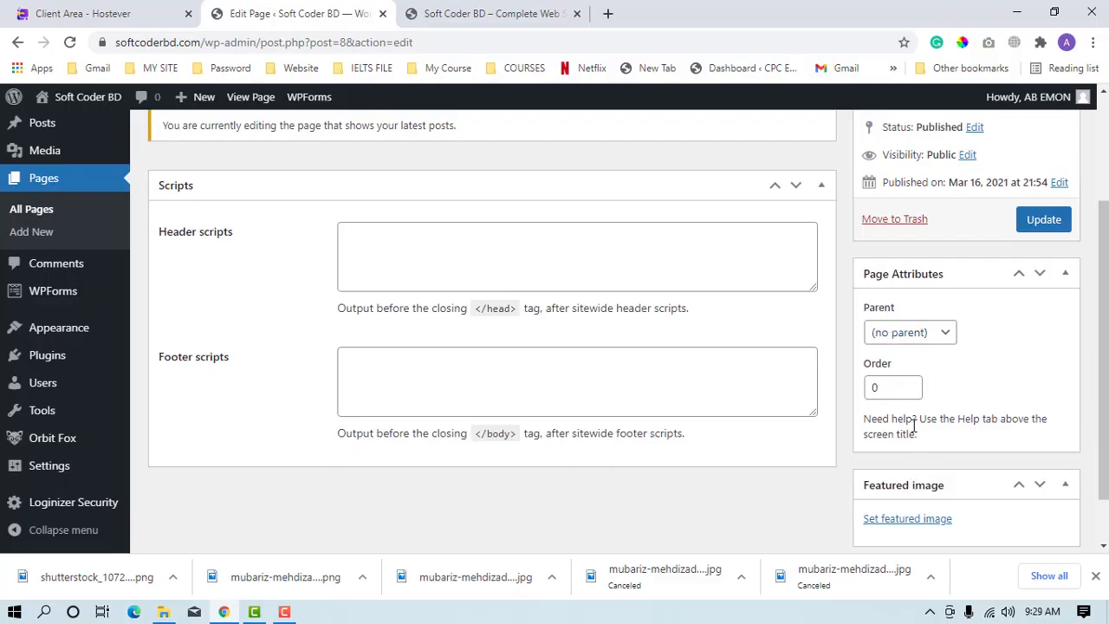
scroll(907, 420, "down", 1)
scroll(923, 449, "up", 3)
scroll(936, 399, "down", 3)
scroll(953, 434, "up", 3)
scroll(945, 412, "down", 1)
left_click(929, 416)
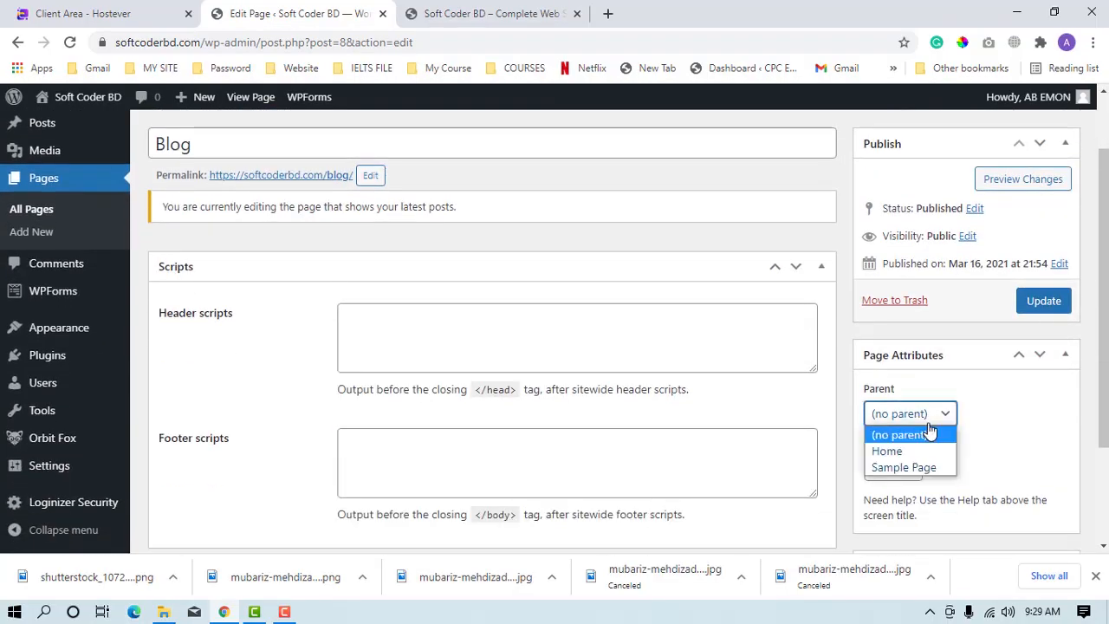
scroll(1036, 502, "down", 1)
scroll(1023, 446, "down", 1)
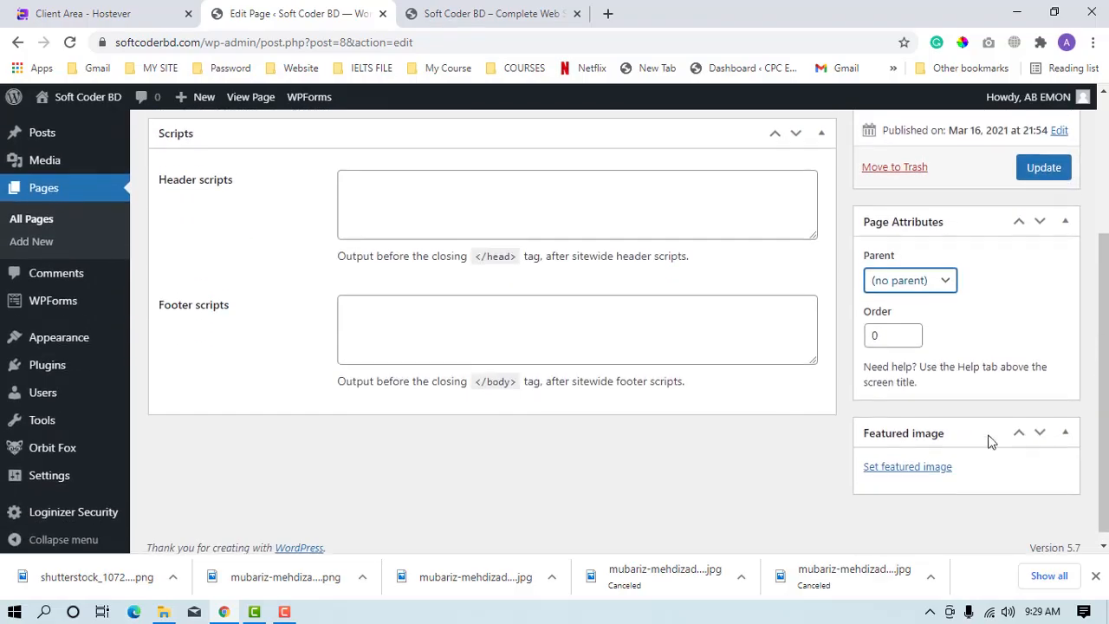
scroll(654, 409, "up", 3)
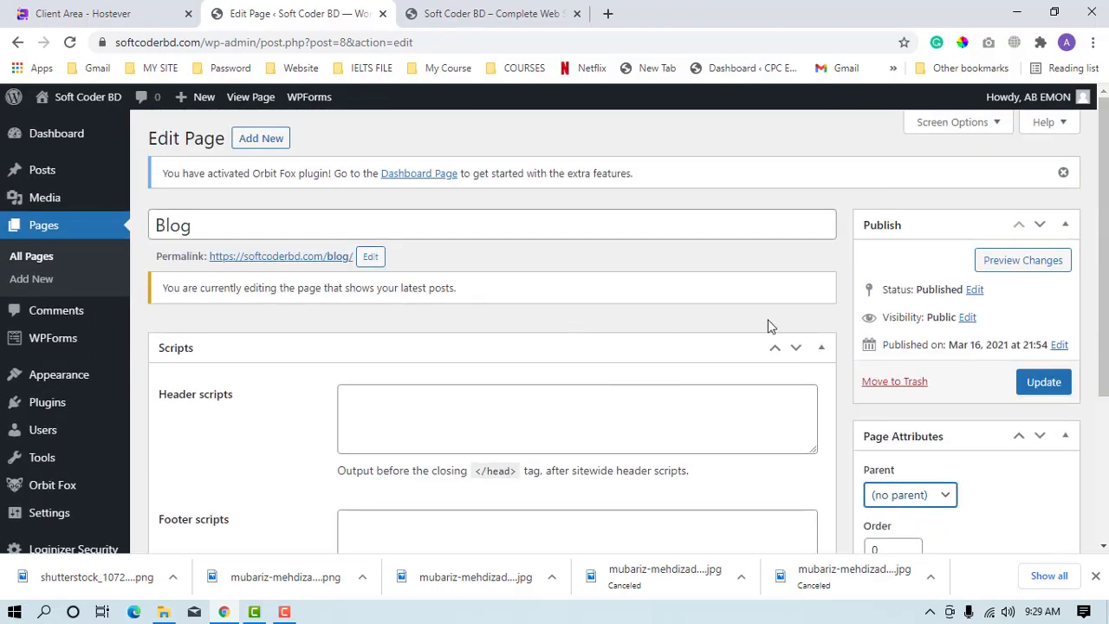
Open the site's Writing settings and look over the options.
scroll(182, 433, "down", 3)
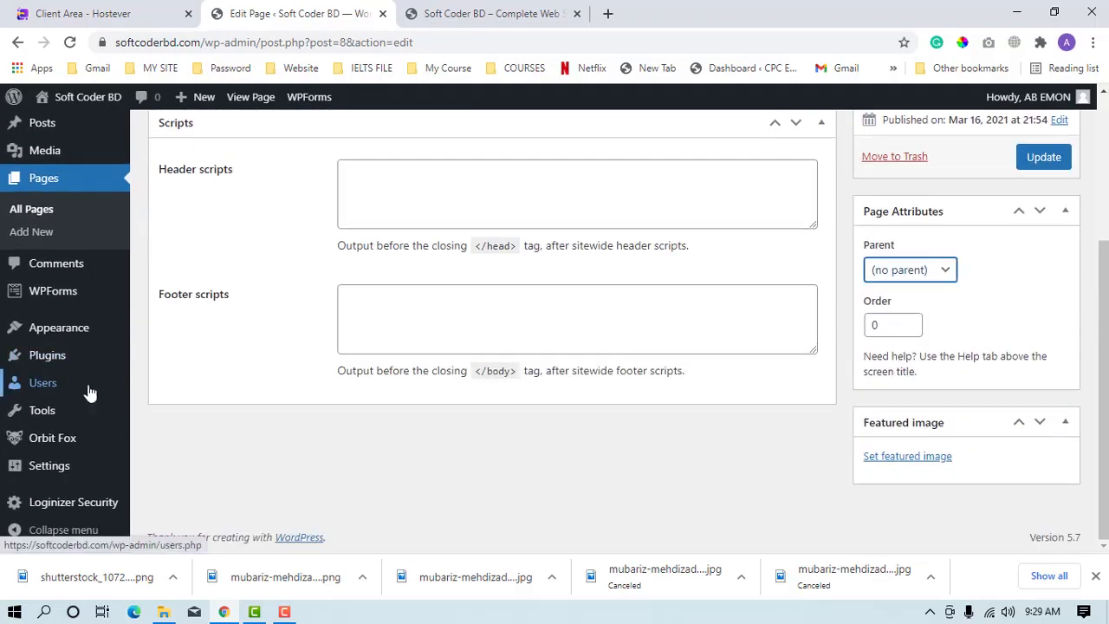
mouse_move(59, 465)
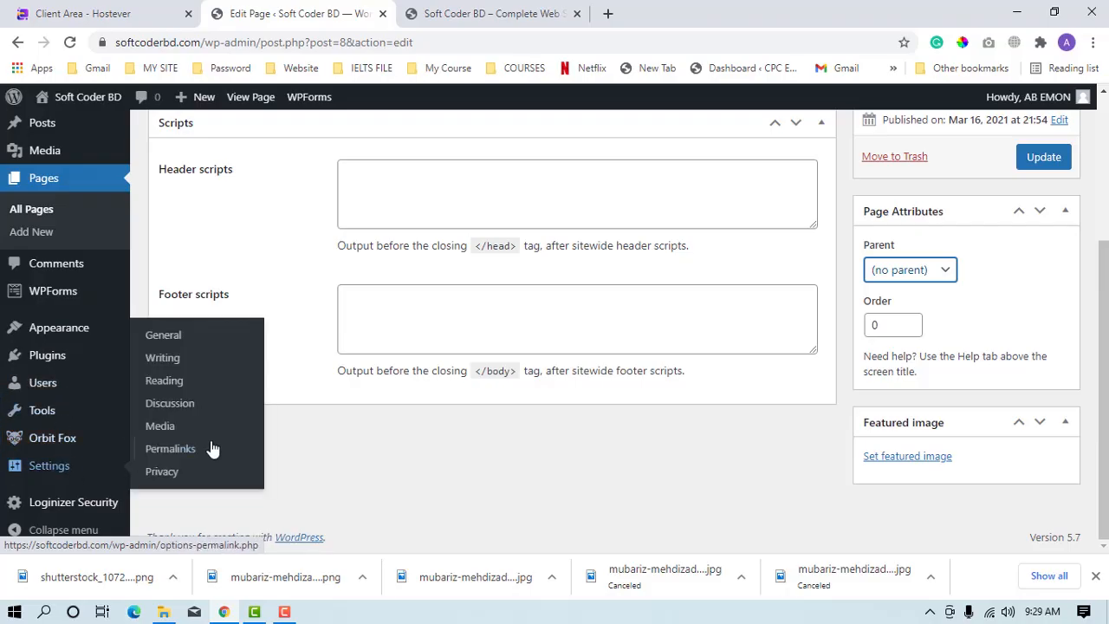
left_click(174, 365)
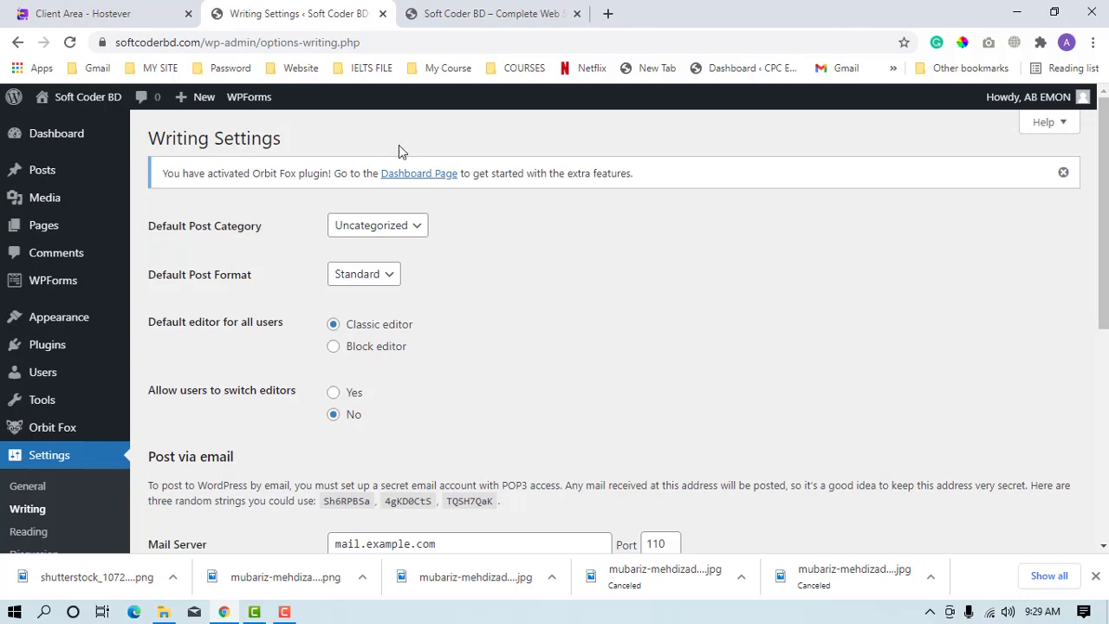
scroll(398, 152, "down", 4)
In the Reading settings, make the homepage display a static page and choose Home as the homepage.
left_click(31, 370)
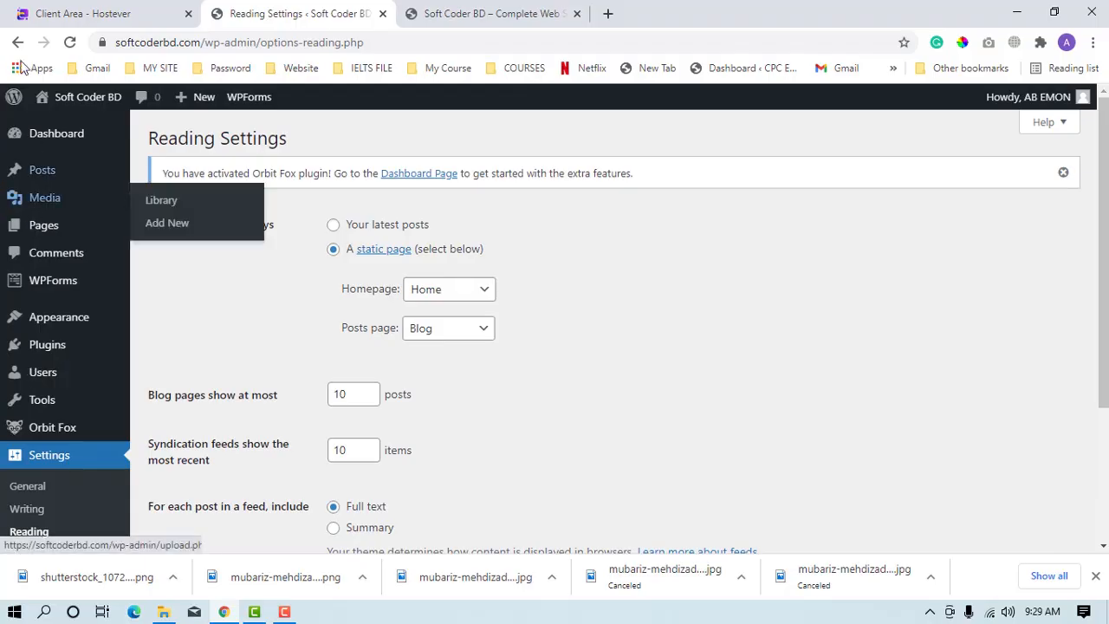
left_click(334, 226)
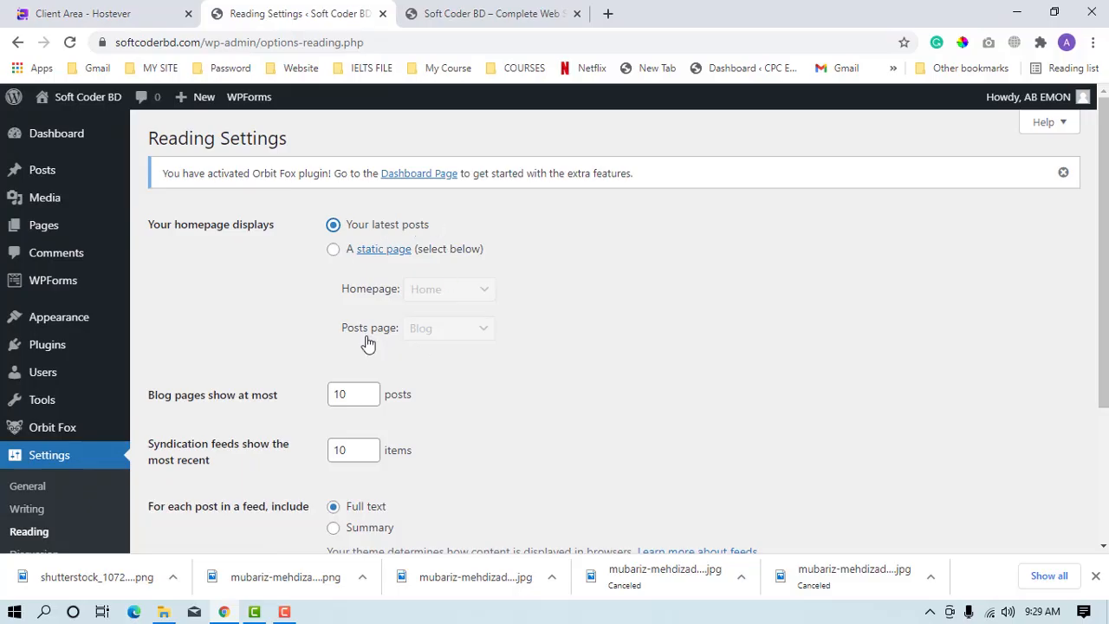
left_click(334, 251)
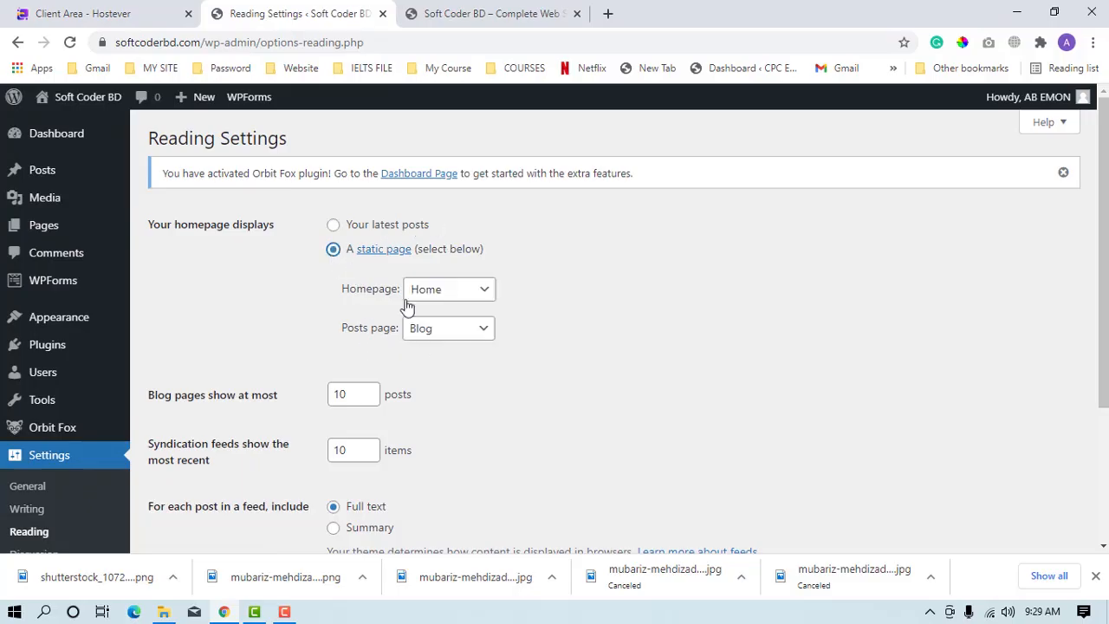
left_click(444, 291)
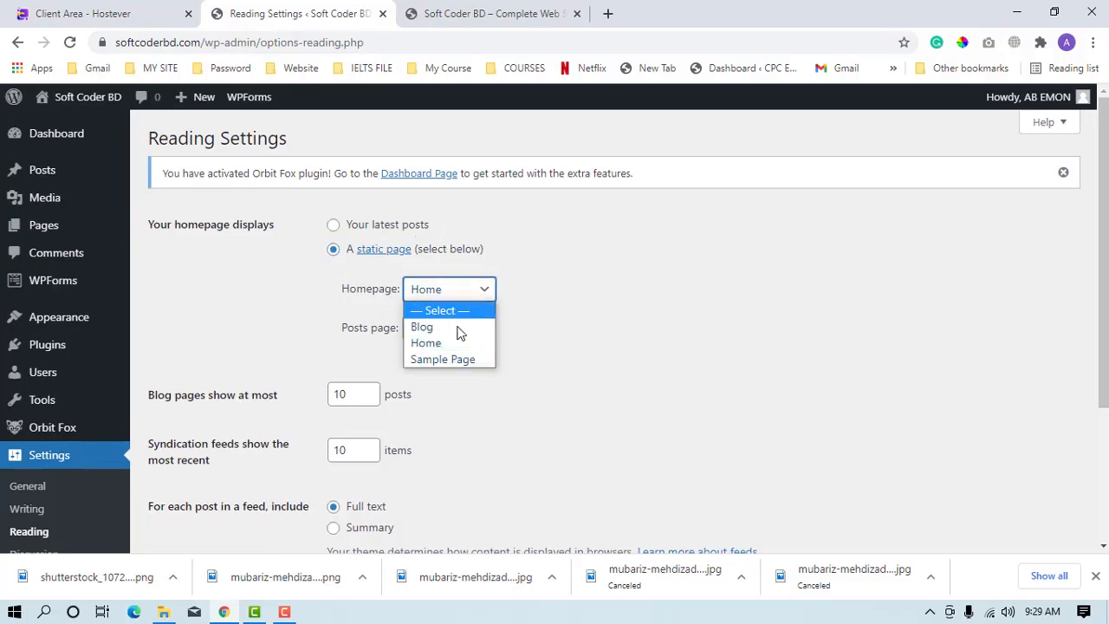
left_click(437, 342)
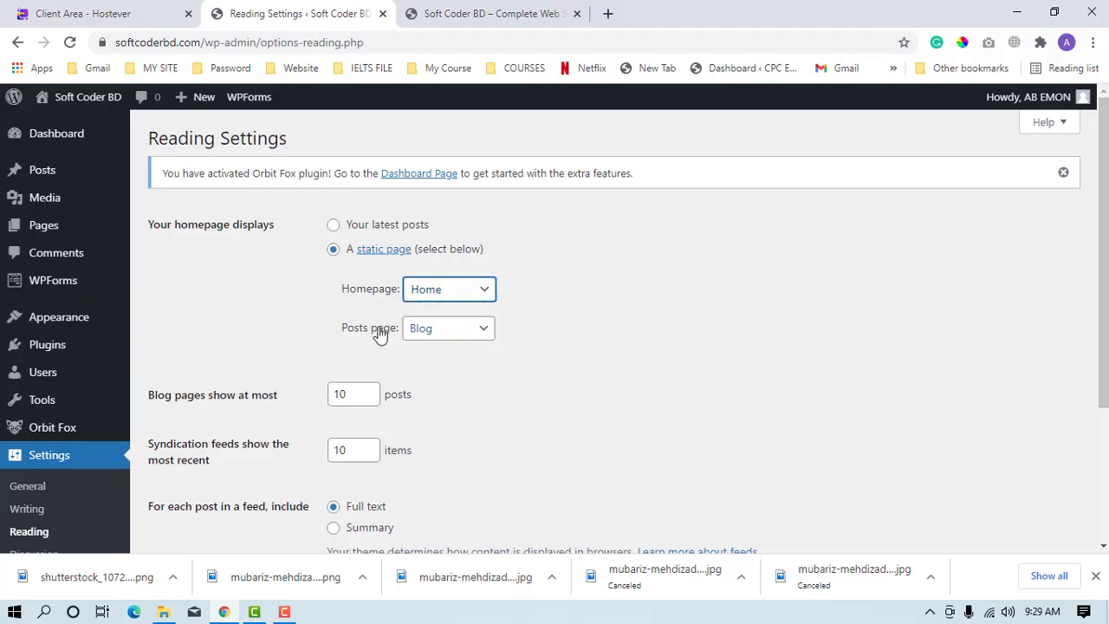
Choose Blog as the posts page and save the reading settings.
left_click(454, 333)
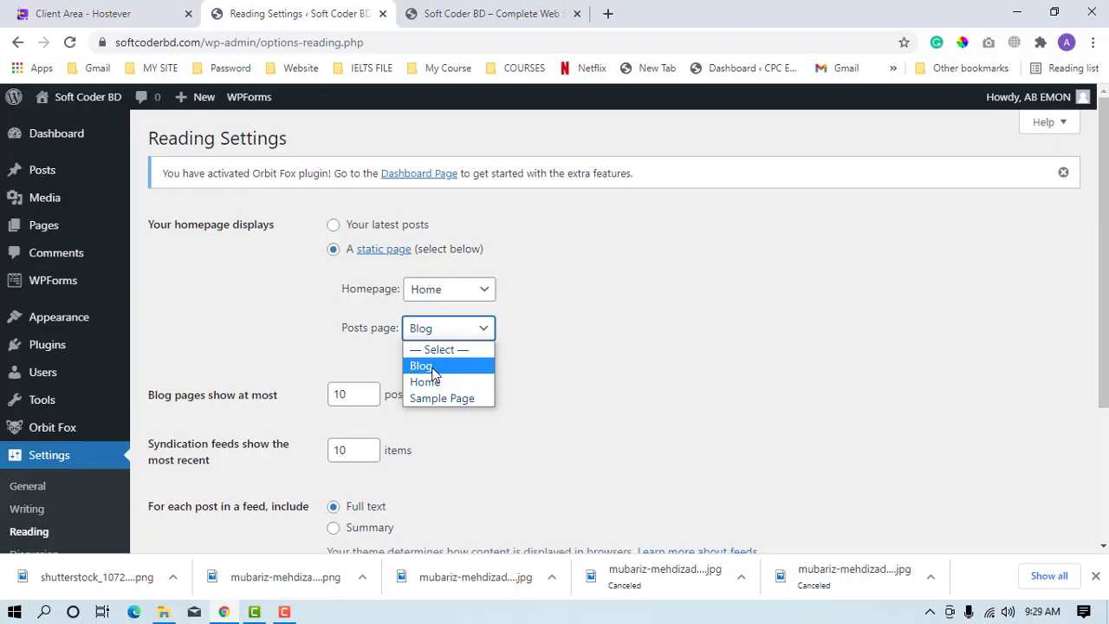
left_click(435, 367)
scroll(459, 359, "down", 3)
left_click(186, 468)
Reload the site's front page in its own browser tab and review the page sections.
left_click(424, 13)
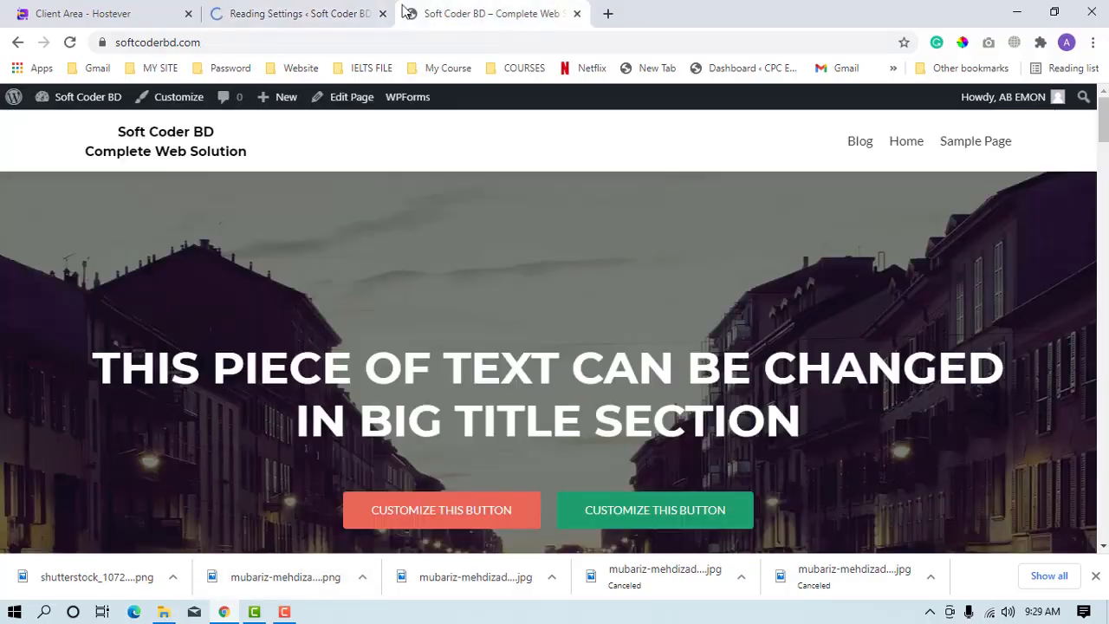
left_click(66, 44)
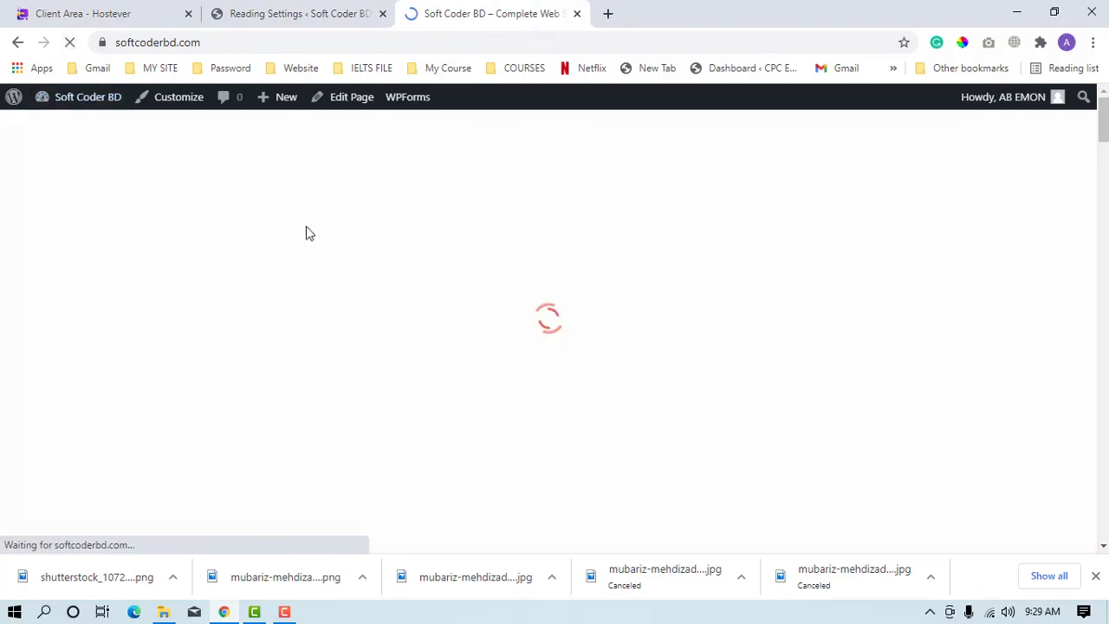
scroll(551, 390, "down", 8)
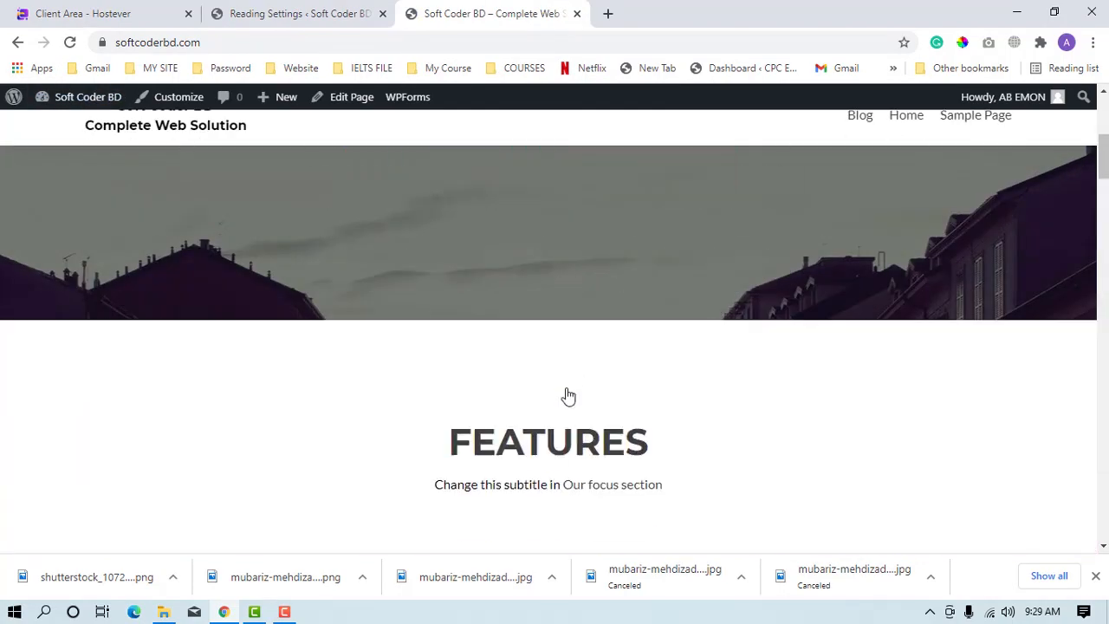
scroll(544, 329, "up", 8)
scroll(234, 428, "down", 5)
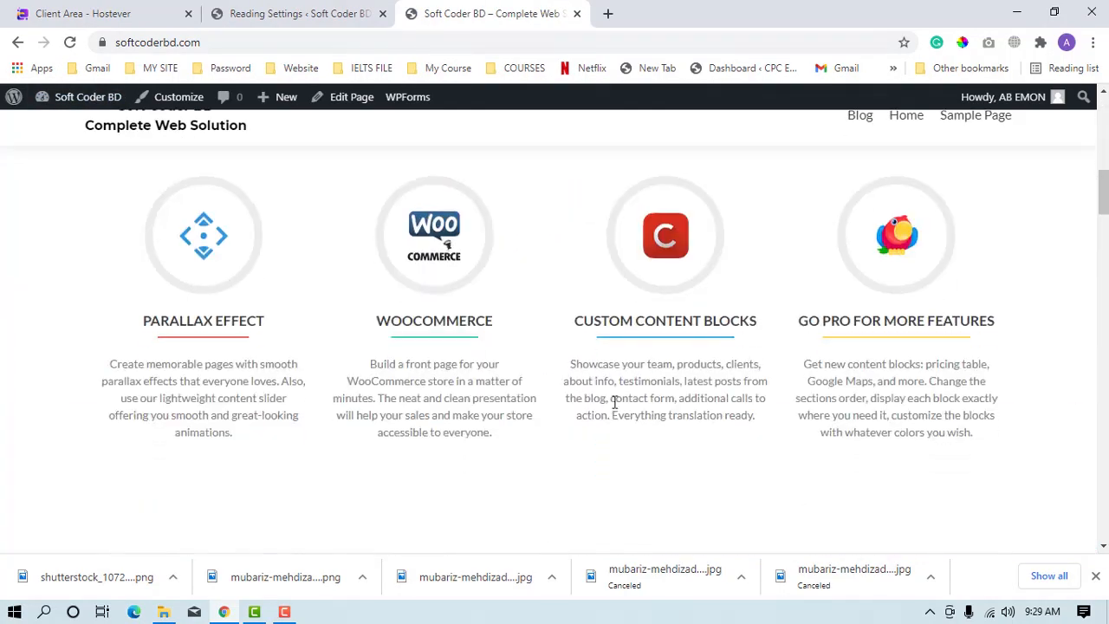
Review the front page's site title, navigation links, big title heading and buttons.
scroll(613, 404, "up", 10)
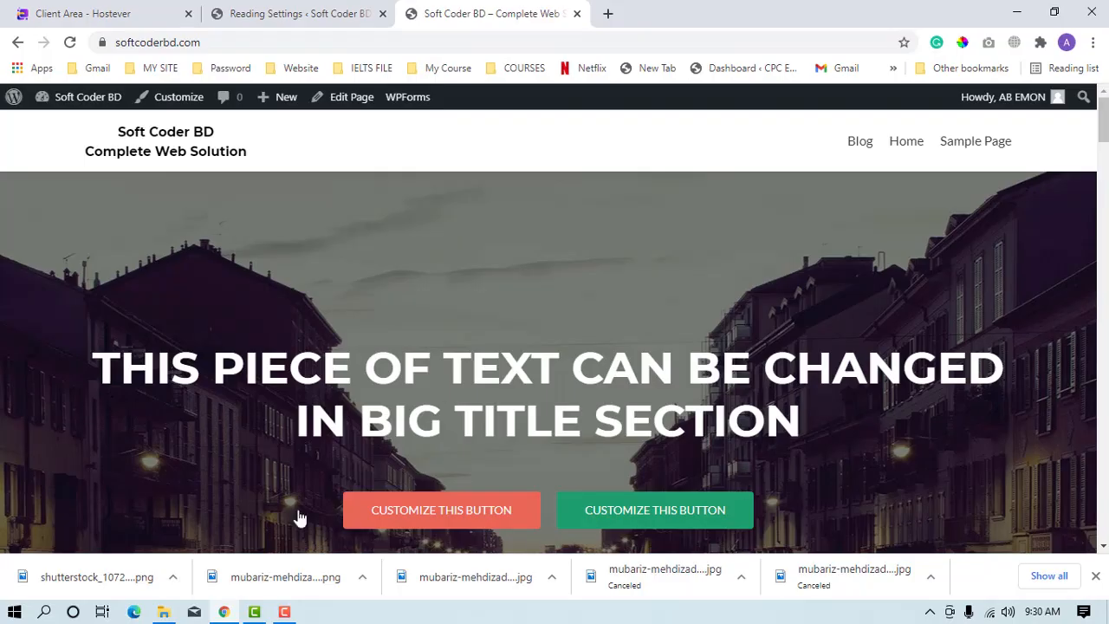
scroll(297, 317, "down", 1)
scroll(300, 275, "up", 1)
scroll(606, 338, "down", 5)
scroll(433, 364, "up", 5)
scroll(296, 373, "down", 6)
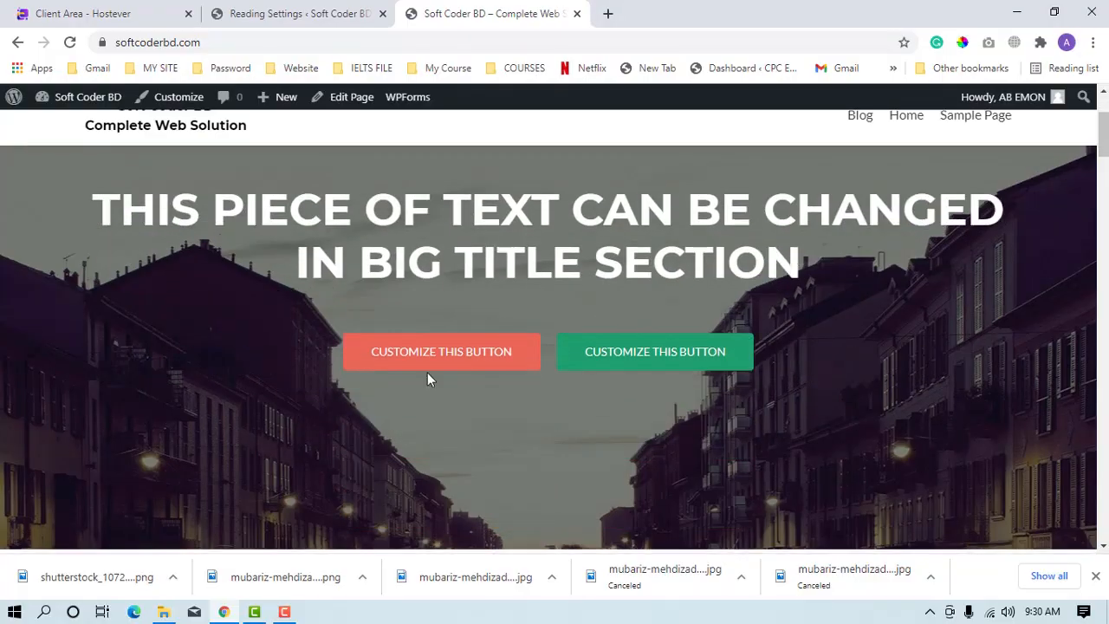
scroll(275, 324, "up", 4)
scroll(278, 295, "up", 3)
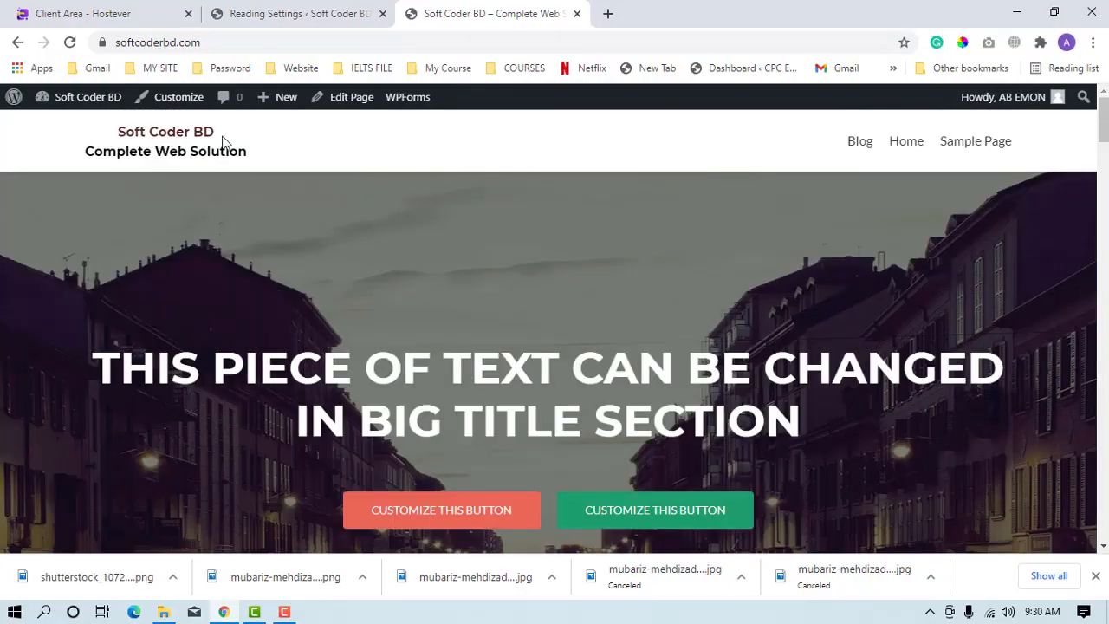
mouse_move(76, 116)
left_mouse_down()
mouse_move(198, 180)
mouse_move(283, 172)
left_mouse_up()
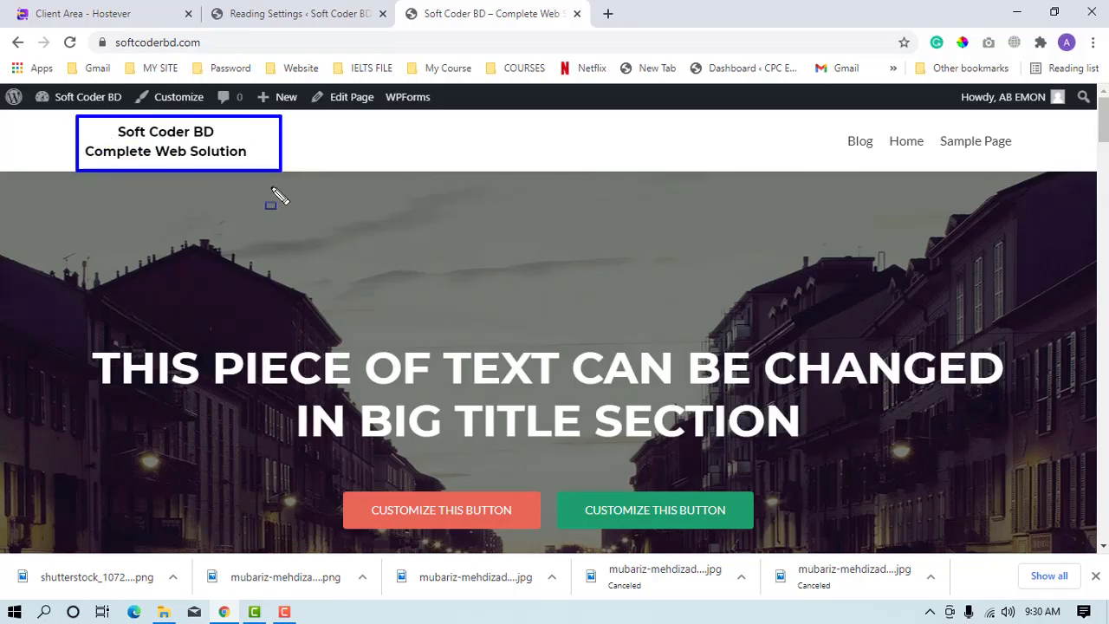
mouse_move(804, 112)
left_mouse_down()
mouse_move(1010, 172)
mouse_move(1063, 166)
left_mouse_up()
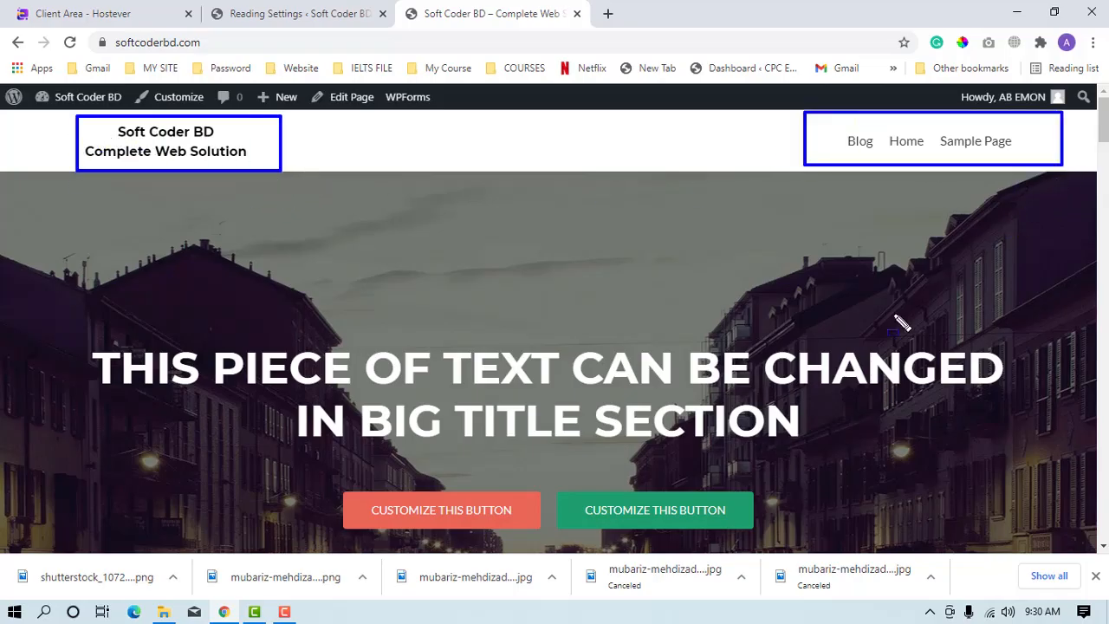
key("Escape")
mouse_move(57, 329)
left_mouse_down()
mouse_move(837, 515)
mouse_move(827, 518)
left_mouse_up()
scroll(827, 518, "down", 1)
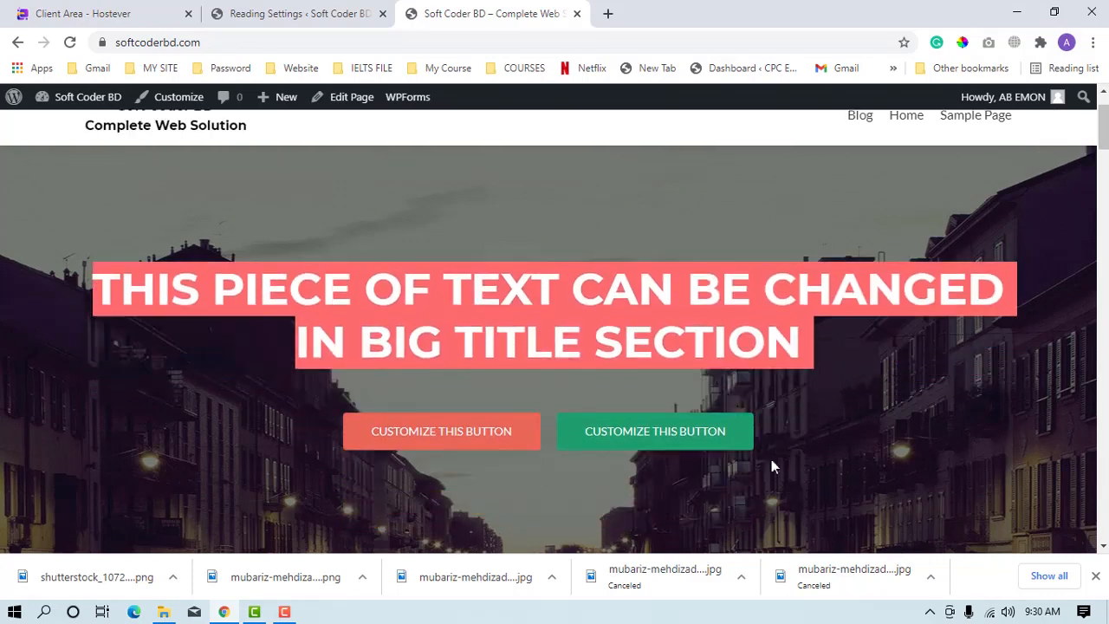
scroll(678, 376, "up", 1)
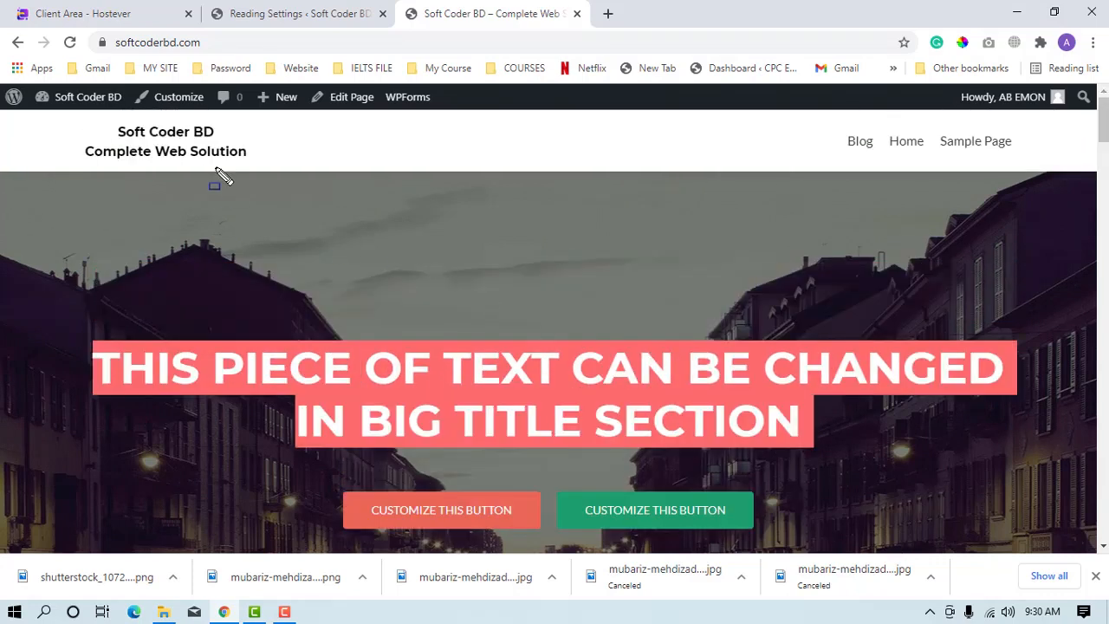
Open the Site Identity settings in the site customizer and dismiss the autosave notice.
left_click(192, 104)
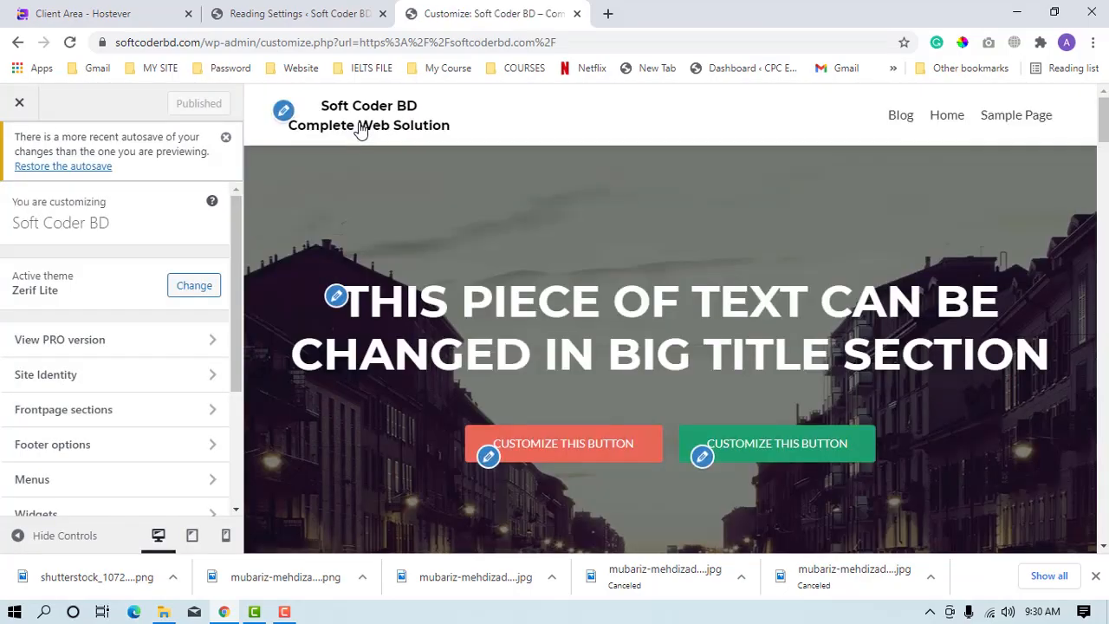
left_click(104, 392)
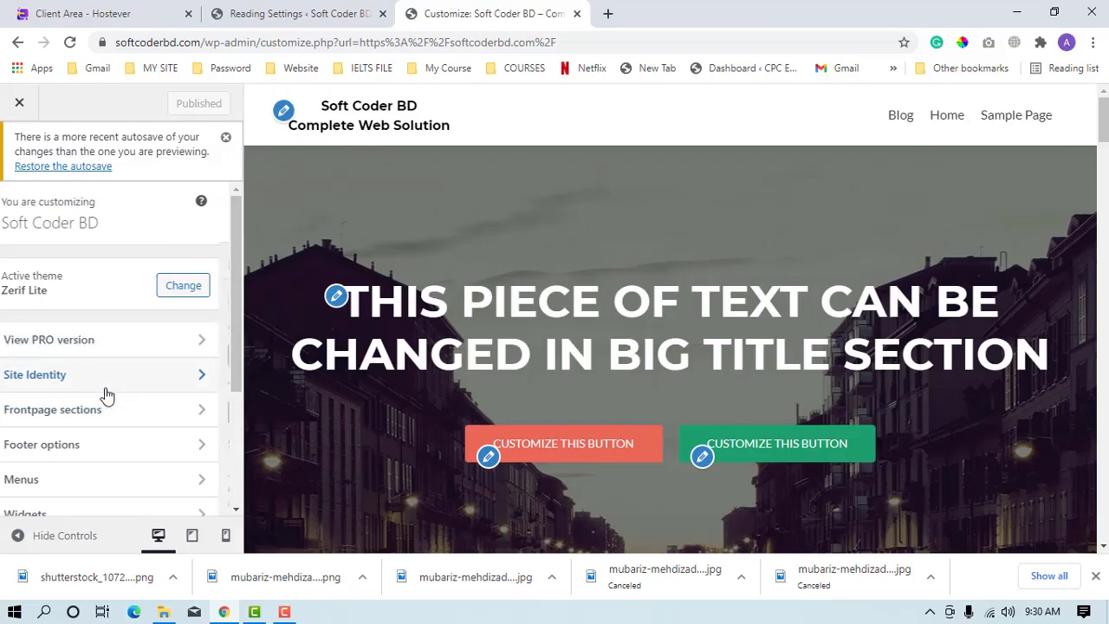
left_click(226, 137)
Set the site logo to cropped-LogoMakr-6DpaD0.png from the media library, with the crop covering the whole image.
left_click(114, 233)
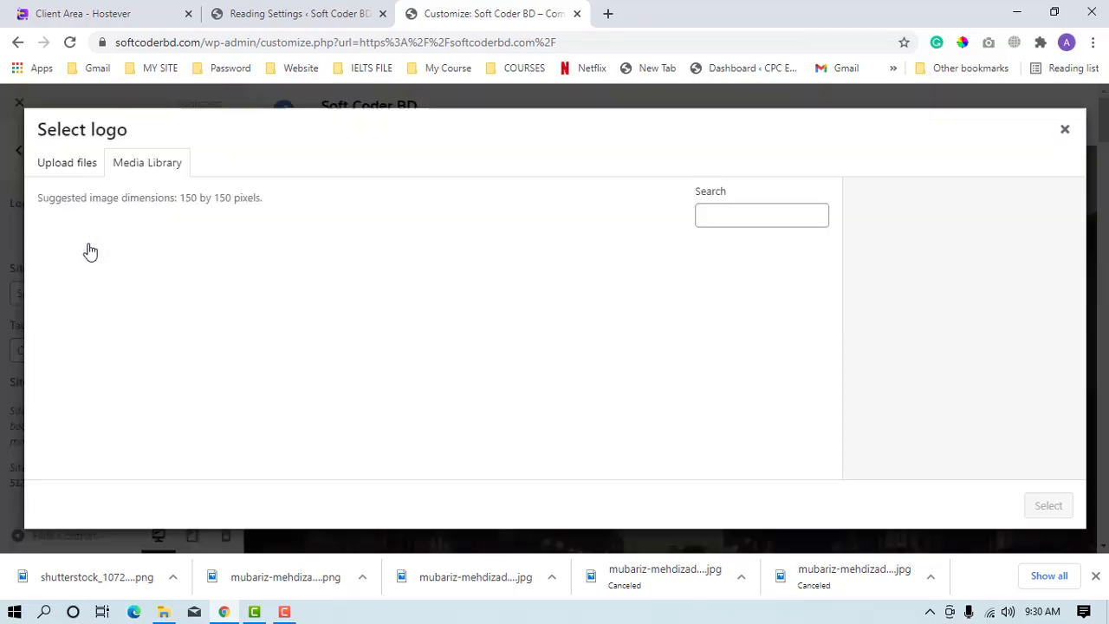
left_click(387, 322)
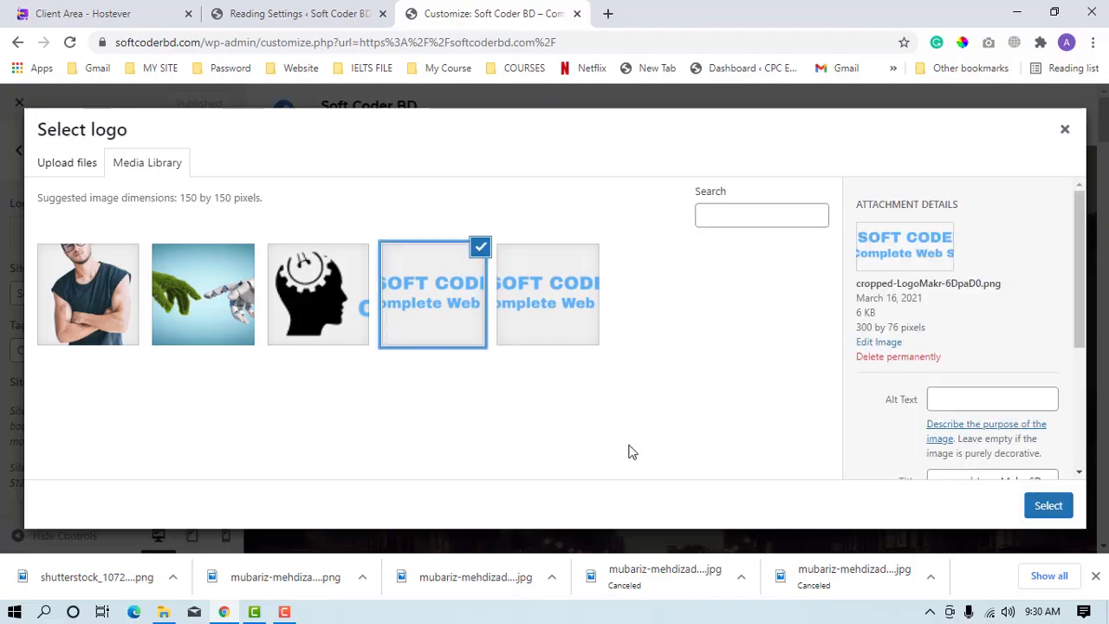
left_click(1045, 511)
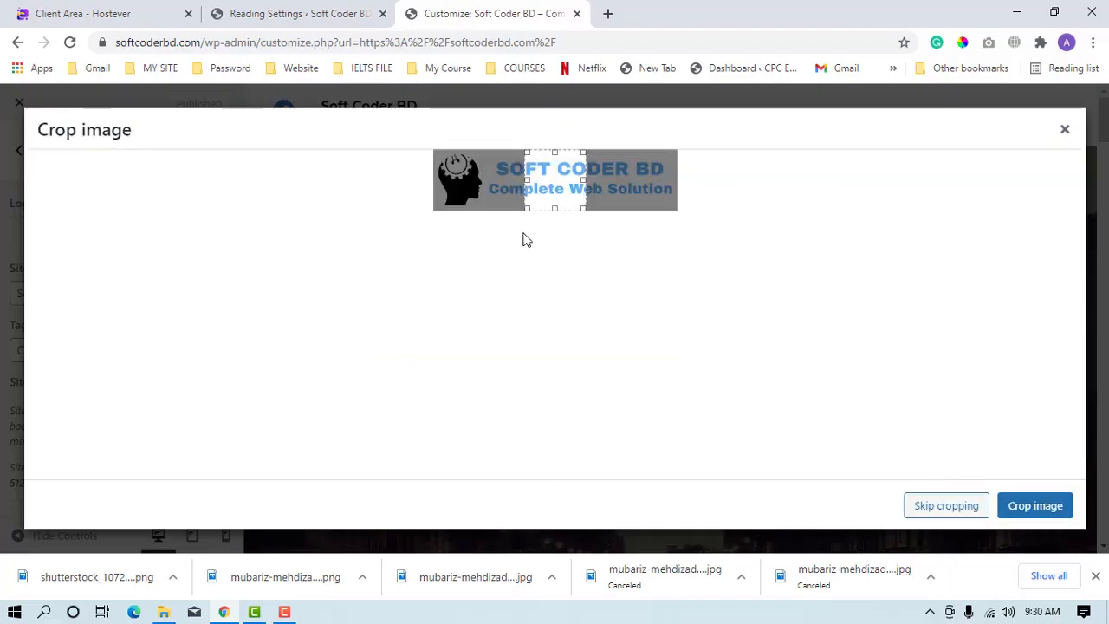
left_click_drag(529, 182, 254, 224)
left_click_drag(583, 182, 735, 201)
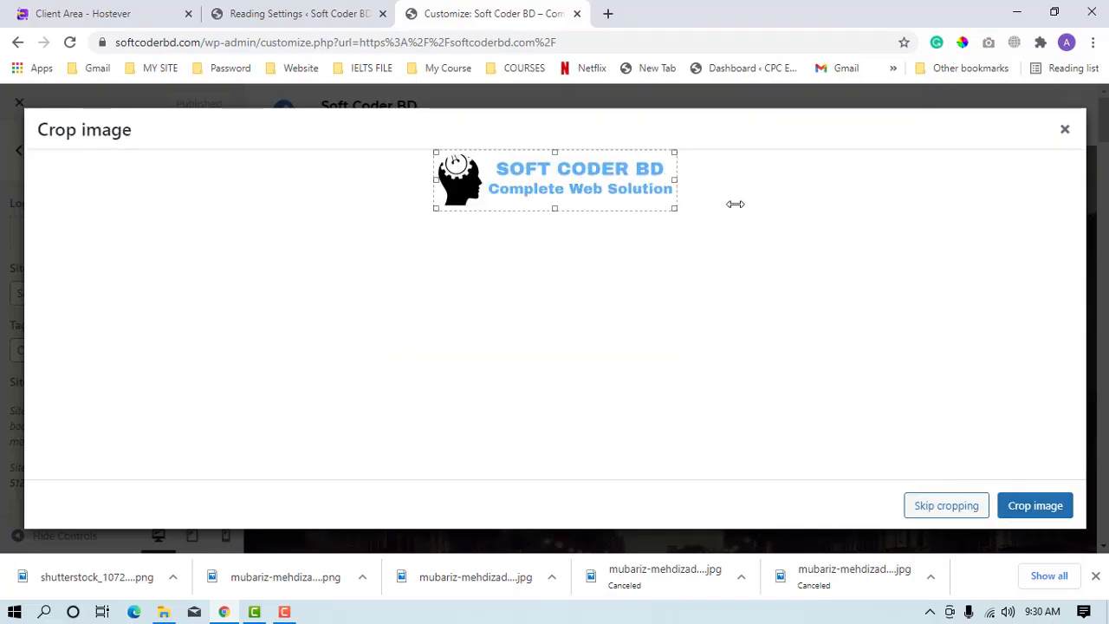
left_click(1021, 509)
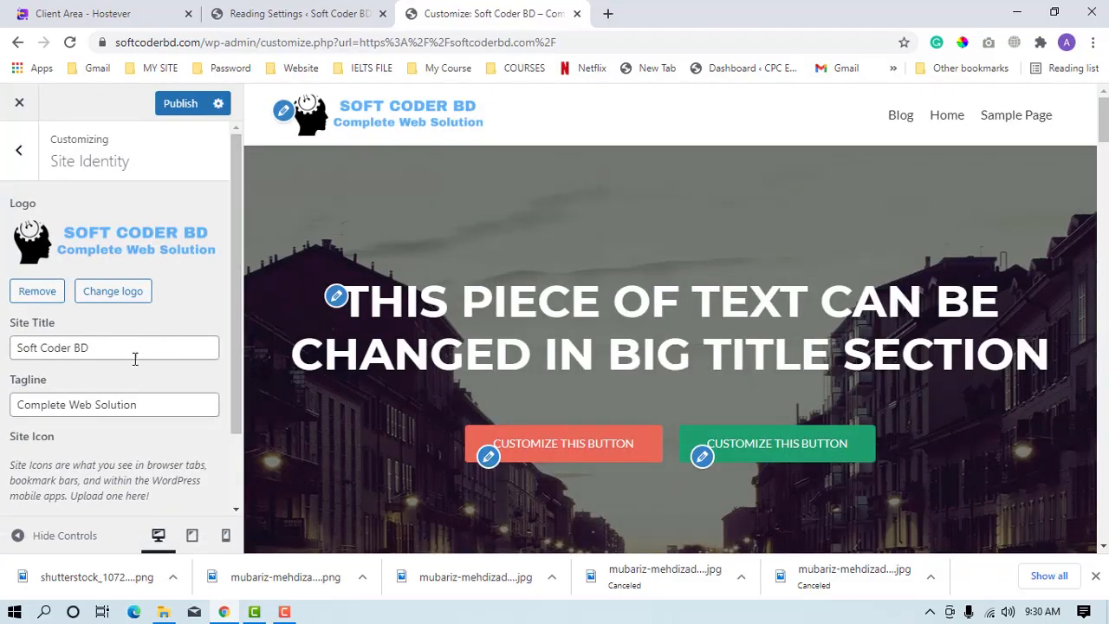
Set the site icon from cropped-cropped-LogoMakr-6DpaD0-1.png, cropping it to the head symbol.
scroll(106, 381, "down", 1)
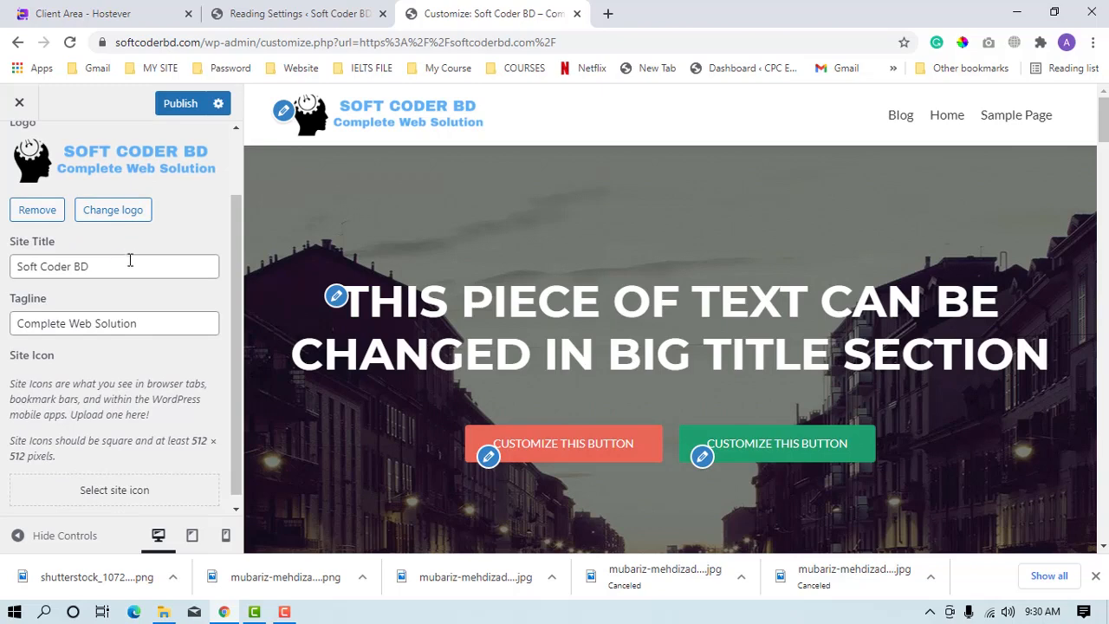
scroll(130, 259, "up", 1)
scroll(77, 448, "down", 1)
left_click(102, 496)
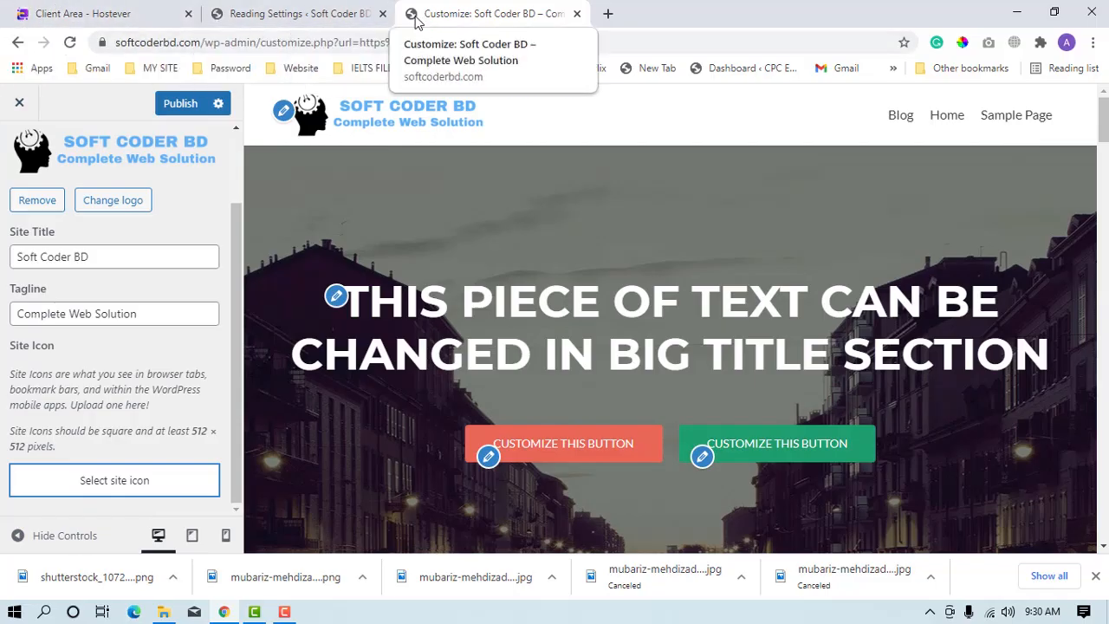
left_click(152, 482)
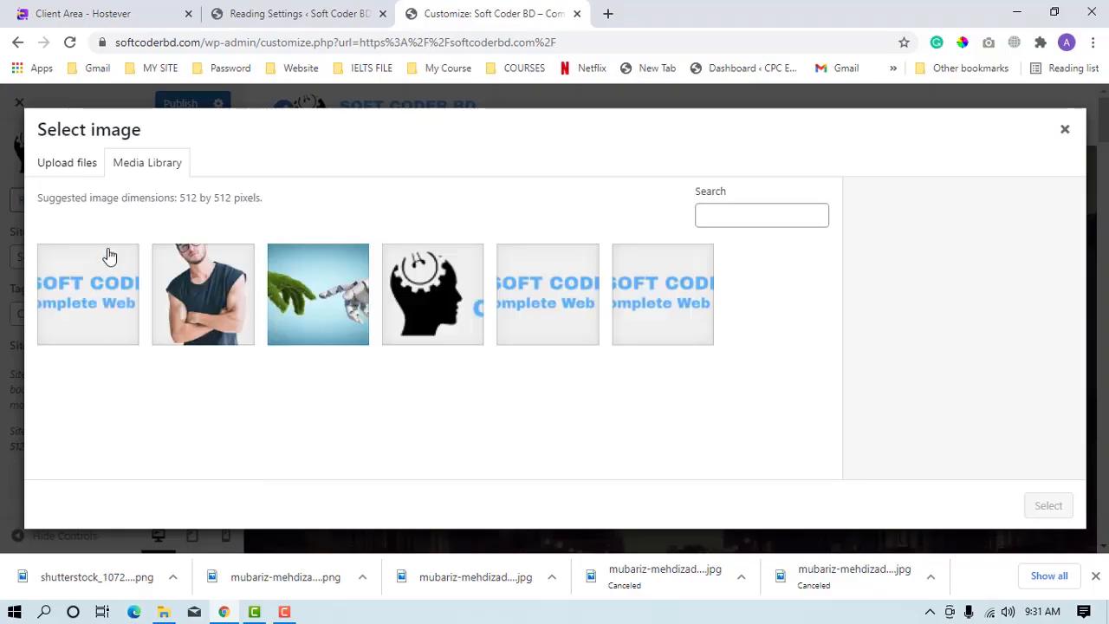
left_click(110, 308)
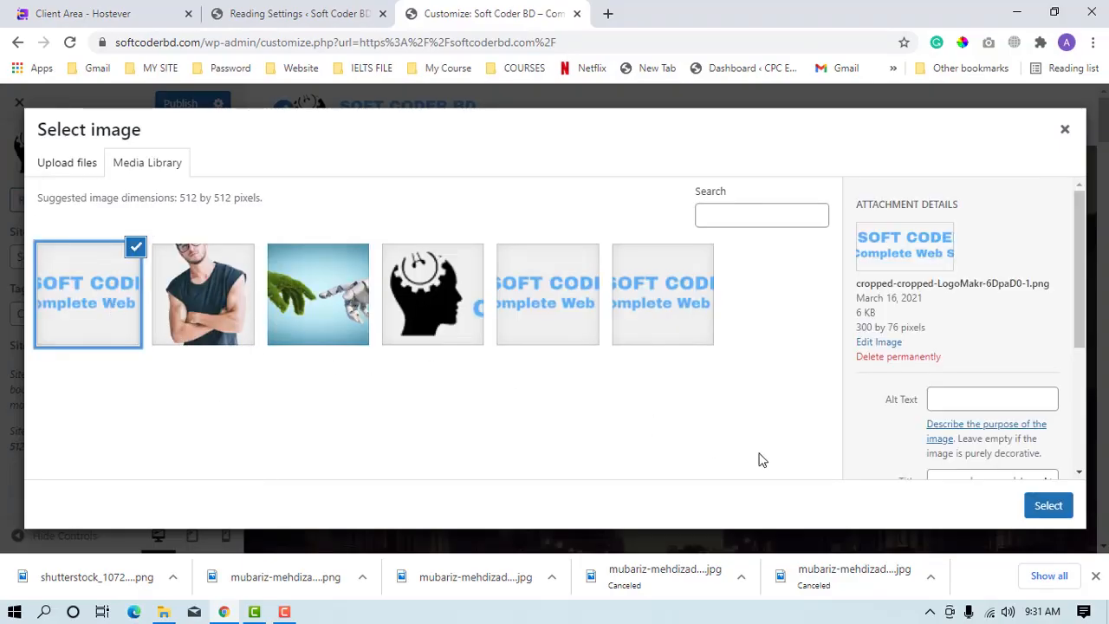
left_click(1059, 507)
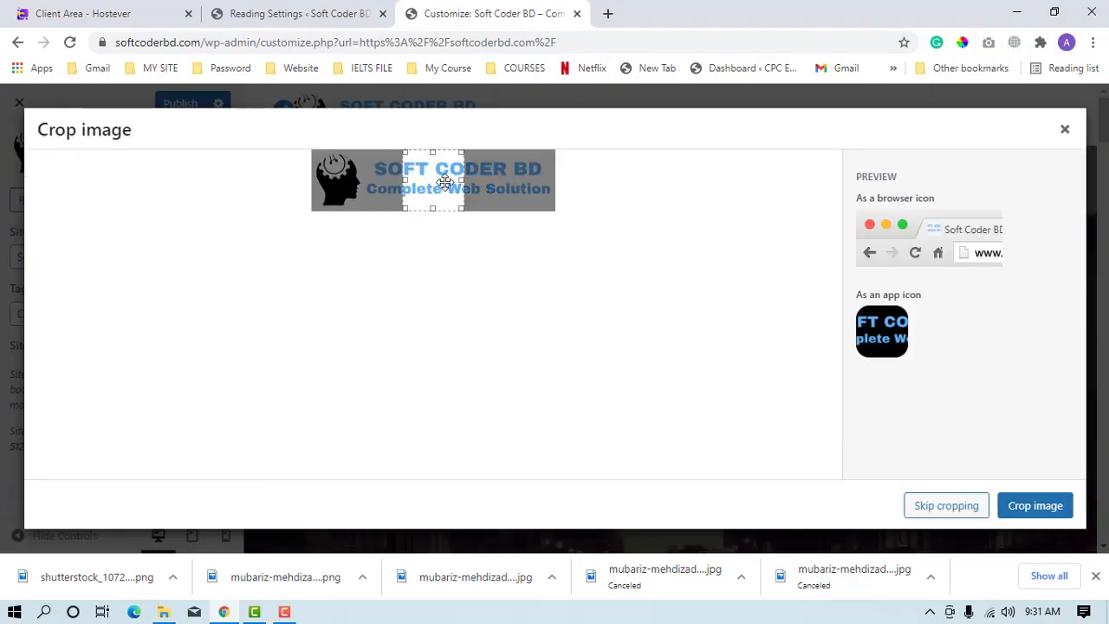
left_click_drag(443, 179, 567, 214)
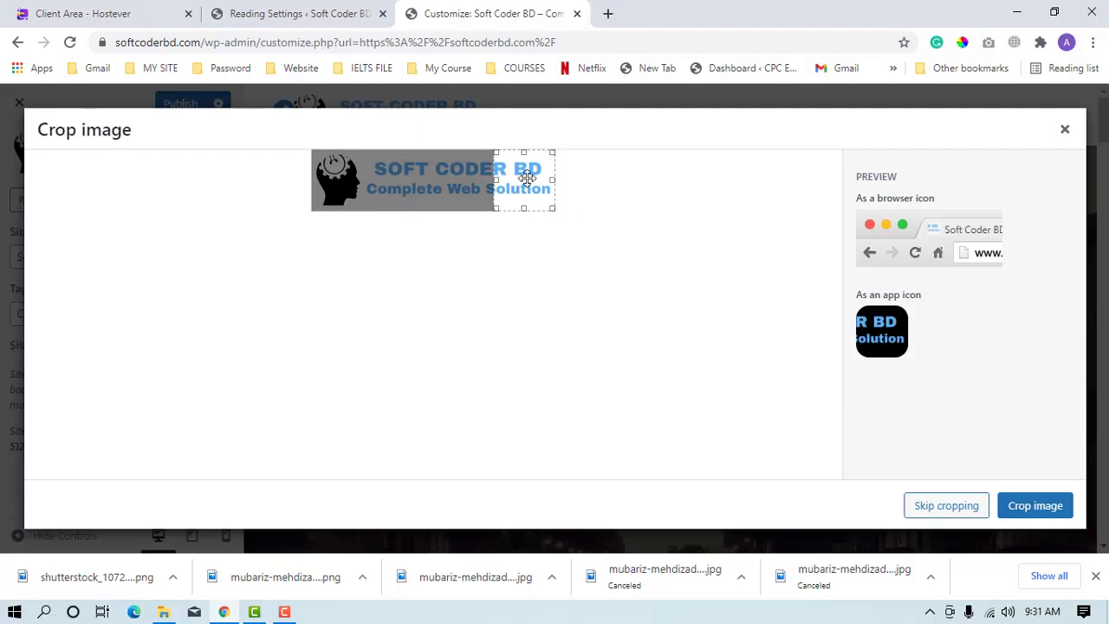
left_click_drag(526, 178, 312, 206)
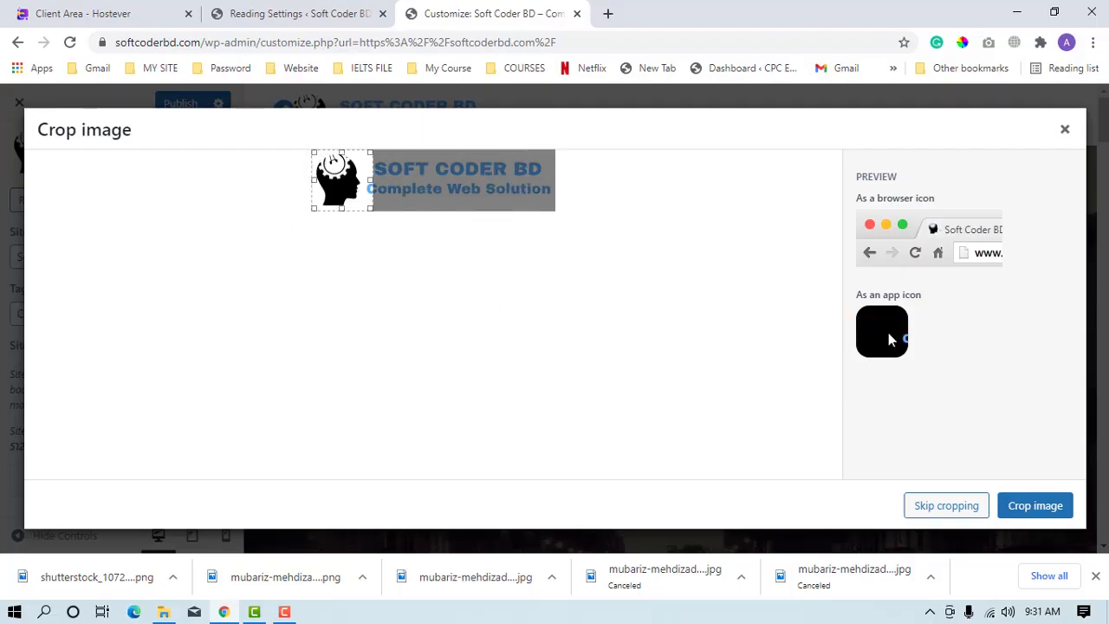
left_click(1025, 518)
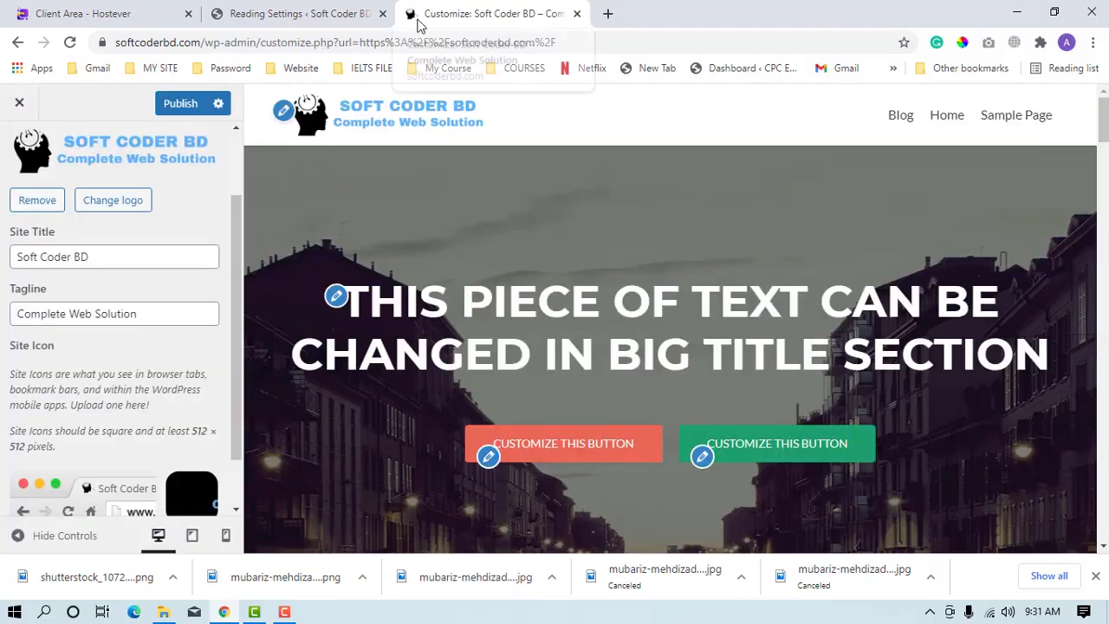
Check the site icon preview, return to the main customizer options and publish the changes.
scroll(132, 448, "down", 1)
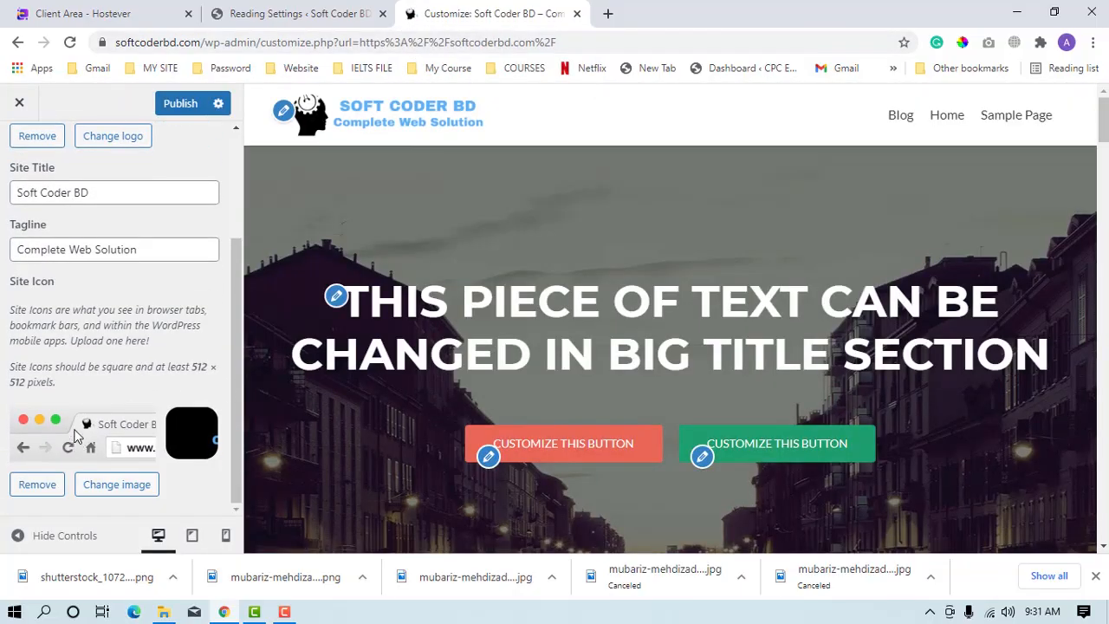
scroll(86, 260, "up", 5)
left_click(19, 149)
left_click(178, 110)
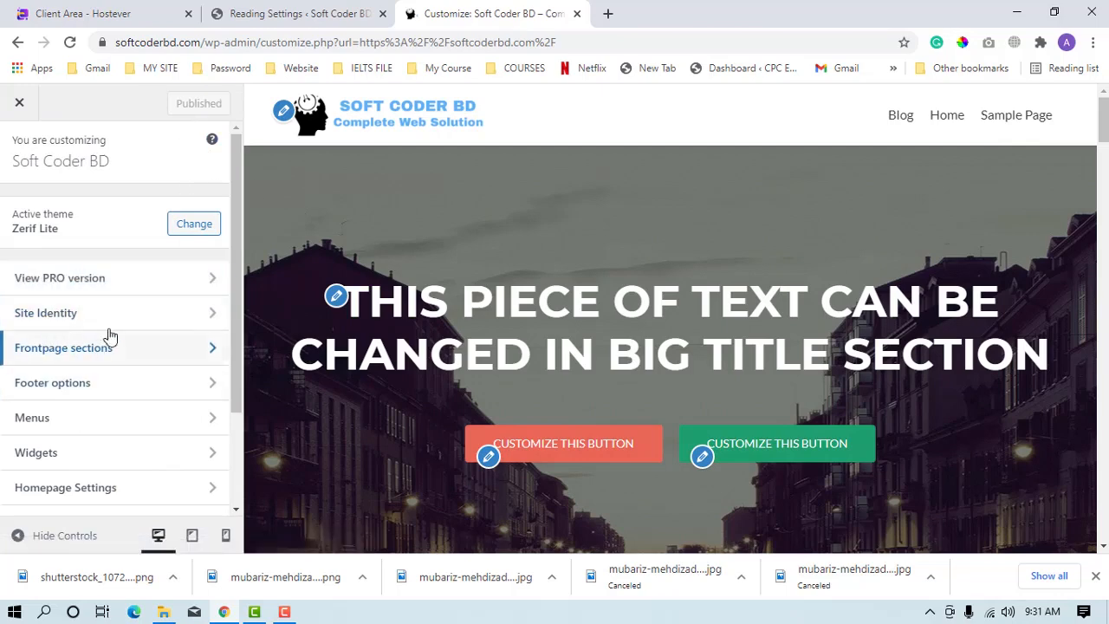
Look over the Frontpage sections and the main content settings of the big title, returning to the main customizer options.
left_click(119, 364)
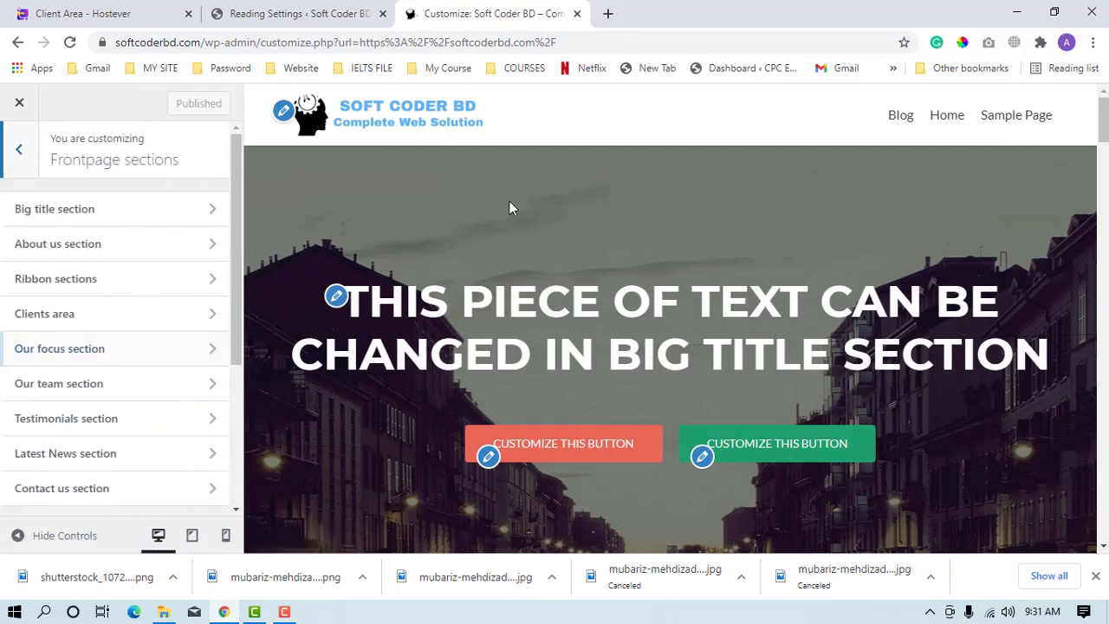
scroll(555, 460, "down", 10)
scroll(532, 425, "up", 10)
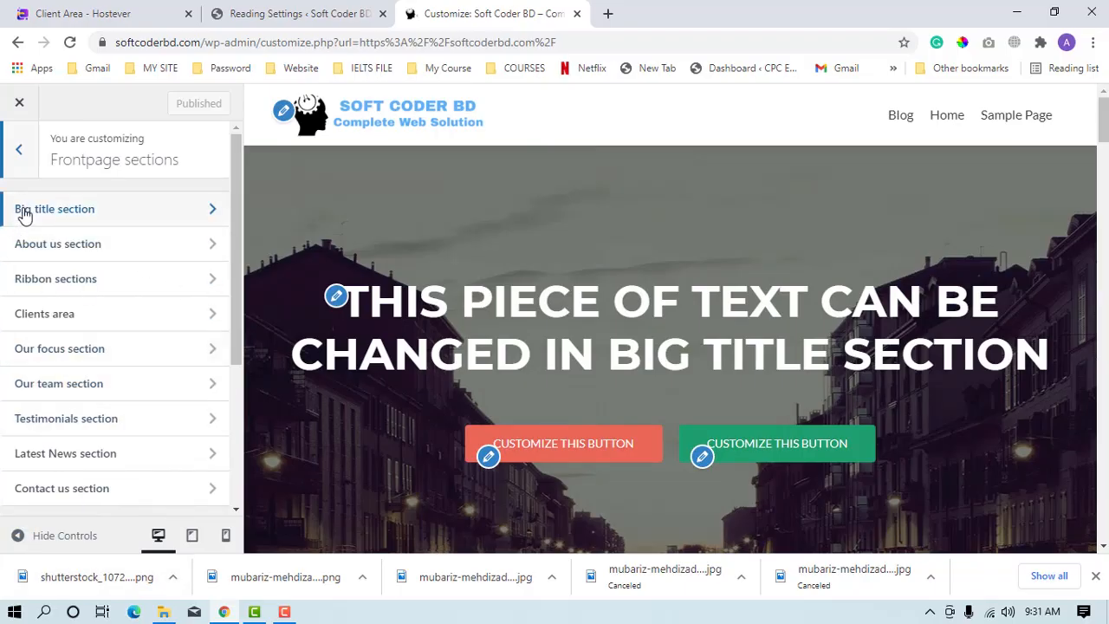
left_click(336, 297)
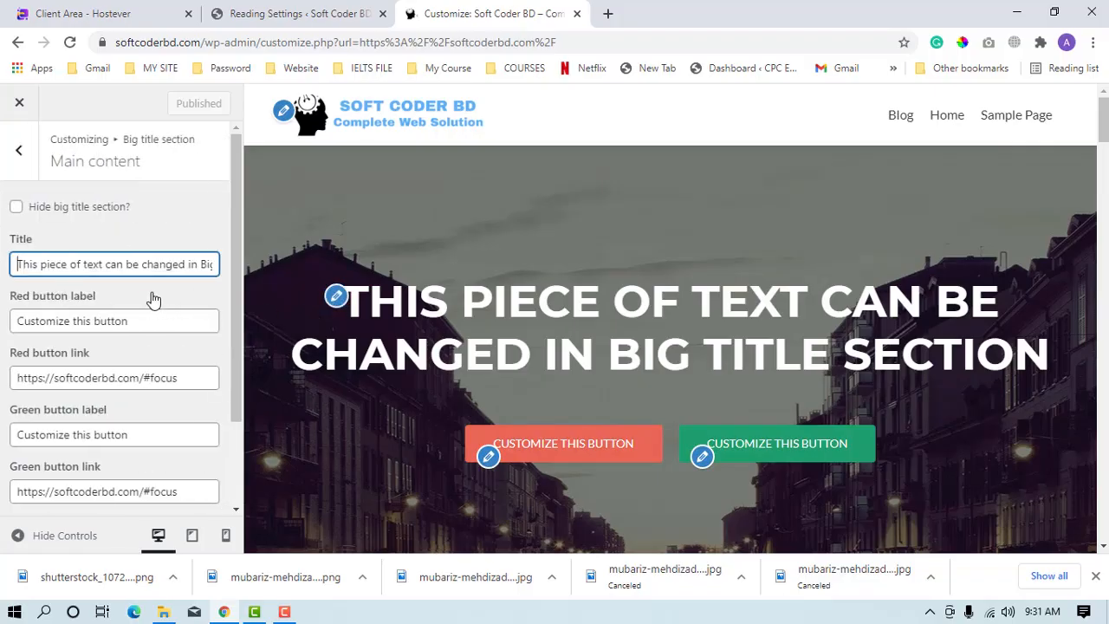
left_click(27, 173)
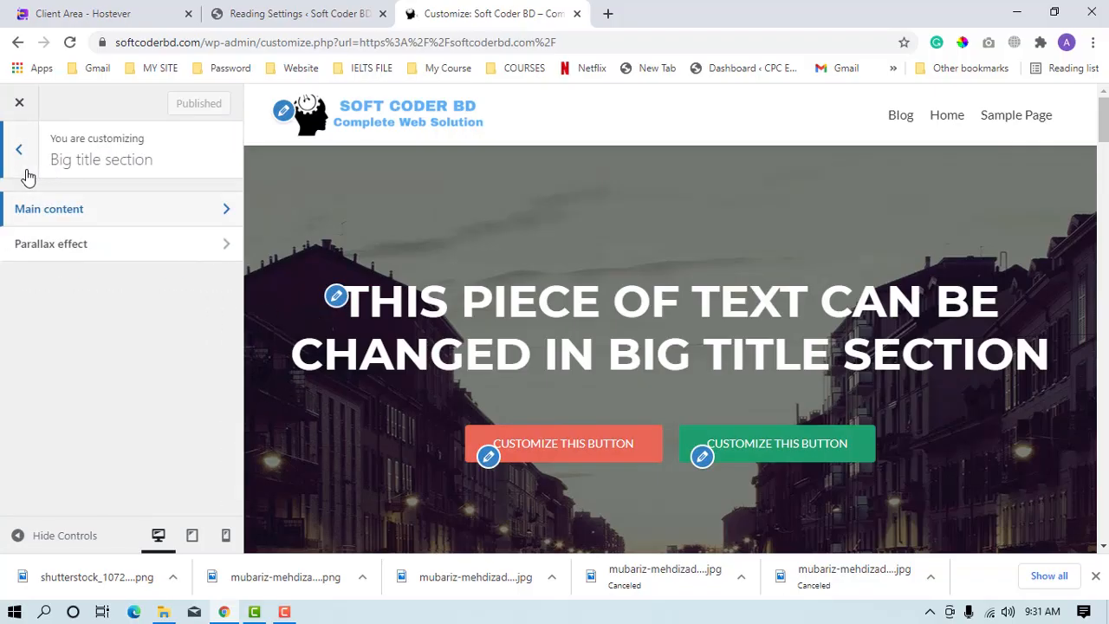
left_click(25, 170)
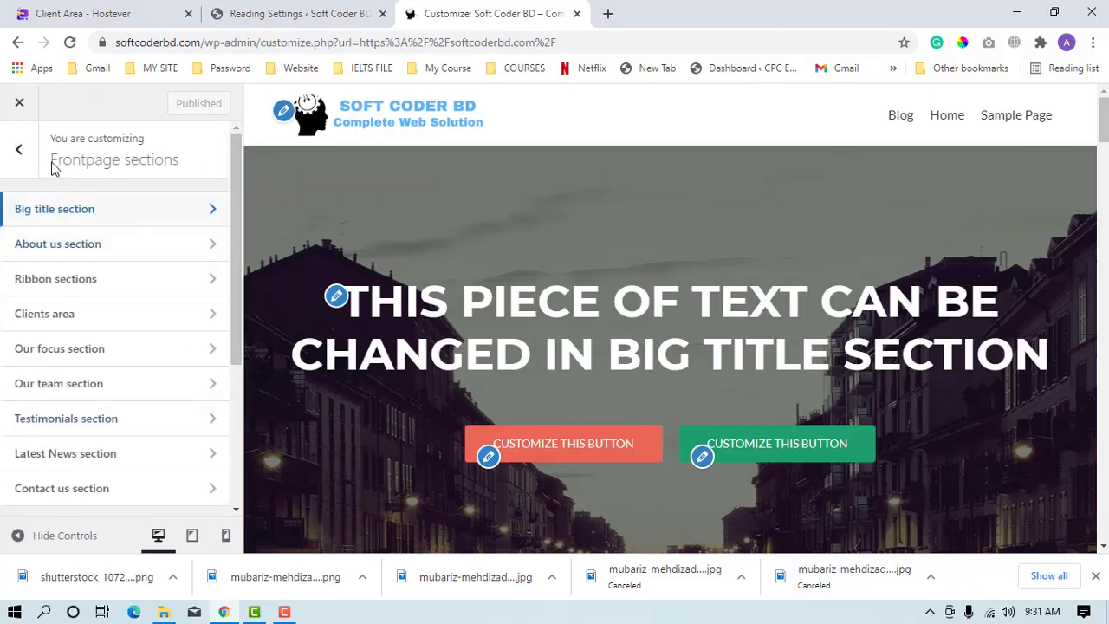
left_click(25, 145)
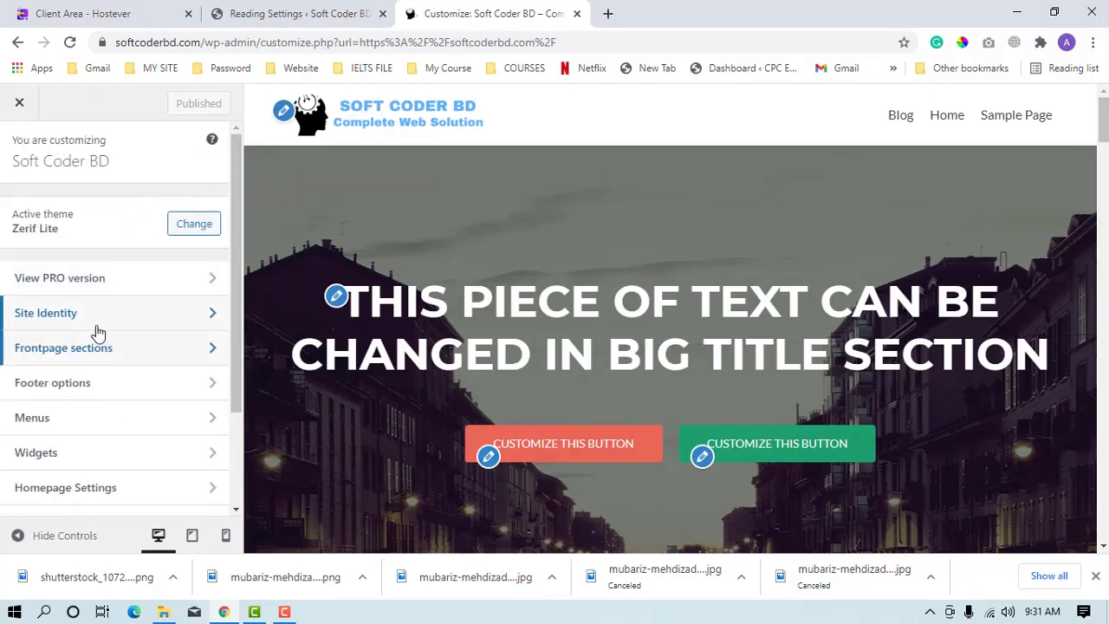
Open the Big title section under Frontpage sections and examine its heading and buttons in the preview.
left_click(90, 351)
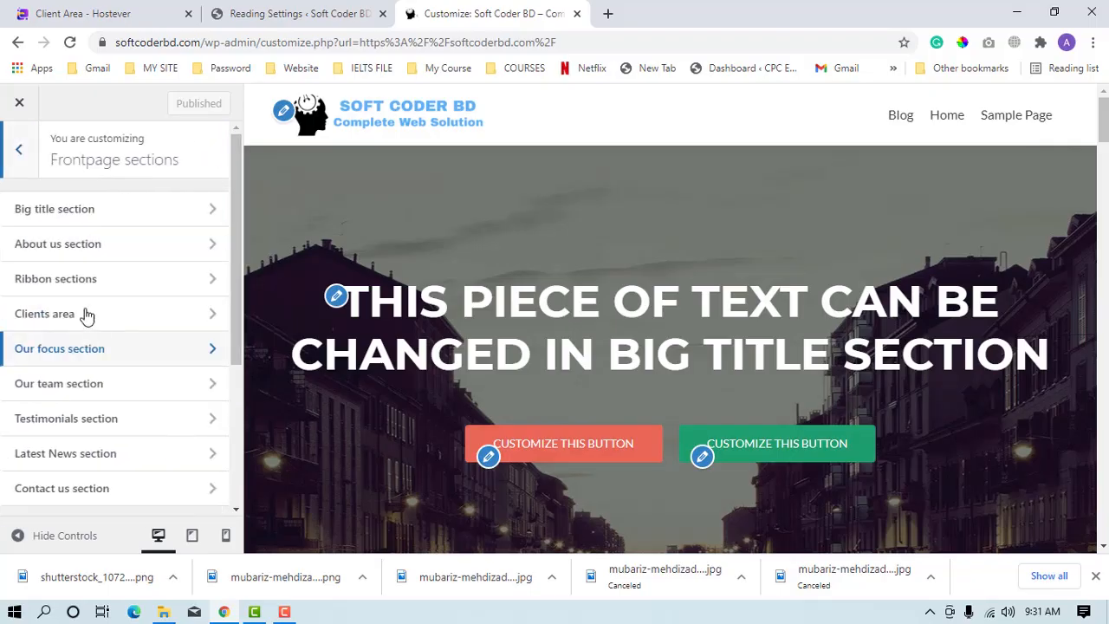
left_click(58, 216)
scroll(839, 458, "down", 3)
scroll(839, 457, "down", 10)
scroll(842, 450, "up", 6)
scroll(843, 447, "up", 8)
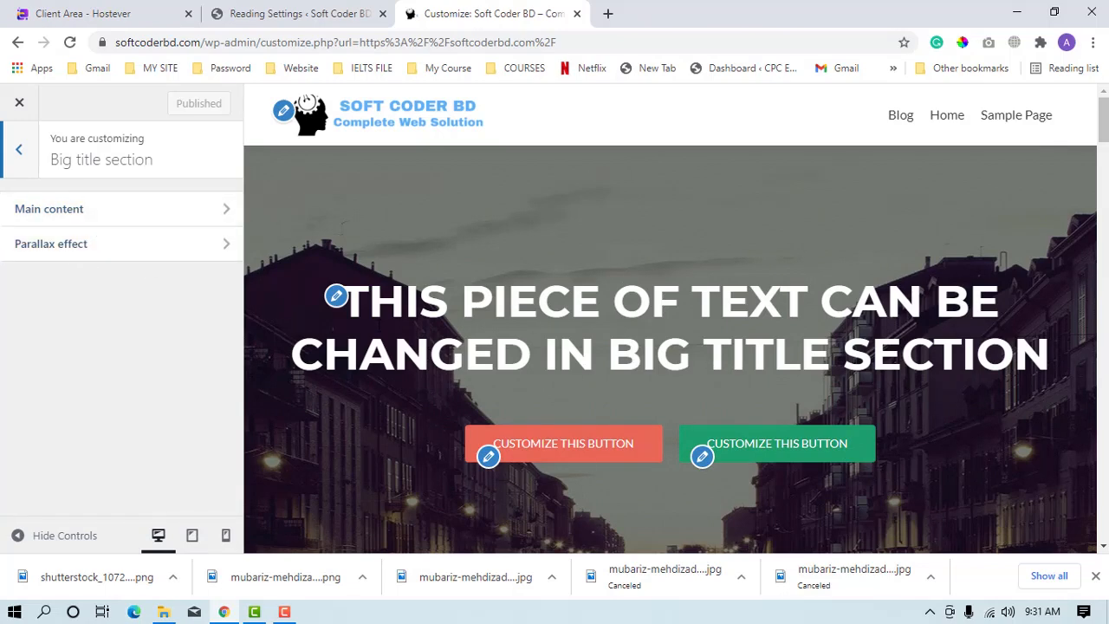
left_click_drag(369, 304, 816, 447)
scroll(622, 491, "down", 2)
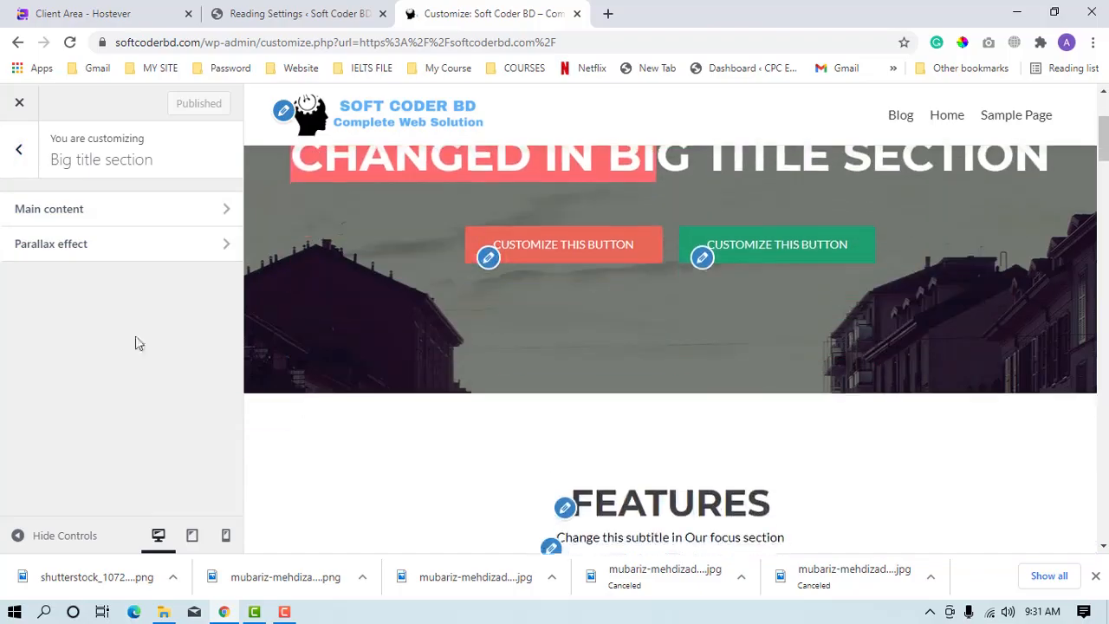
View the Big title section's Parallax effect settings and return to the section's options.
left_click(99, 256)
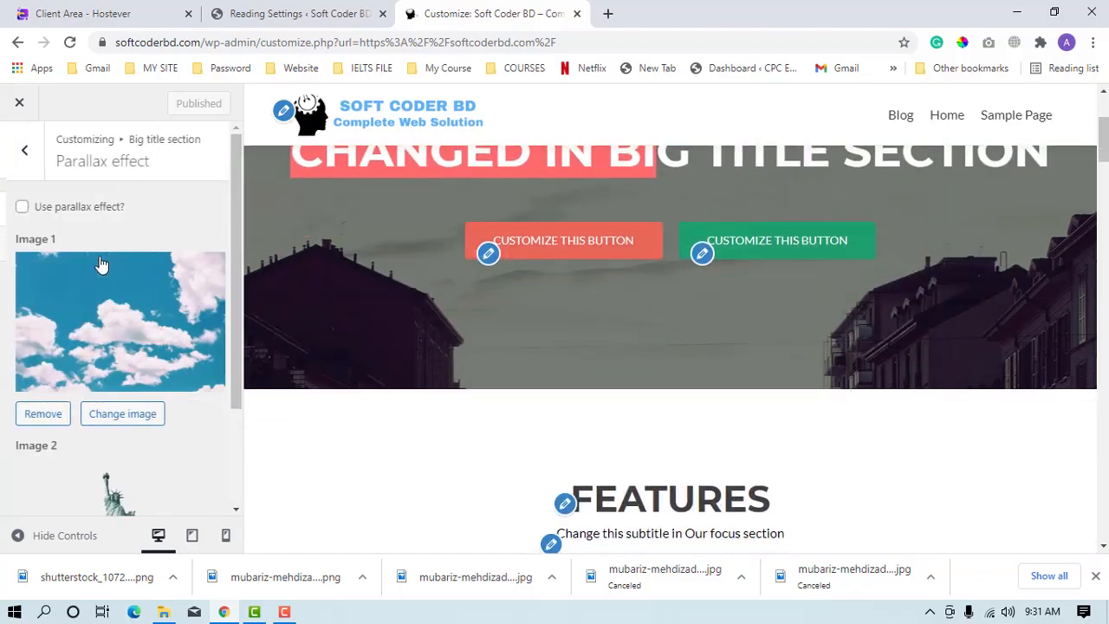
left_click(21, 148)
scroll(364, 433, "up", 2)
scroll(631, 515, "down", 2)
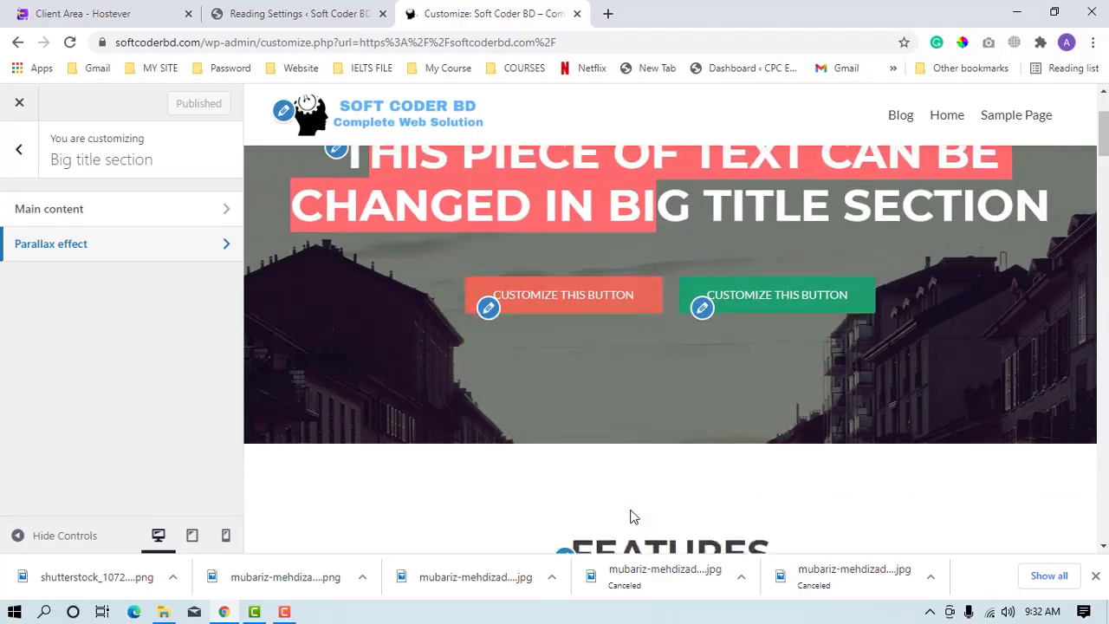
Open the Big title section's main content settings and switch hiding the section on and back off.
scroll(622, 486, "up", 2)
scroll(622, 493, "down", 2)
scroll(622, 493, "up", 2)
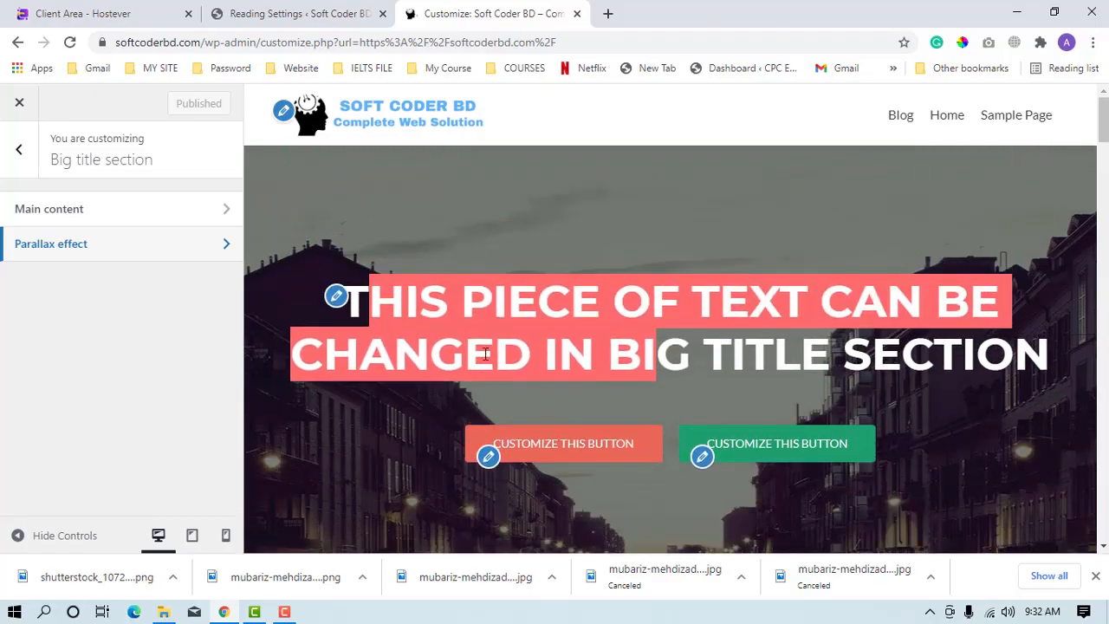
scroll(468, 373, "down", 1)
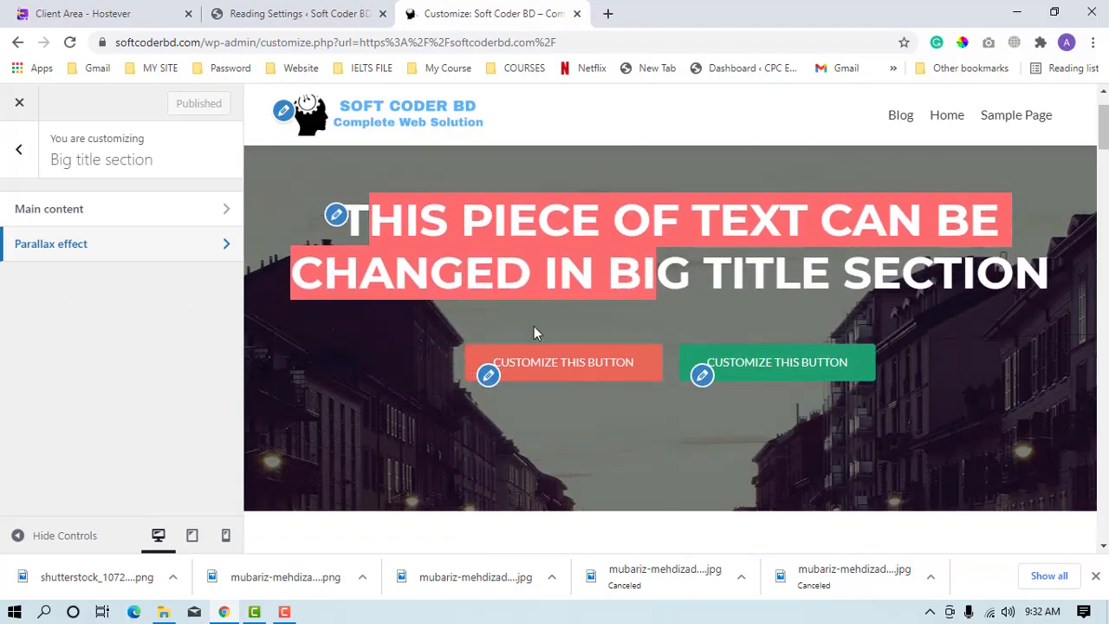
scroll(576, 421, "up", 1)
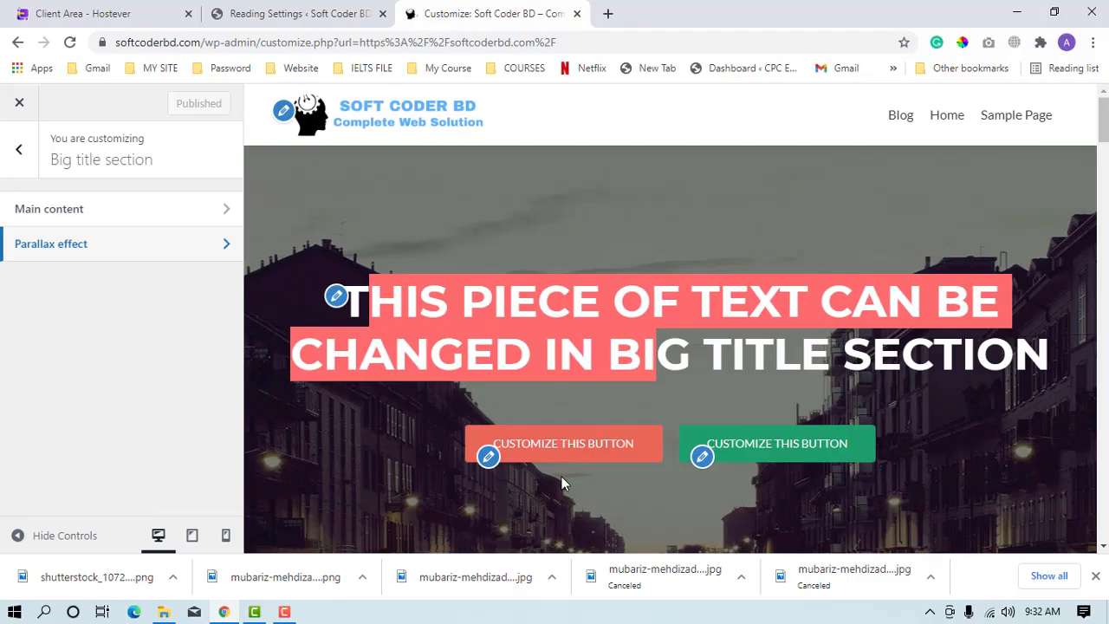
left_click(99, 211)
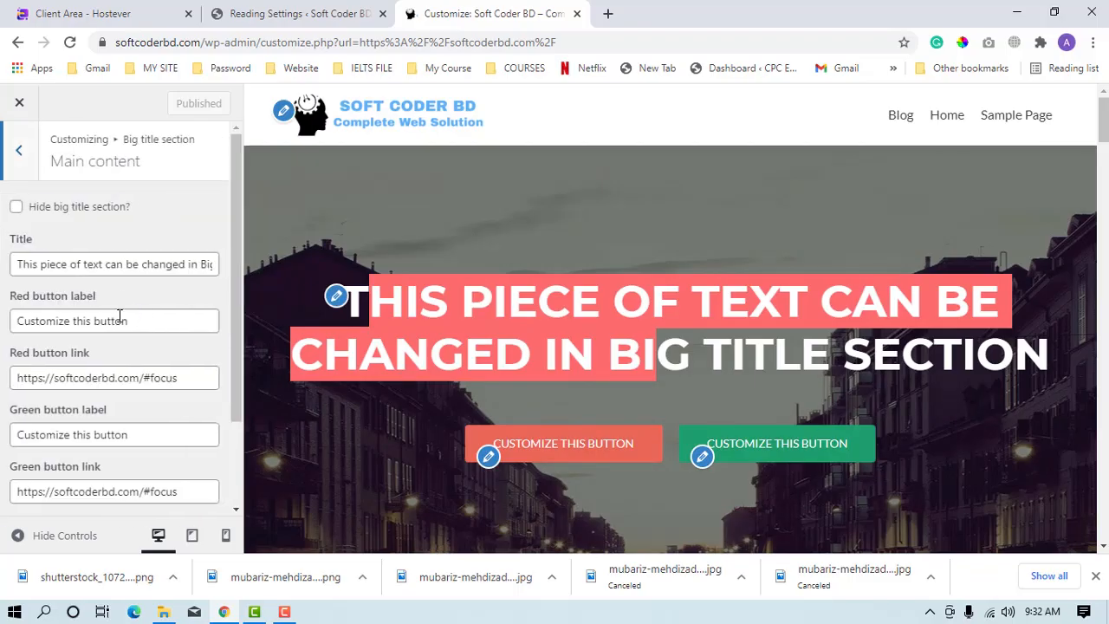
left_click(16, 208)
left_click(15, 208)
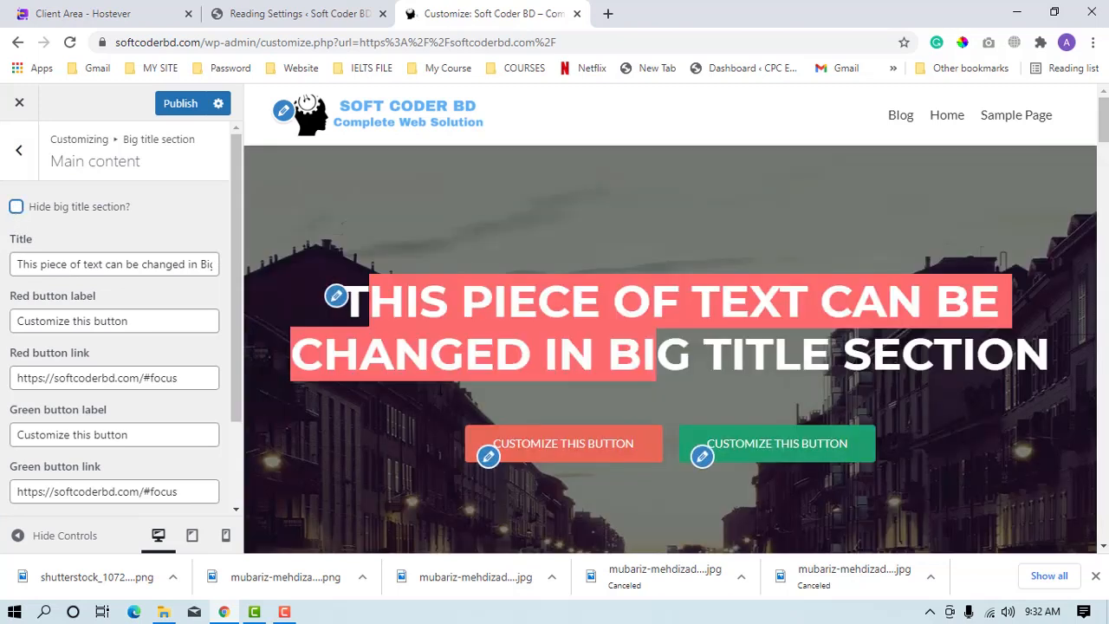
Replace the big title text with "Write your title Here.".
triple_click(84, 268)
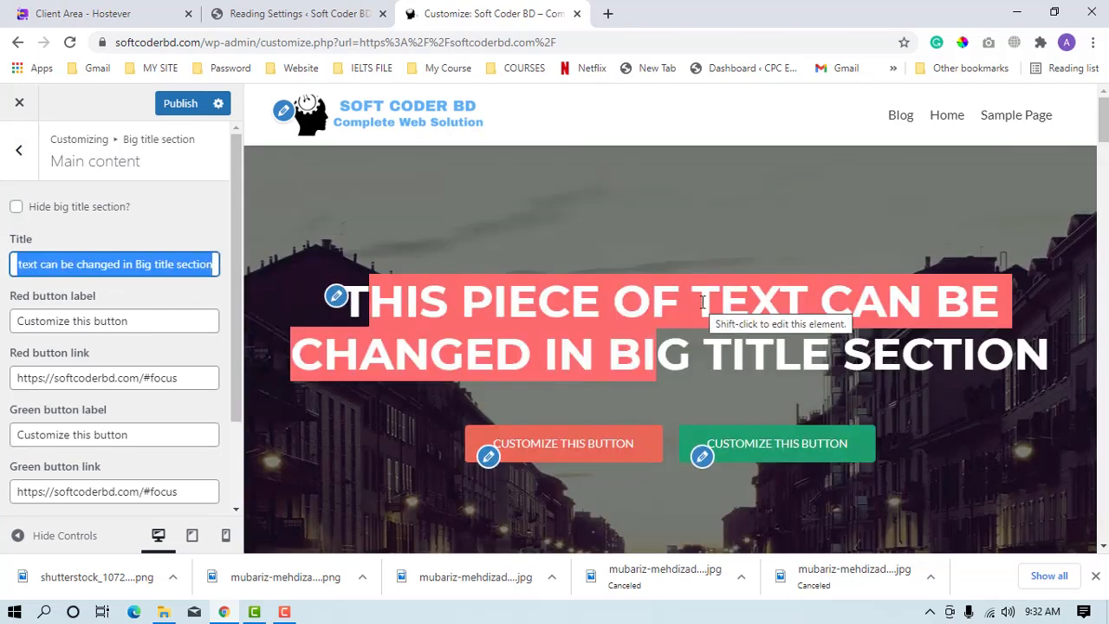
type("Wr")
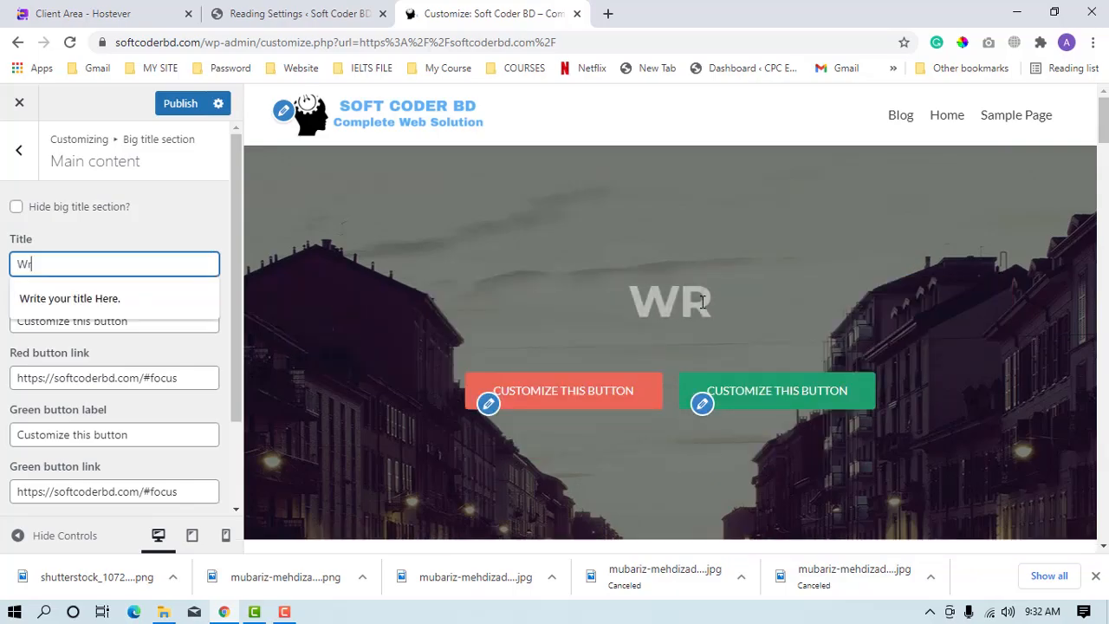
type("ite yo")
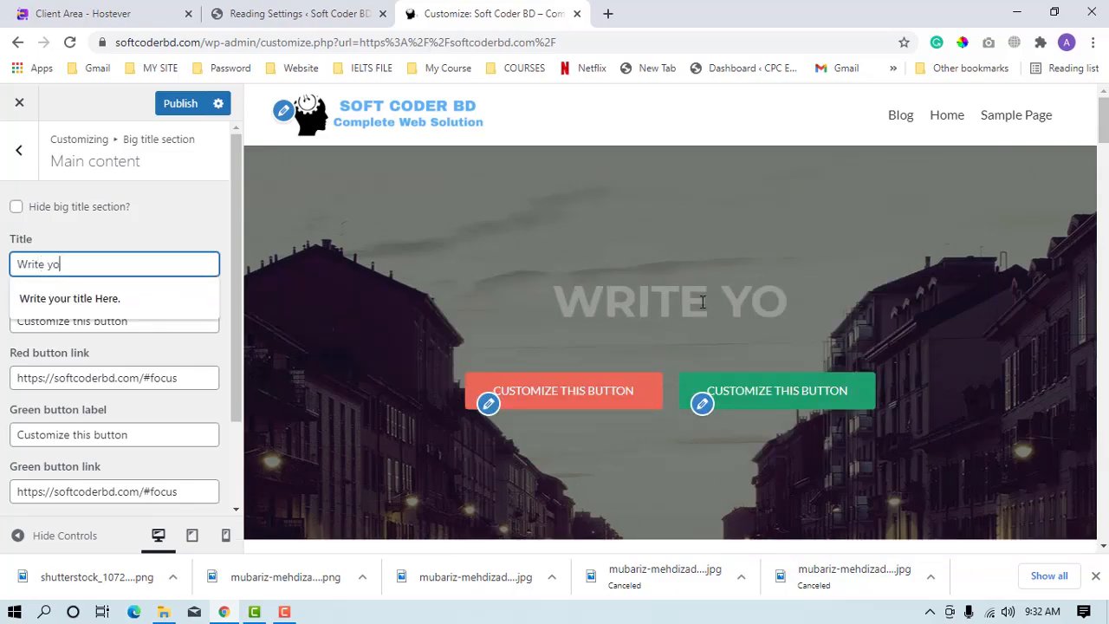
type("ur title")
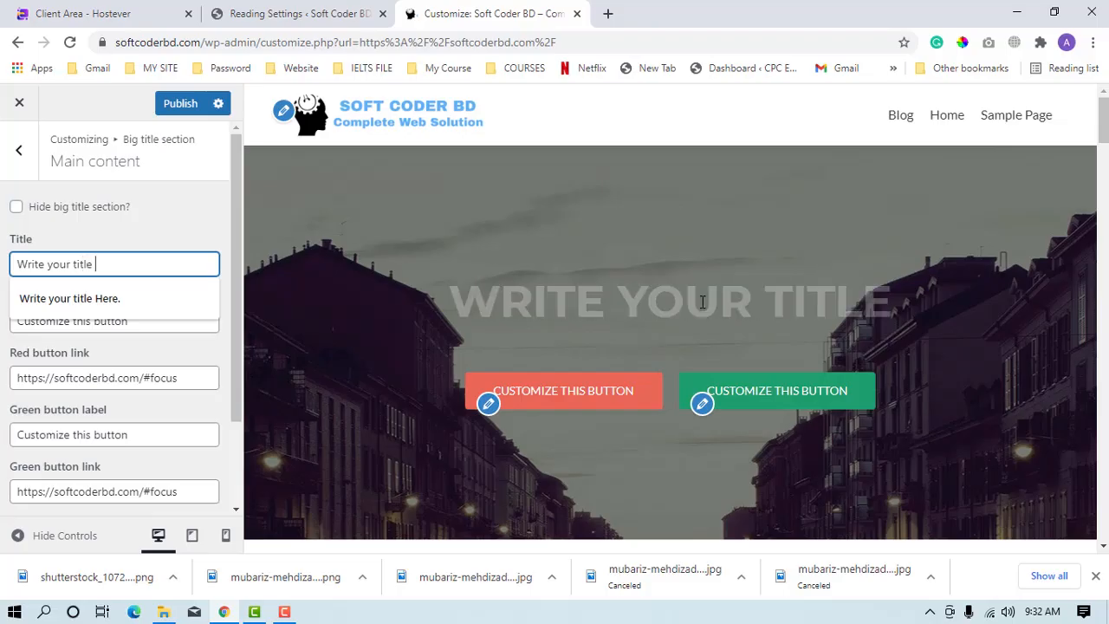
type(" here")
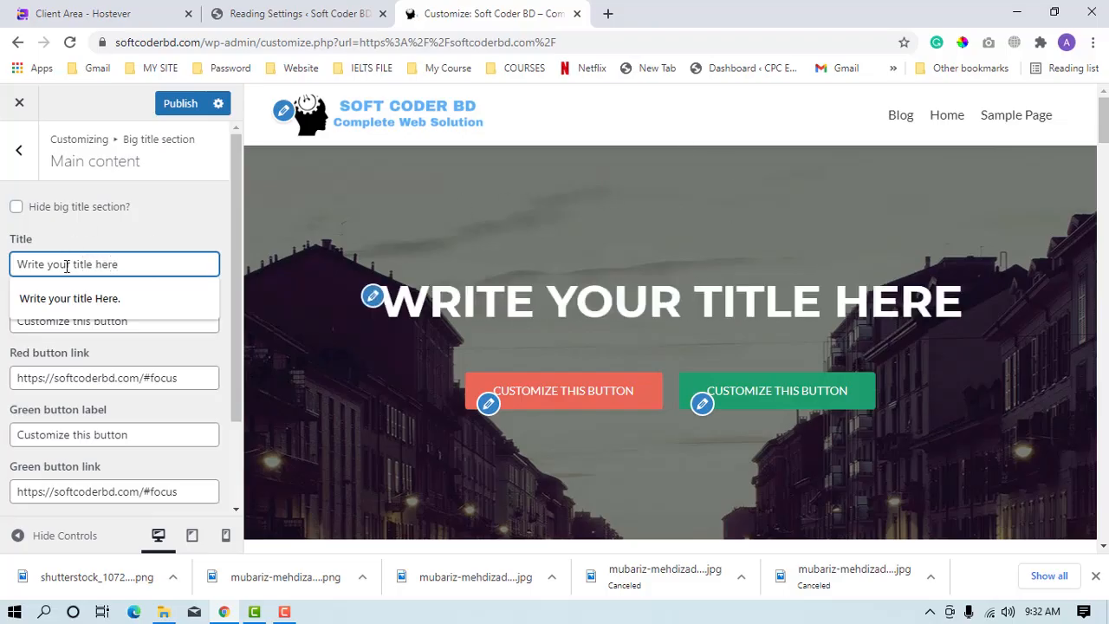
left_click(84, 305)
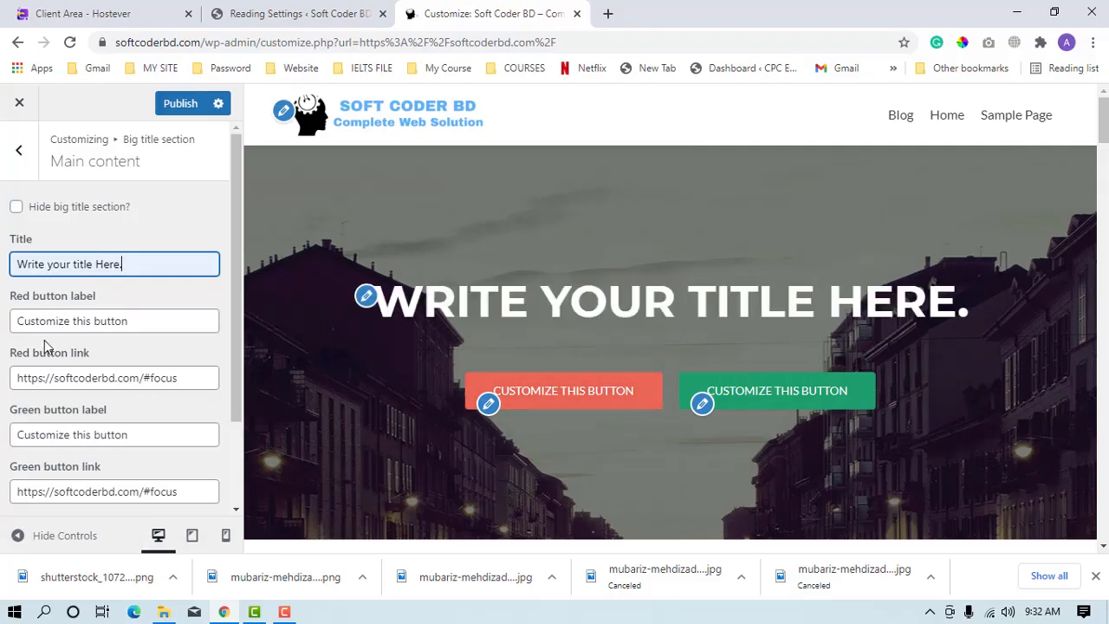
Set the red button's label to "View Our County News".
left_click_drag(114, 300, 3, 304)
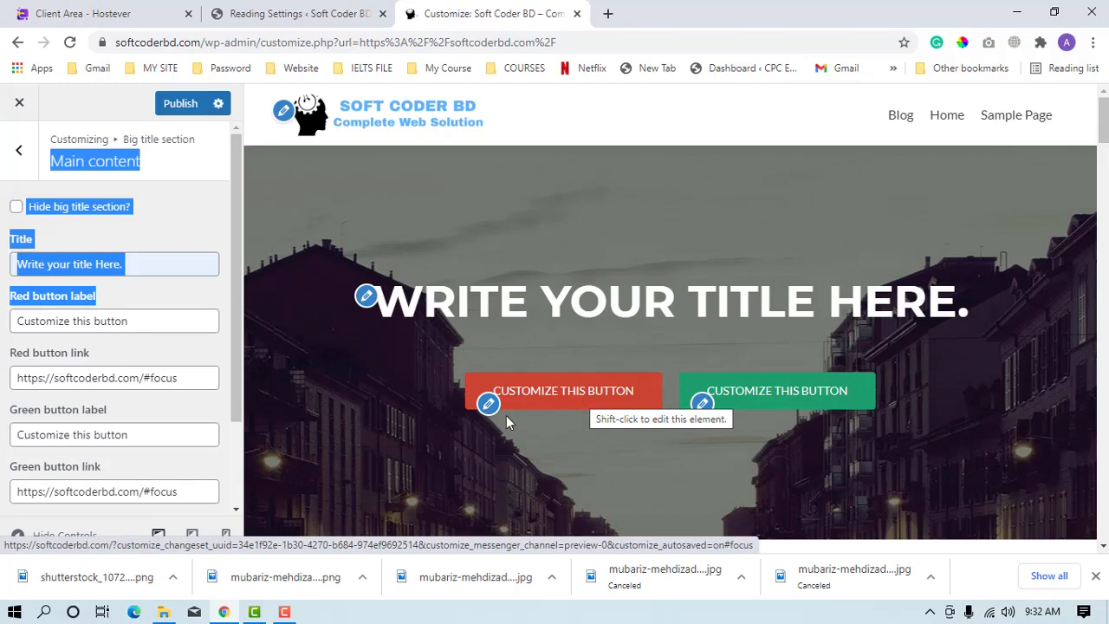
left_click(3, 325)
left_click_drag(139, 325, 2, 333)
type("V")
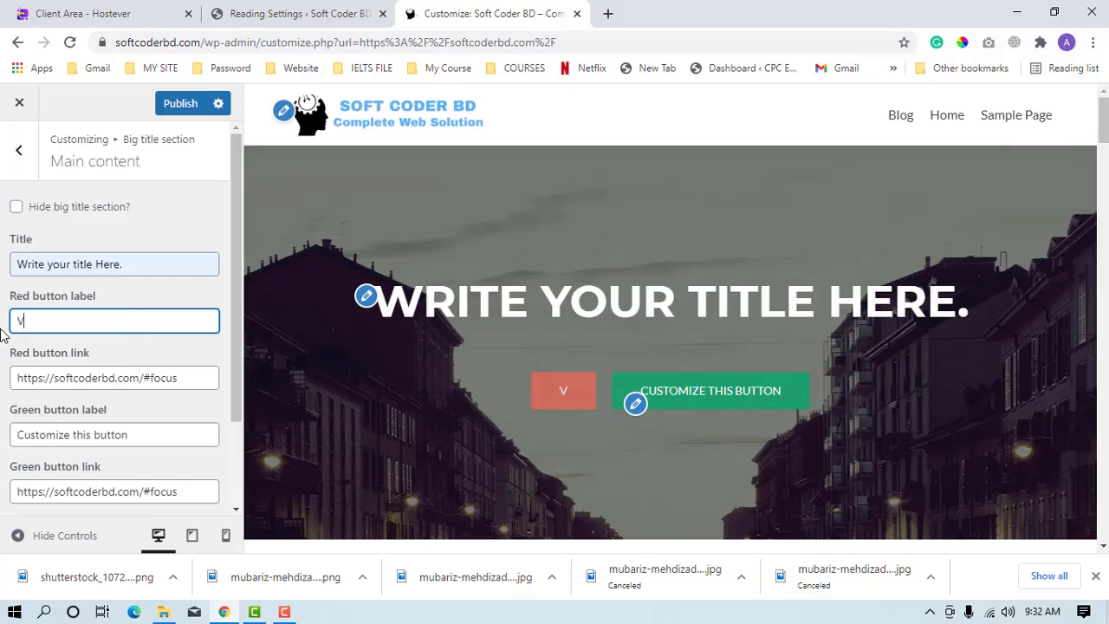
type("ie")
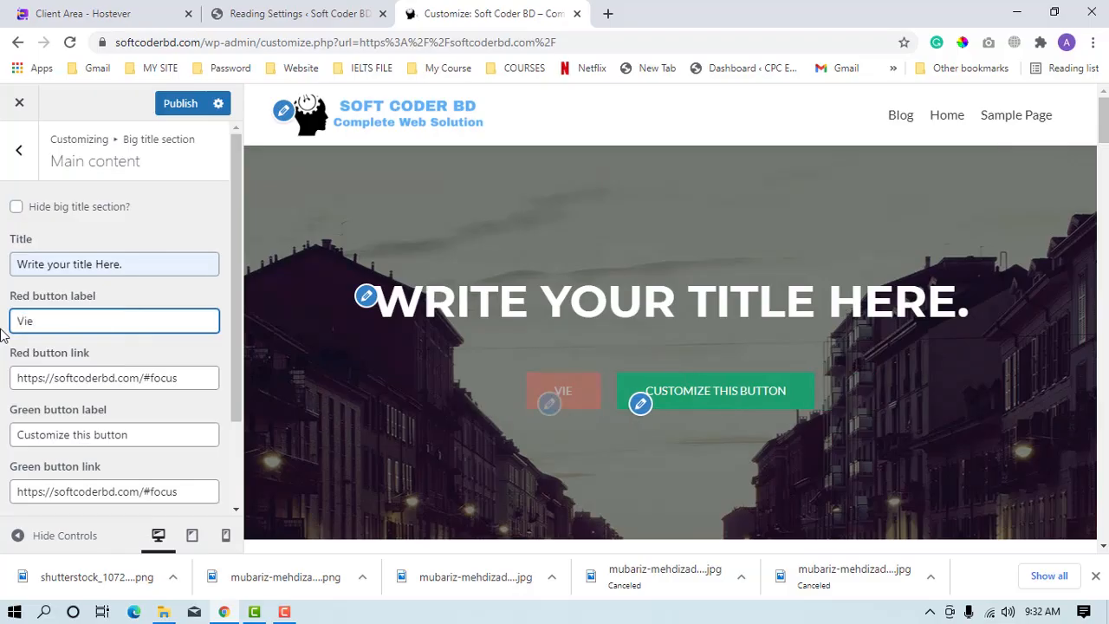
type("w Oue")
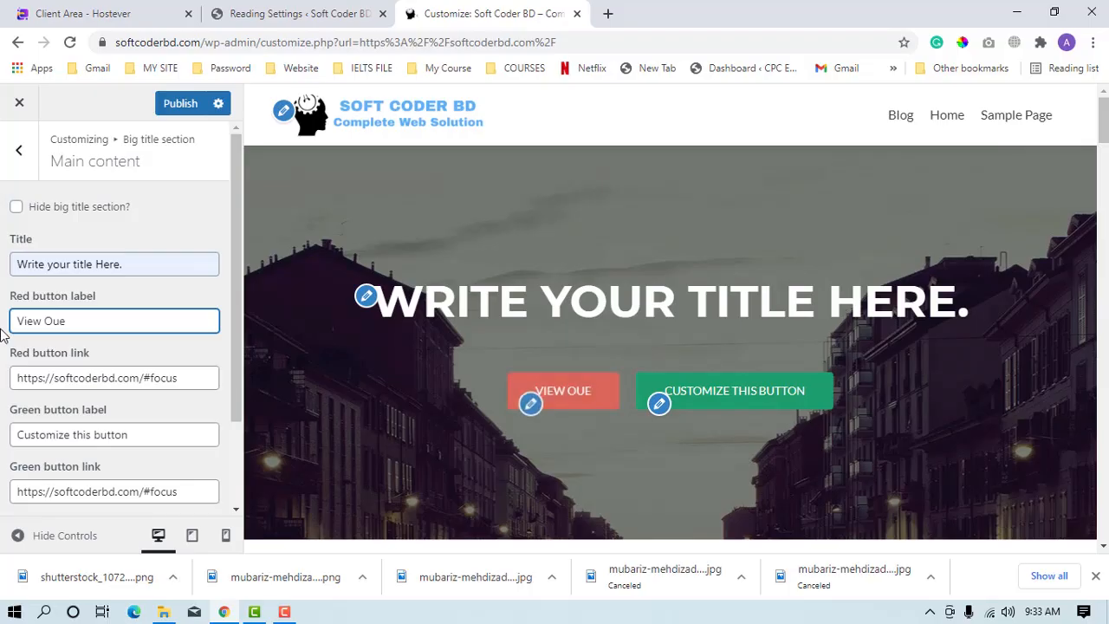
key("BackSpace")
type("r")
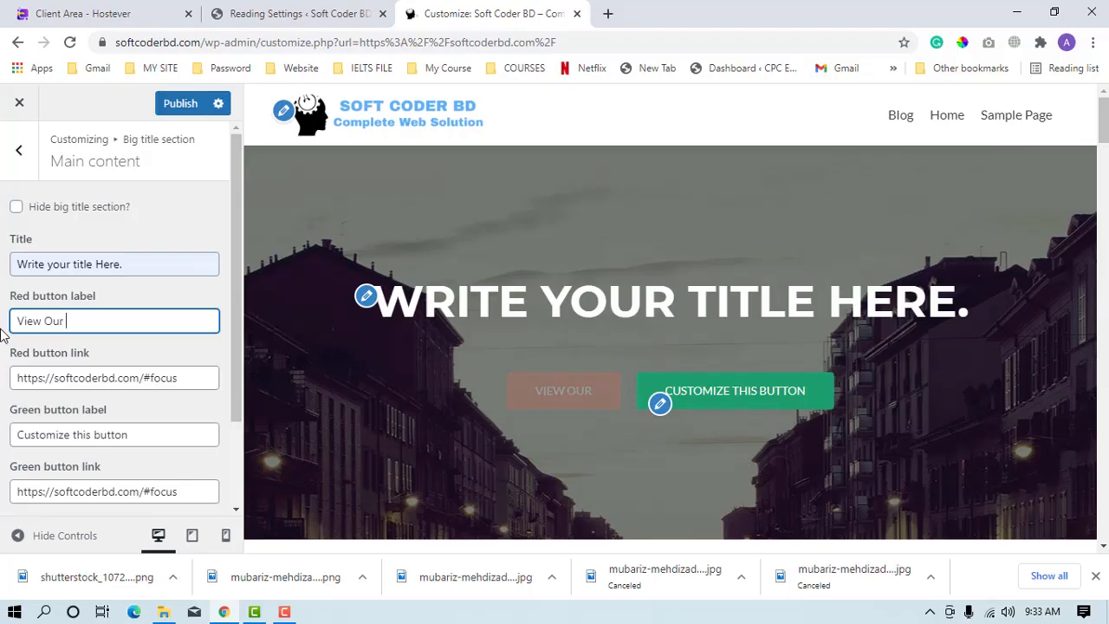
type(" Cou")
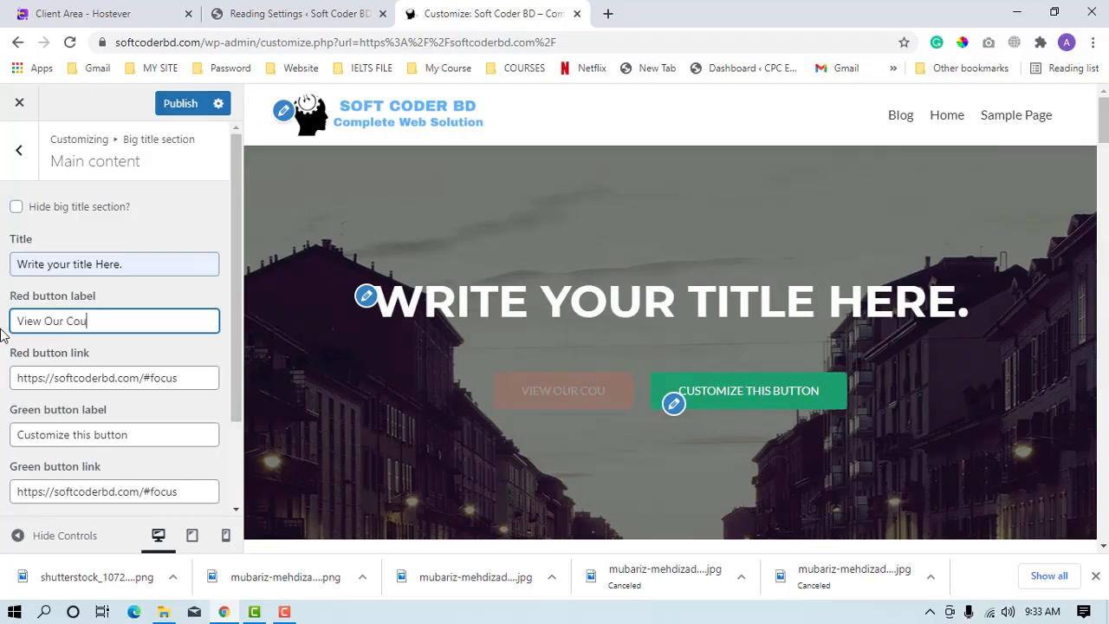
type("nty News")
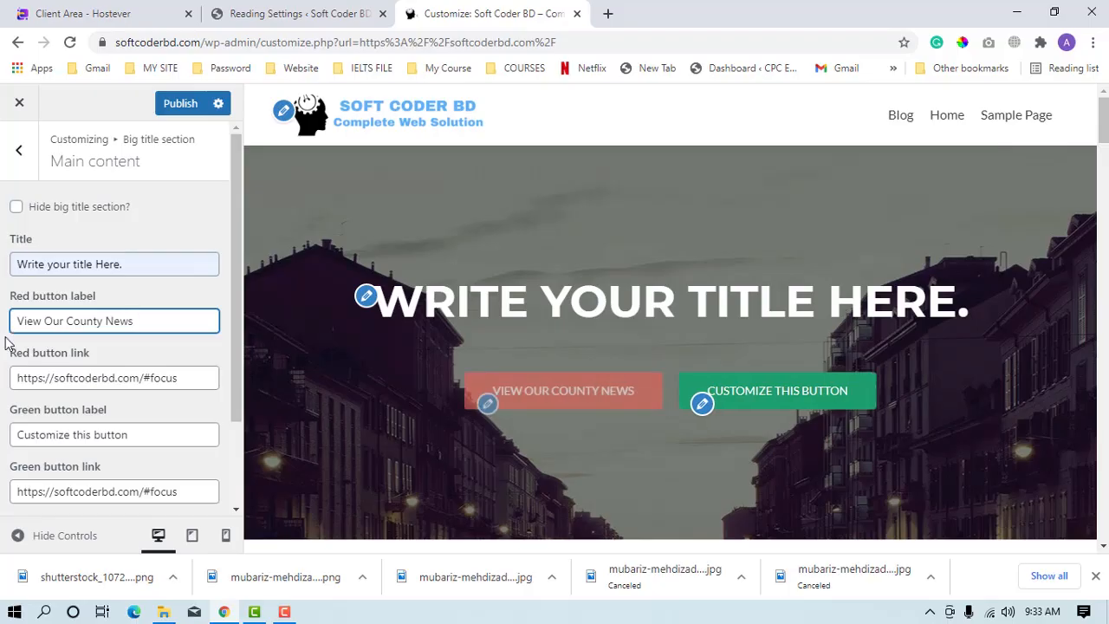
left_click_drag(201, 382, 2, 460)
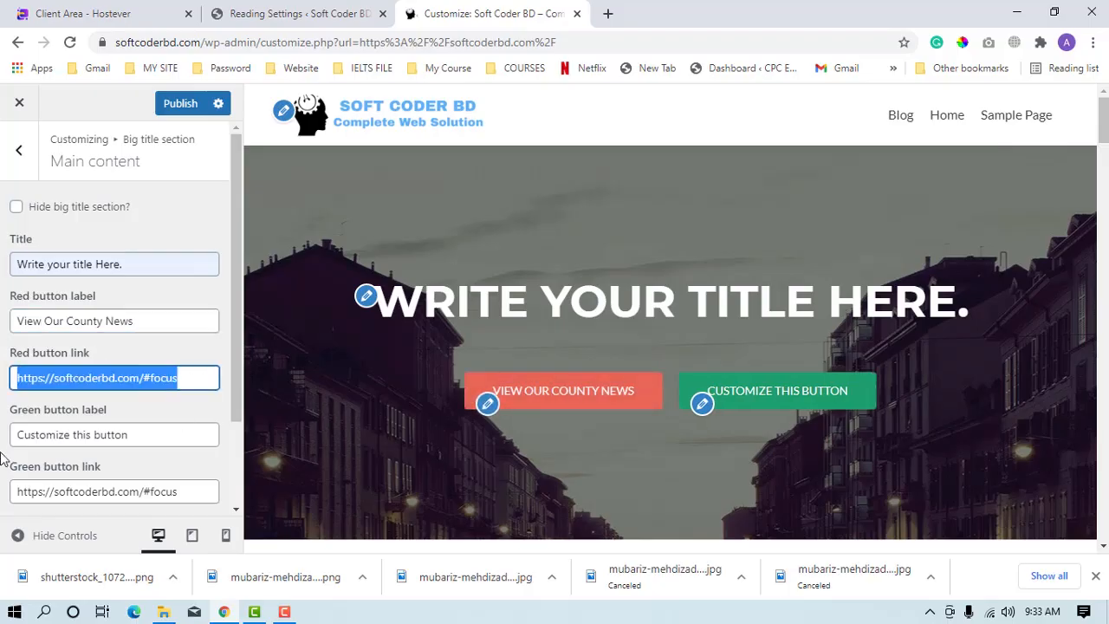
type("www")
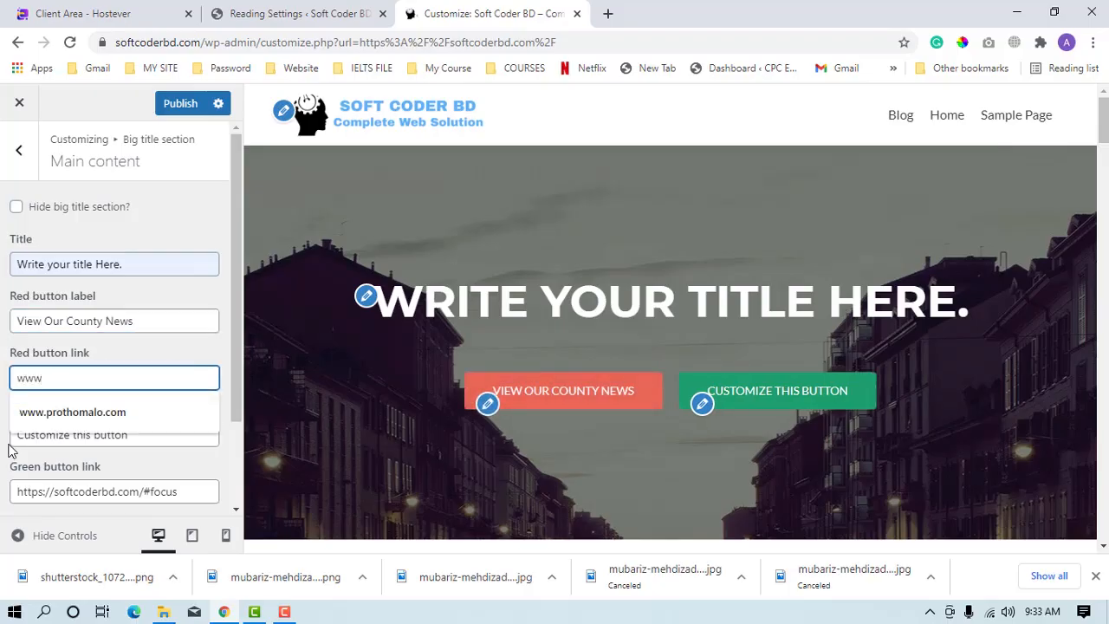
left_click(92, 422)
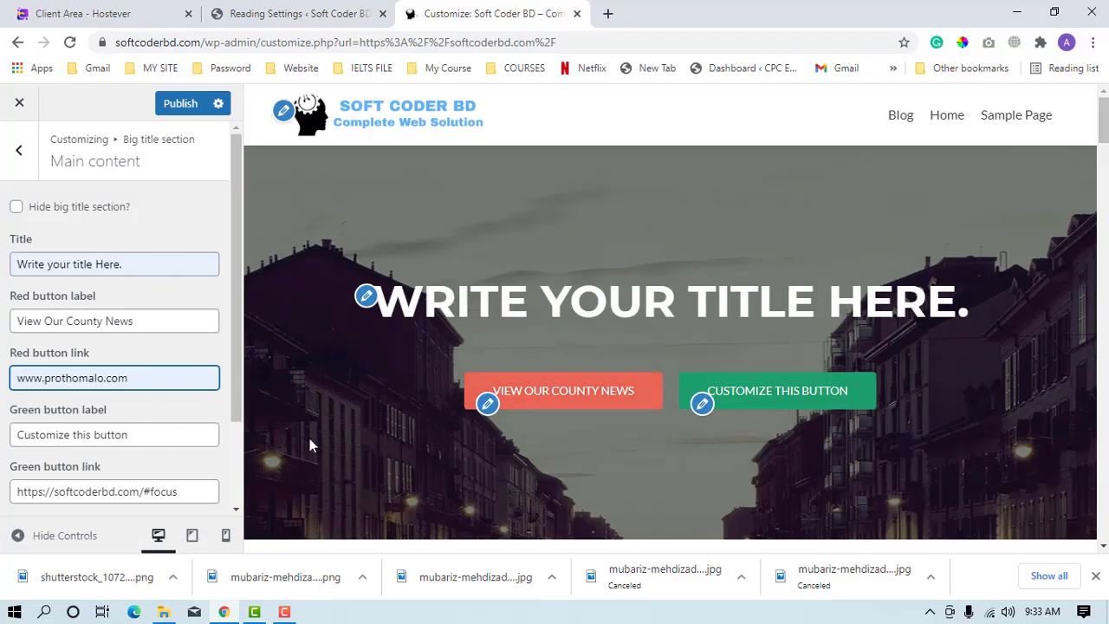
Change the green button's label to "Visit Our Recent Blog".
triple_click(142, 437)
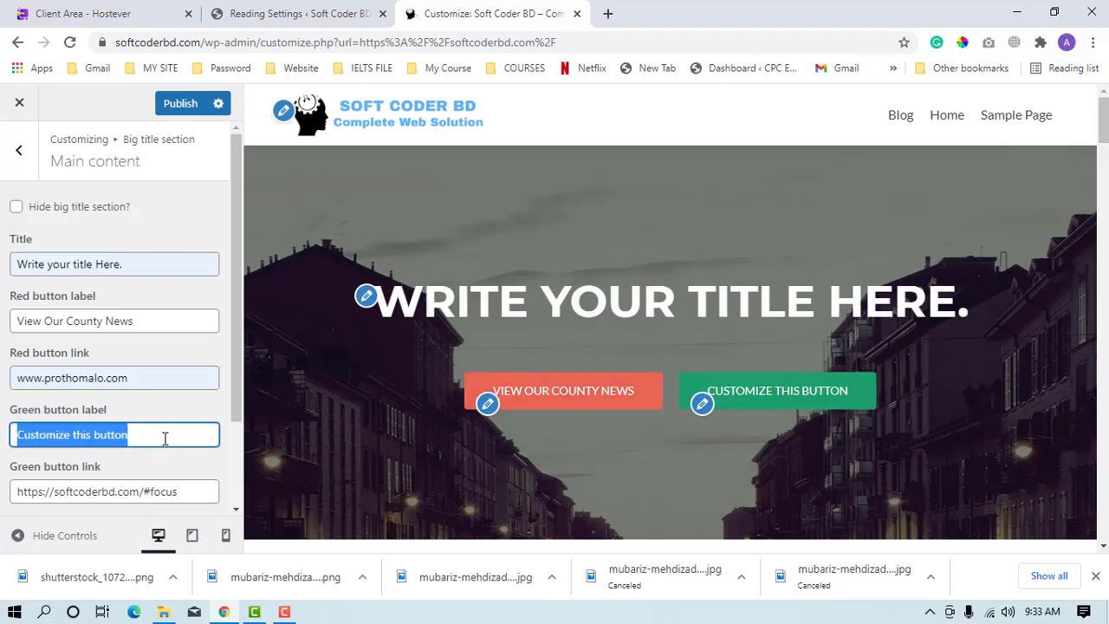
key("BackSpace")
left_click(43, 445)
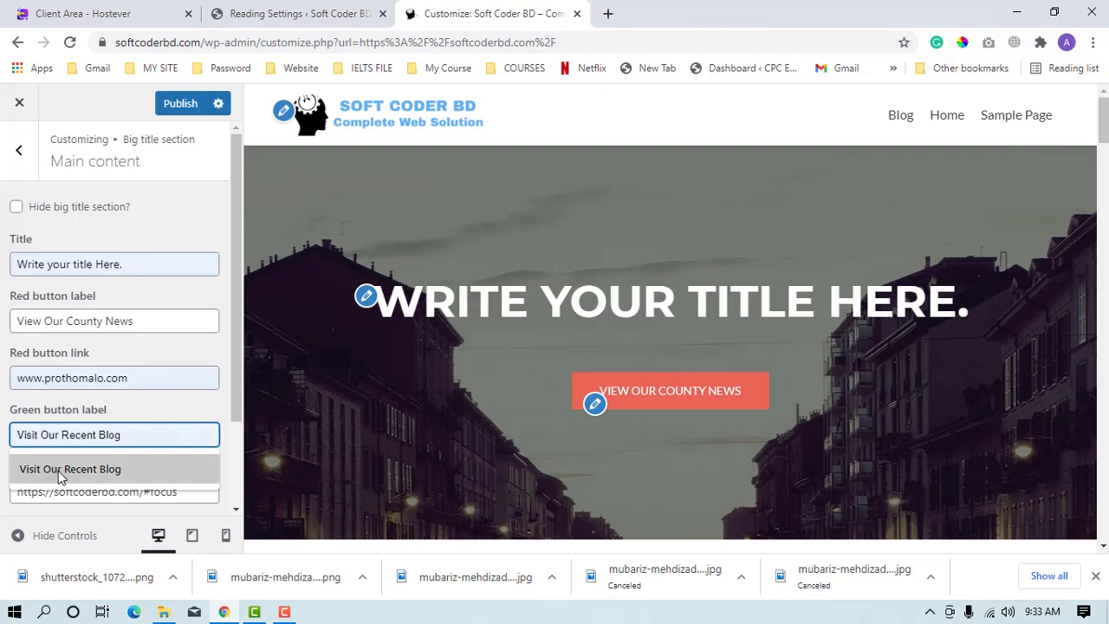
left_click(58, 470)
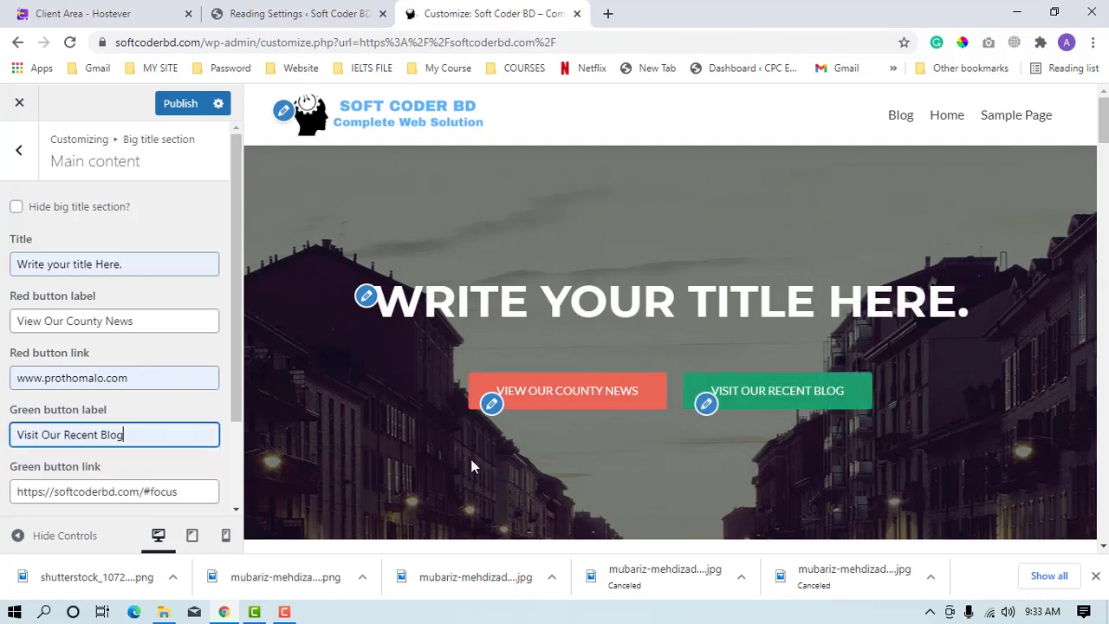
triple_click(151, 493)
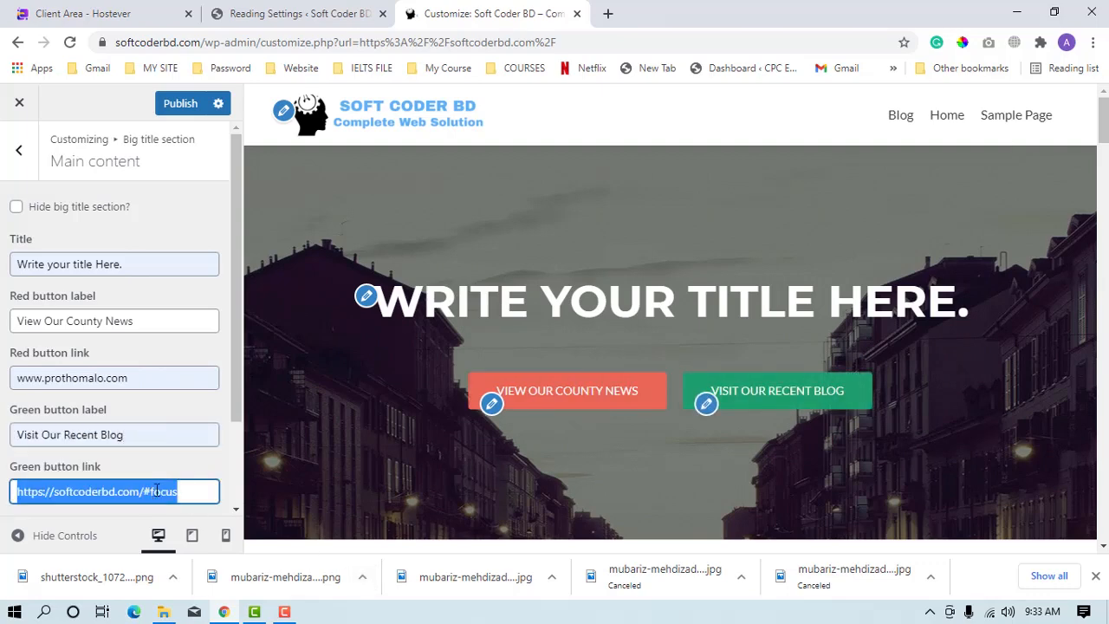
key("BackSpace")
left_click(156, 524)
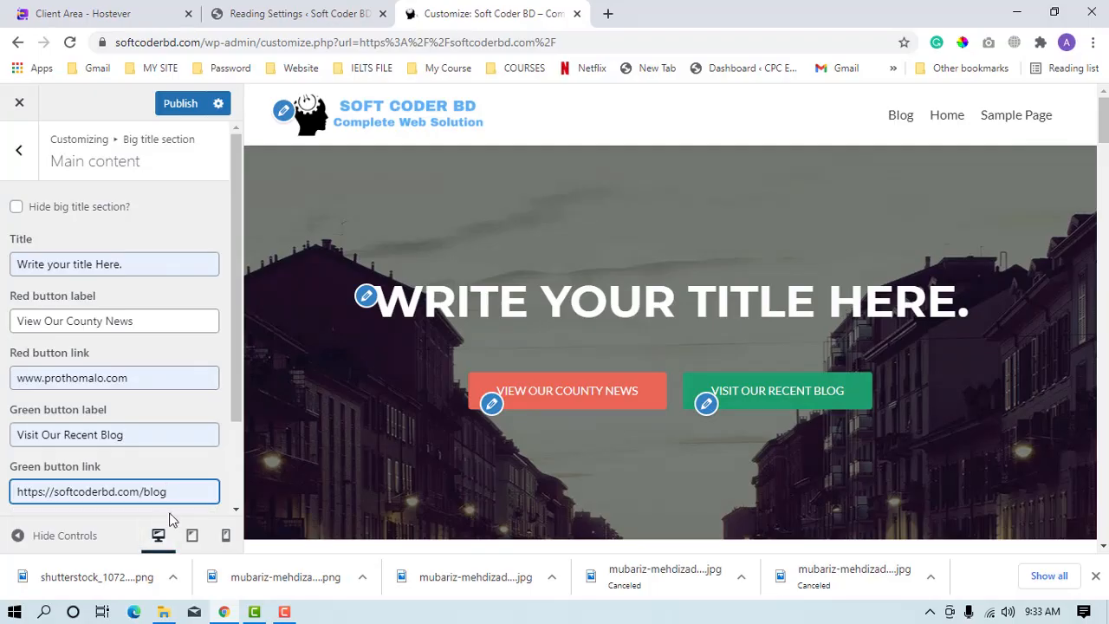
Look at the Slider shortcode setting and return to the Big title section's options.
scroll(171, 515, "down", 2)
left_click(98, 488)
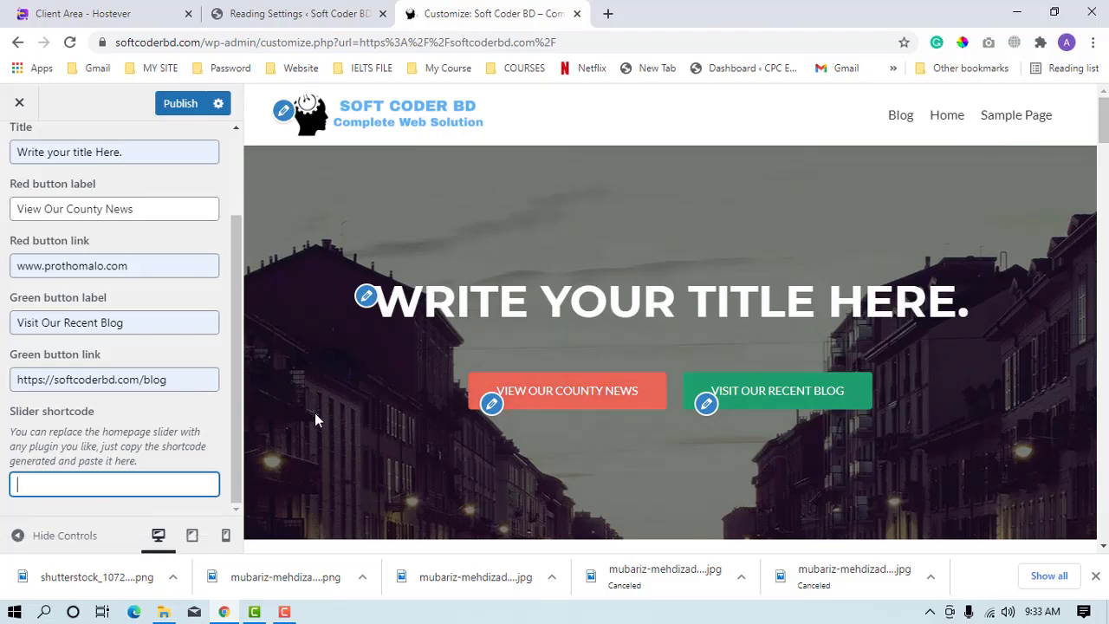
scroll(54, 346, "up", 2)
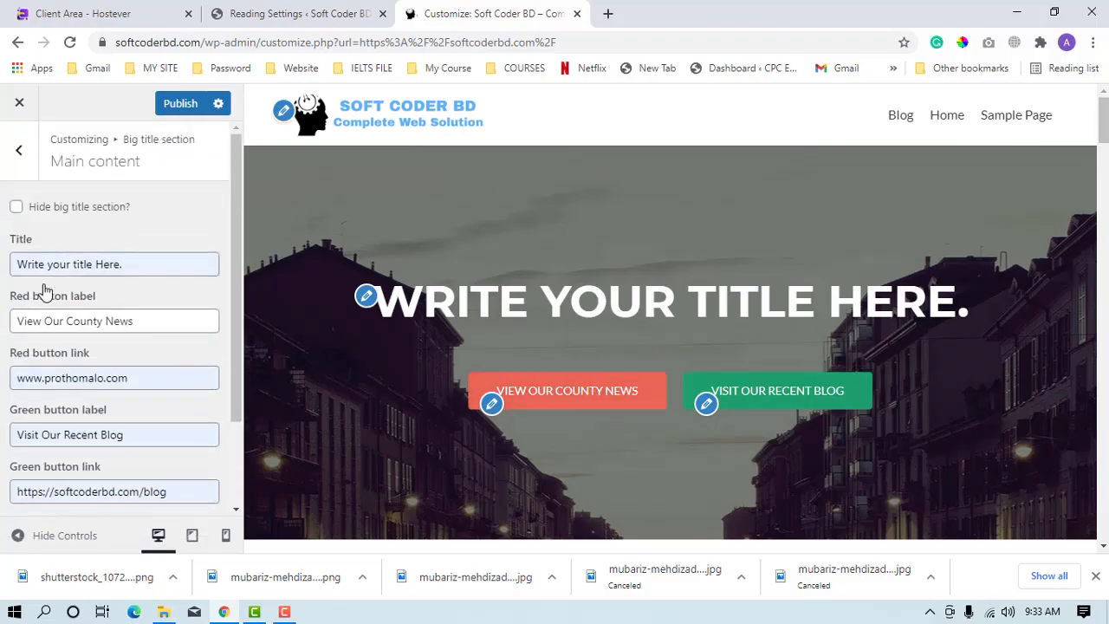
left_click(19, 164)
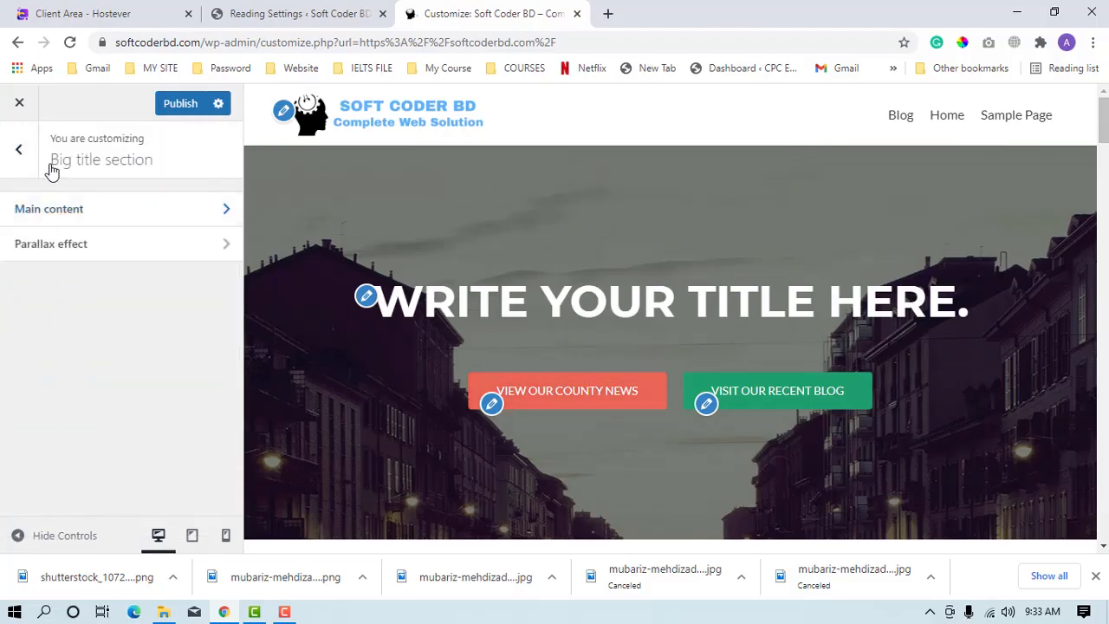
Enable the parallax effect for the Big title section and check it in the preview.
left_click(104, 260)
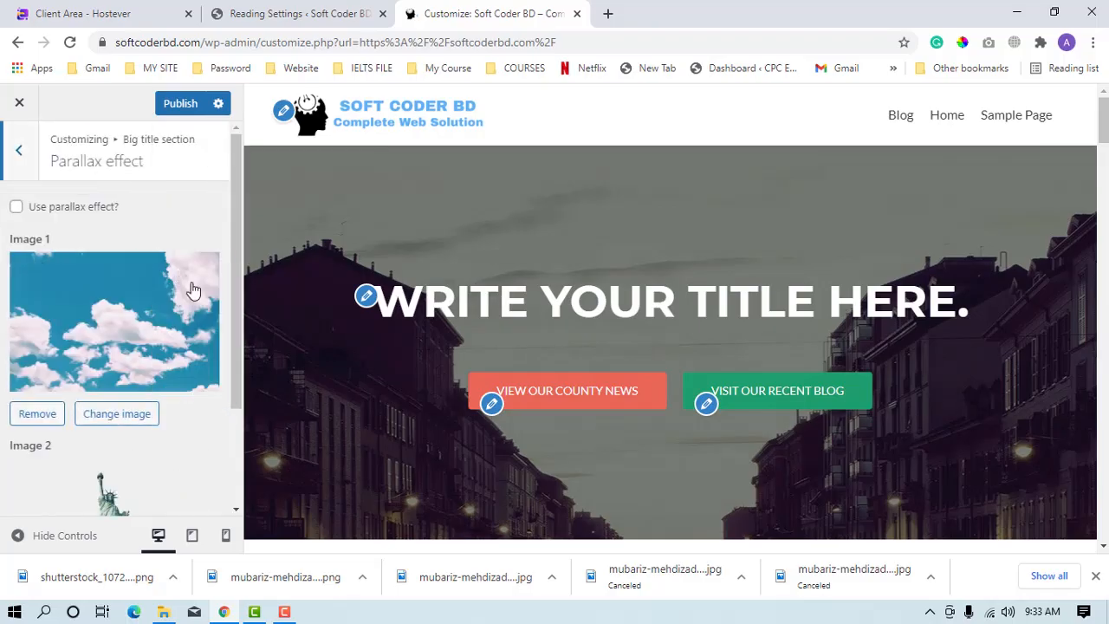
left_click(17, 207)
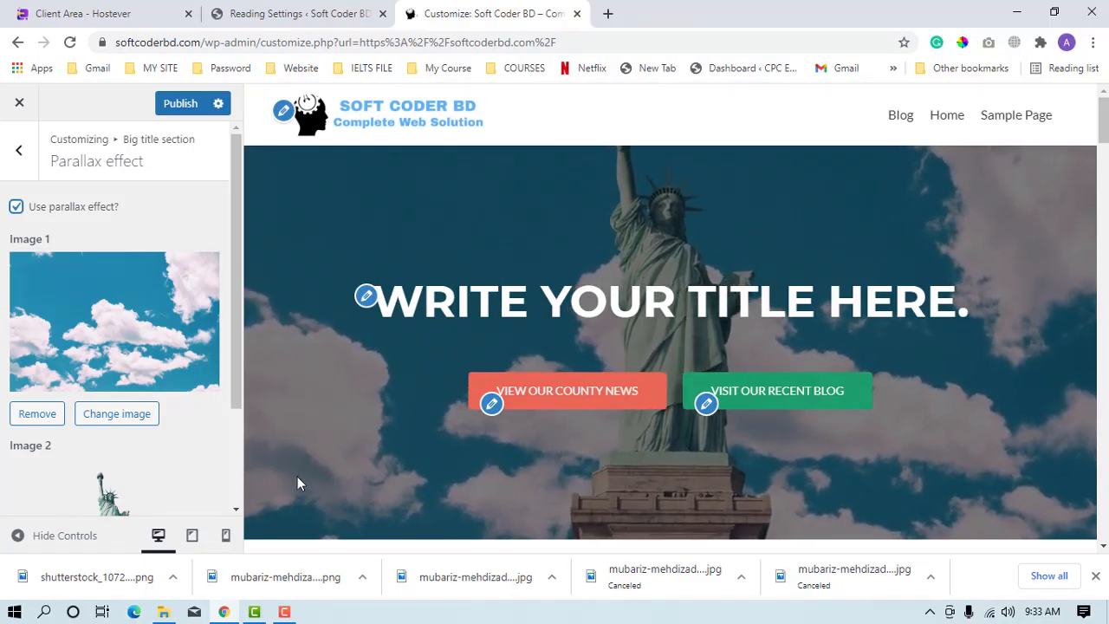
scroll(468, 407, "down", 2)
scroll(446, 428, "up", 2)
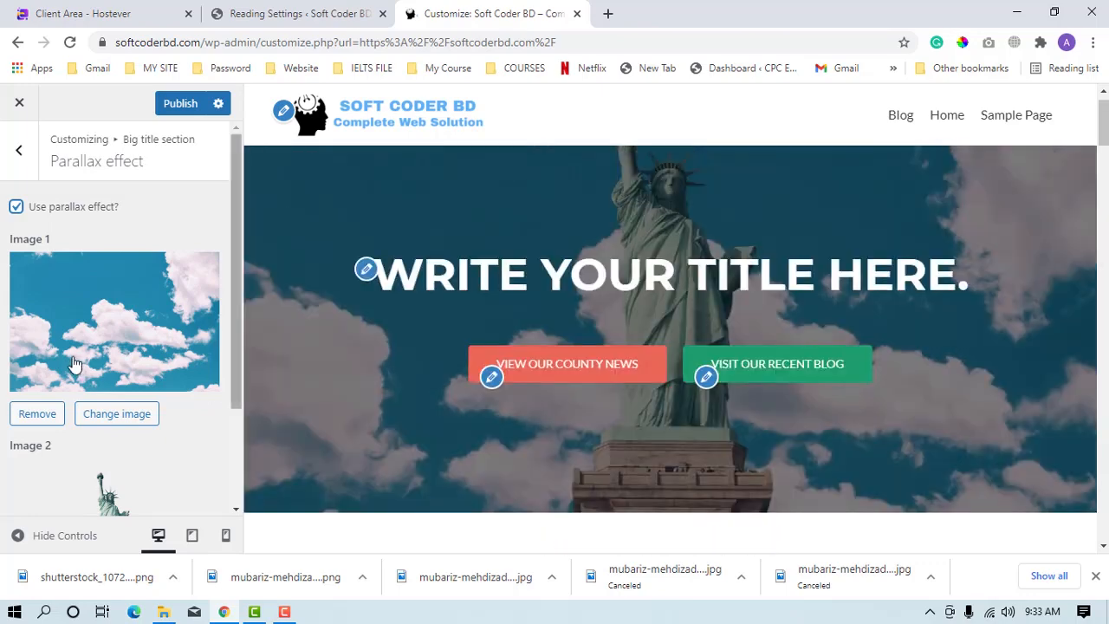
scroll(104, 455, "down", 2)
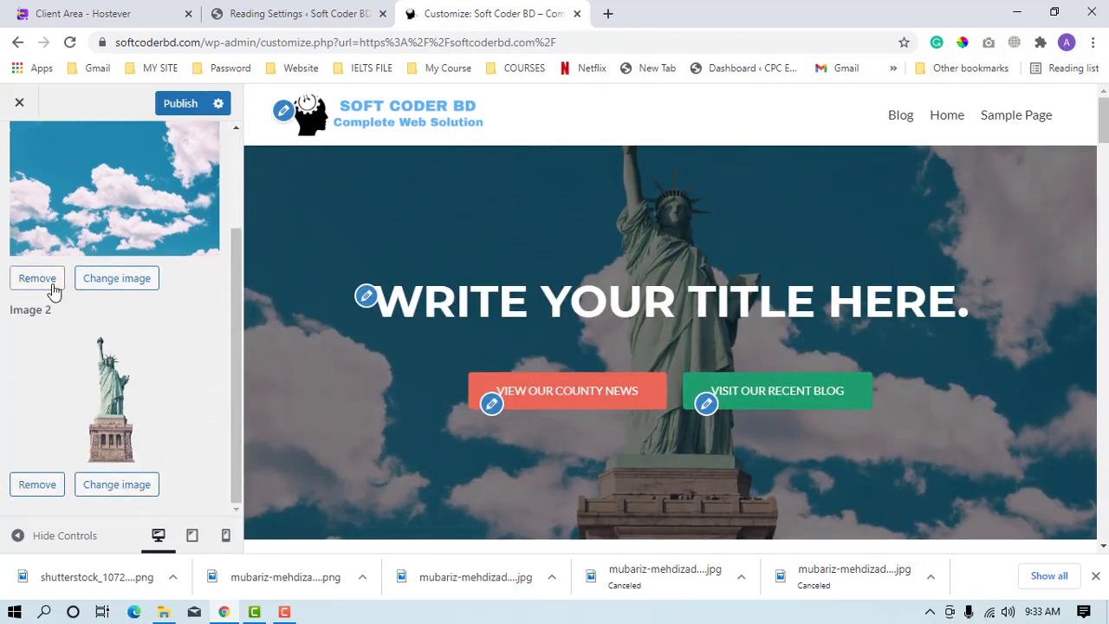
left_click(52, 286)
left_click(94, 239)
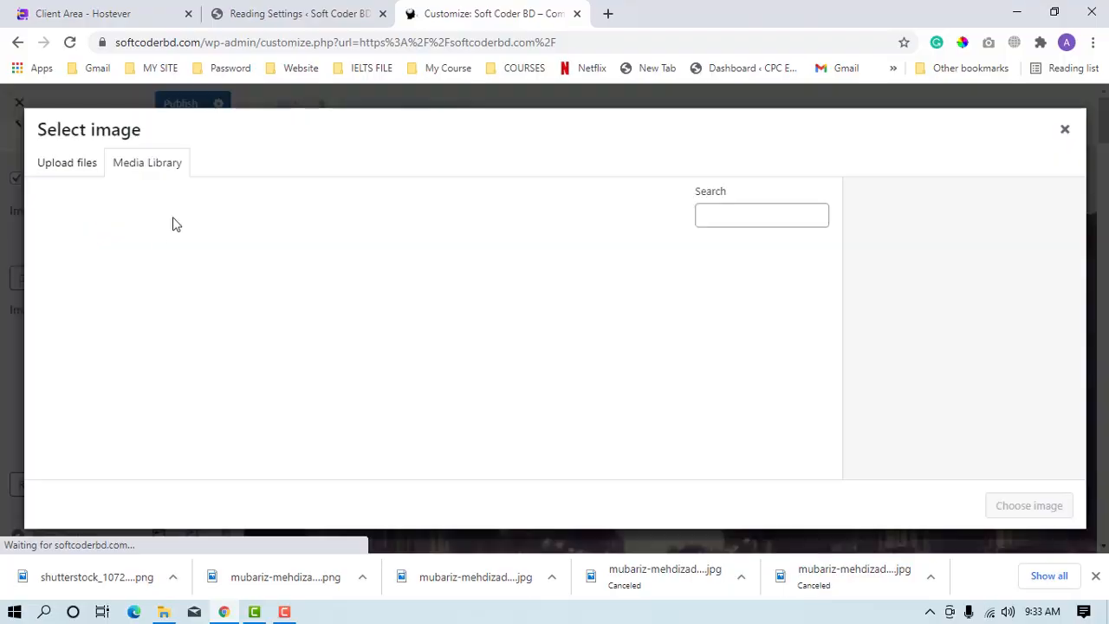
left_click(406, 305)
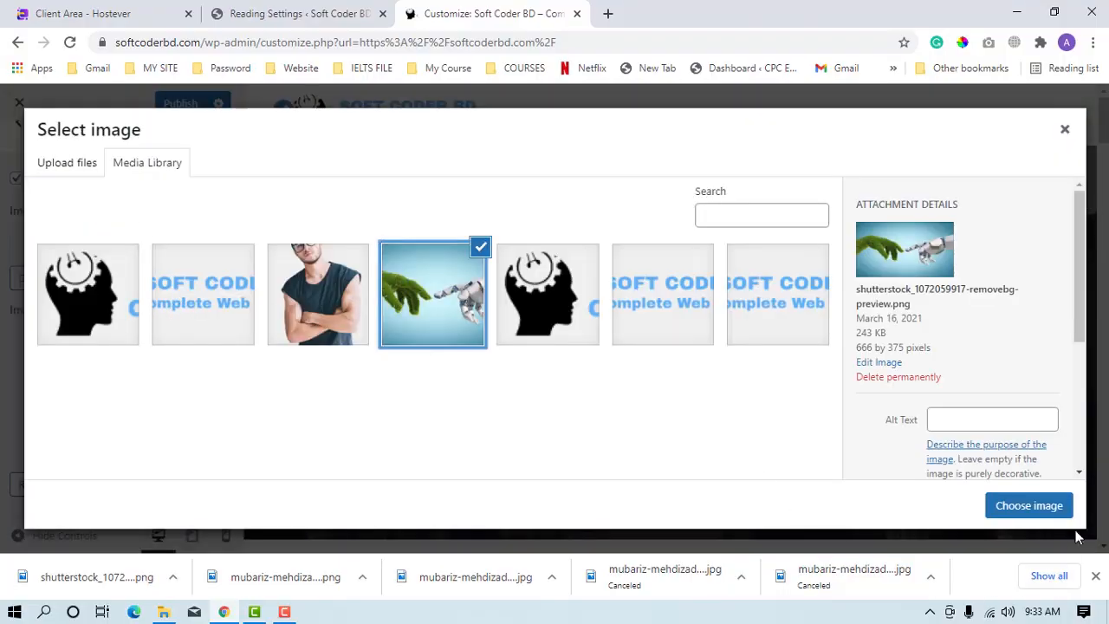
left_click(1044, 511)
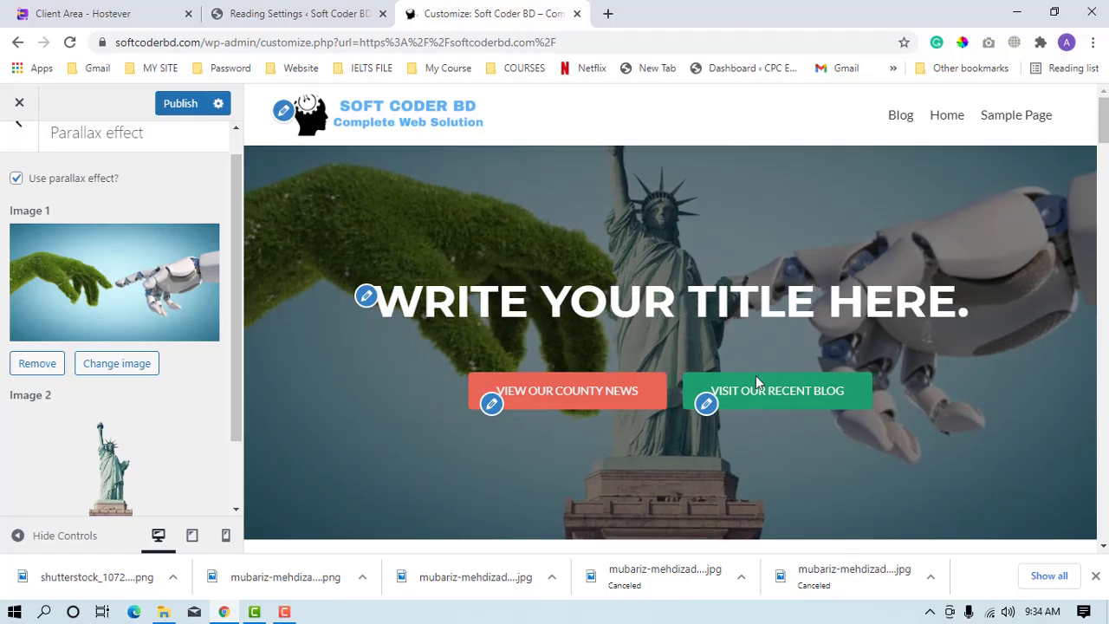
scroll(279, 468, "down", 2)
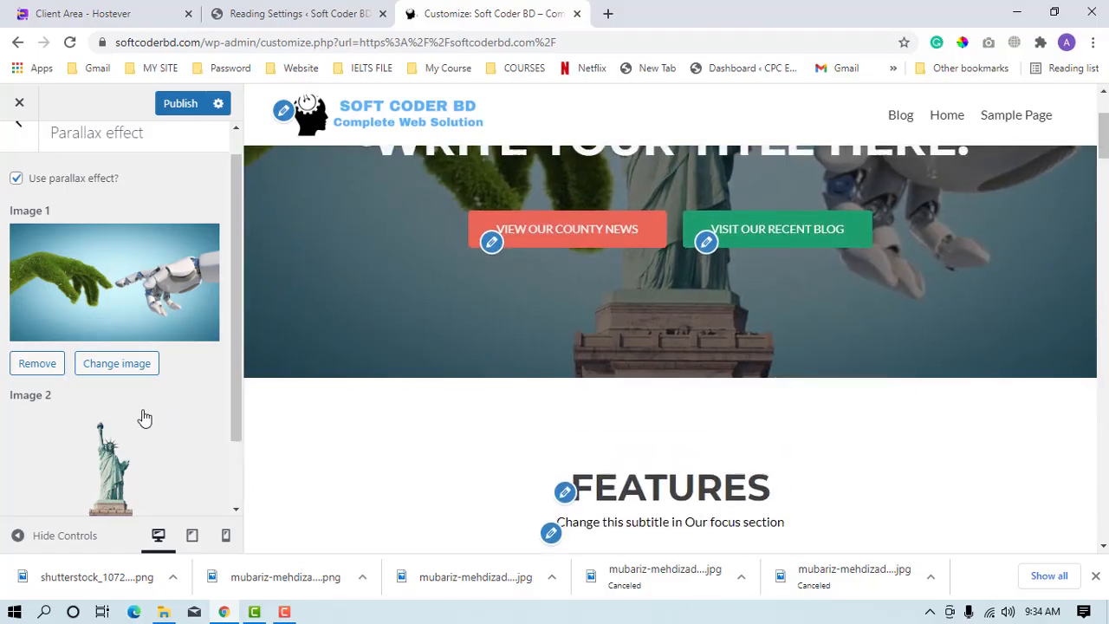
scroll(145, 419, "down", 2)
scroll(104, 326, "up", 3)
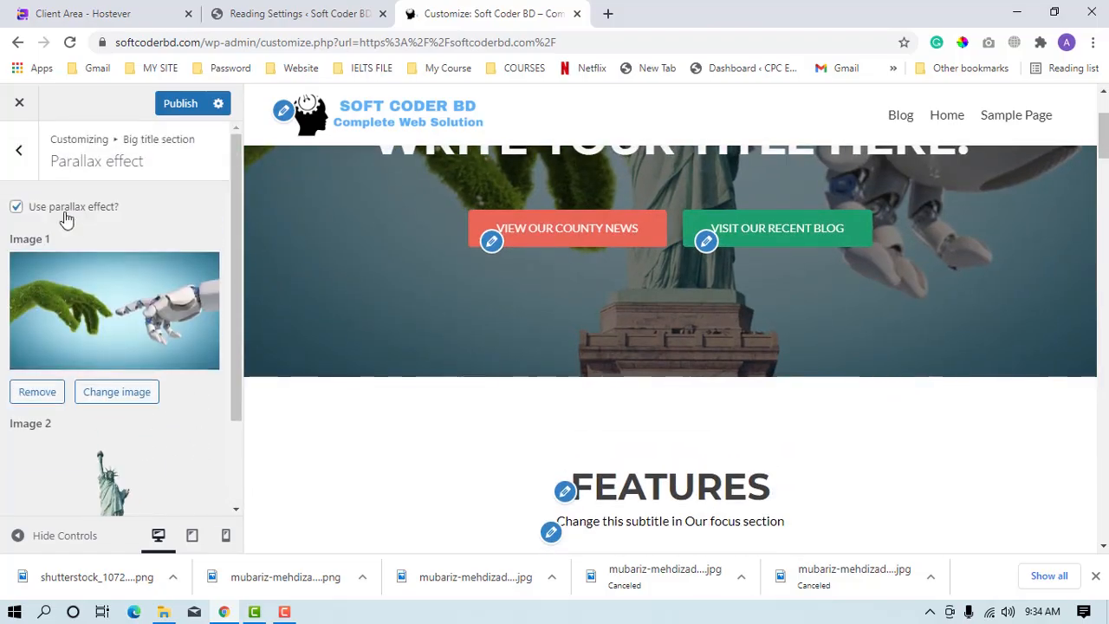
Return to the list of frontpage sections and open the settings of the Our focus section.
left_click(33, 160)
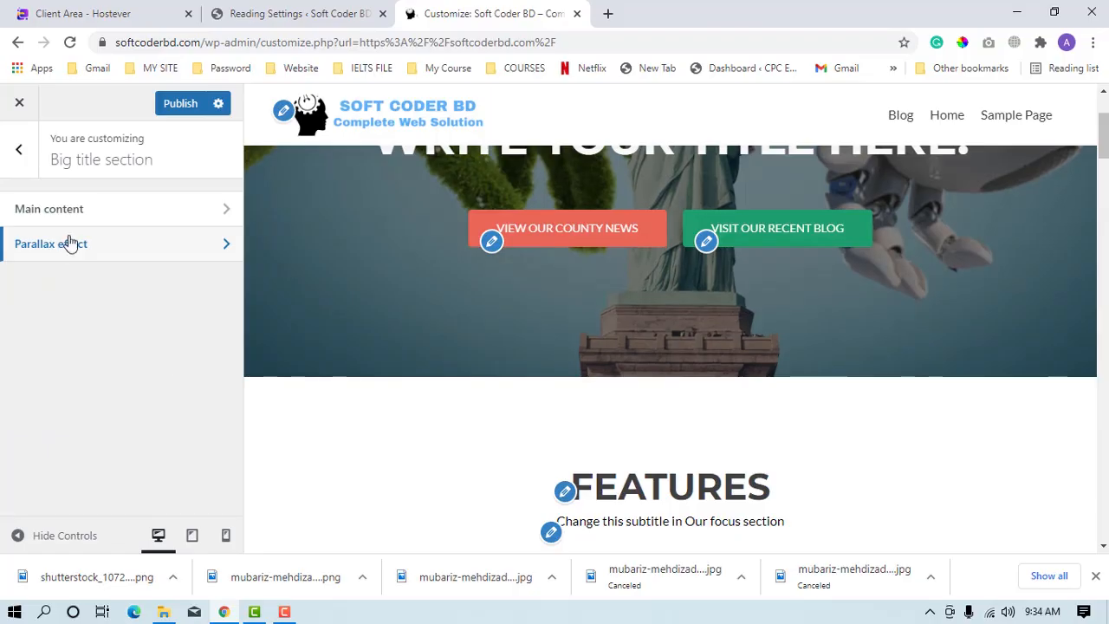
left_click(27, 164)
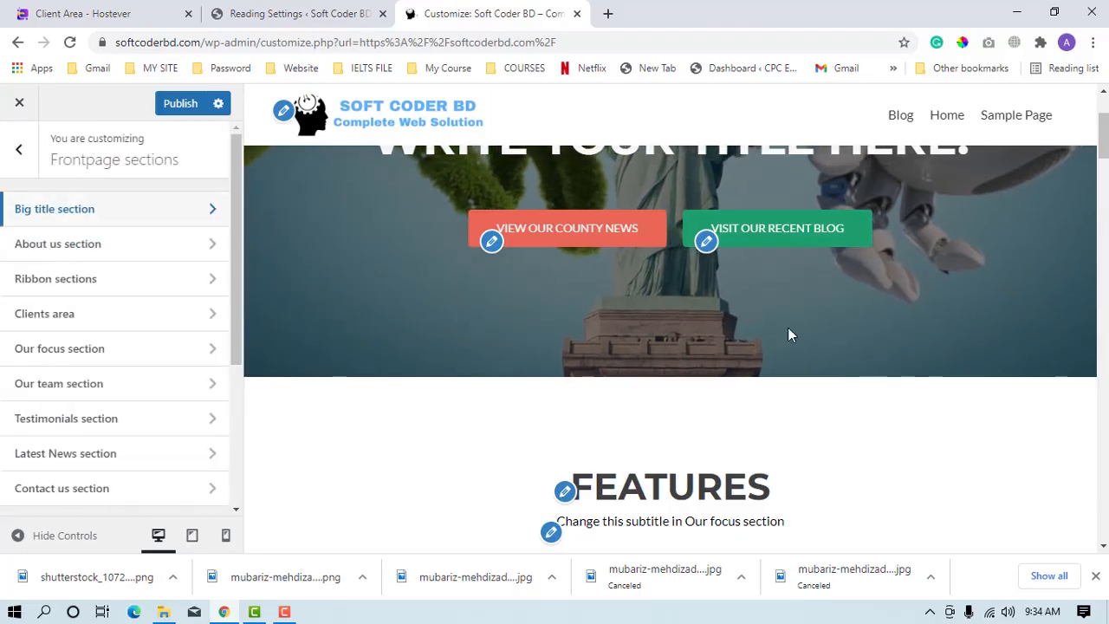
scroll(726, 329, "up", 1)
scroll(662, 381, "down", 3)
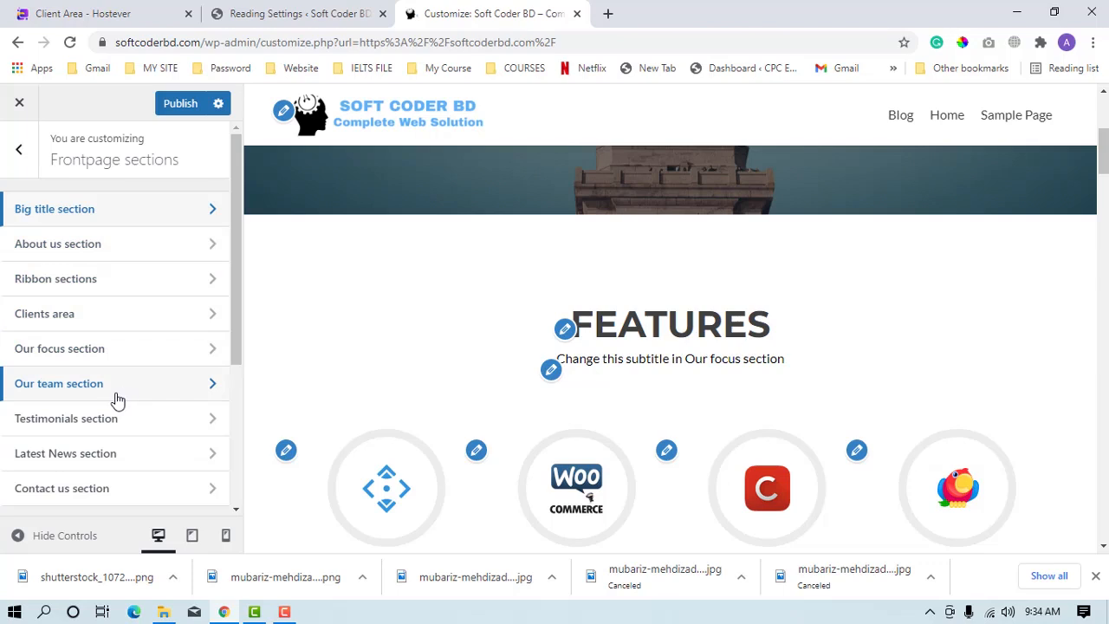
scroll(148, 461, "down", 3)
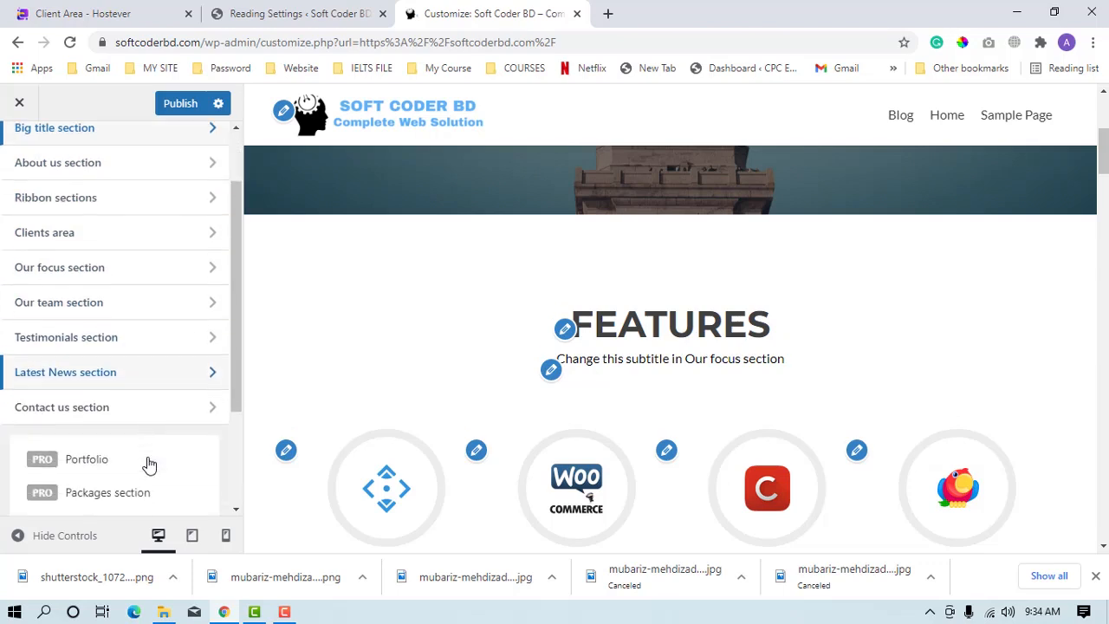
scroll(147, 461, "up", 5)
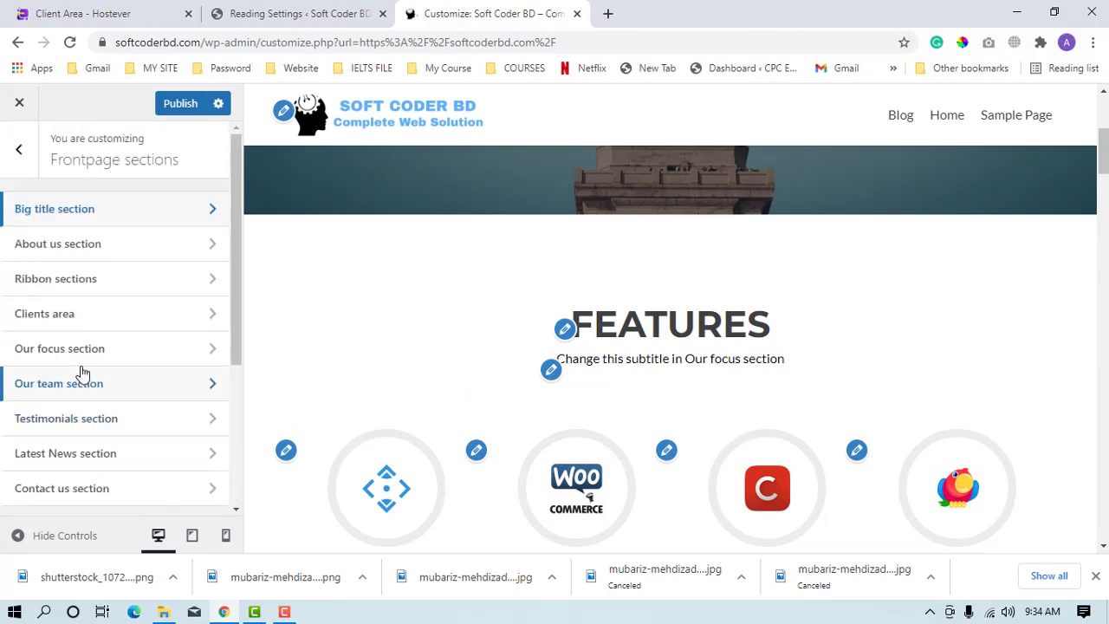
left_click(89, 350)
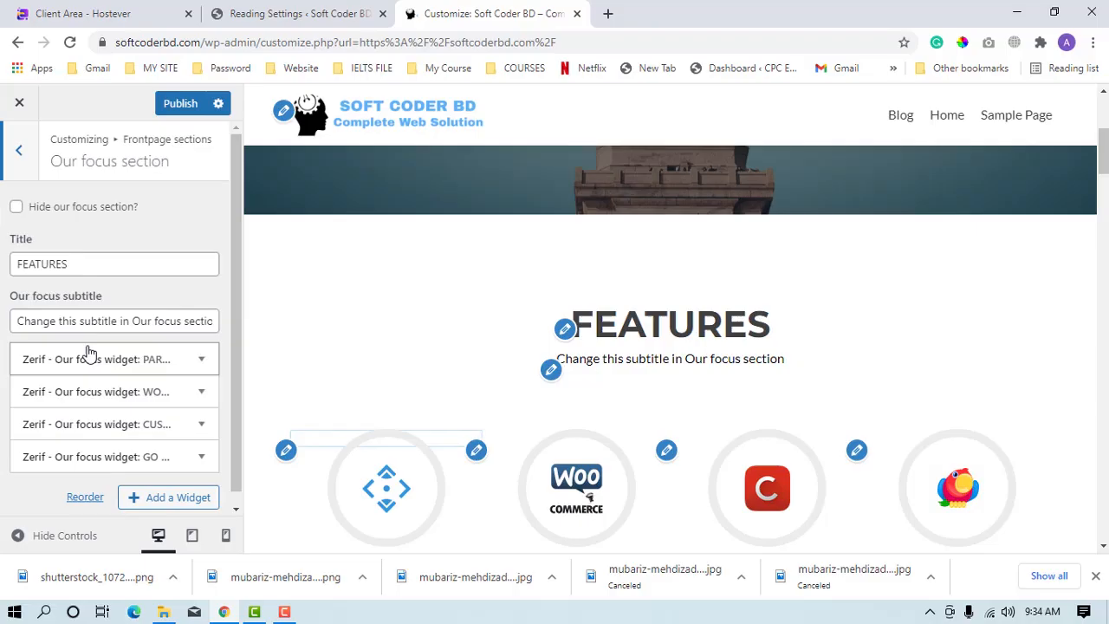
Change the Our focus section's title to "Specialized Area".
scroll(872, 250, "down", 3)
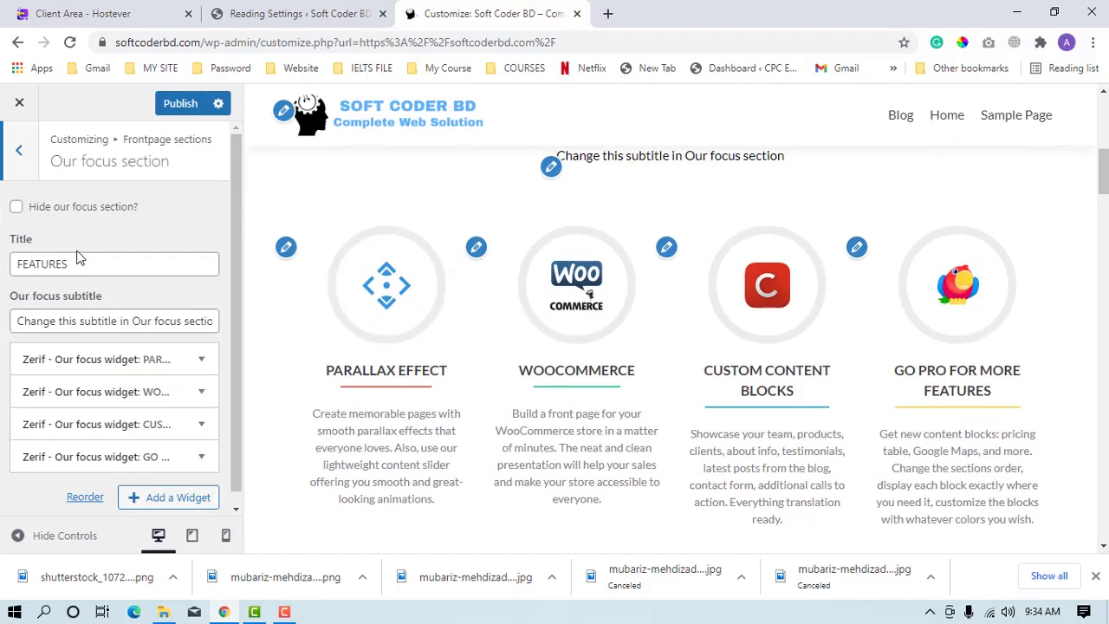
left_click_drag(84, 260, 3, 274)
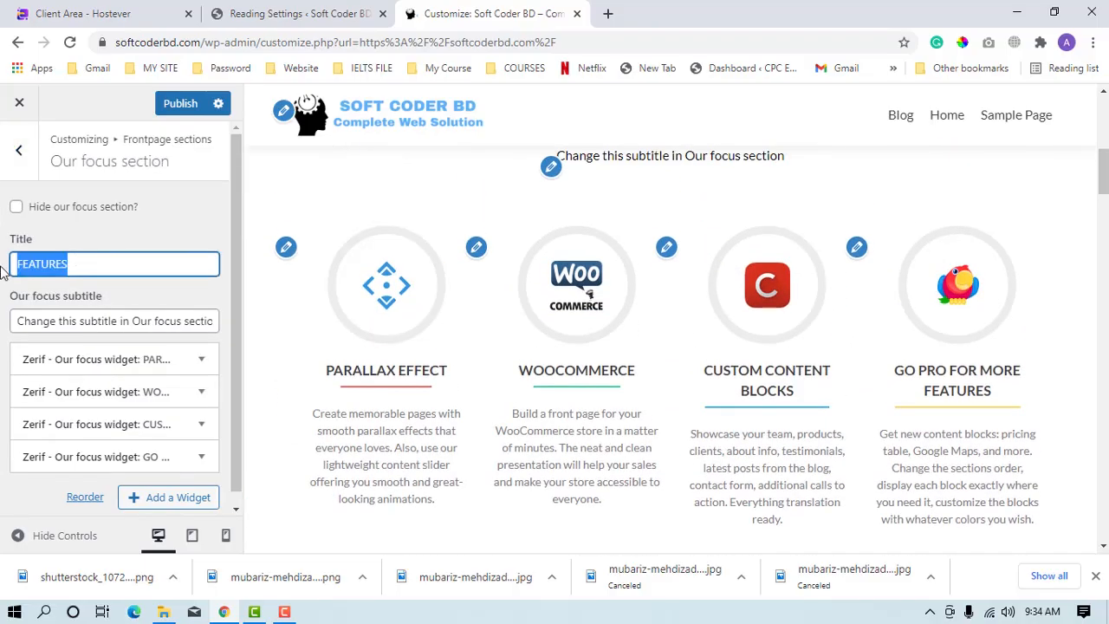
scroll(529, 284, "up", 4)
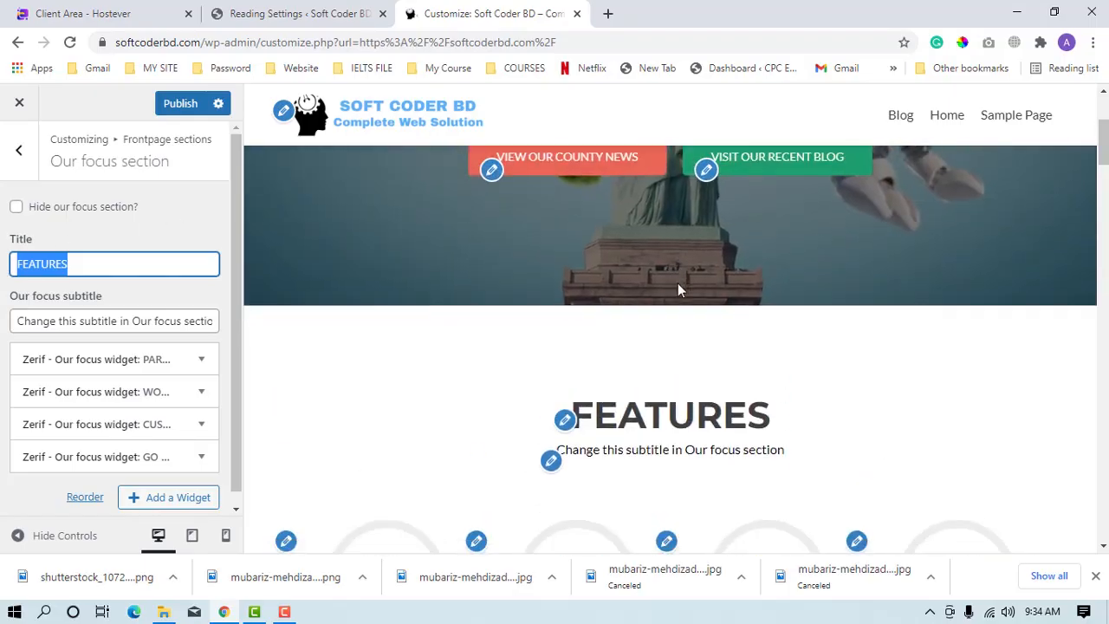
scroll(678, 289, "down", 2)
scroll(676, 289, "down", 1)
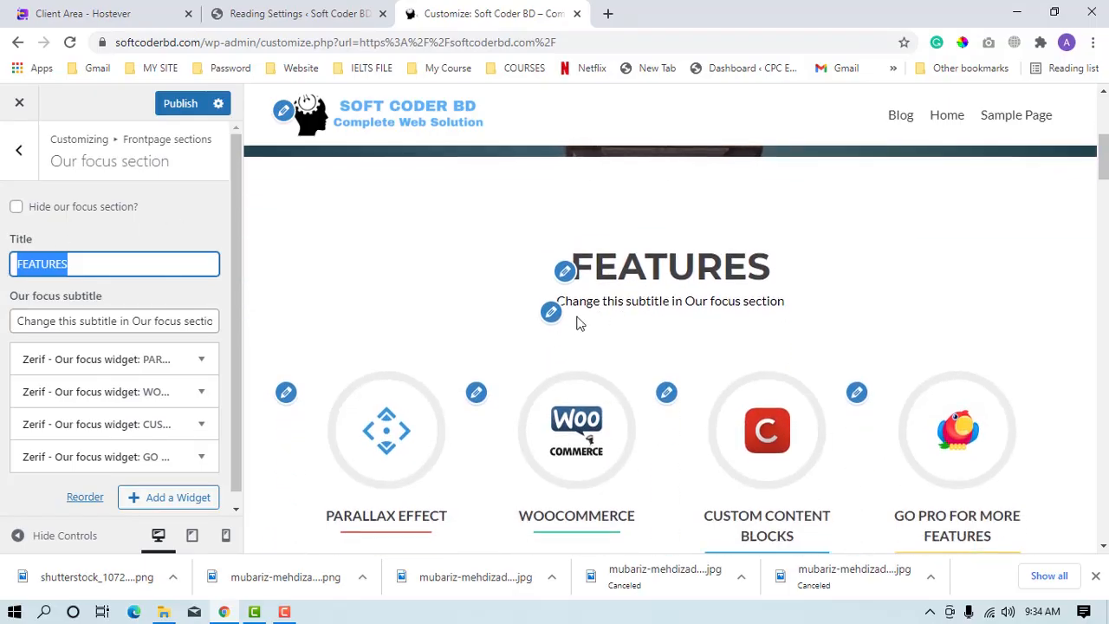
type("Spec")
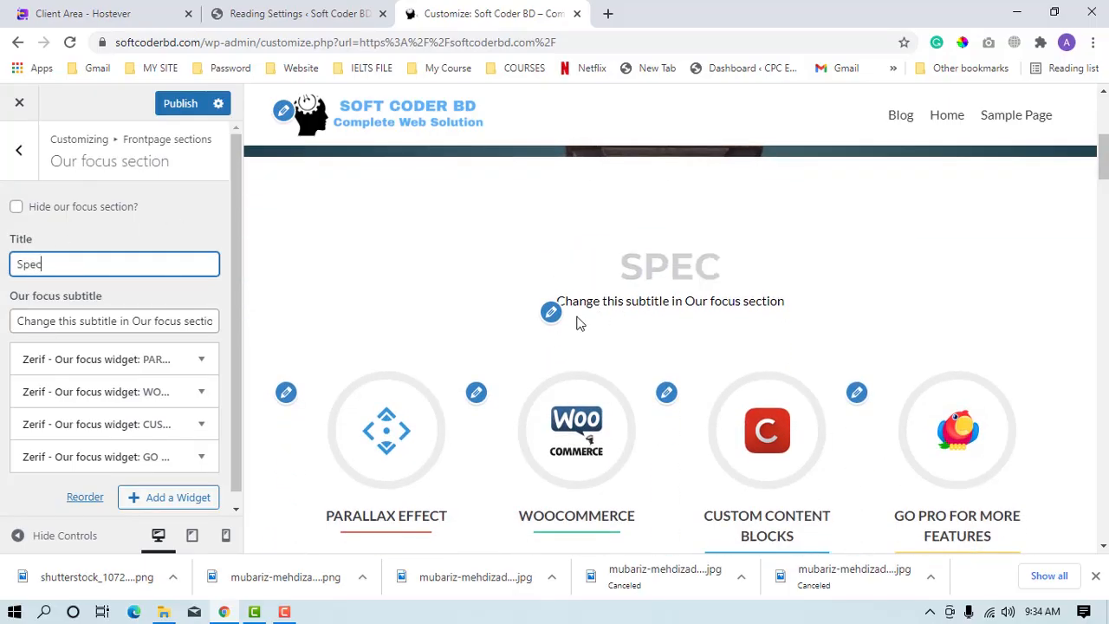
type("ialize")
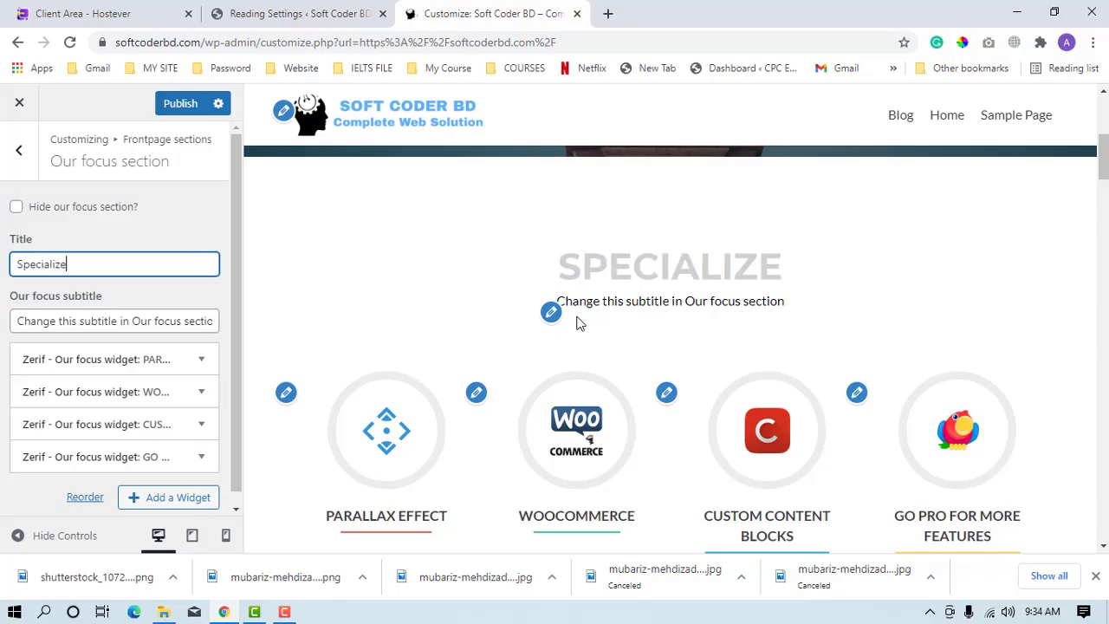
type("d Area")
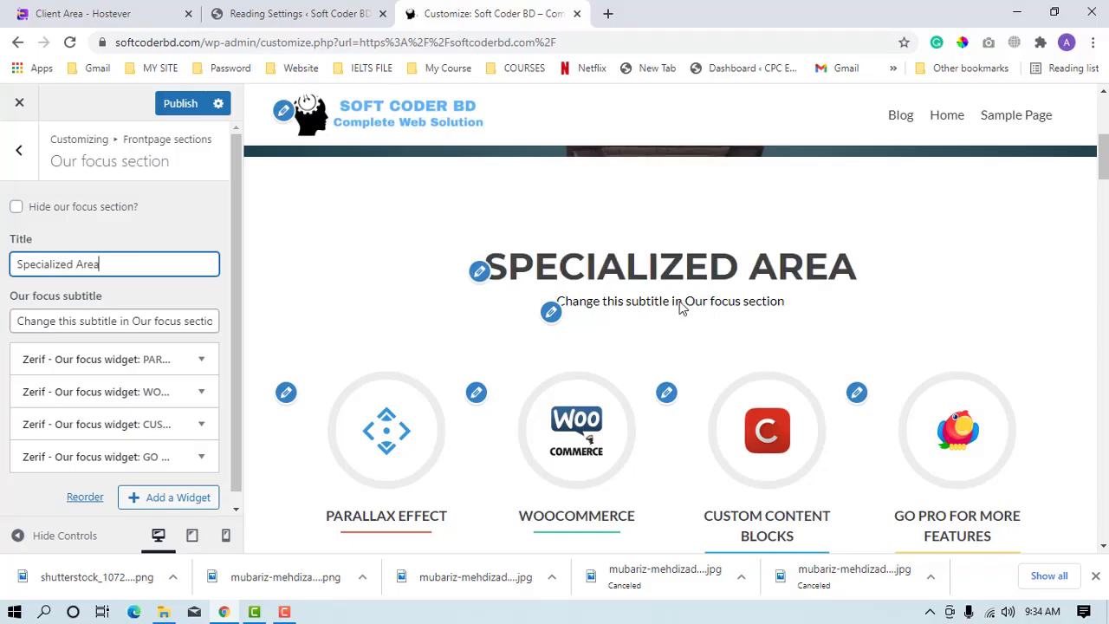
Replace the Our focus section's subtitle with "Write your subtitle here".
left_click(551, 312)
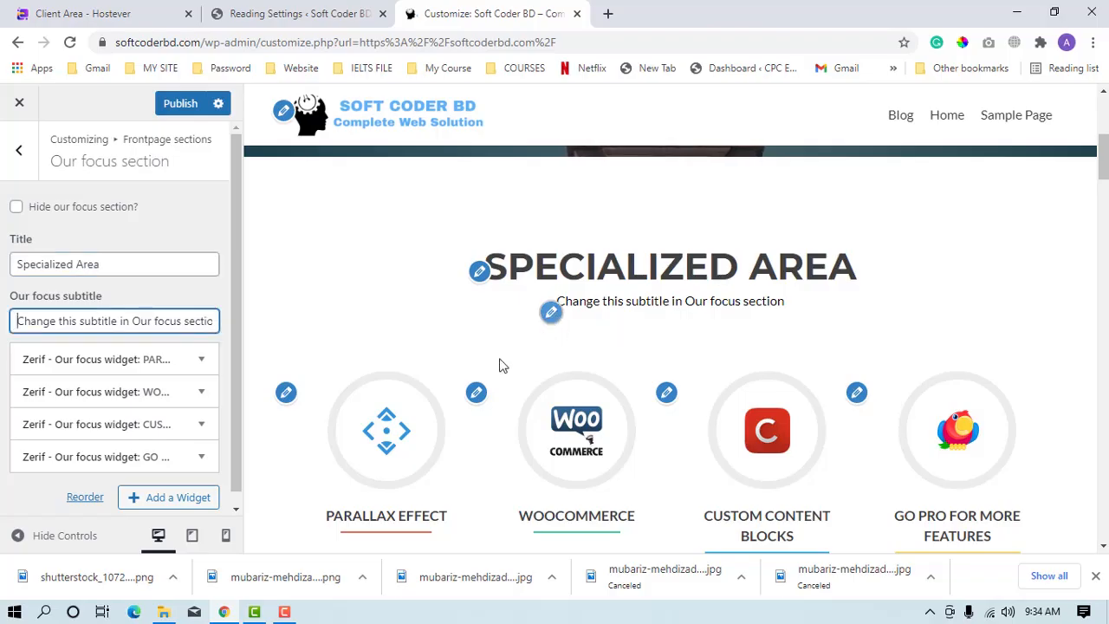
triple_click(118, 321)
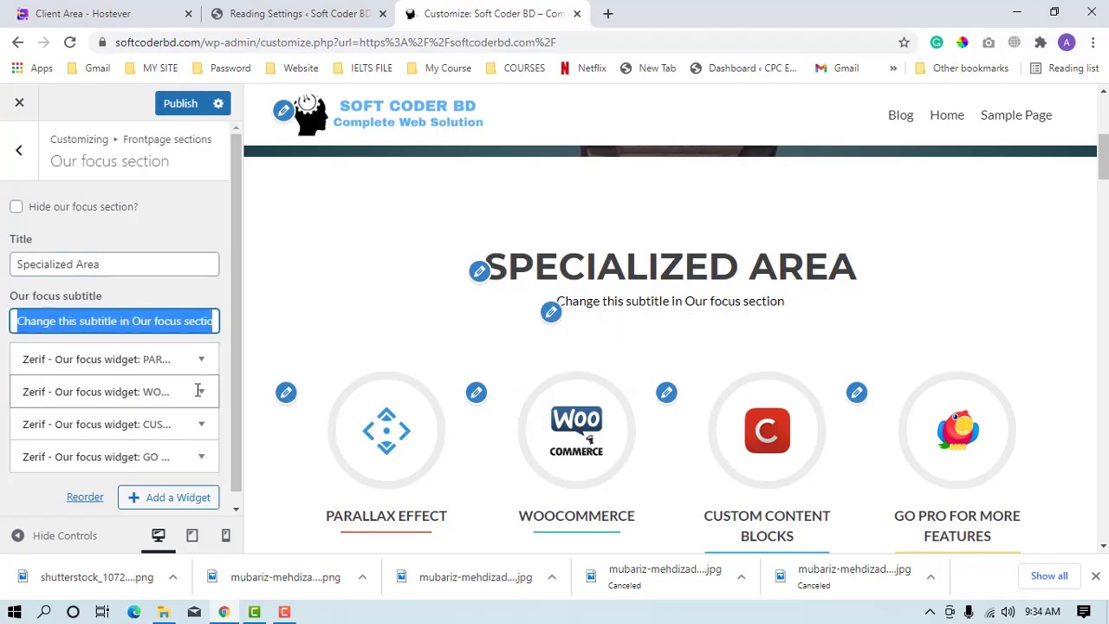
type("Write your ")
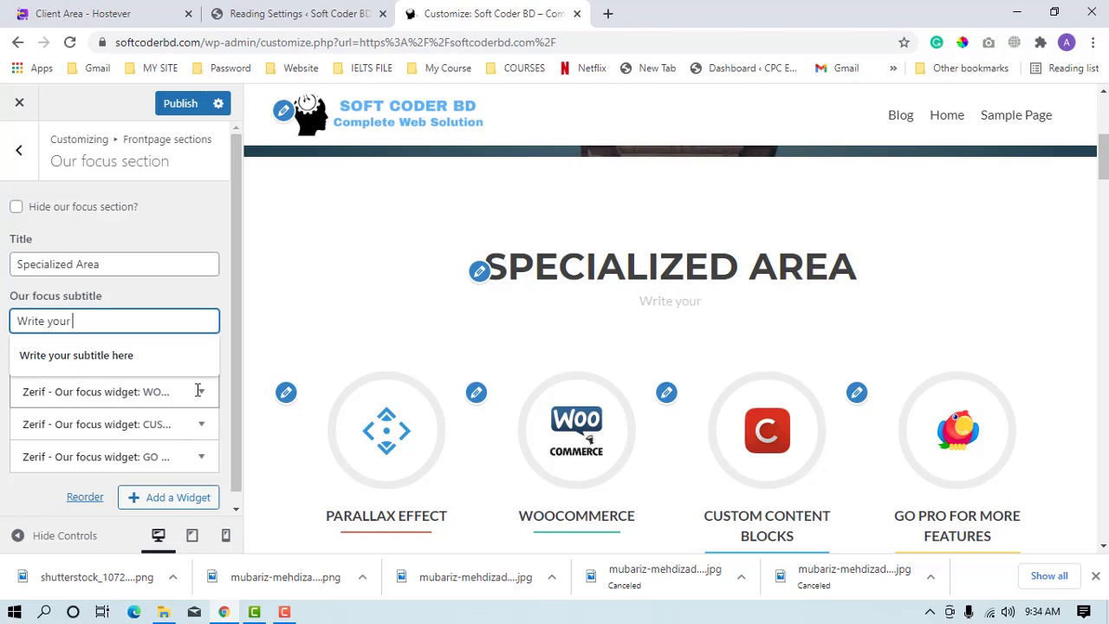
type("subti")
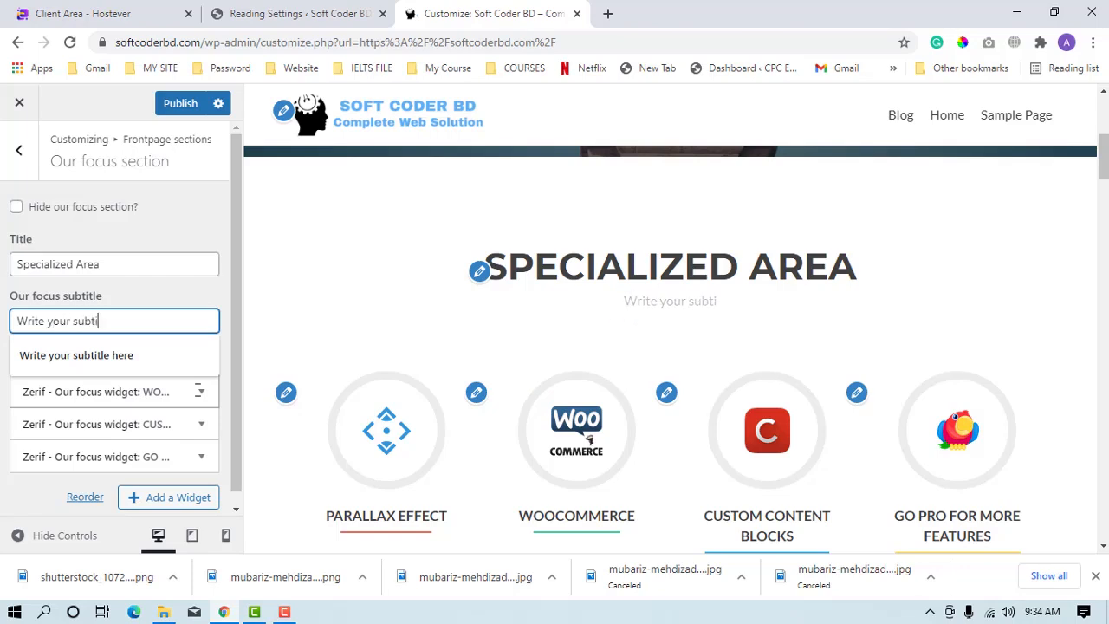
type("tle here")
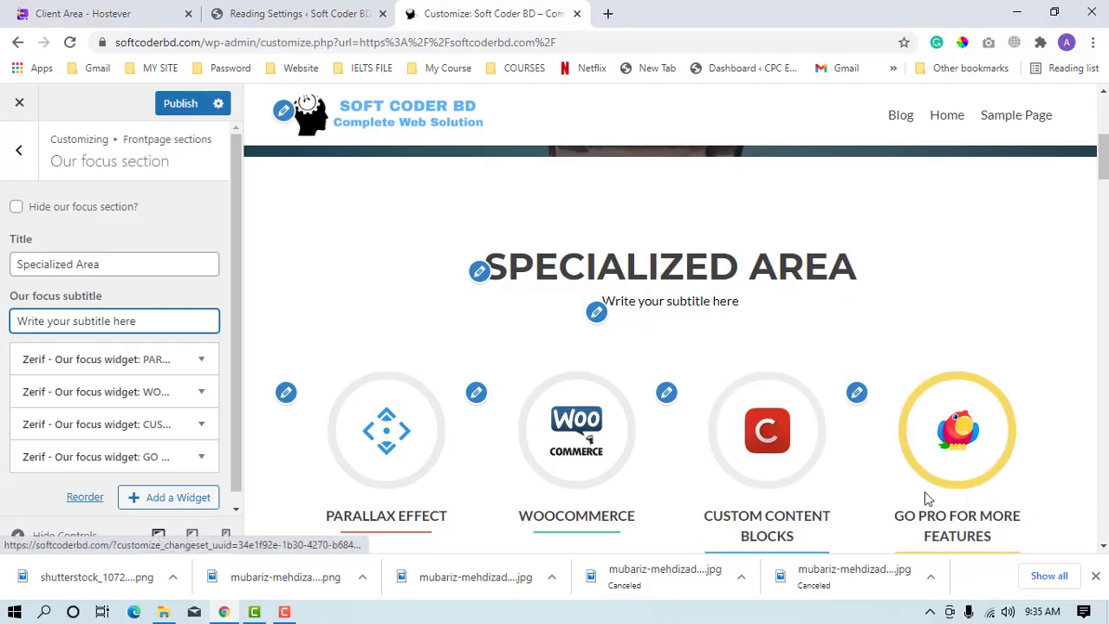
Review the Parallax Effect block's title and description in the preview and open its focus widget for editing.
scroll(1008, 496, "down", 1)
scroll(449, 311, "down", 2)
left_click_drag(445, 287, 322, 269)
left_click_drag(457, 337, 350, 317)
left_click_drag(378, 387, 273, 349)
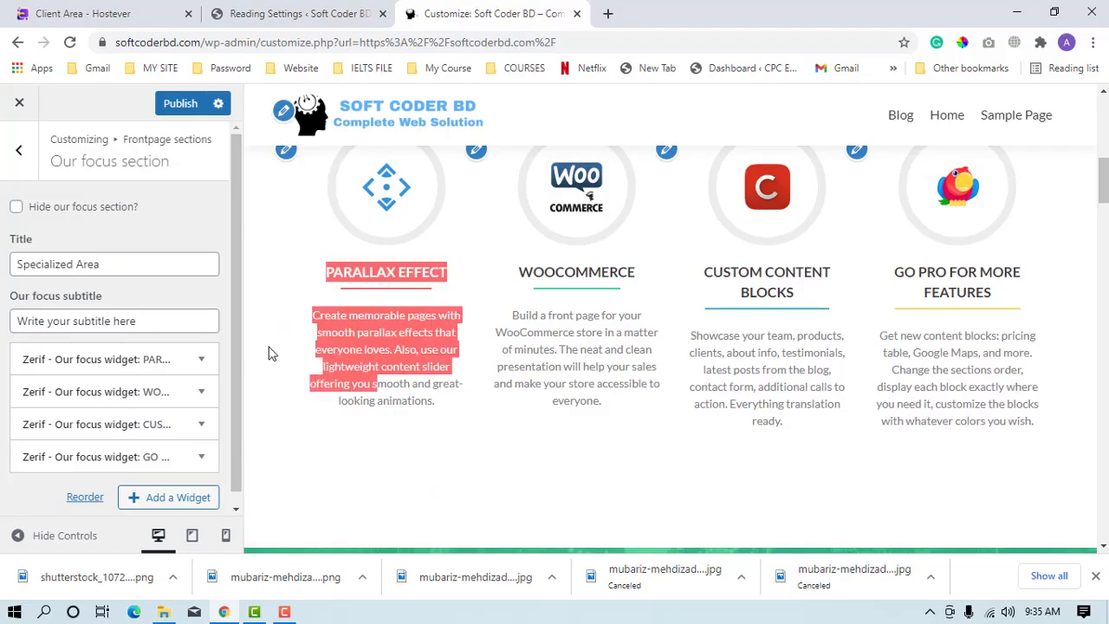
left_click(361, 412)
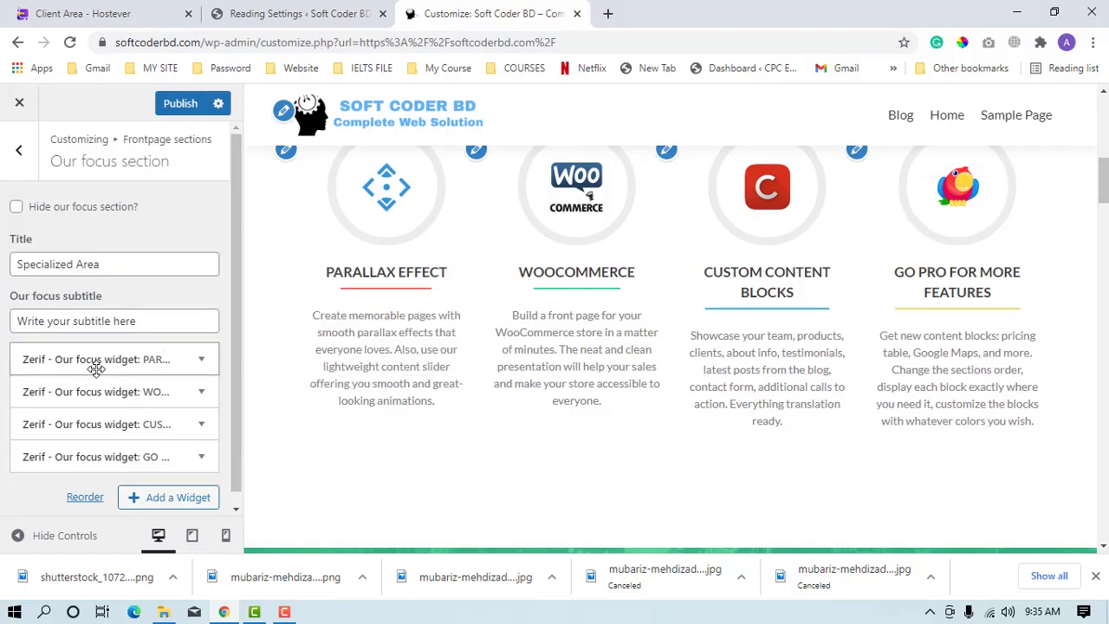
left_click(134, 360)
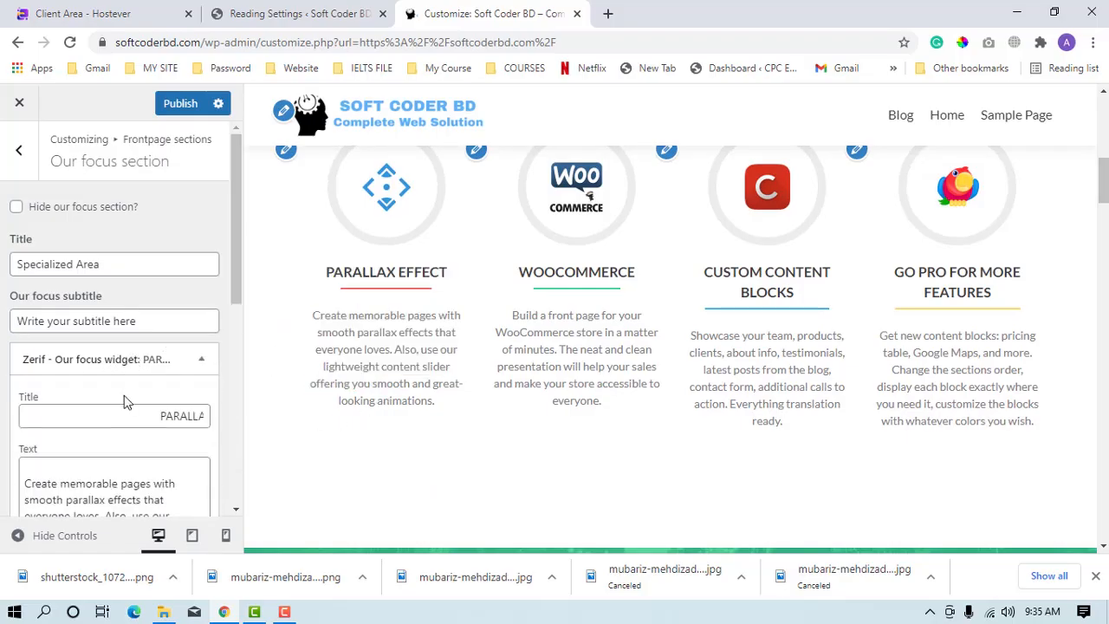
Replace the first focus widget's title with "Graphic Design".
left_click(159, 417)
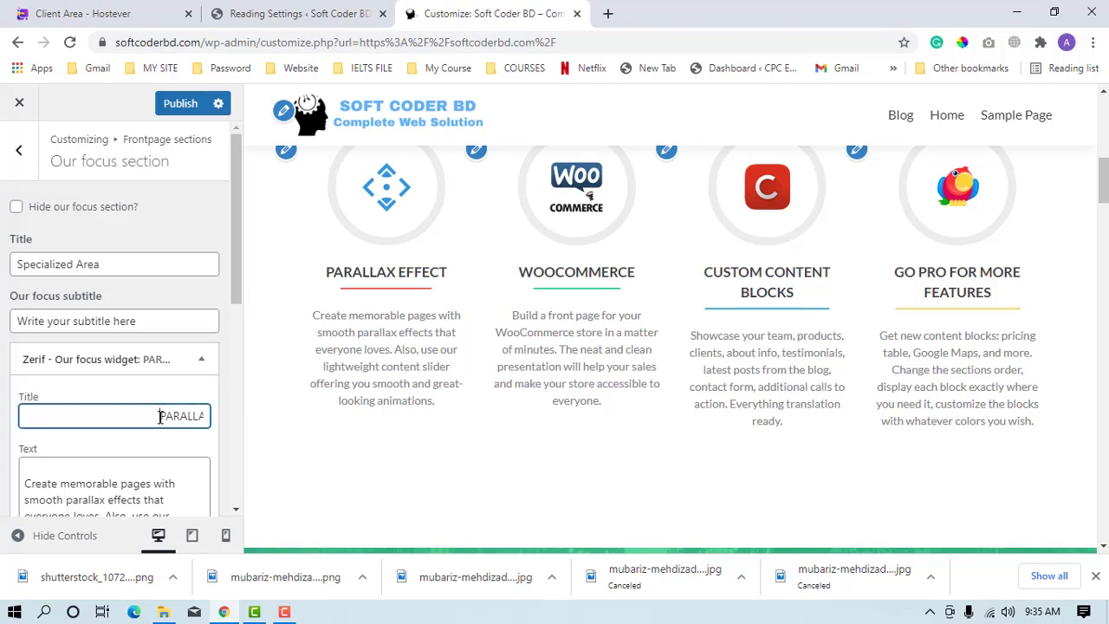
double_click(160, 417)
key("BackSpace")
double_click(189, 419)
key("BackSpace")
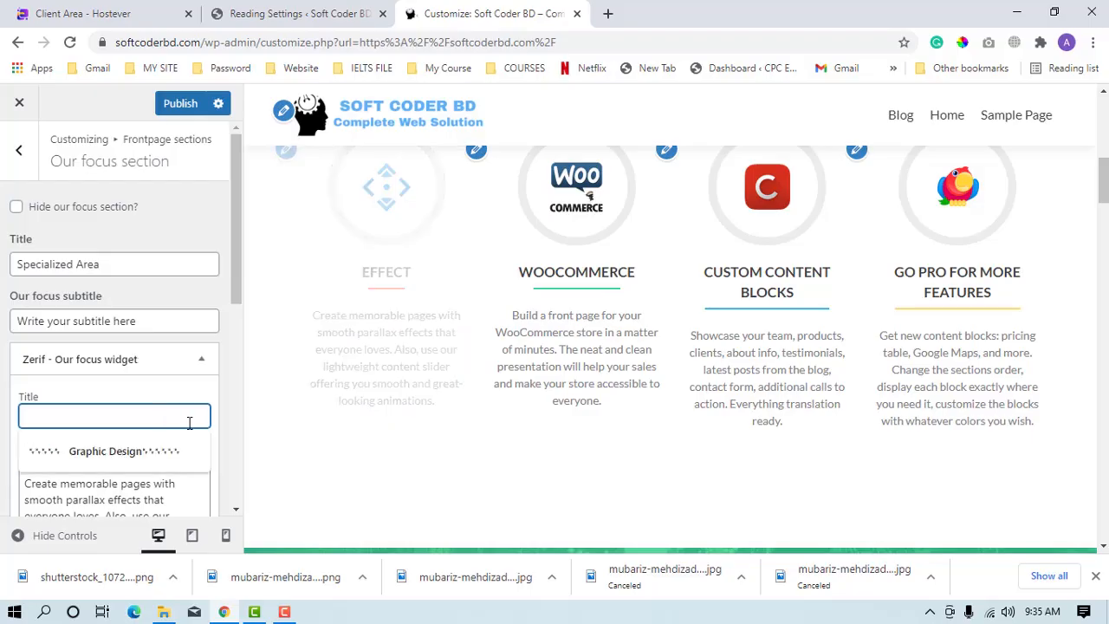
left_click(111, 451)
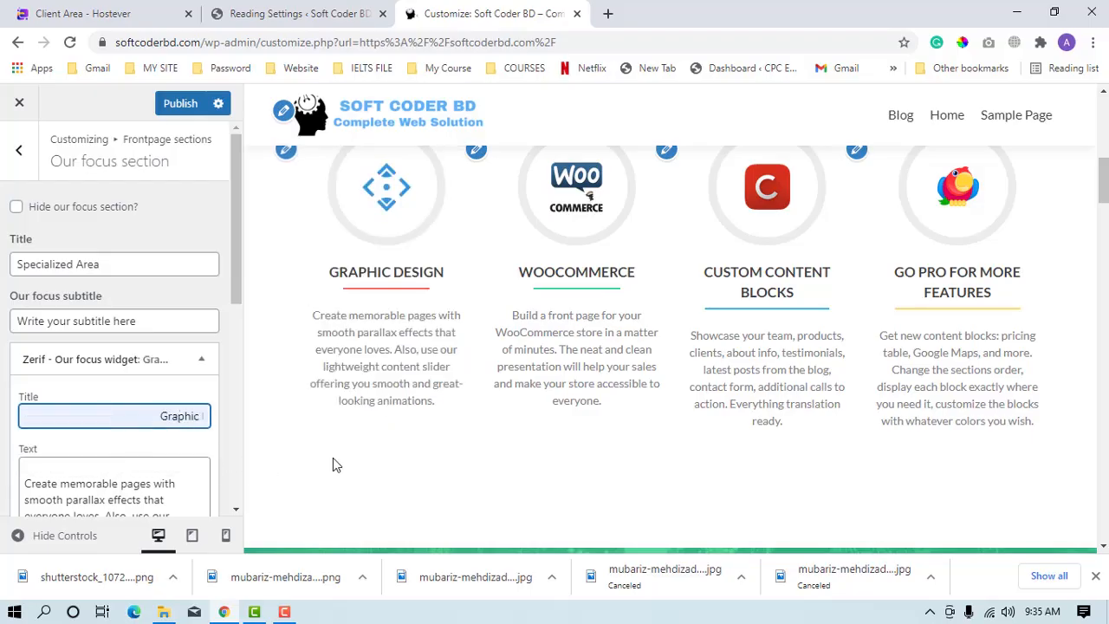
Try replacing the Graphic Design widget's description with random filler text, and undo the replacement.
scroll(320, 459, "down", 1)
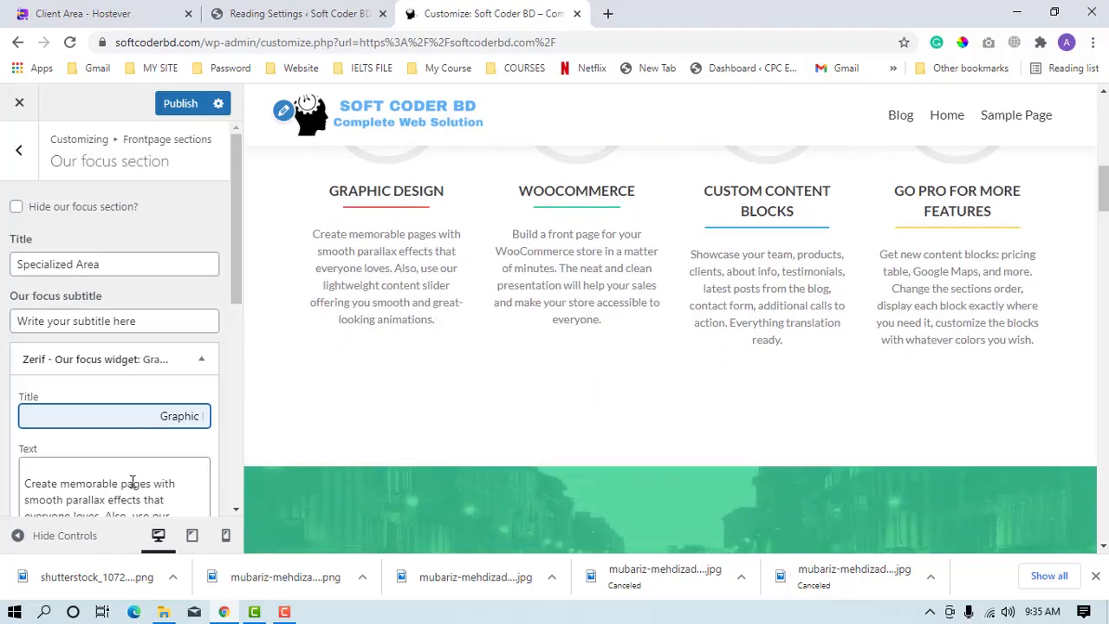
scroll(132, 463, "down", 2)
left_click_drag(126, 407, 2, 325)
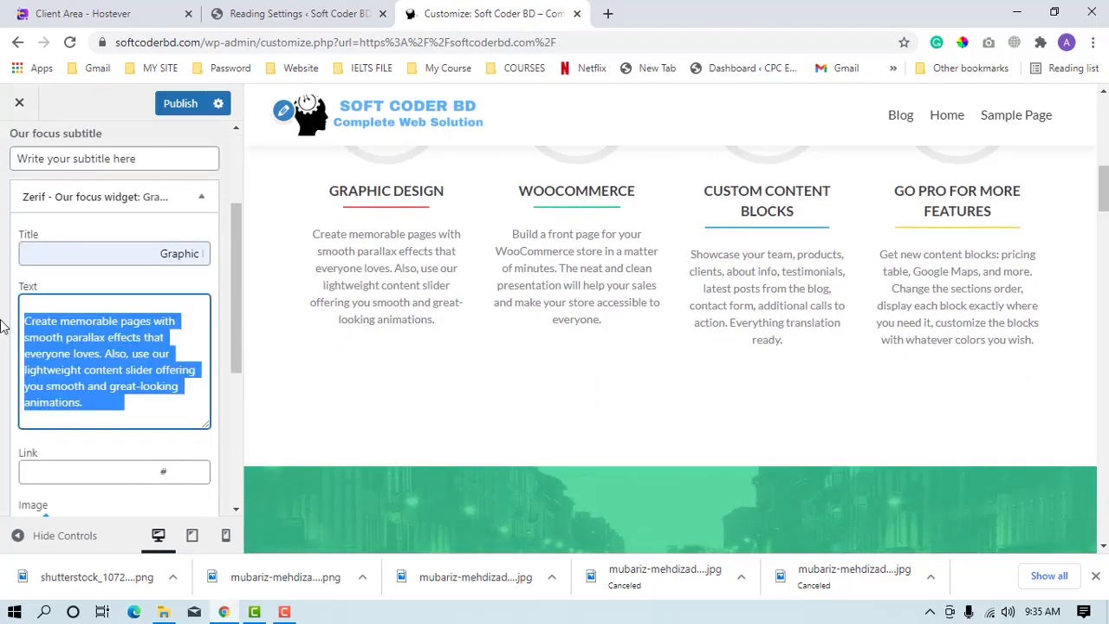
type("sakjgikhankabni hihisacghaskh o pau puj acv p")
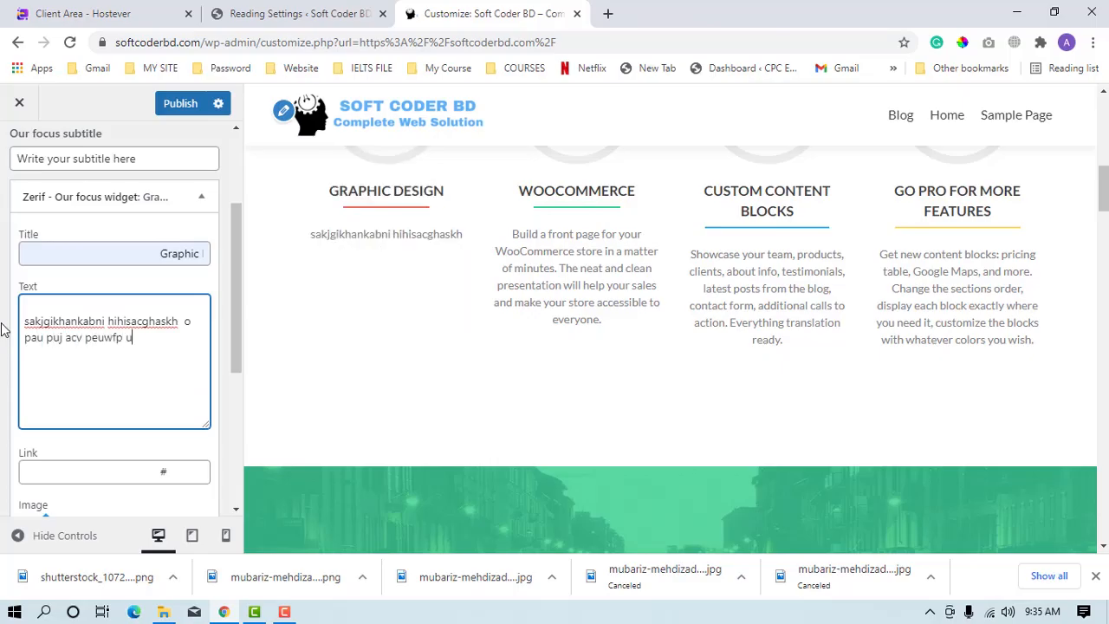
type("euwfp u")
key("ctrl+z")
key("ctrl+z")
key("ctrl+z")
key("ctrl+z")
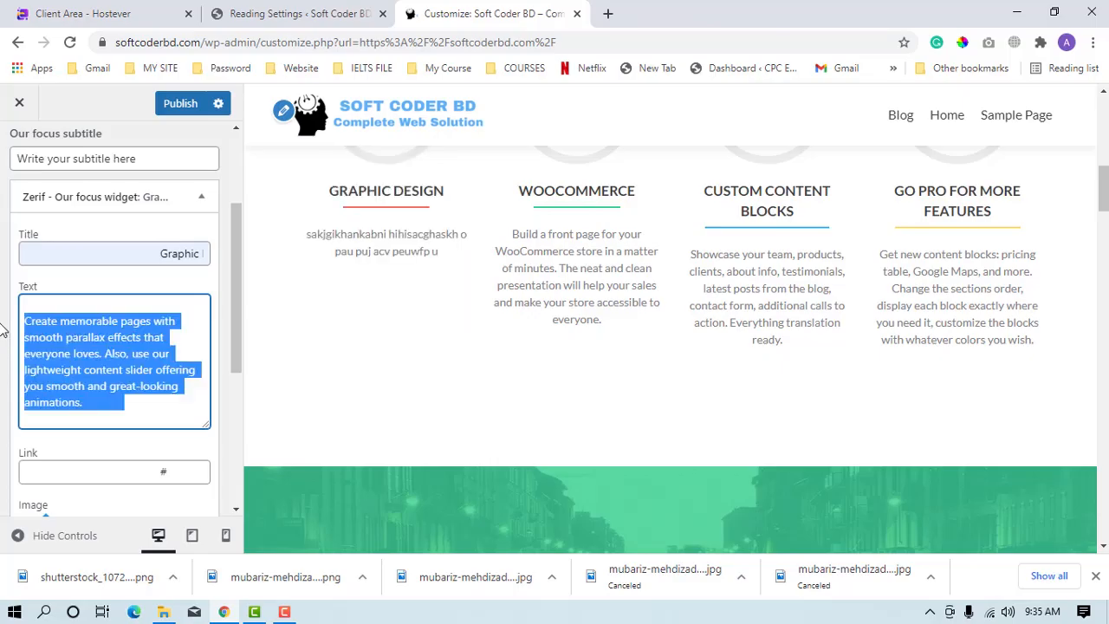
Examine the Graphic Design block in the preview together with its widget's text, link and image address fields.
left_click(112, 325)
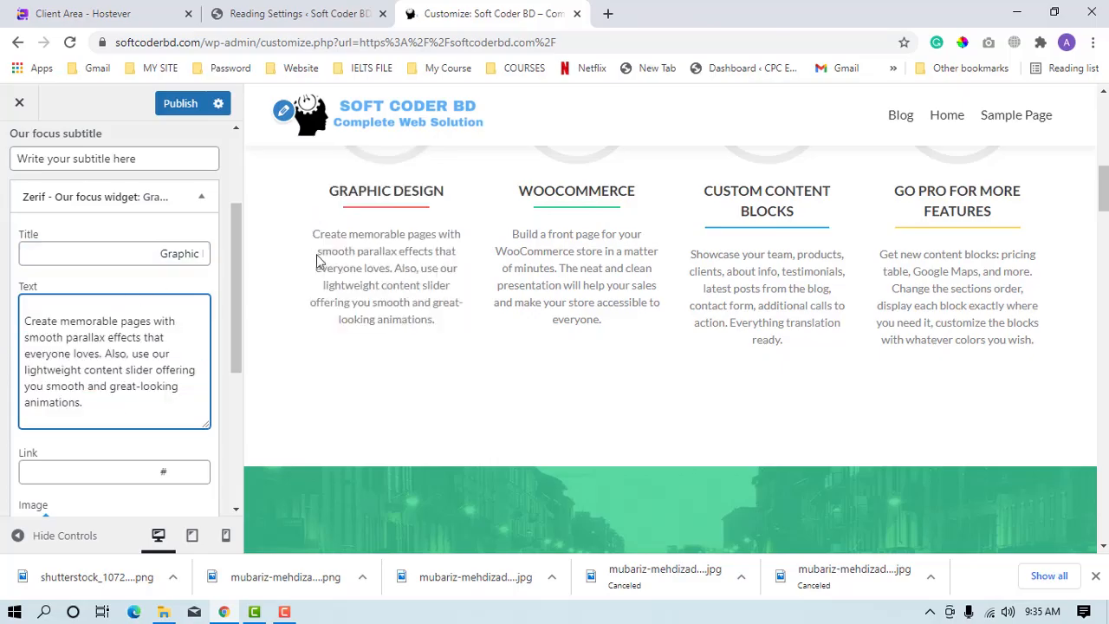
scroll(576, 345, "down", 2)
scroll(504, 293, "up", 4)
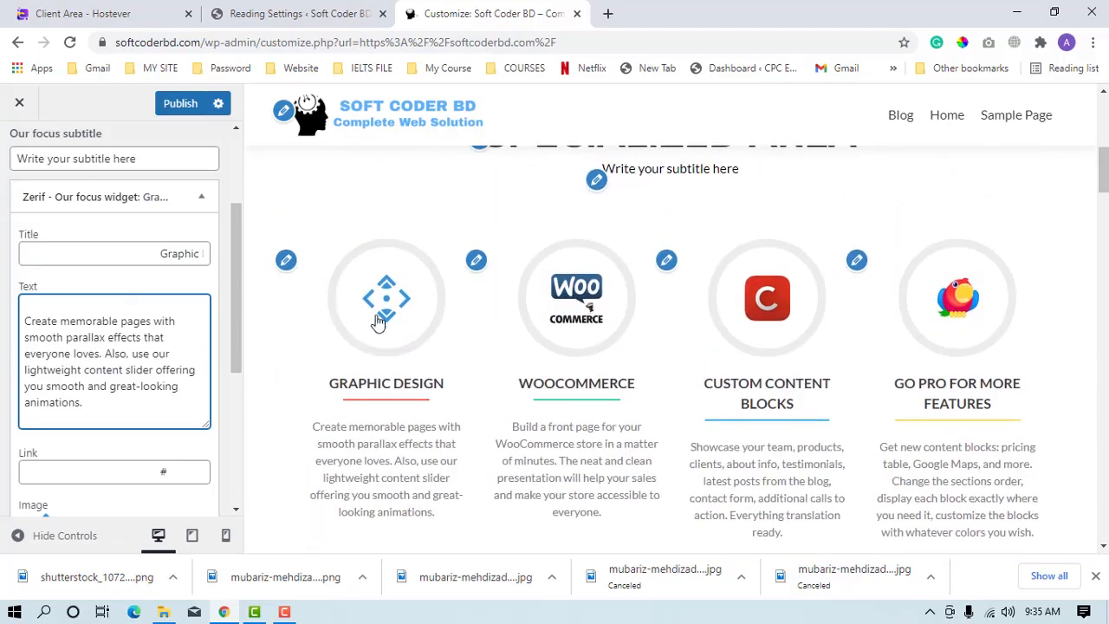
scroll(189, 398, "down", 1)
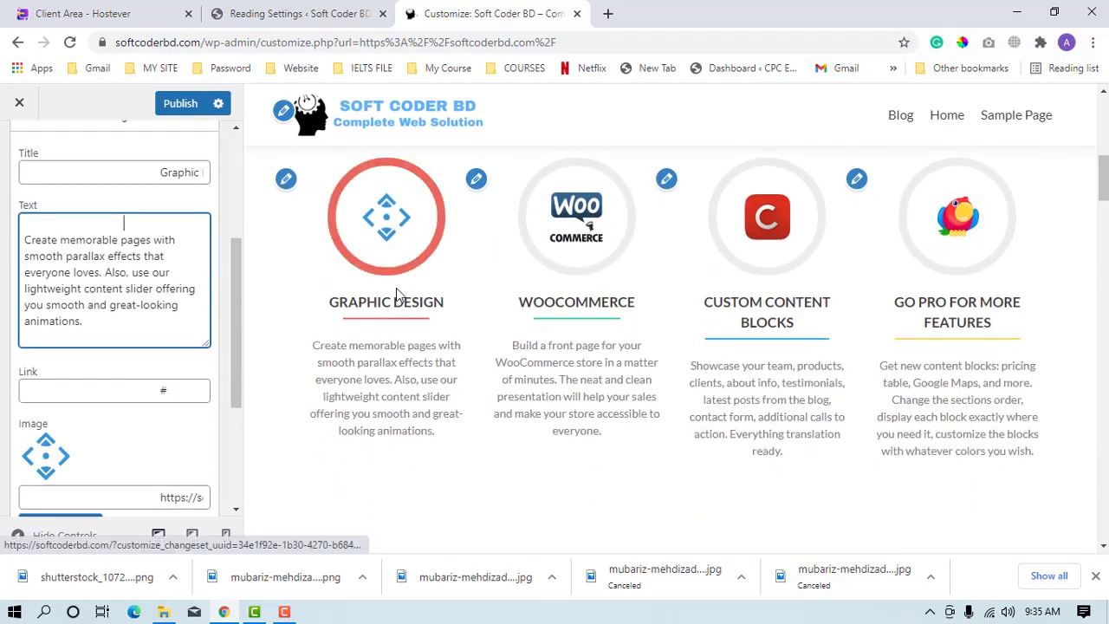
double_click(164, 390)
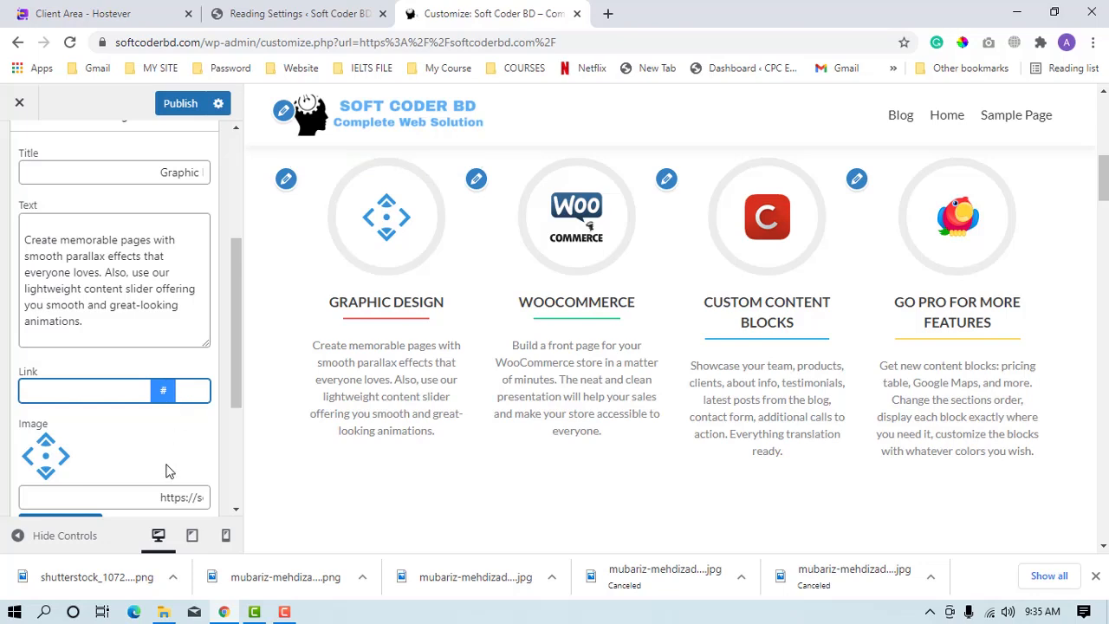
scroll(169, 471, "down", 2)
left_click(94, 335)
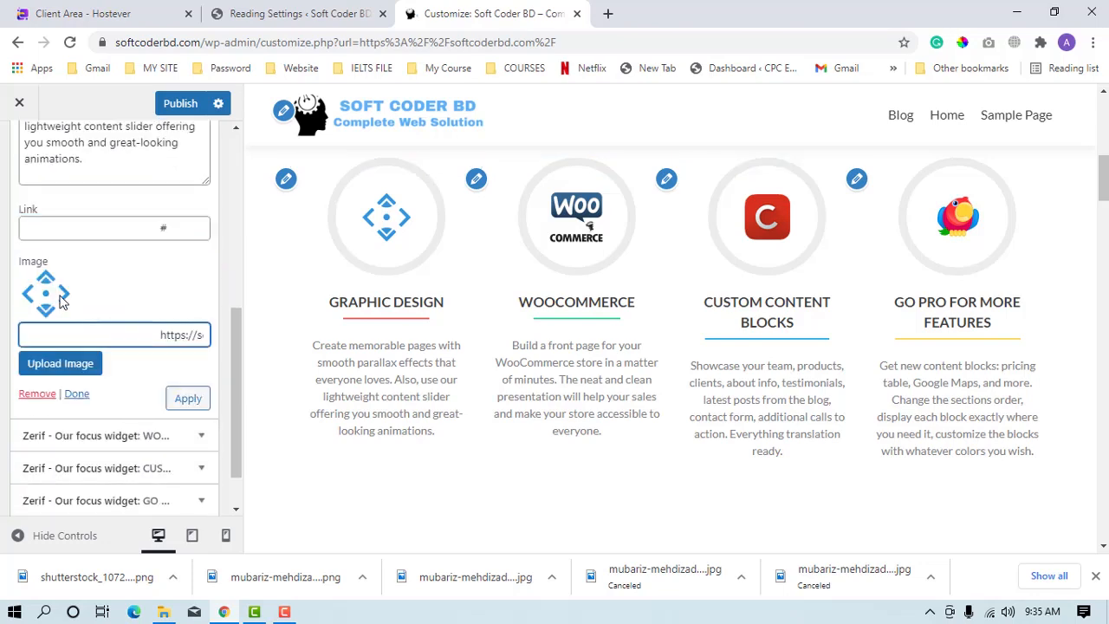
left_click_drag(102, 337, 165, 333)
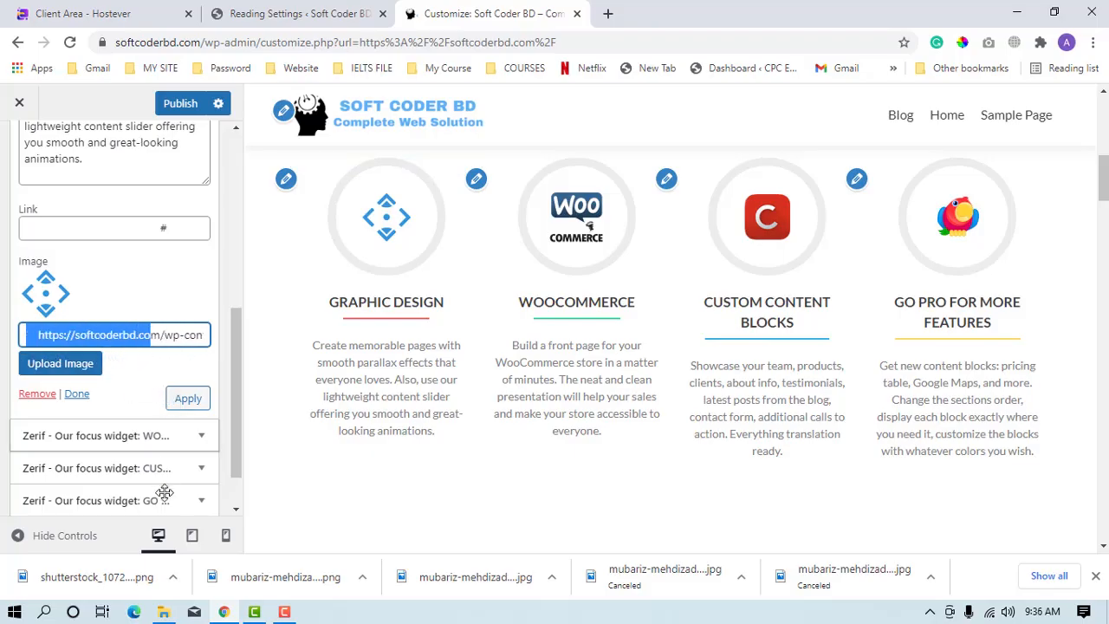
Remove the Graphic Design widget, and leave the customizer while discarding the unpublished changes.
left_click(52, 395)
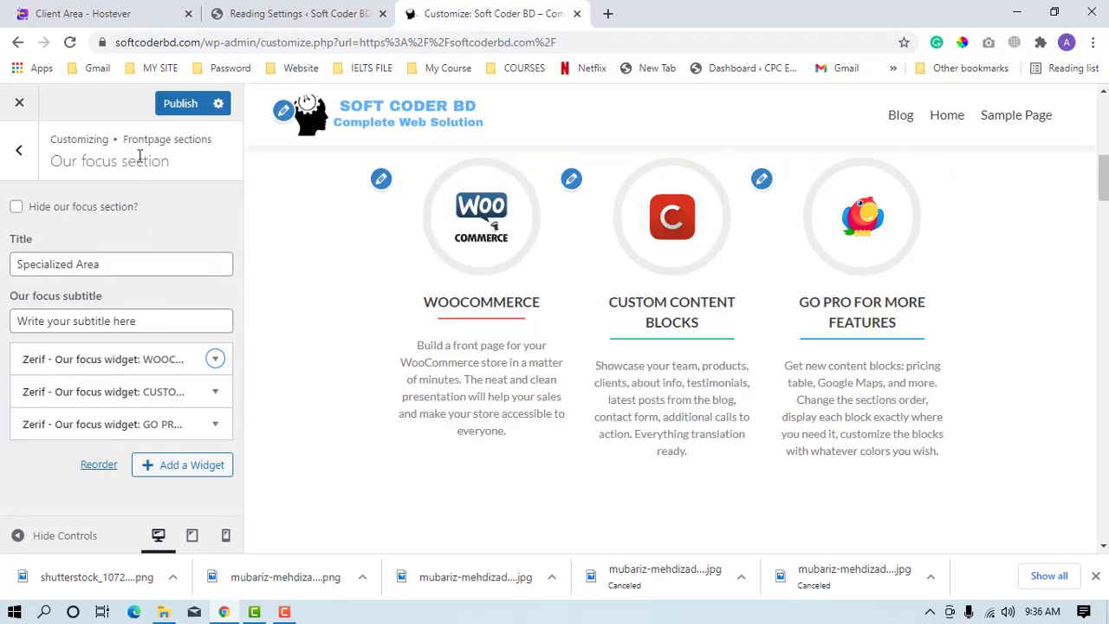
left_click(25, 118)
left_click(637, 152)
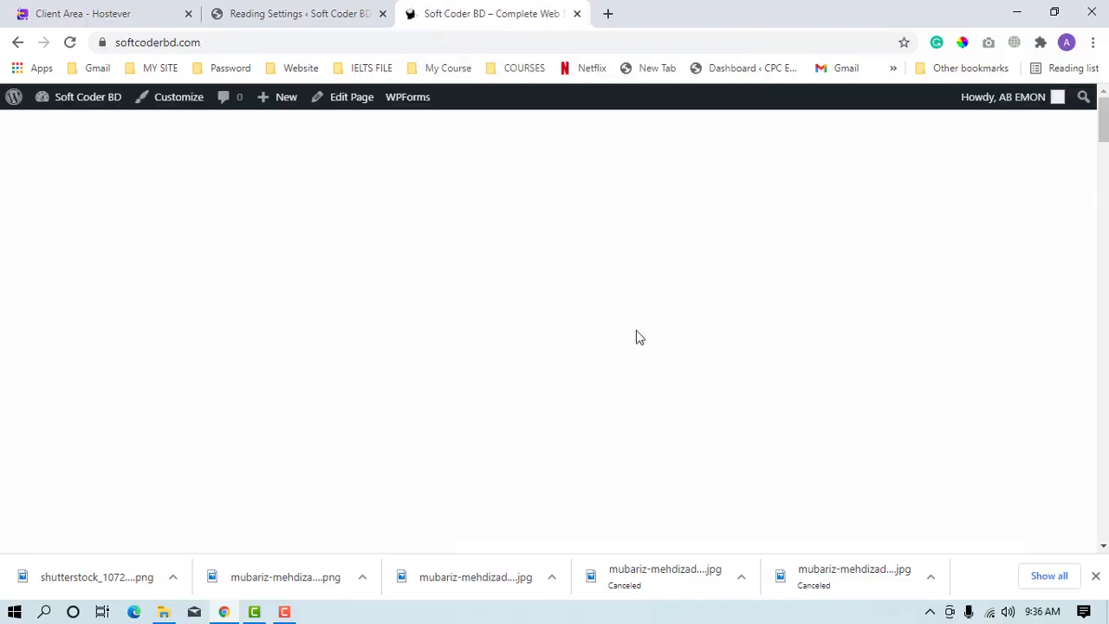
Look over the Features section on the live front page and reopen the site customizer.
scroll(648, 311, "down", 6)
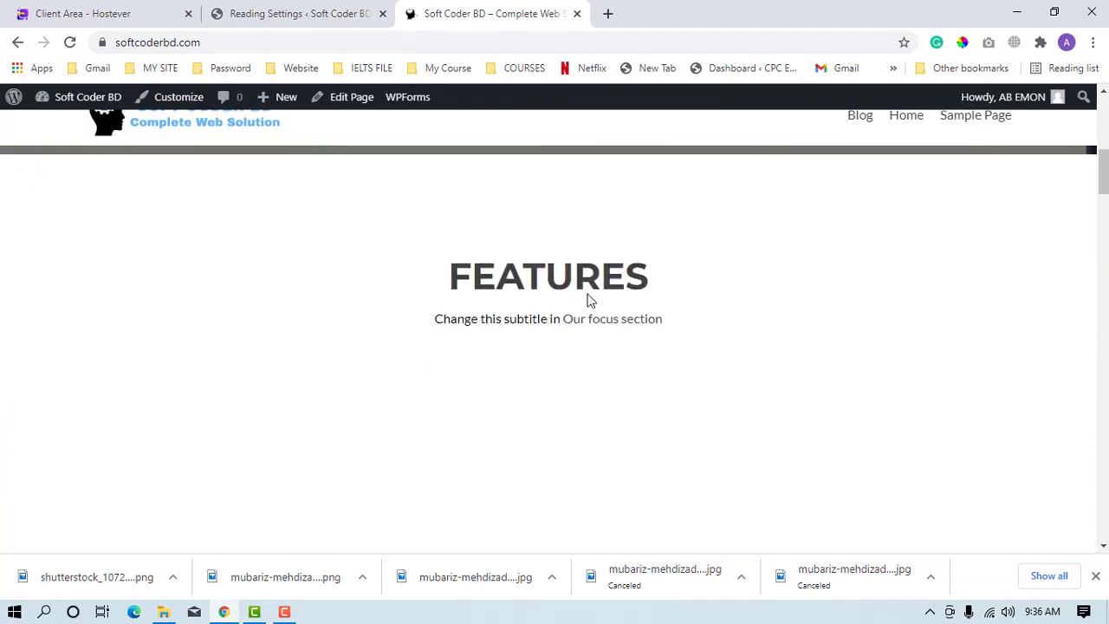
scroll(572, 294, "down", 2)
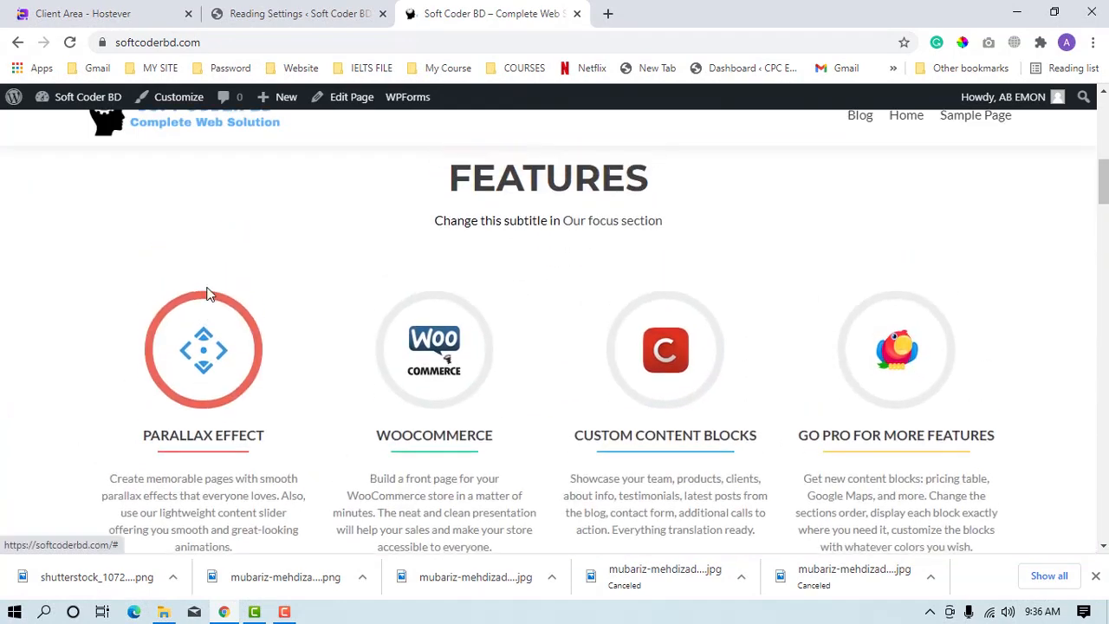
scroll(206, 295, "up", 1)
left_click(178, 96)
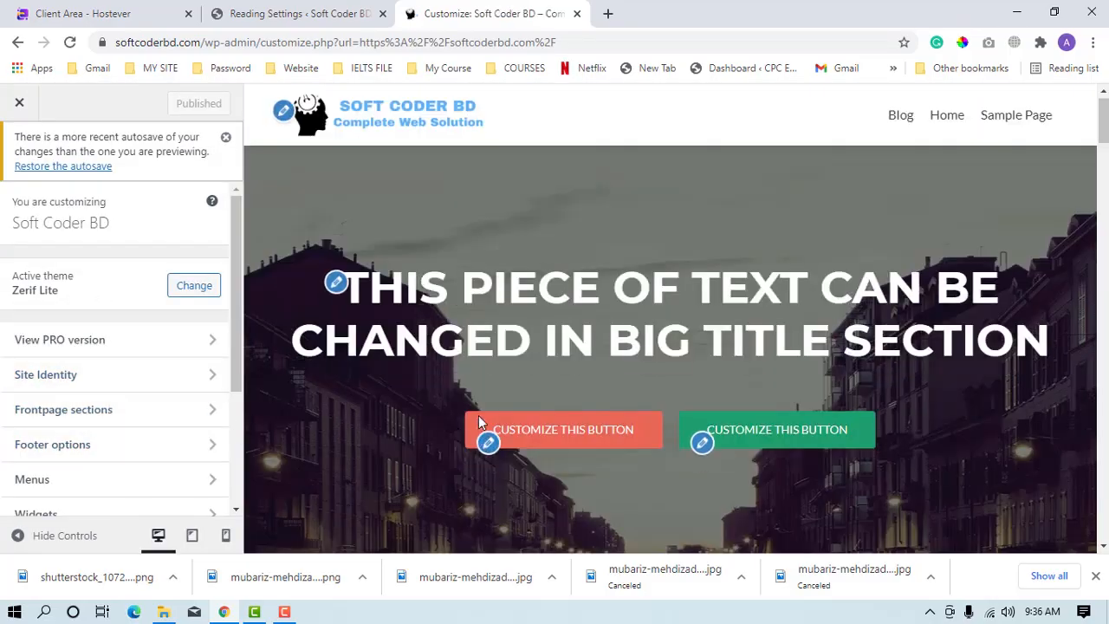
Open the Parallax Effect widget in the front page's Our focus section for editing.
scroll(778, 217, "down", 5)
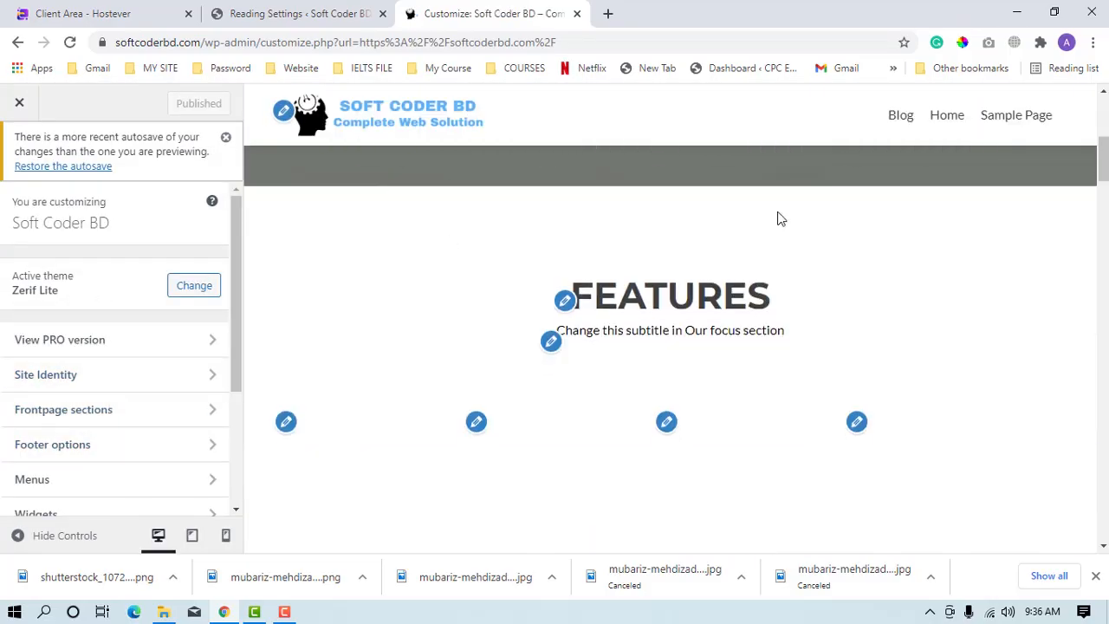
left_click(94, 409)
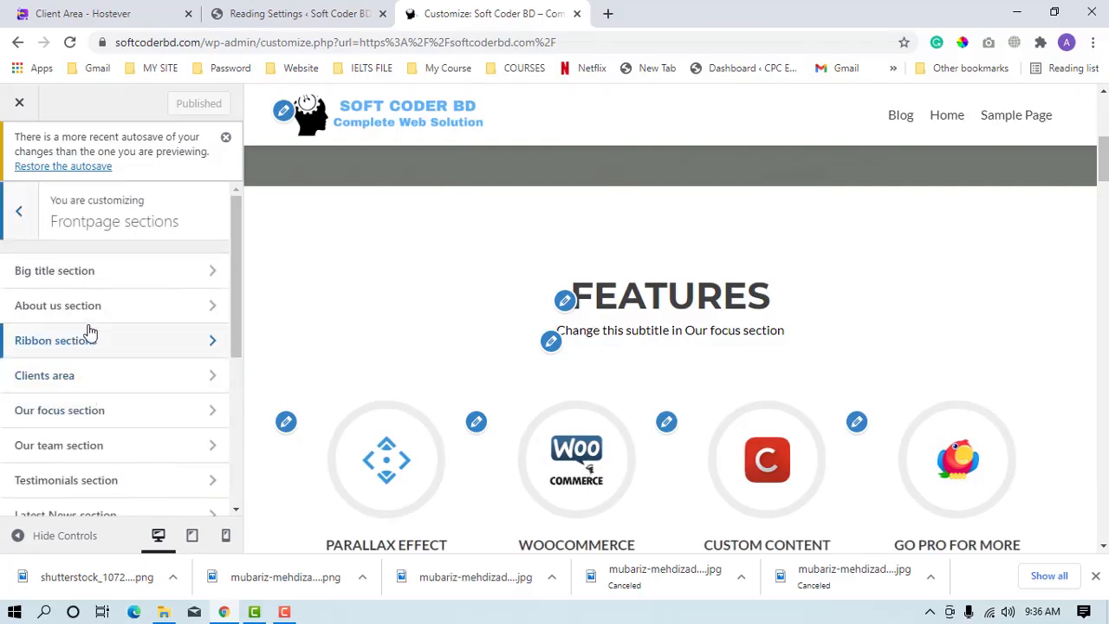
left_click(87, 308)
left_click(19, 213)
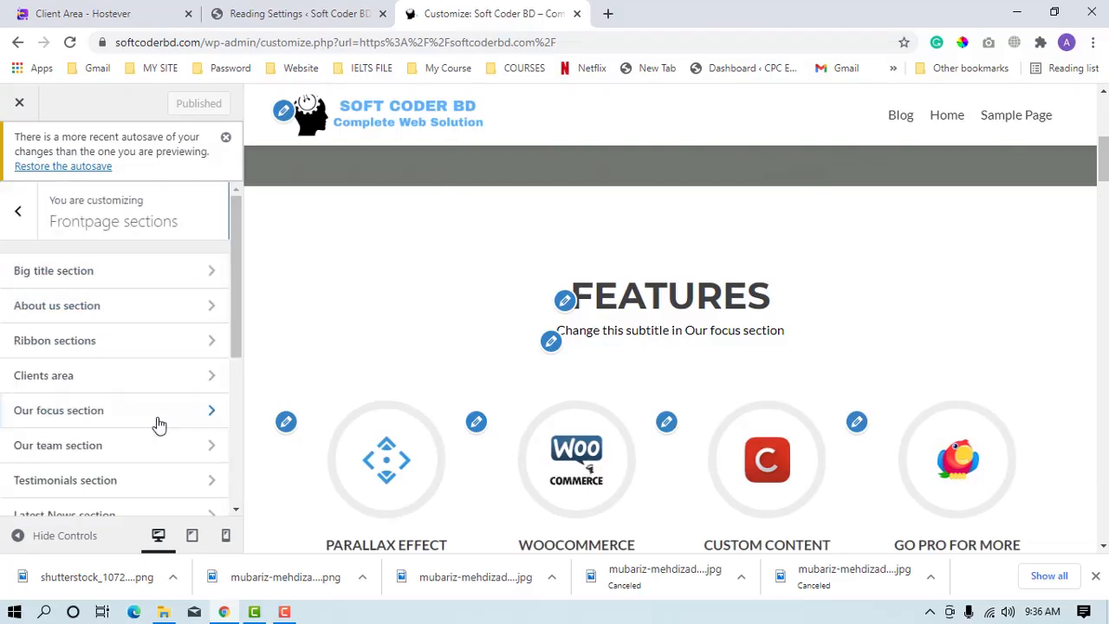
left_click(98, 425)
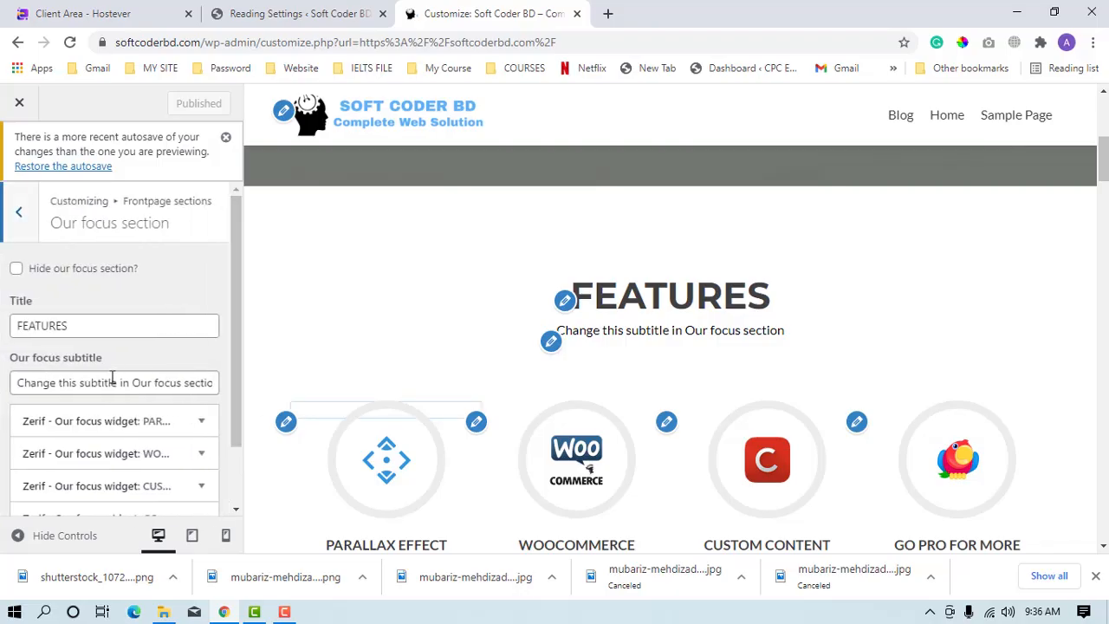
scroll(92, 407, "down", 2)
left_click(87, 344)
Replace the Parallax Effect widget's image with the media library photo of the man with crossed arms, and apply it.
scroll(78, 442, "down", 4)
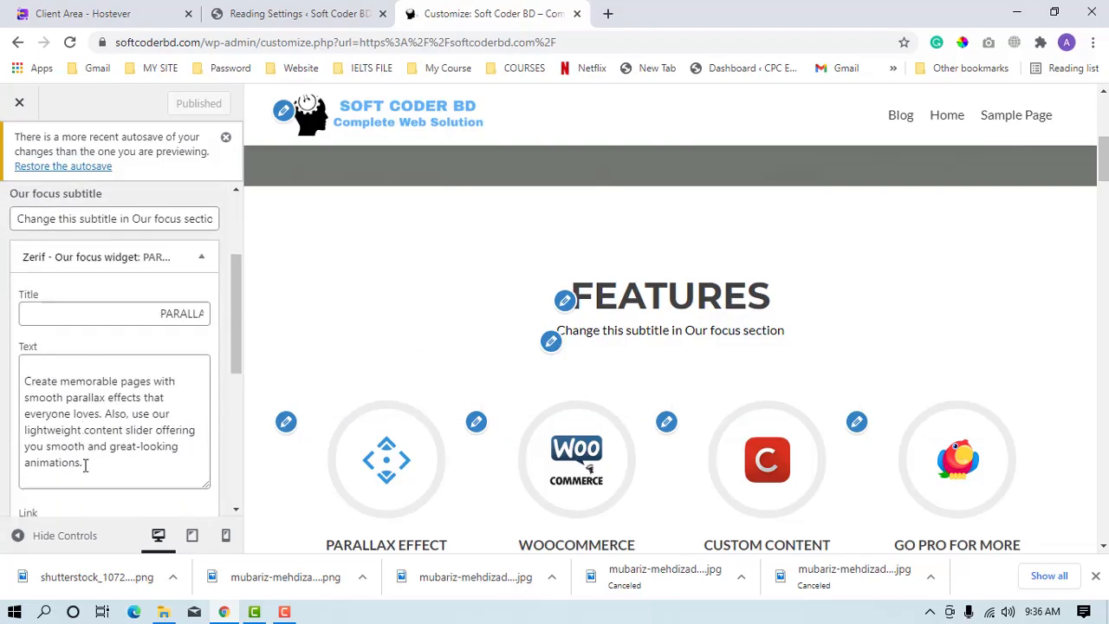
scroll(71, 442, "down", 1)
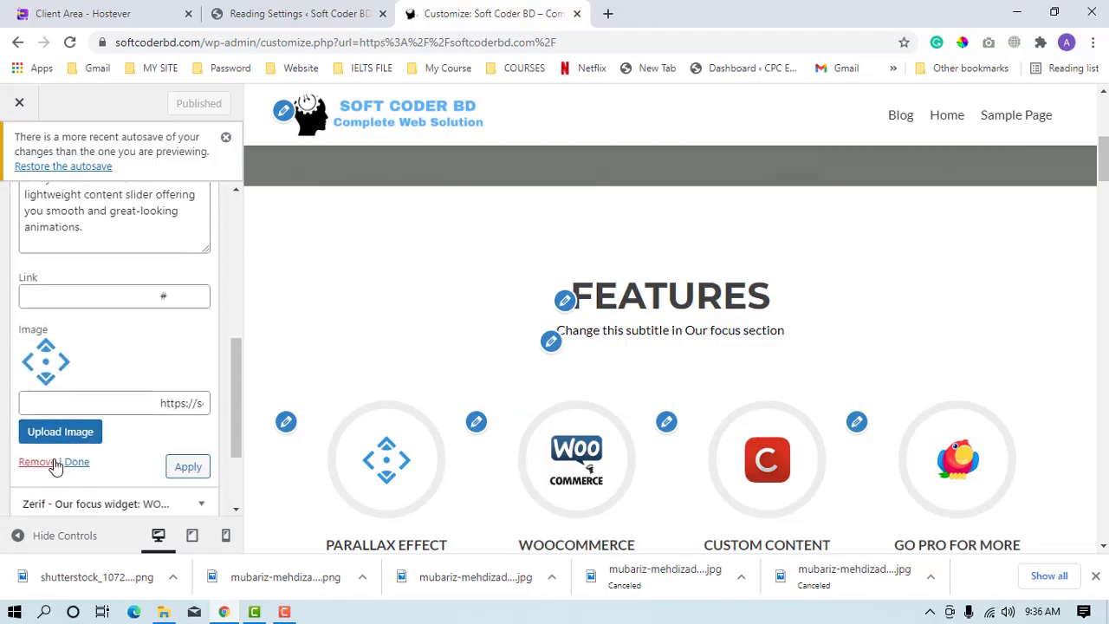
left_click(60, 433)
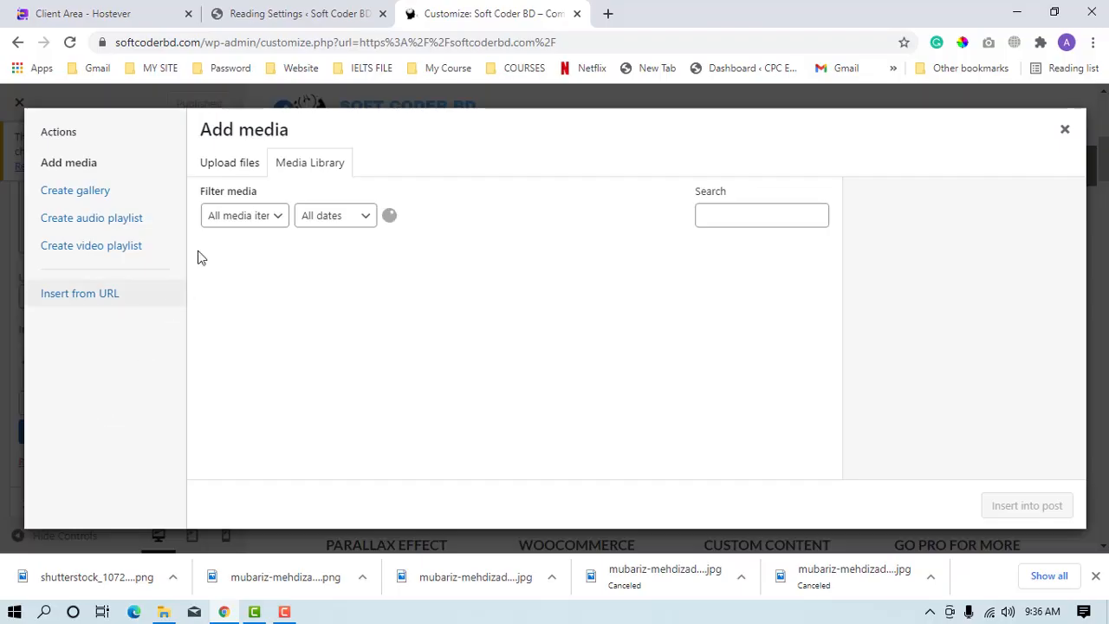
left_click(498, 303)
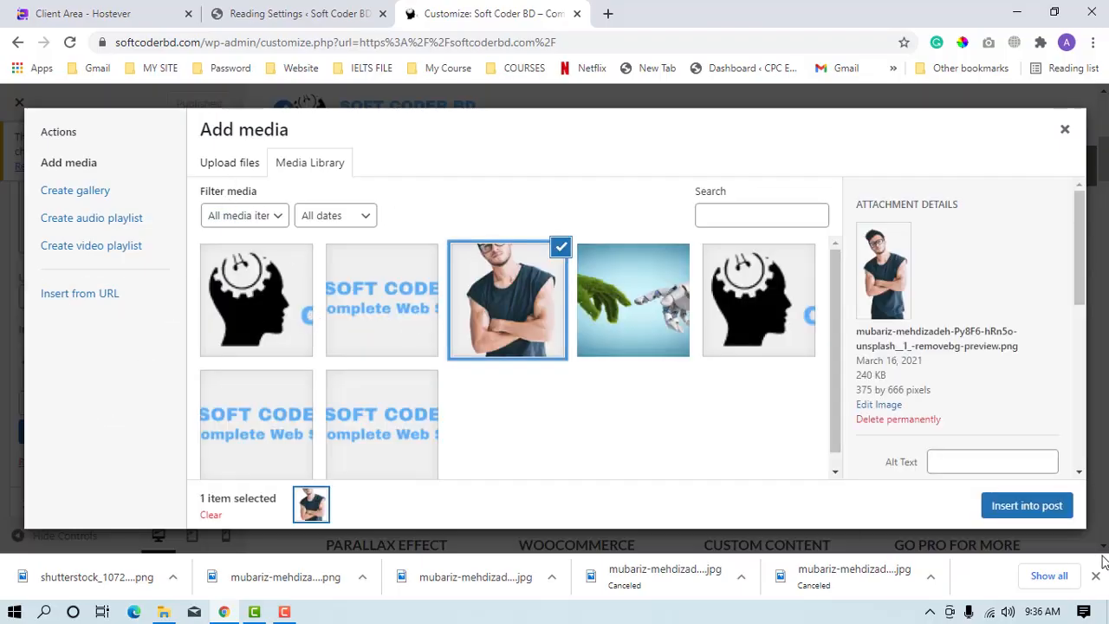
left_click(1031, 507)
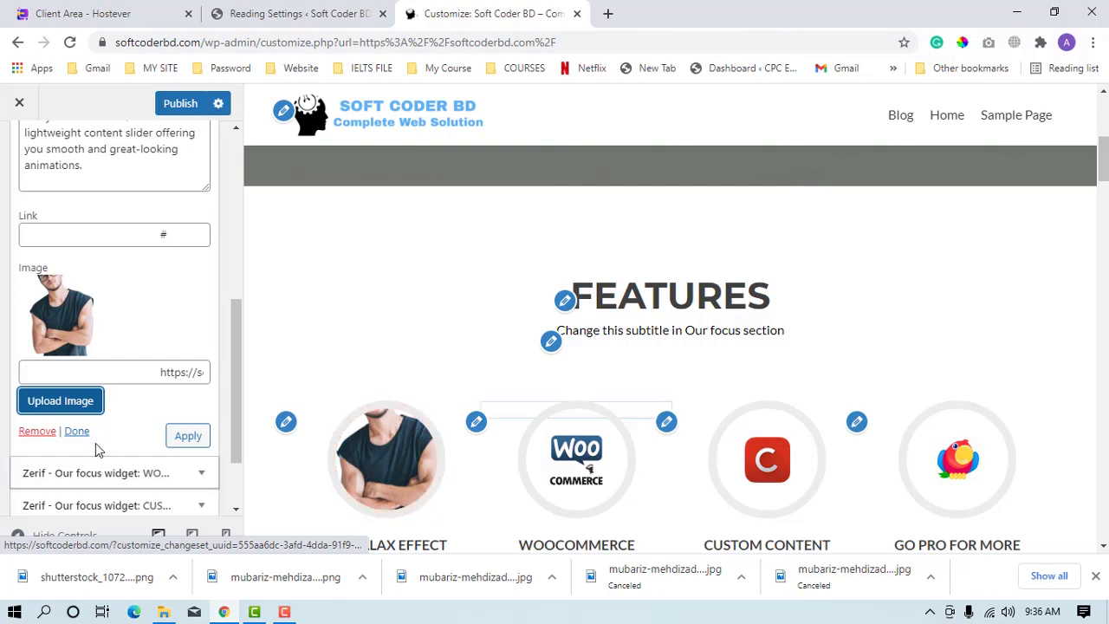
scroll(104, 442, "down", 2)
left_click(168, 356)
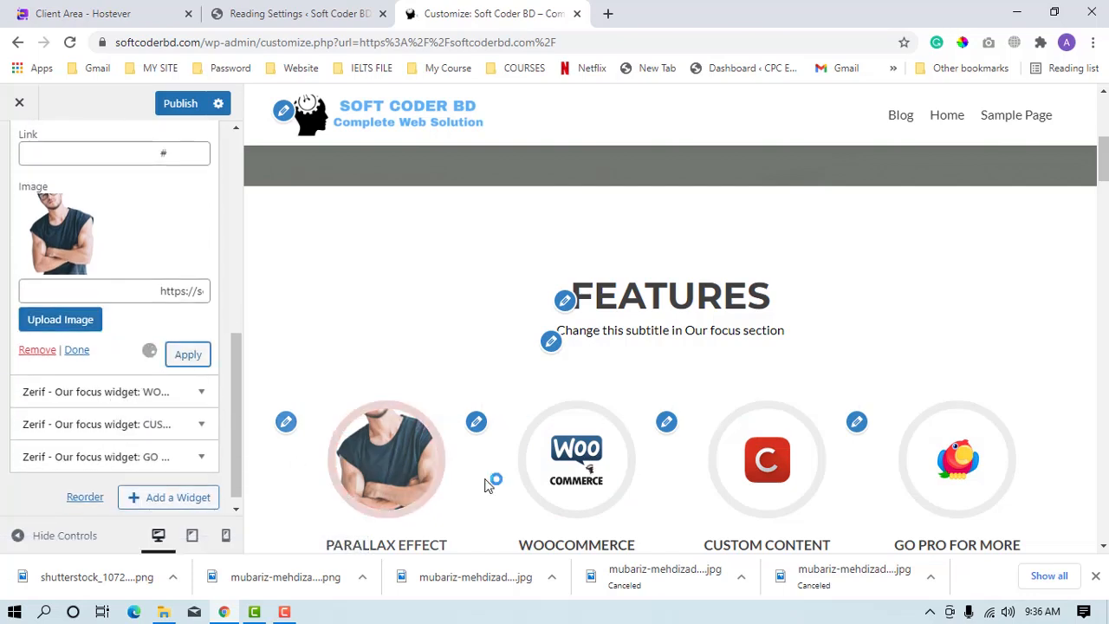
Review the Features blocks and the ribbon below them in the preview, staying in the customizer with the unpublished changes.
scroll(429, 490, "down", 1)
scroll(419, 442, "down", 2)
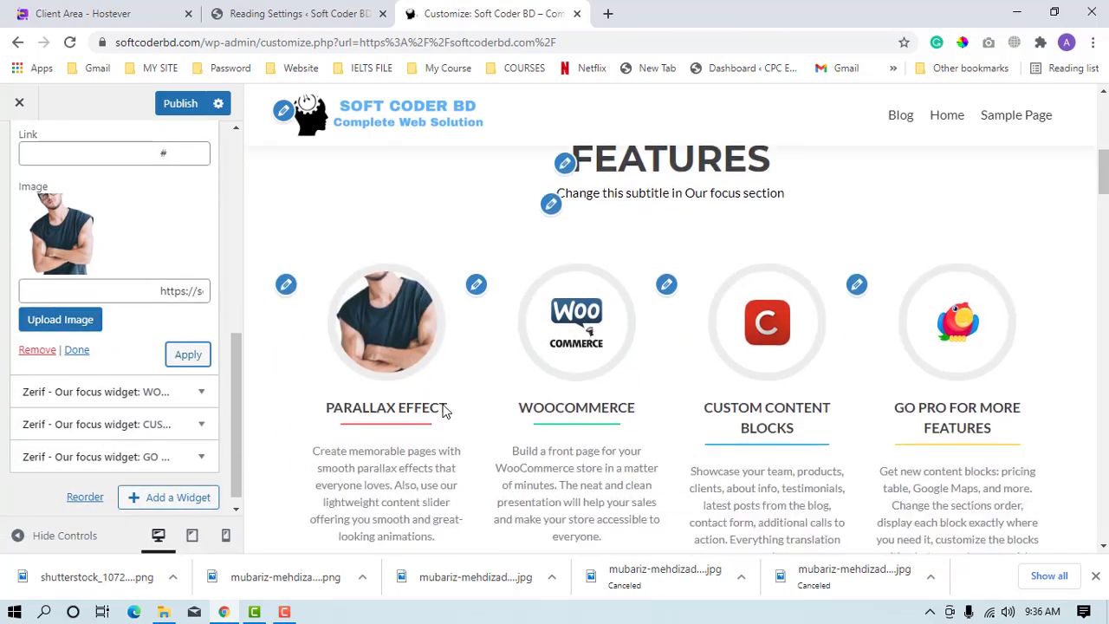
scroll(953, 342, "down", 2)
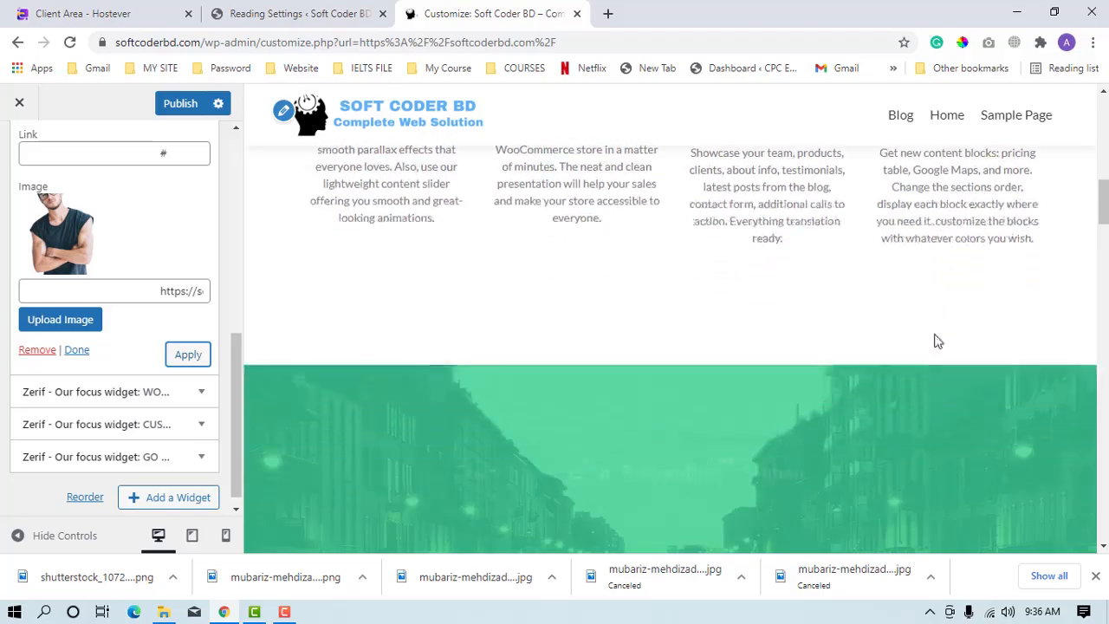
scroll(832, 322, "up", 2)
scroll(806, 323, "down", 1)
scroll(801, 322, "down", 2)
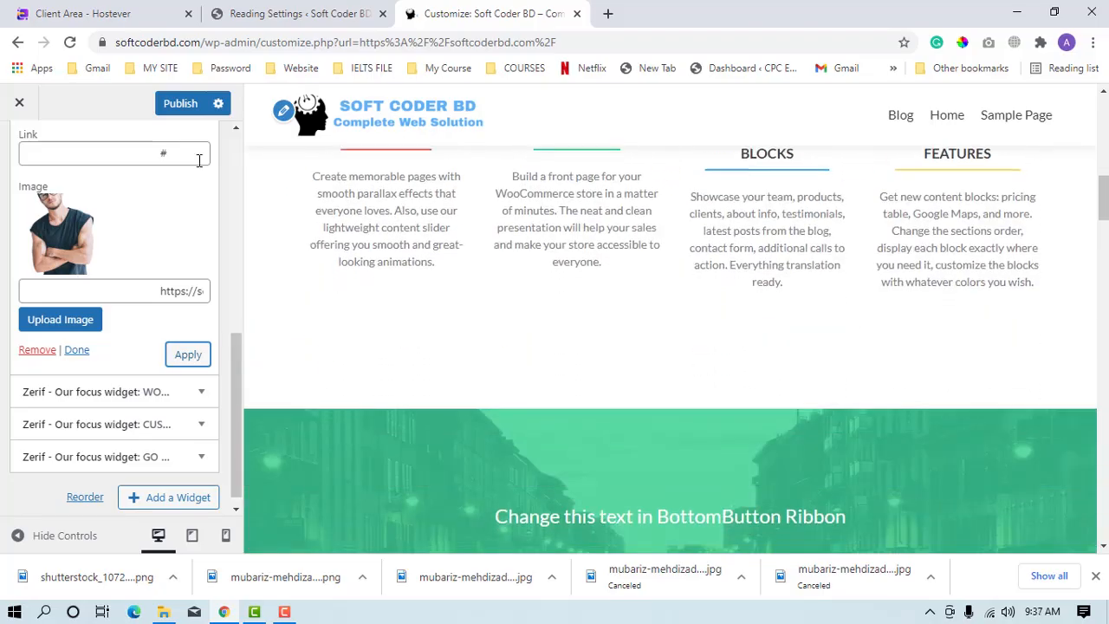
left_click(19, 103)
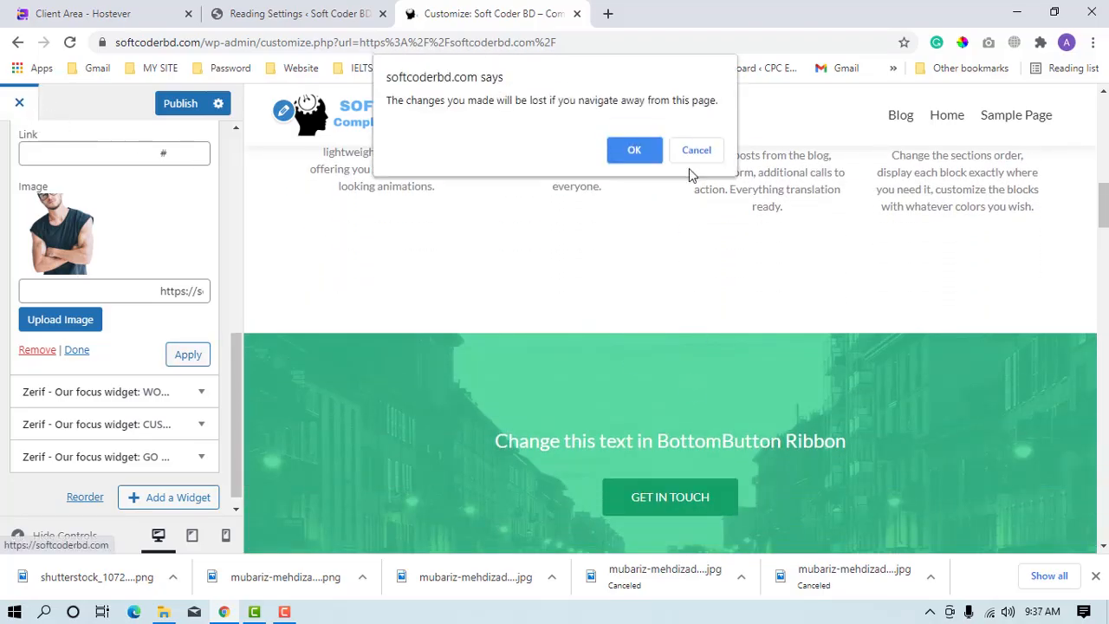
left_click(694, 153)
Return to the Frontpage sections and open the BottomButton Ribbon settings under Ribbon sections.
scroll(18, 199, "up", 4)
left_click(23, 156)
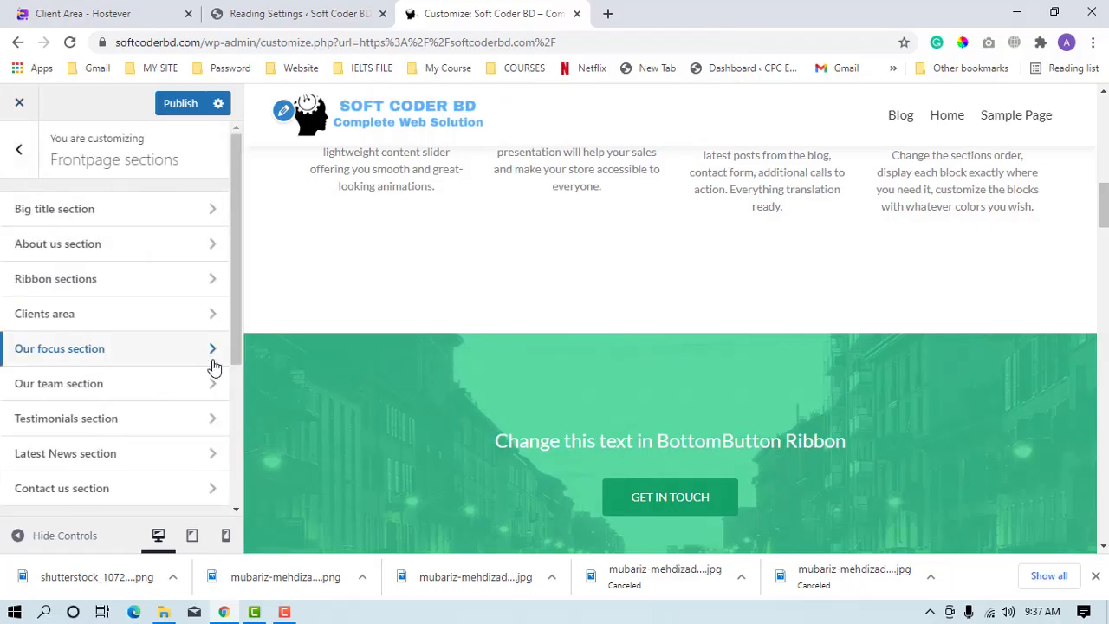
scroll(488, 448, "down", 2)
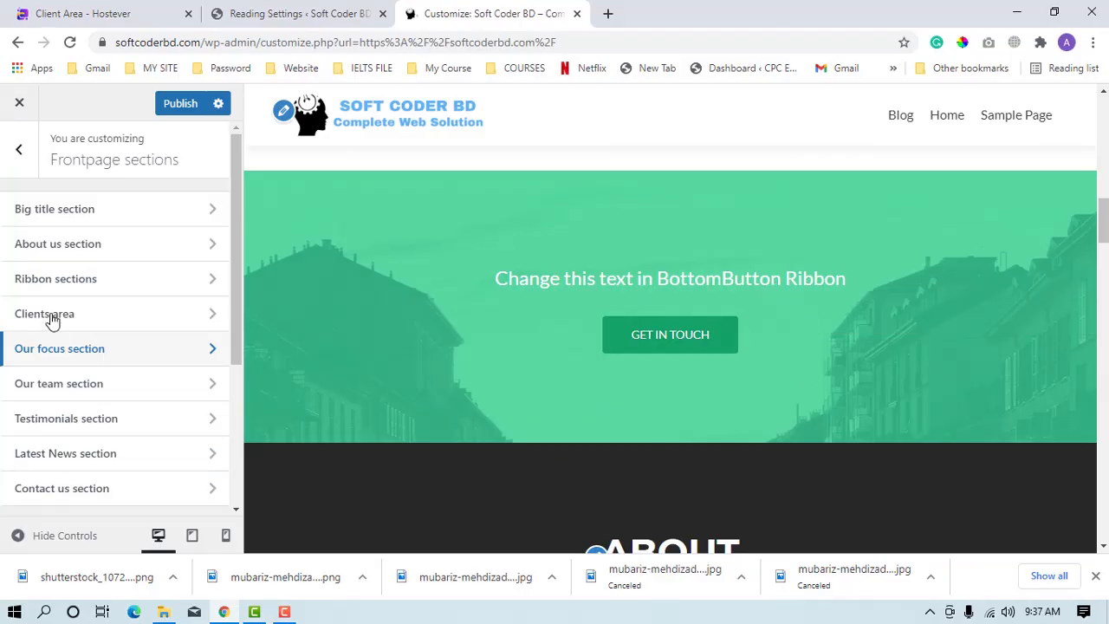
left_click(87, 287)
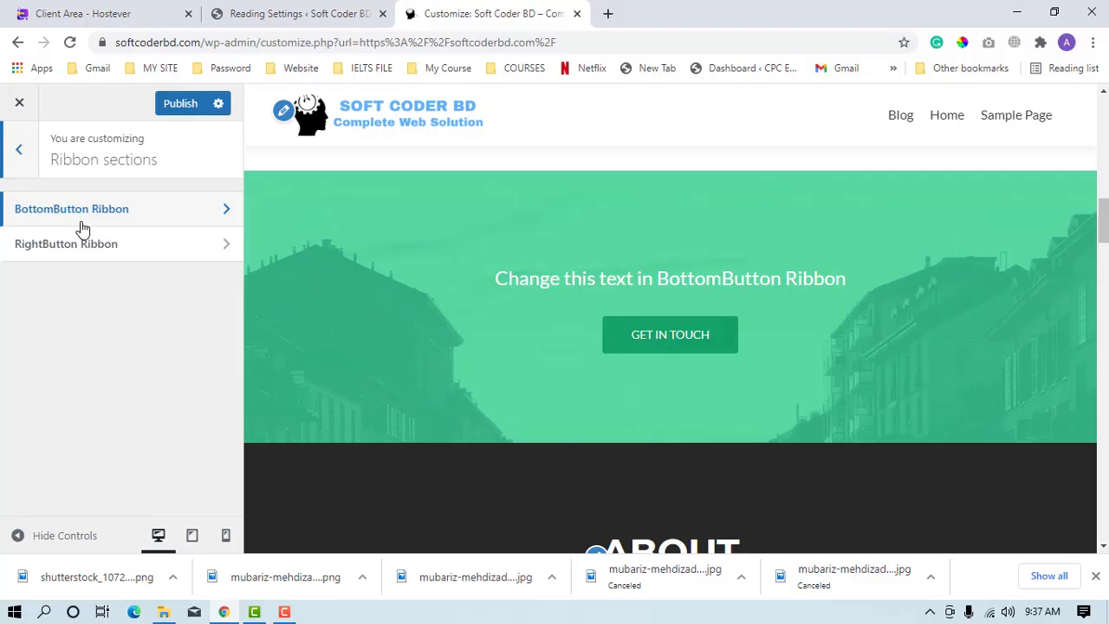
left_click(78, 229)
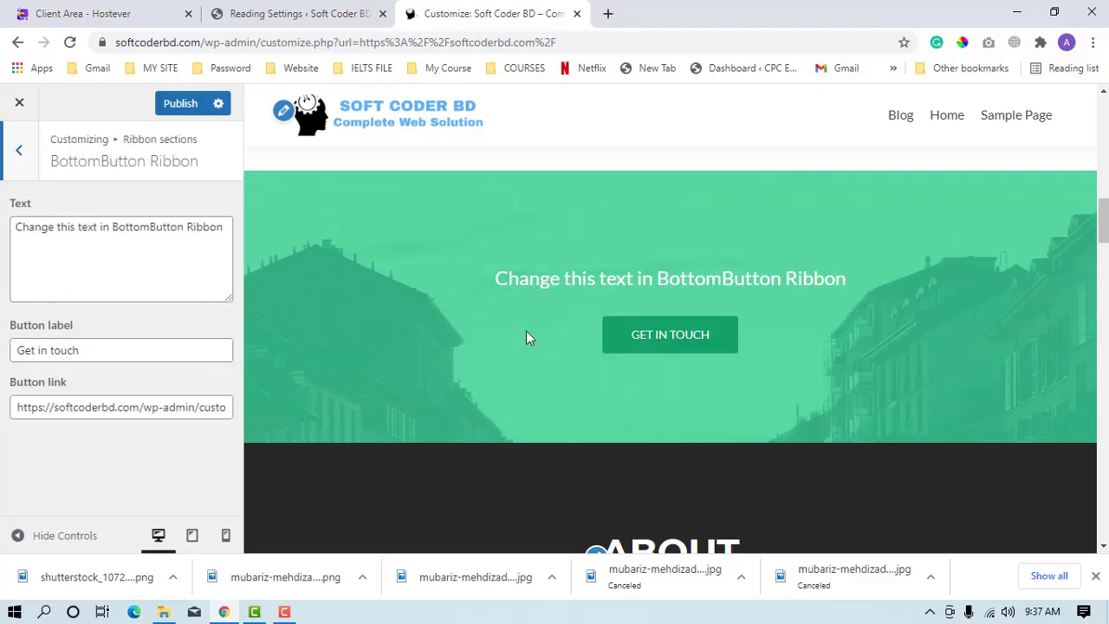
Try clearing the BottomButton Ribbon's text, and undo the deletion.
left_click(139, 230)
key("ctrl+a")
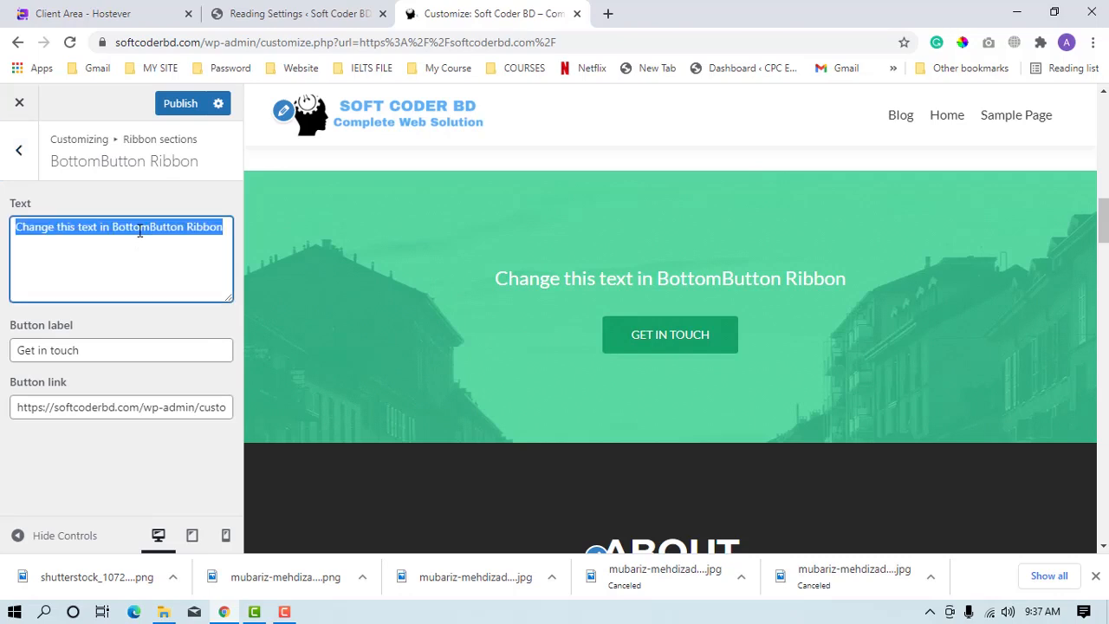
key("BackSpace")
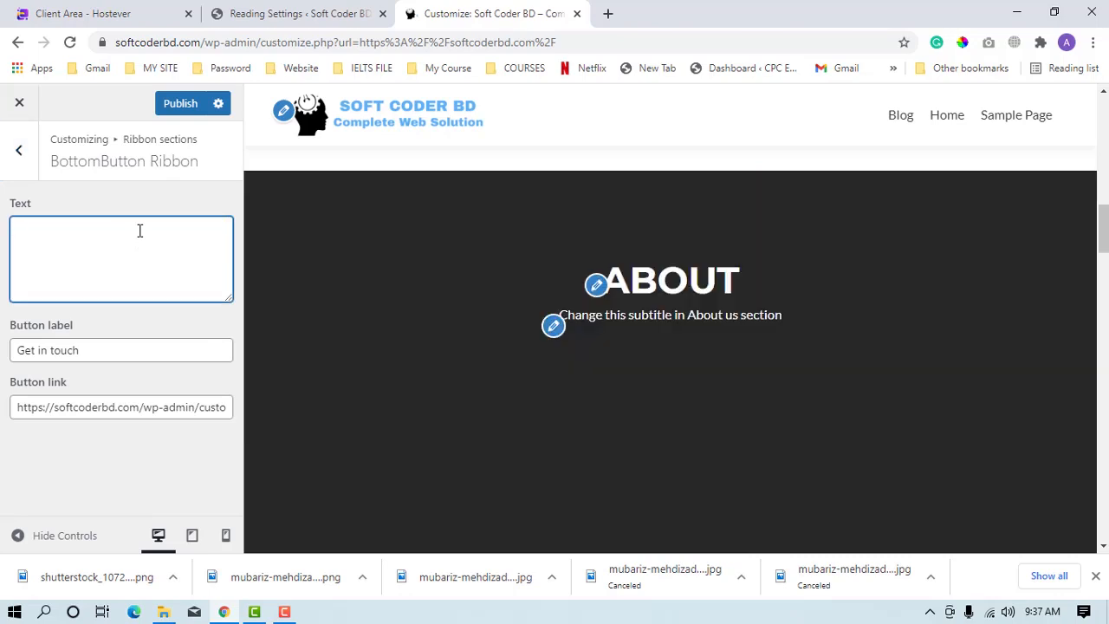
key("ctrl+z")
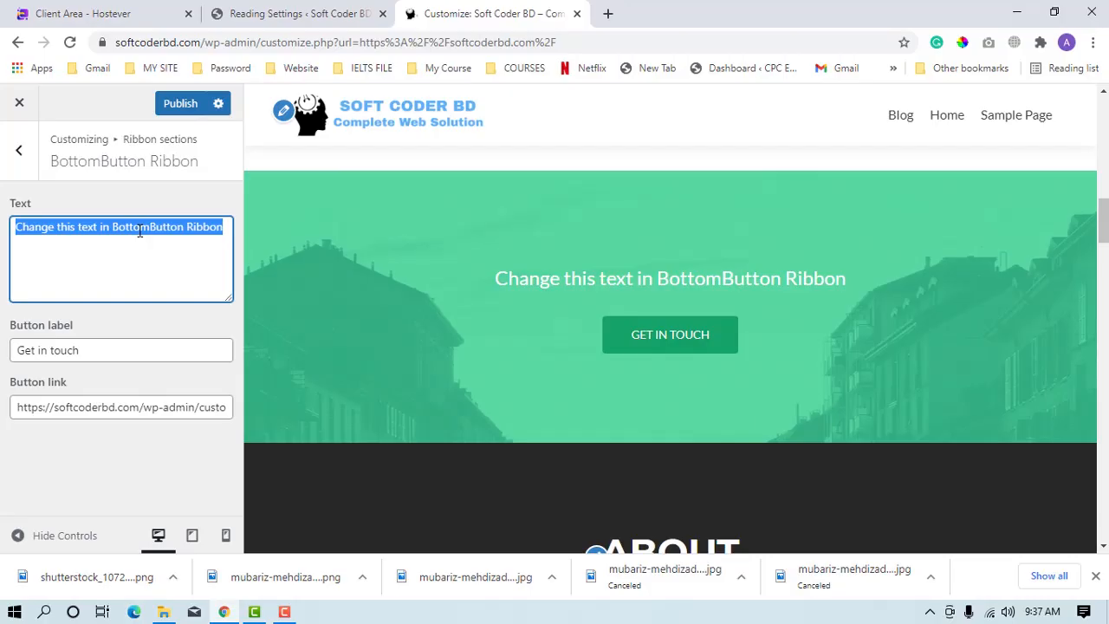
type("vise")
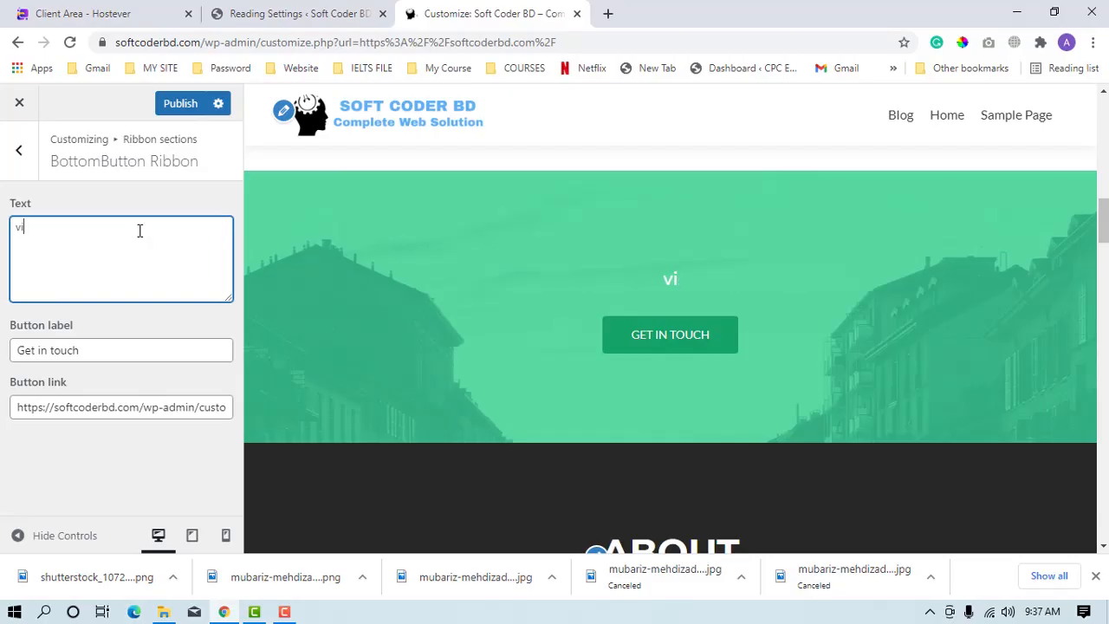
key("BackSpace")
key("BackSpace")
key("BackSpace")
key("BackSpace")
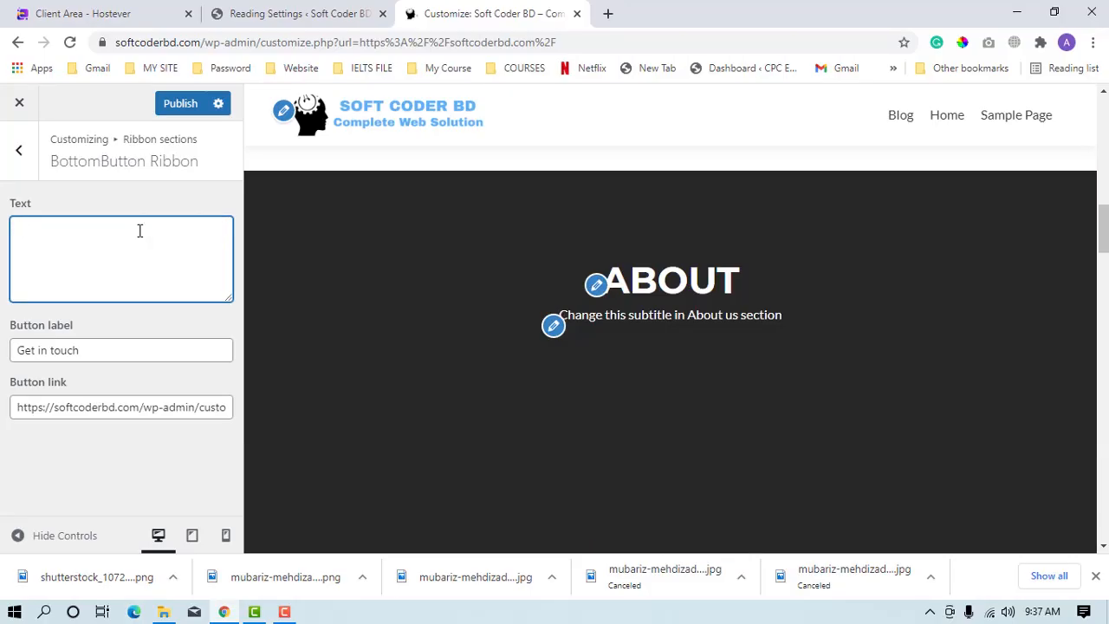
Set the BottomButton Ribbon's text to "Checkout our all discount products".
type("Ch")
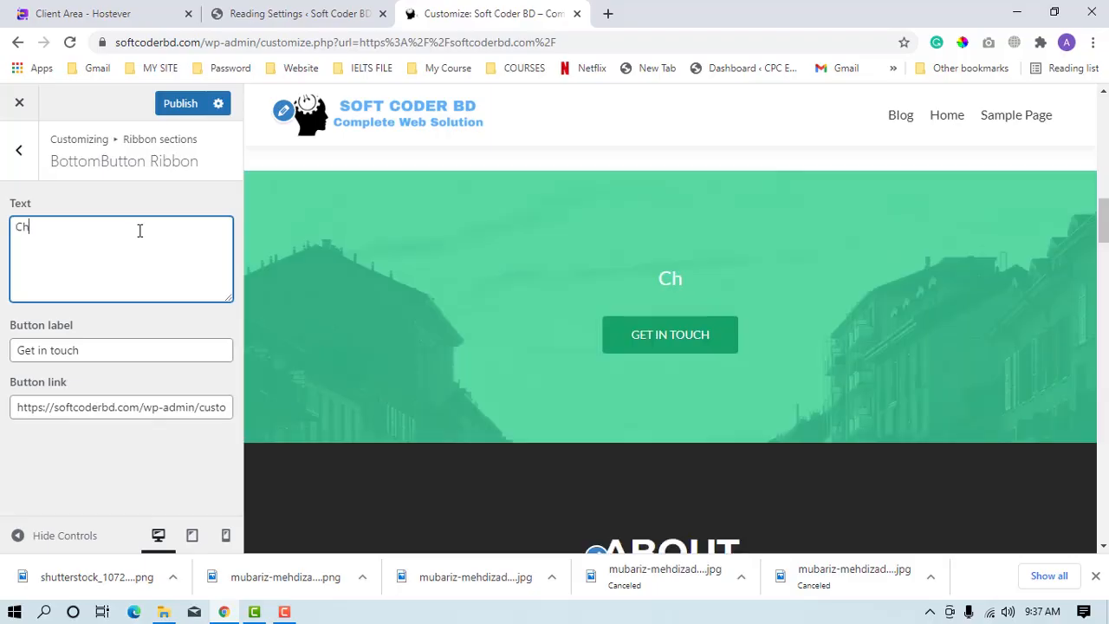
type("eckou")
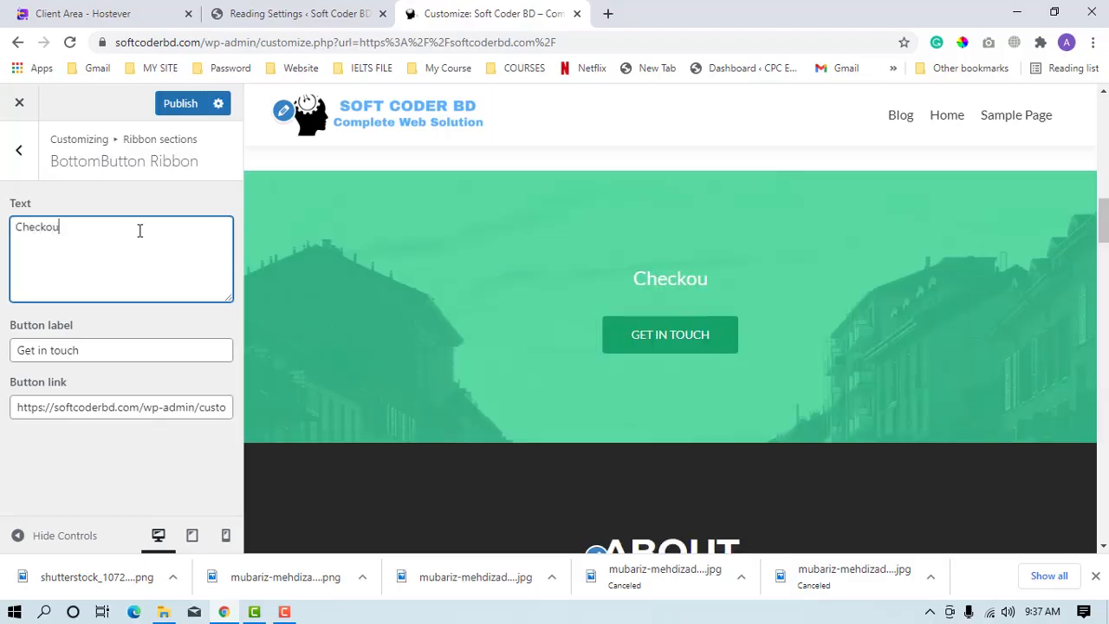
type("t o")
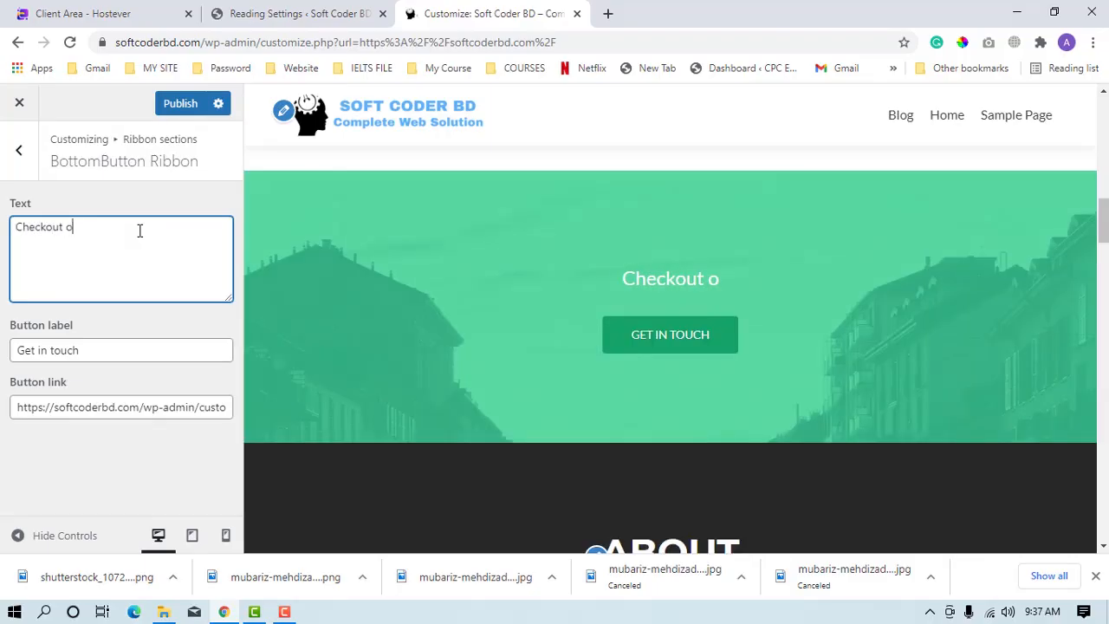
type("ur all ")
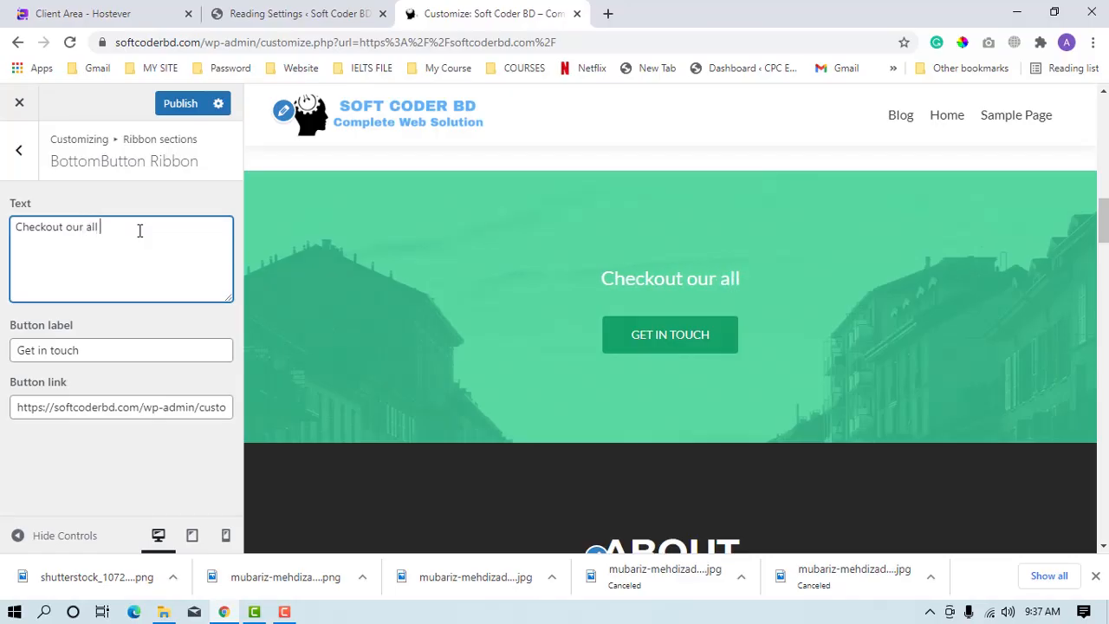
type("discou")
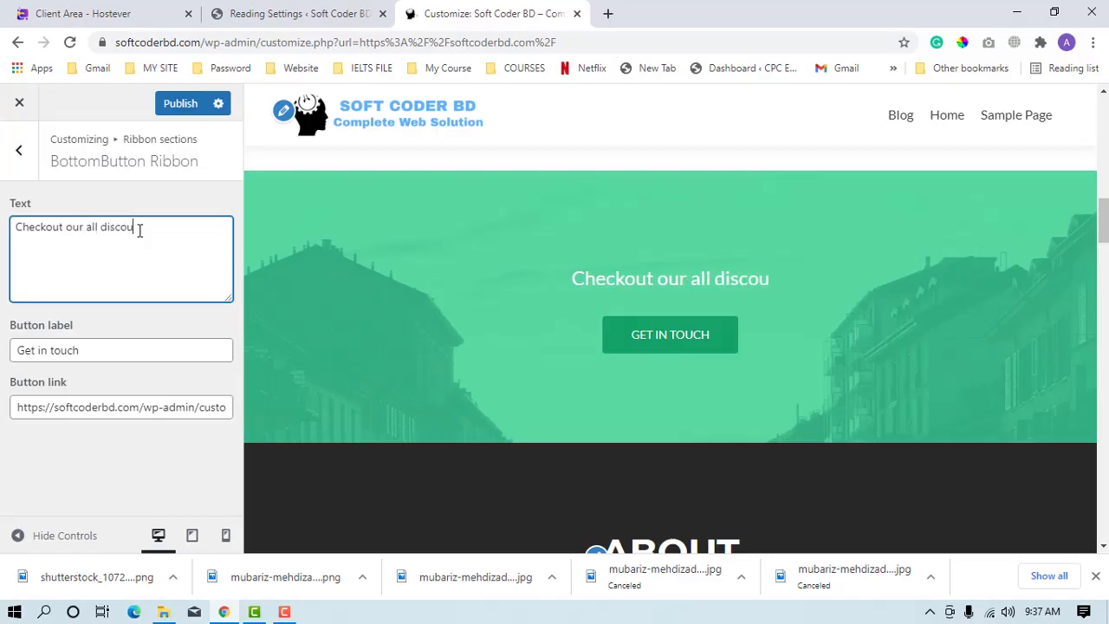
type("nt product")
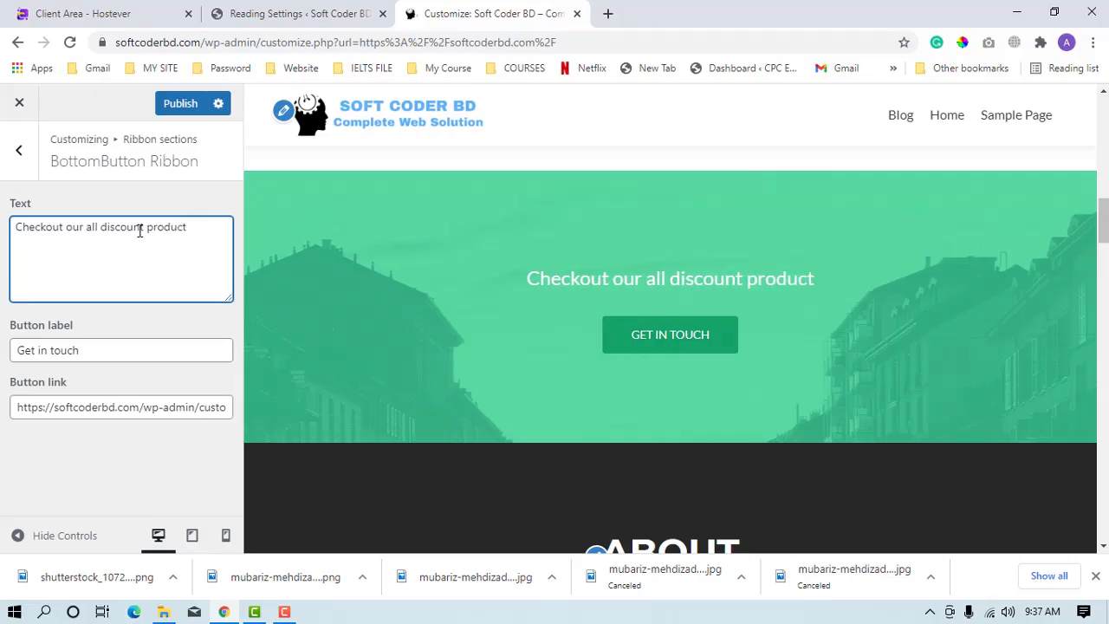
type("s")
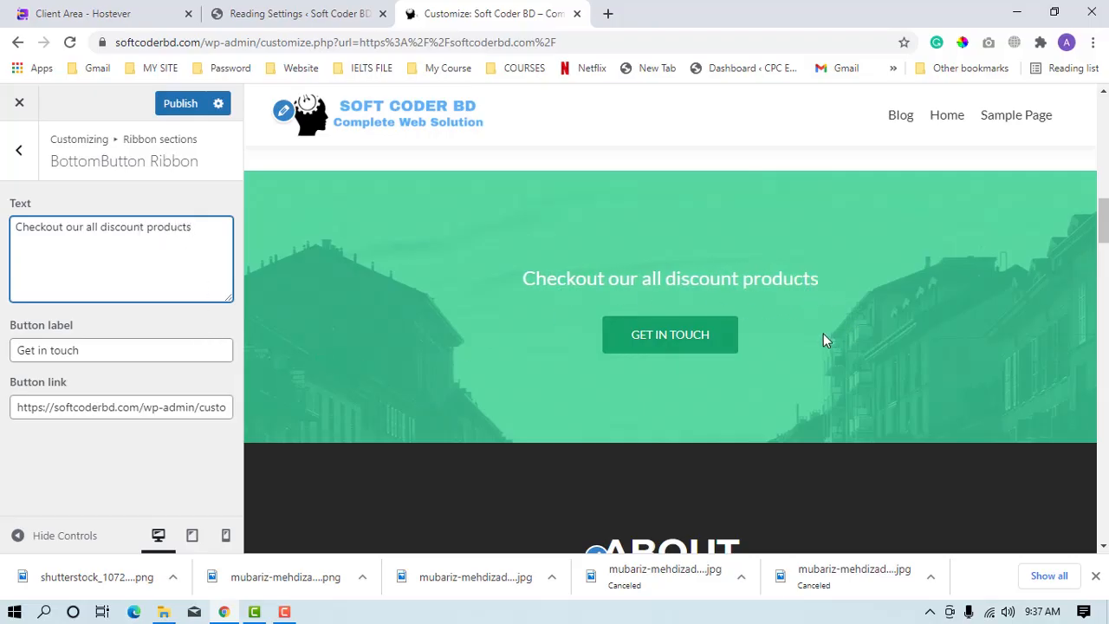
Change the BottomButton Ribbon's button label to "Click Here".
triple_click(65, 353)
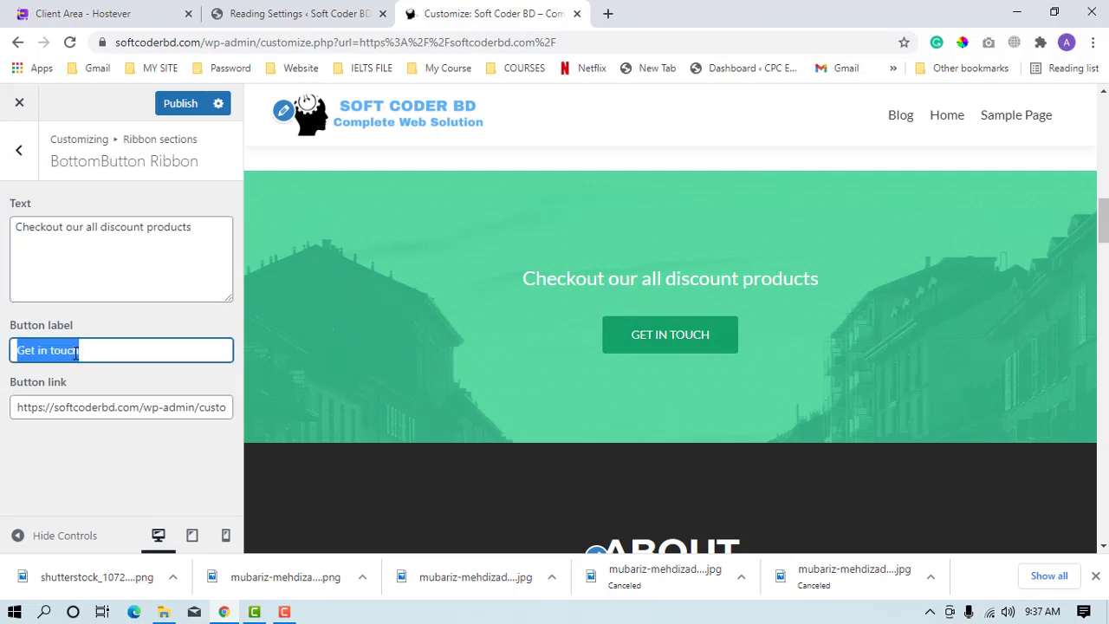
type("Cli")
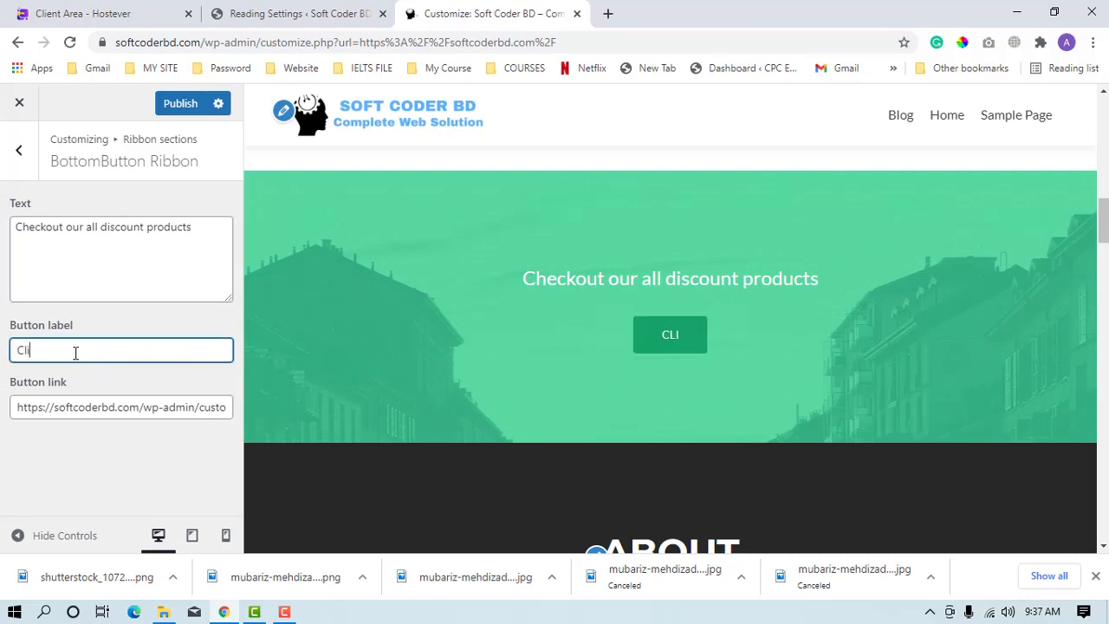
type("ck Here")
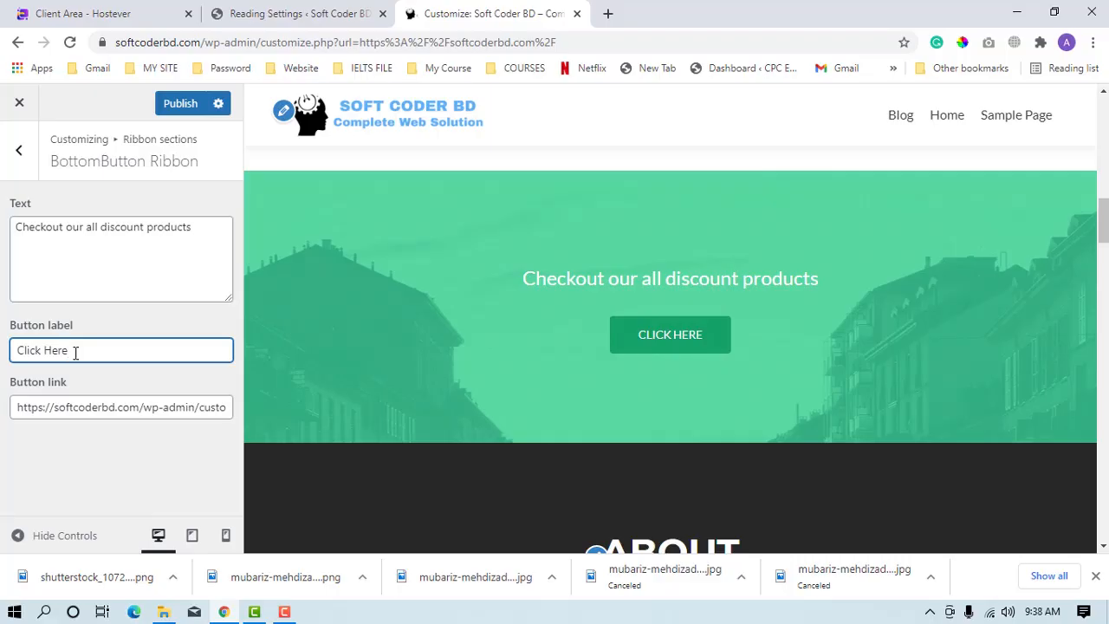
left_click(52, 408)
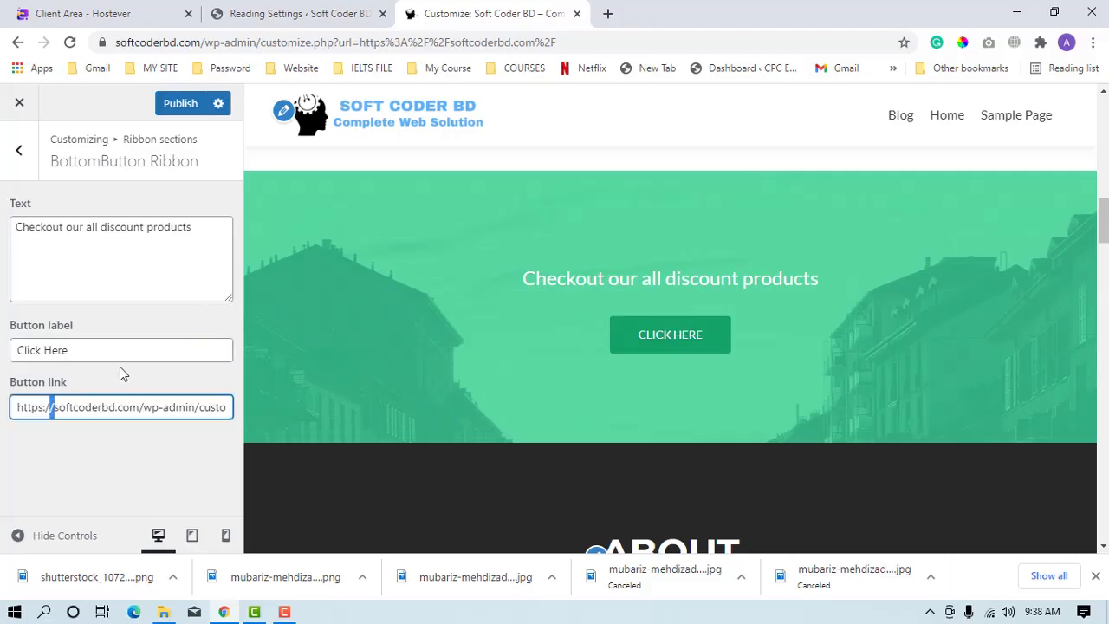
scroll(337, 501, "down", 2)
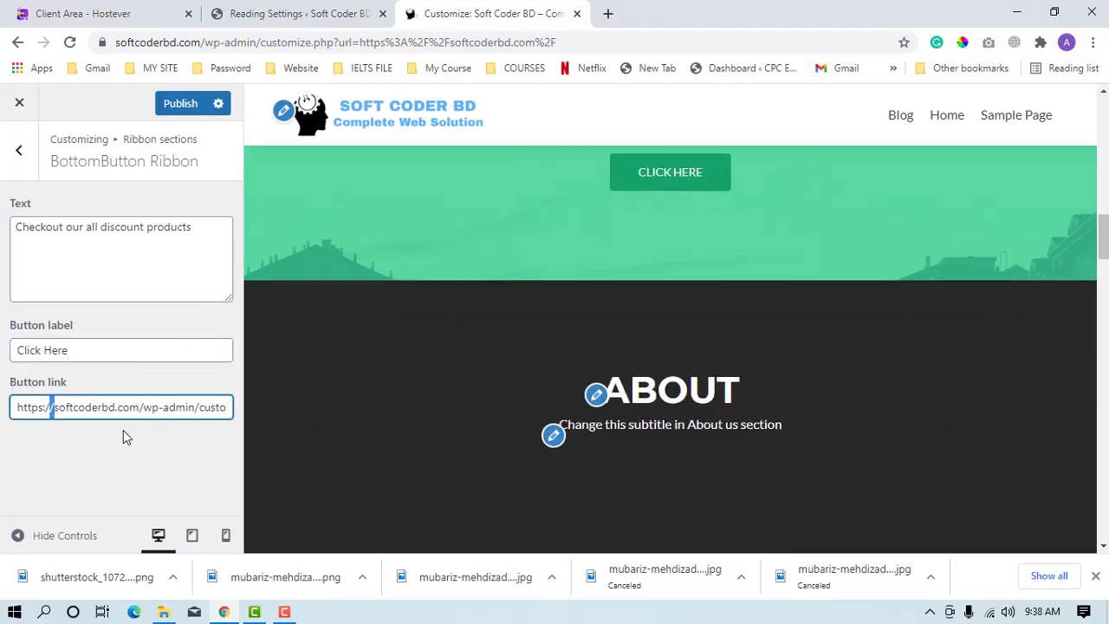
left_click_drag(19, 402, 233, 399)
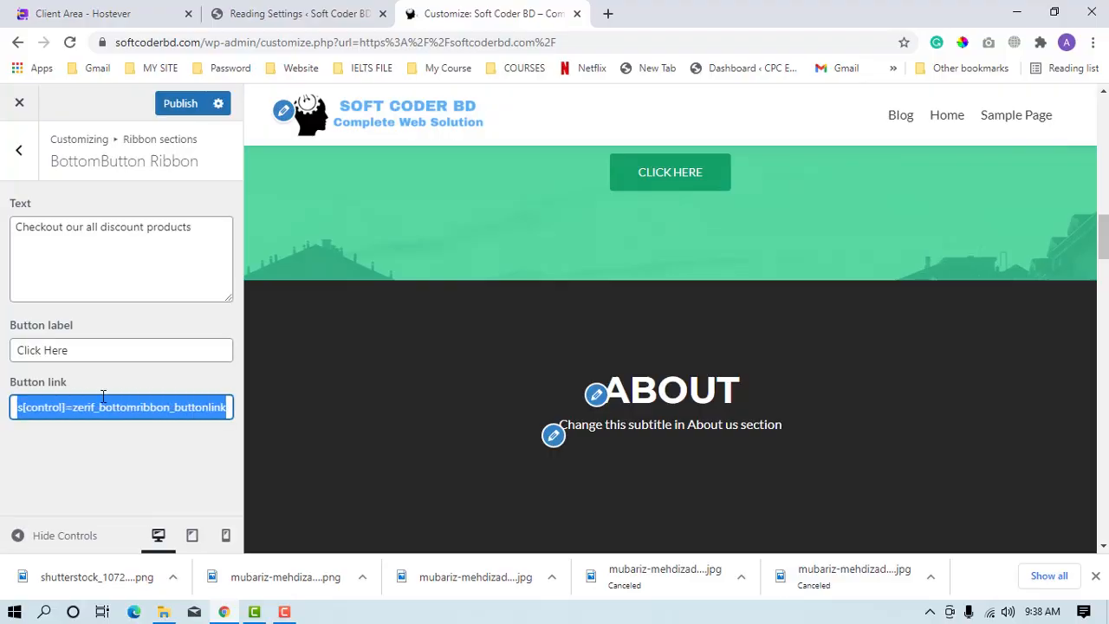
left_click(98, 410)
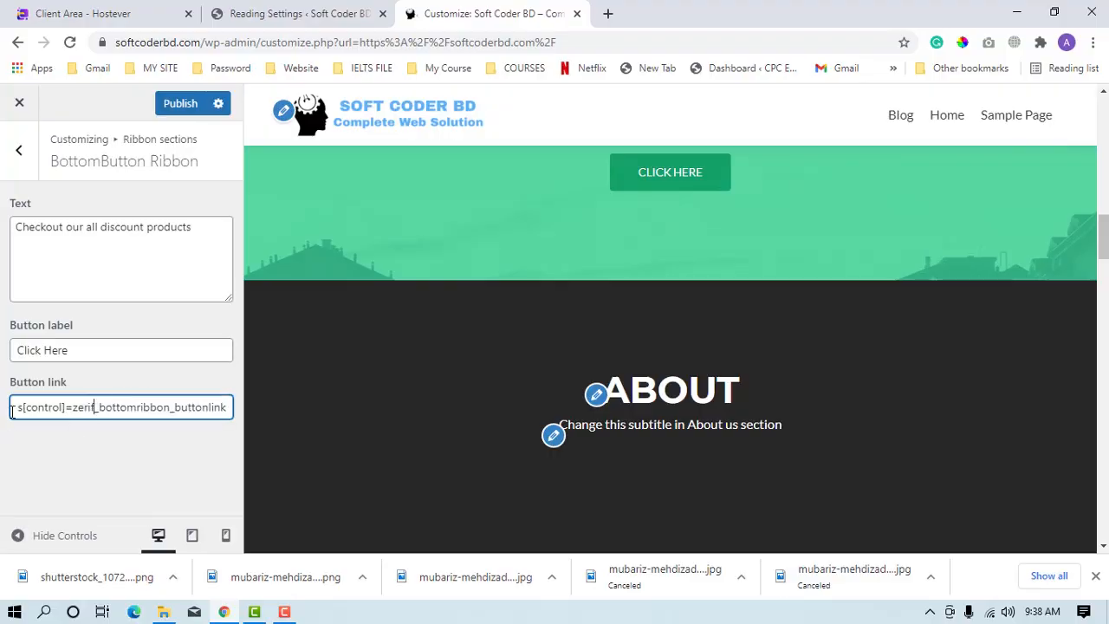
left_click_drag(31, 413, 2, 411)
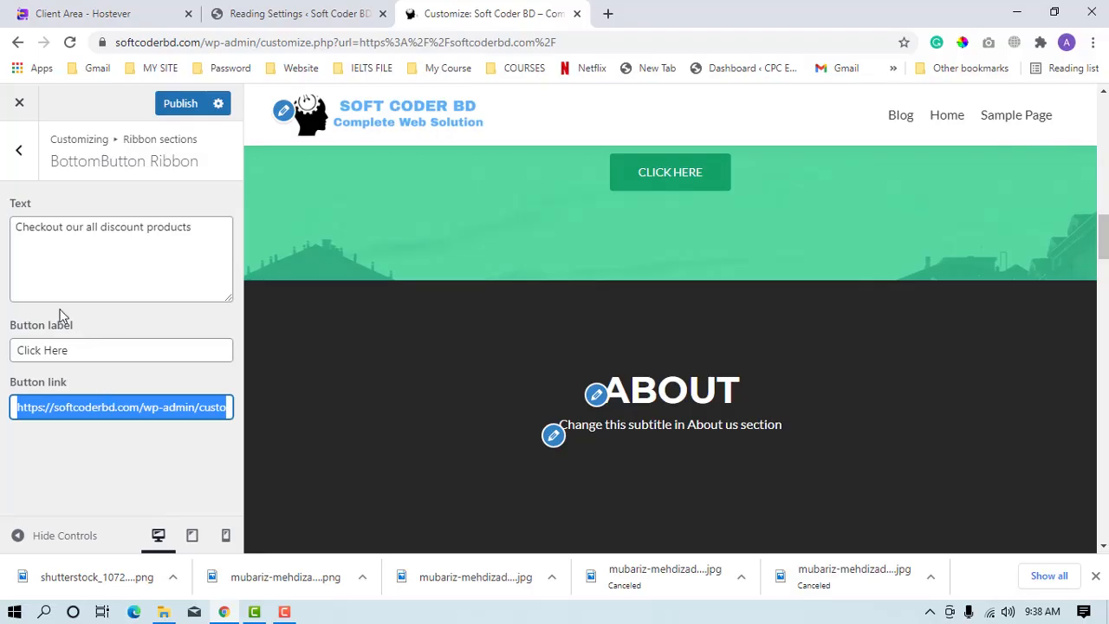
Return to the Ribbon sections, locate the RightButton Ribbon in the page preview and open its settings.
left_click(19, 150)
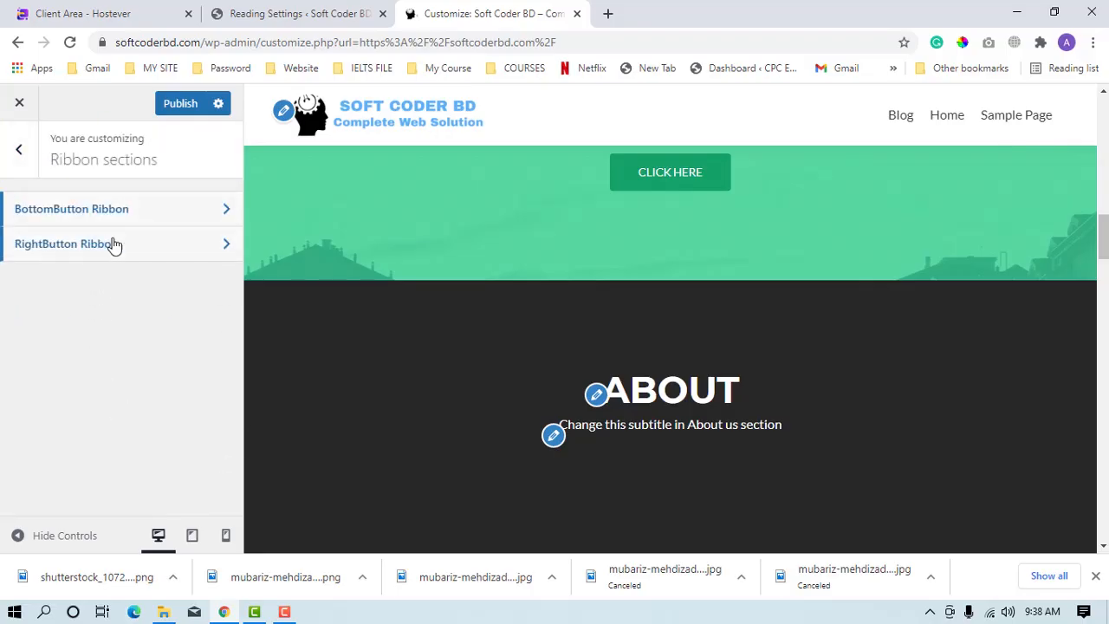
scroll(704, 360, "down", 5)
scroll(690, 375, "down", 10)
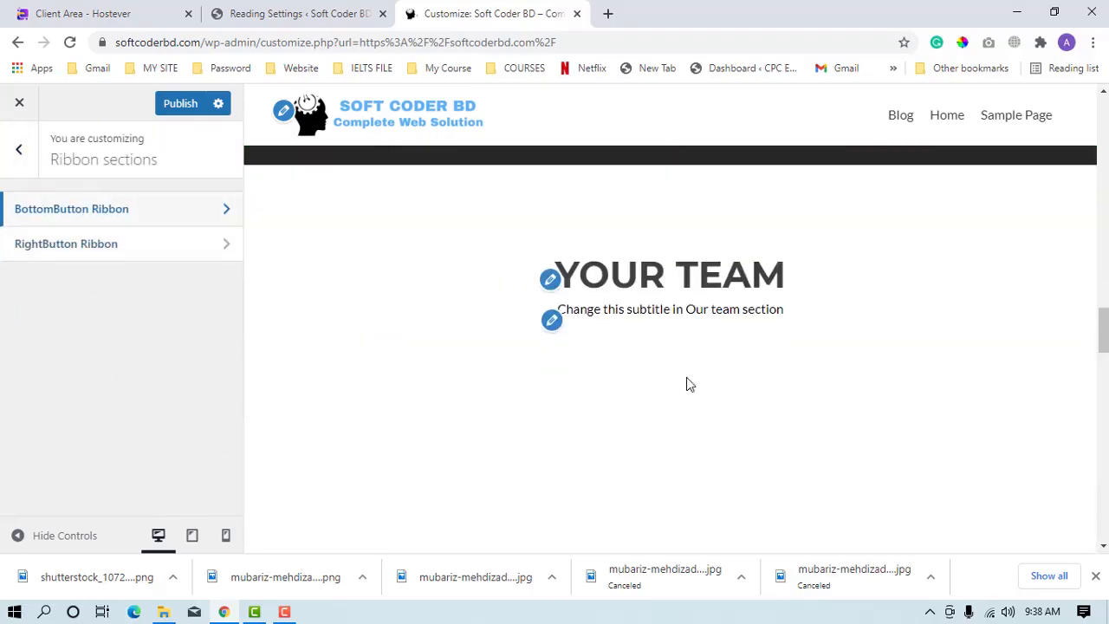
scroll(664, 404, "down", 8)
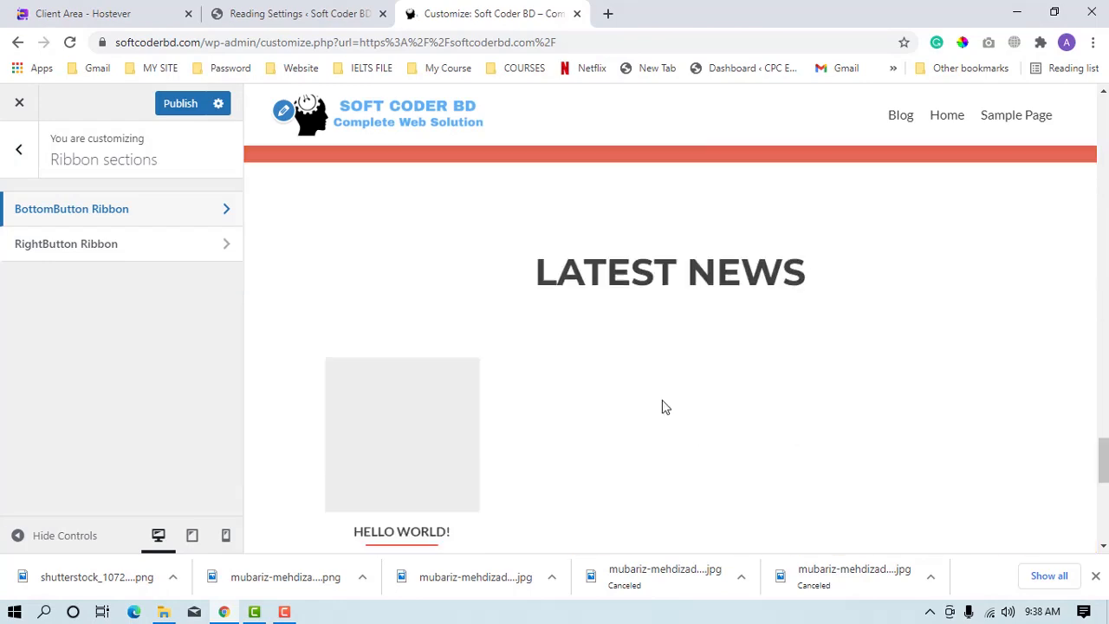
scroll(663, 404, "up", 3)
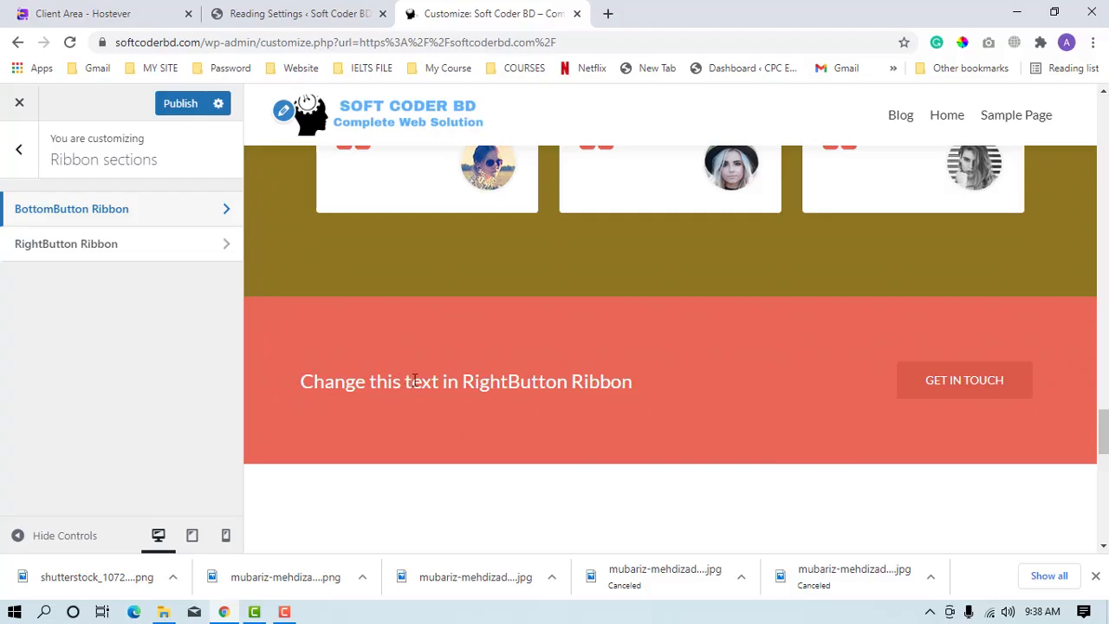
left_click(72, 250)
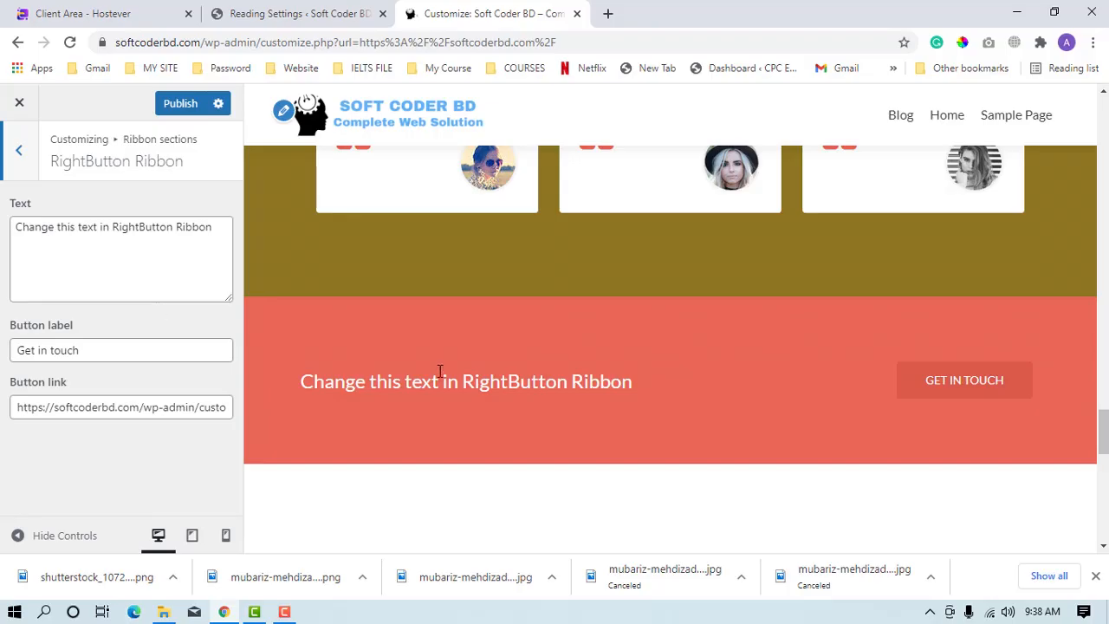
Leave the RightButton Ribbon settings, check the green ribbon in the preview and publish the customizer changes.
scroll(439, 379, "up", 1)
left_click(19, 149)
scroll(506, 351, "up", 10)
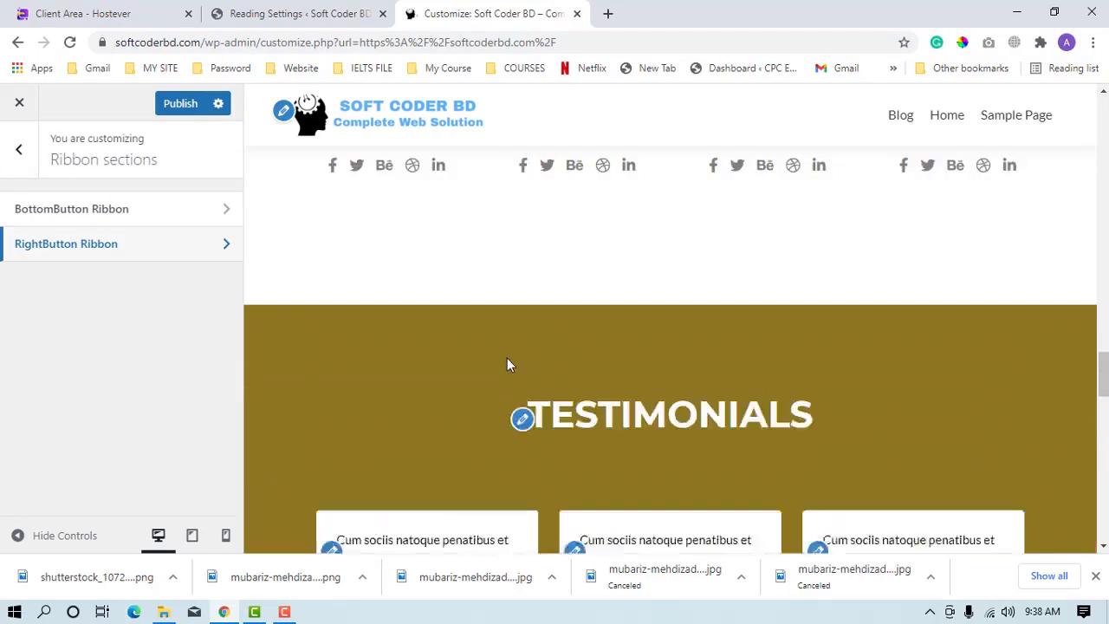
scroll(507, 361, "up", 10)
scroll(494, 384, "down", 4)
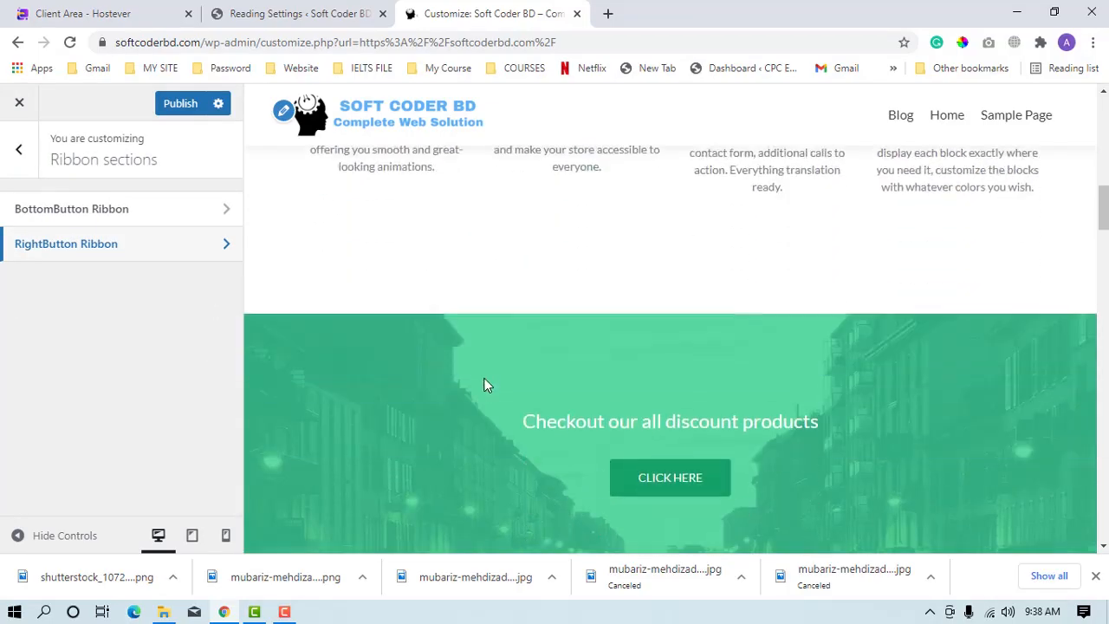
scroll(502, 361, "down", 4)
scroll(645, 310, "up", 2)
left_click(182, 103)
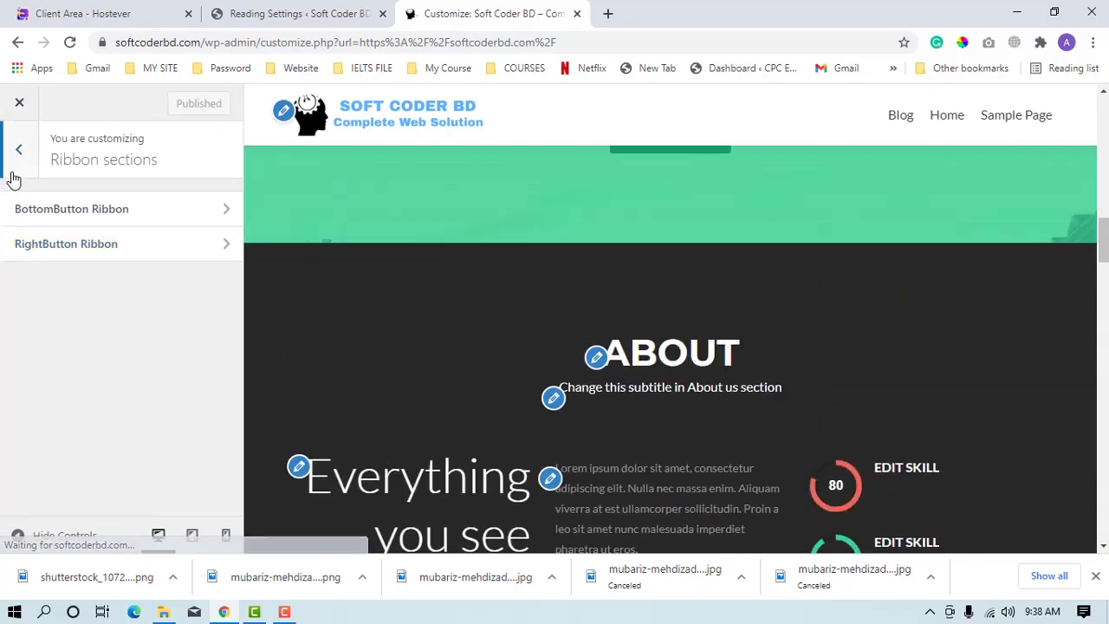
Go back to the Frontpage sections and open the Main content settings of the About us section.
left_click(15, 173)
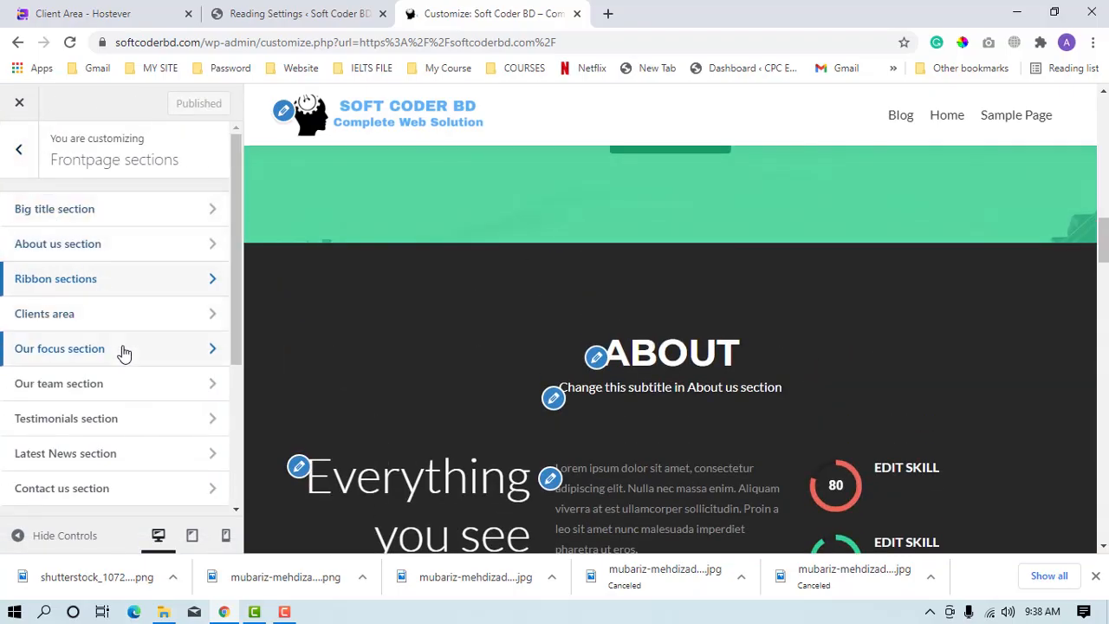
scroll(141, 372, "down", 2)
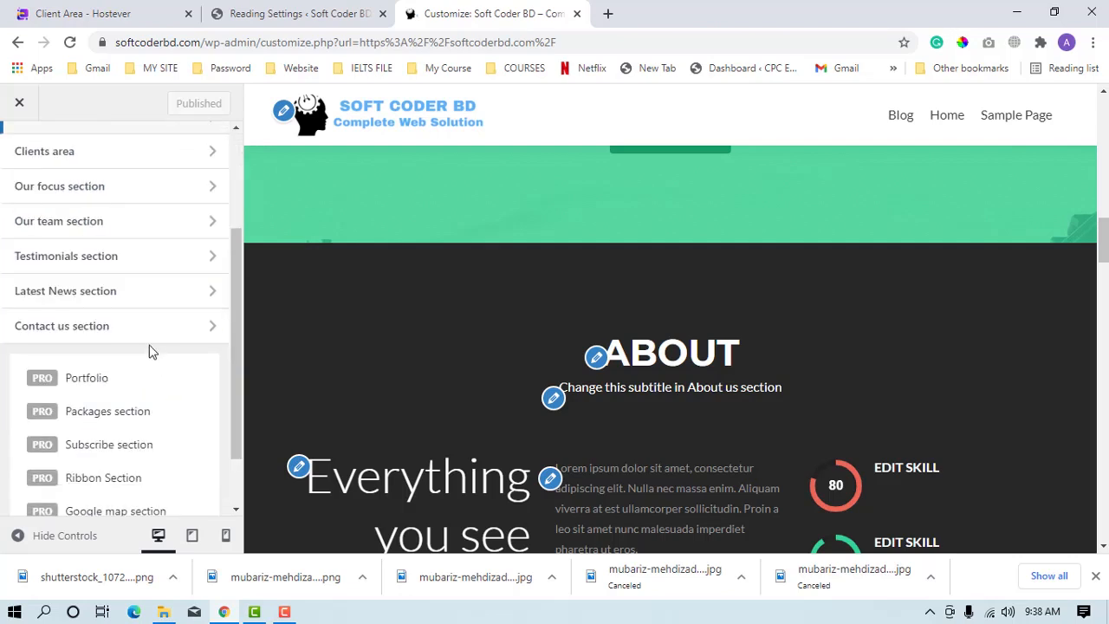
scroll(127, 312, "up", 1)
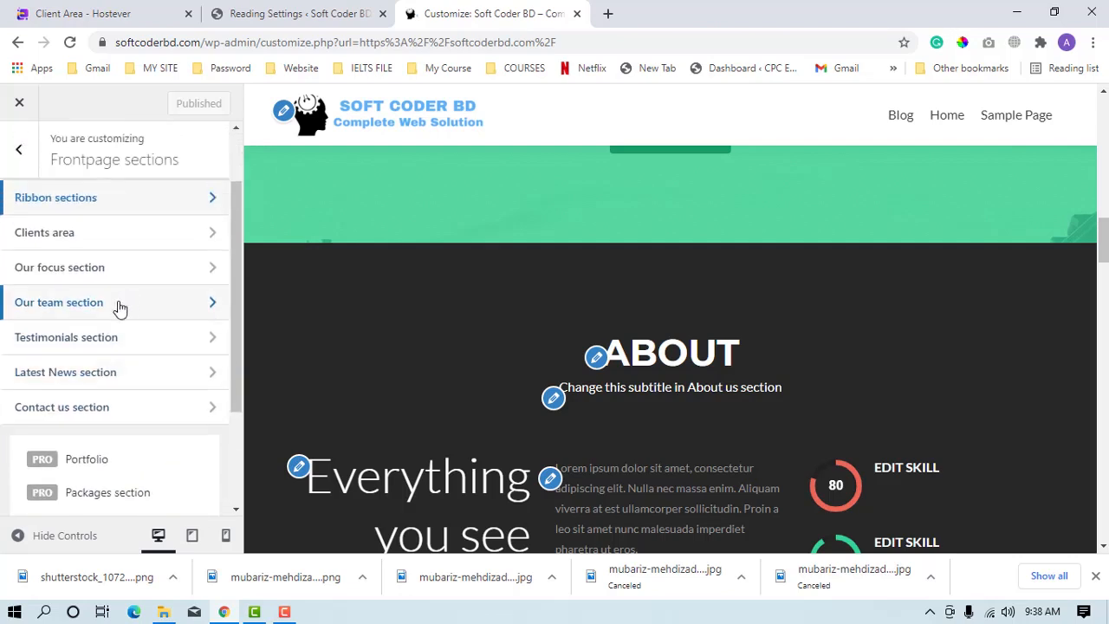
left_click(97, 234)
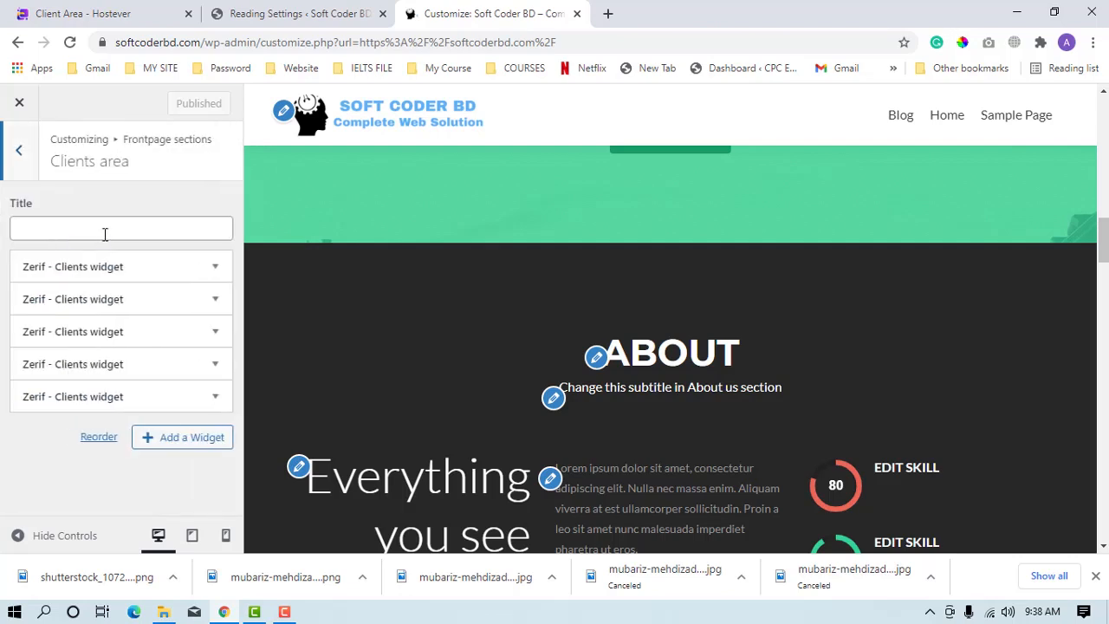
left_click(19, 156)
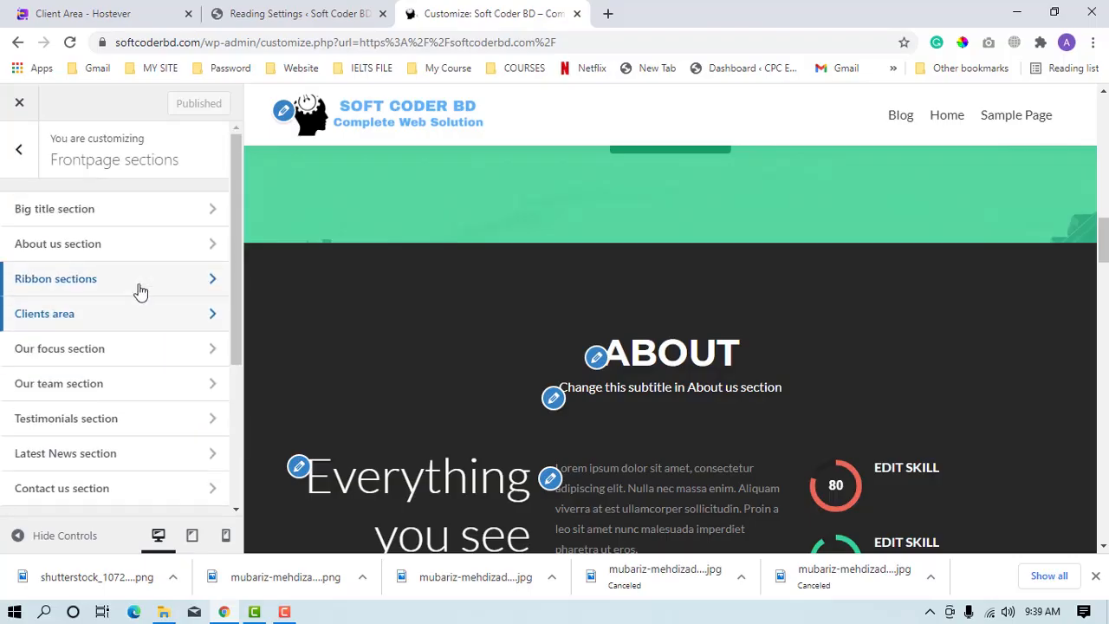
left_click(118, 256)
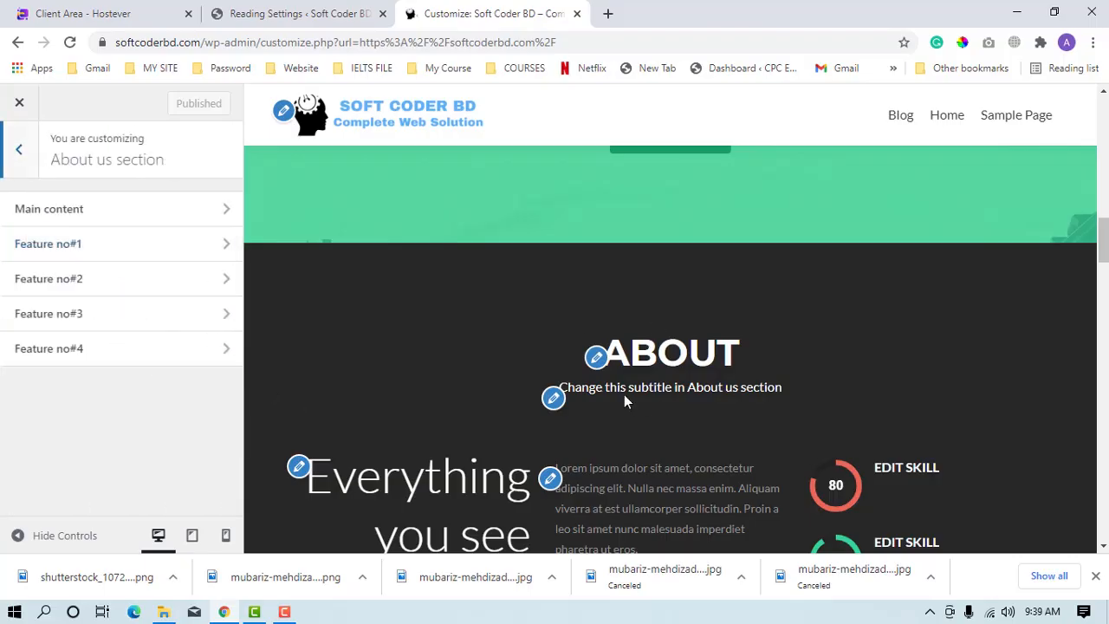
left_click(48, 205)
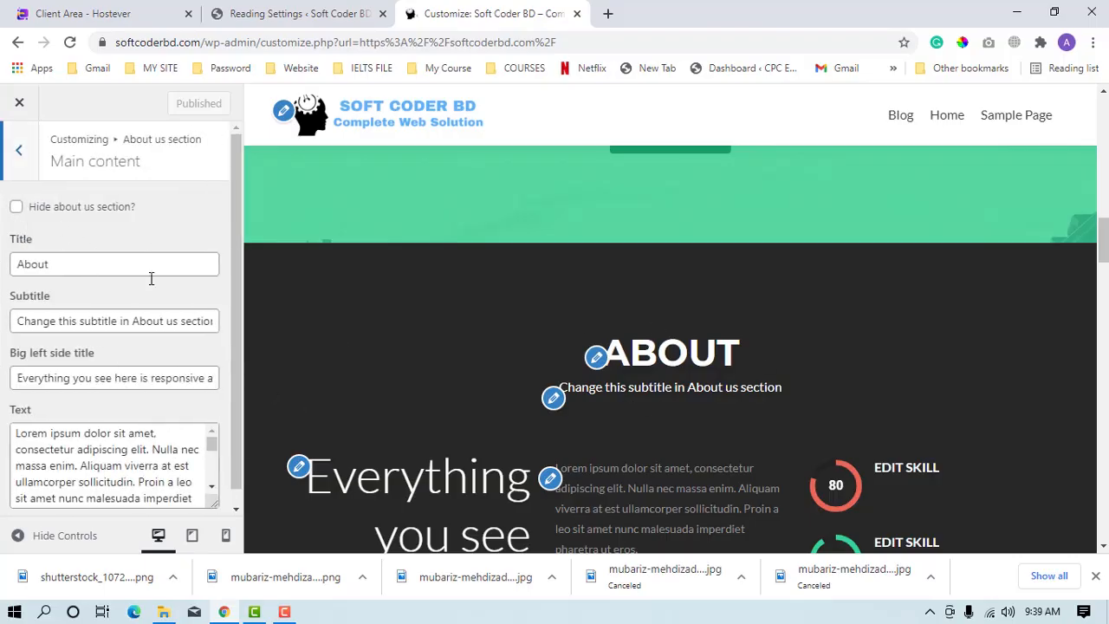
Replace the About us section's title with "About our company".
left_click_drag(95, 267, 2, 260)
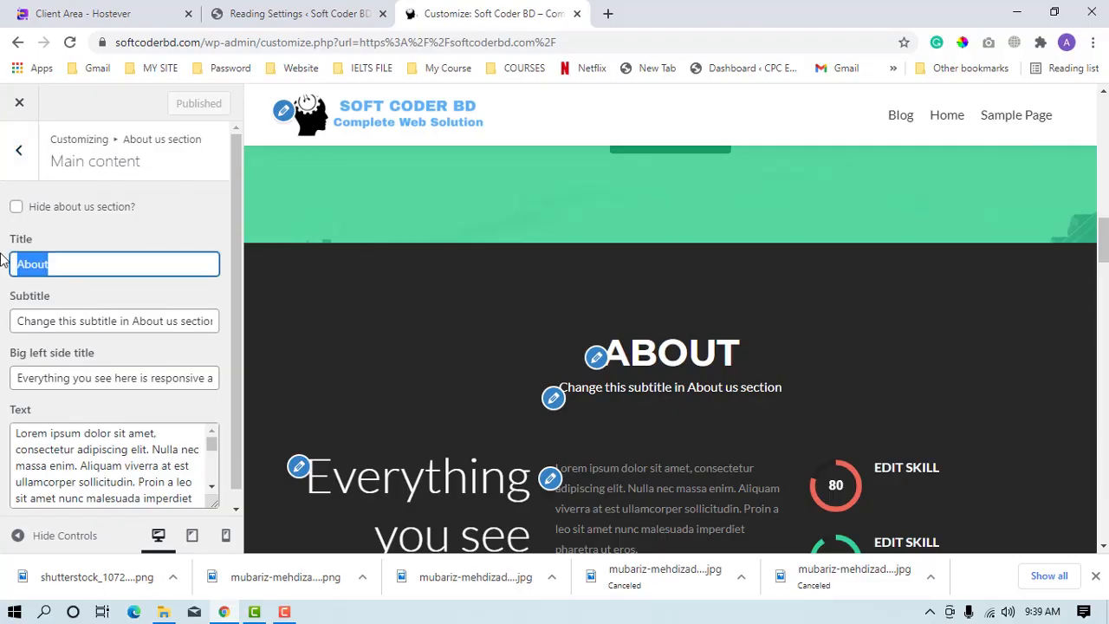
type("A")
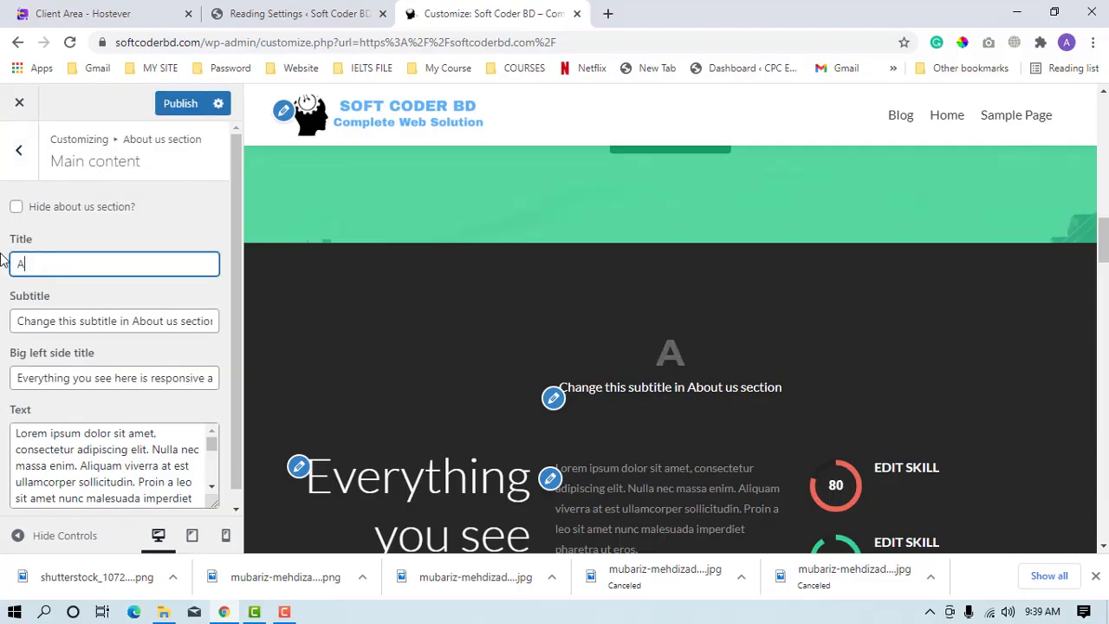
type("bou t")
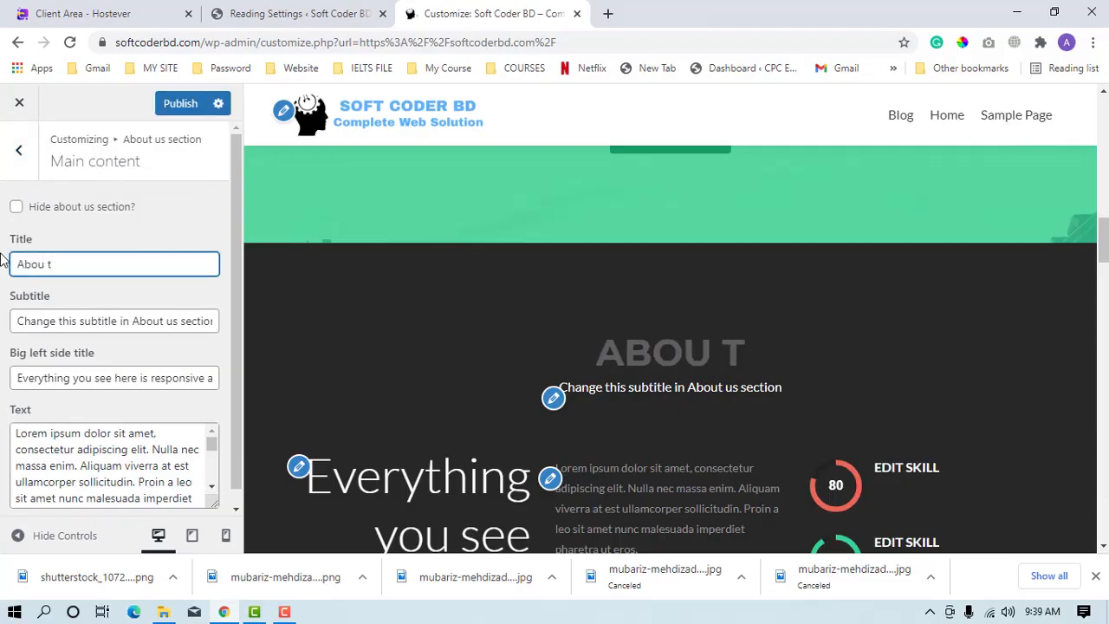
key("BackSpace")
key("BackSpace")
type("t our")
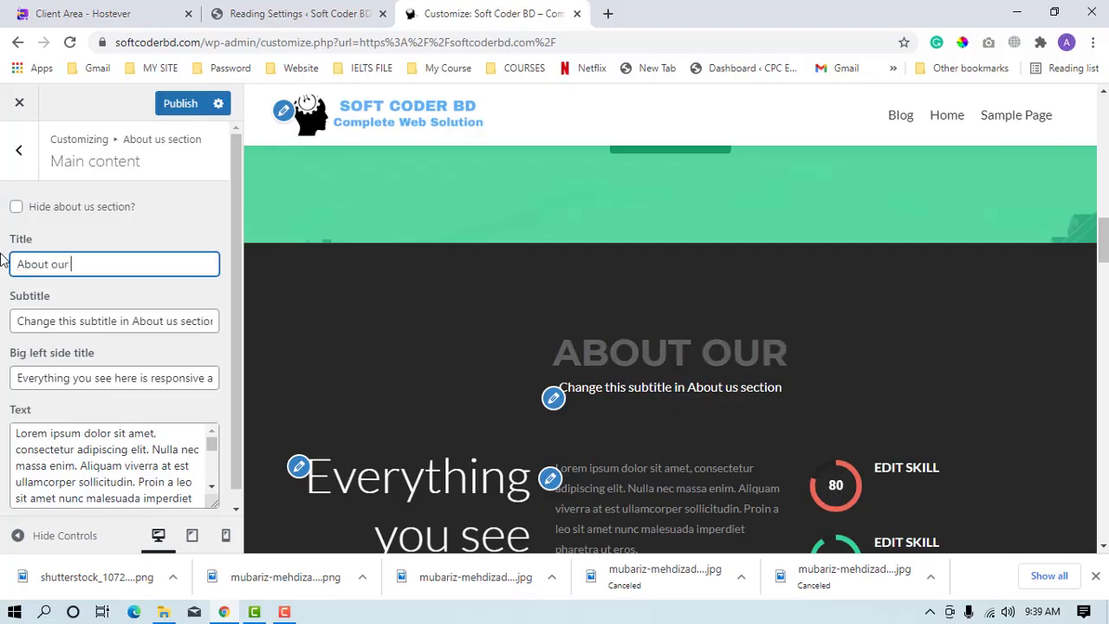
type(" company")
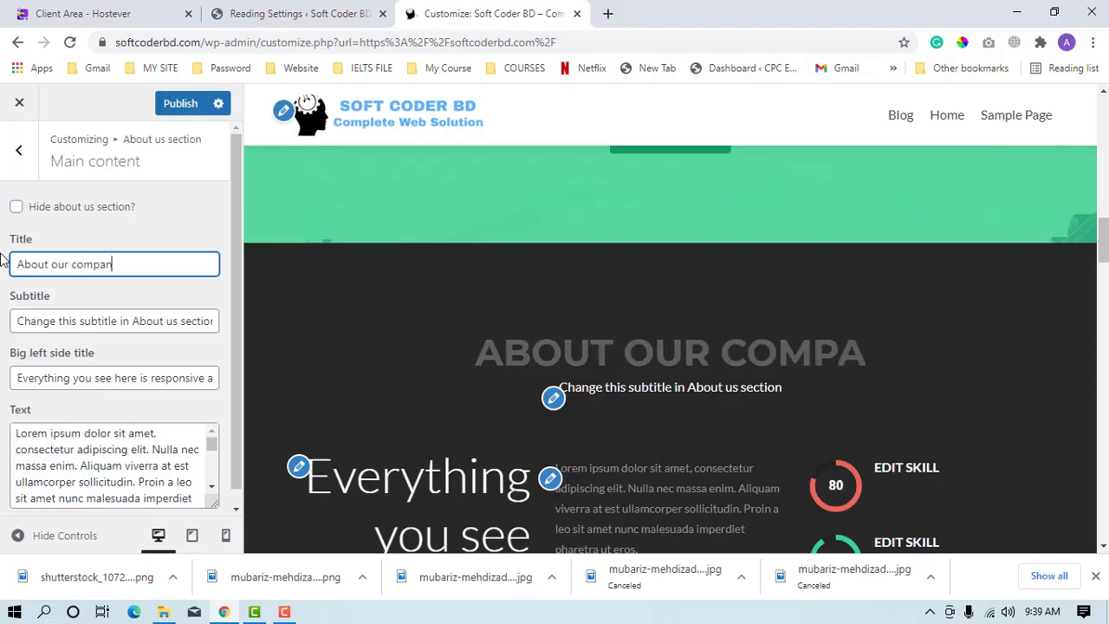
Change the About us section's subtitle to "read this to know better us".
triple_click(75, 324)
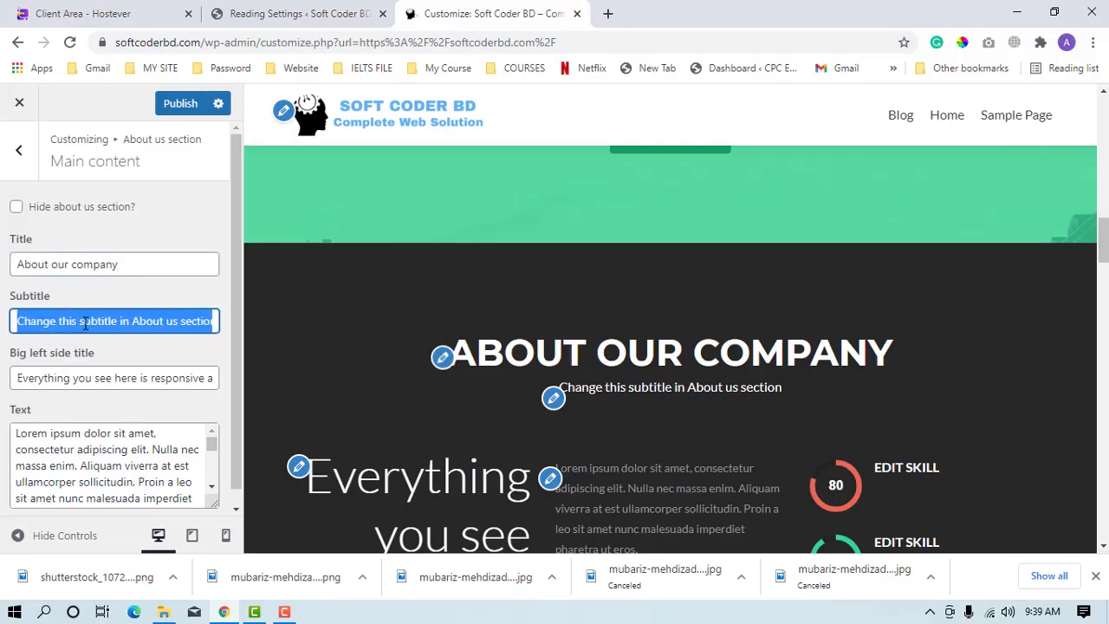
key("BackSpace")
type("r")
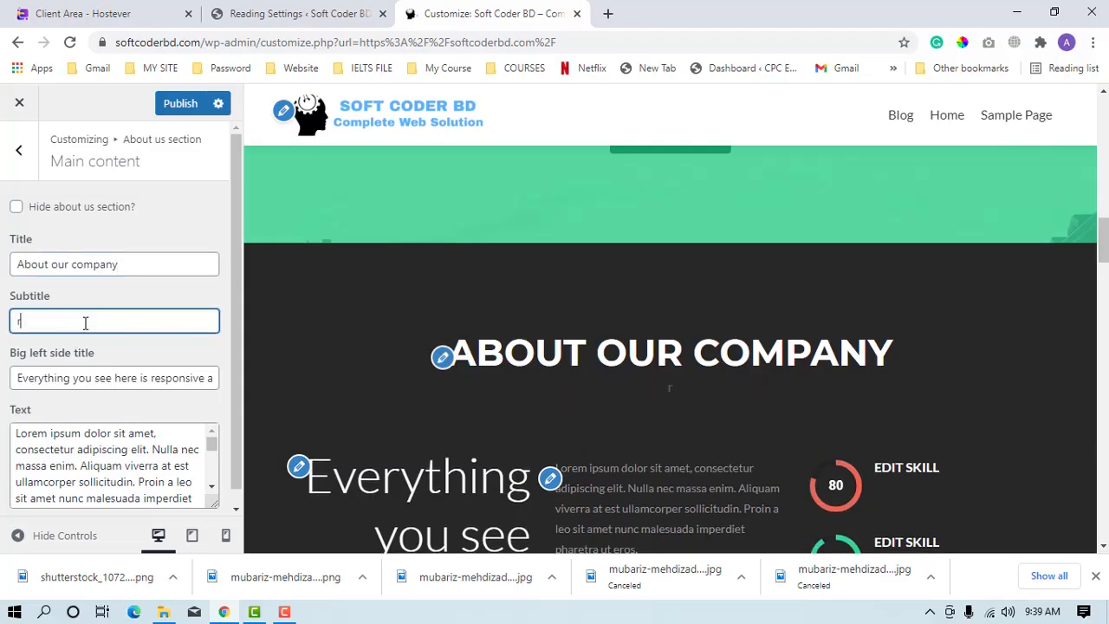
type("ead this")
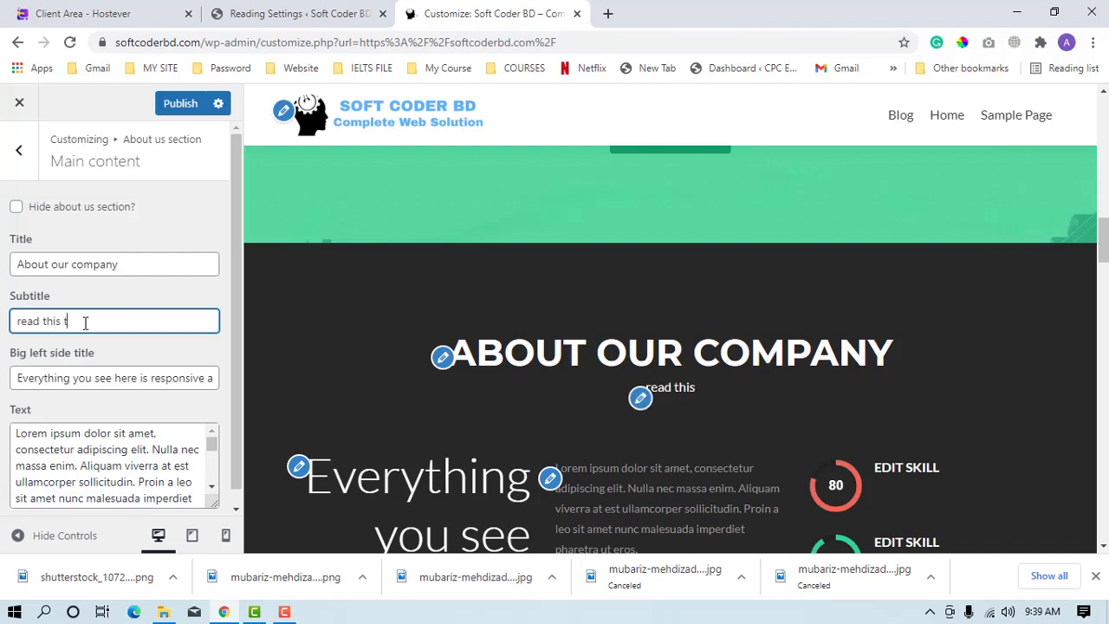
type(" to know ")
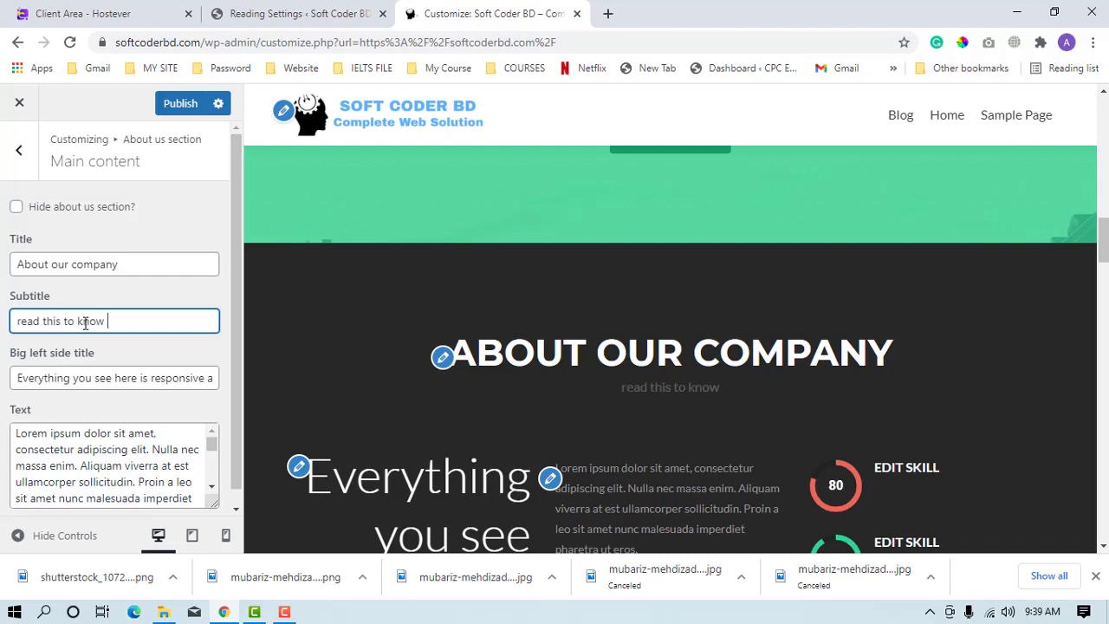
type("better ")
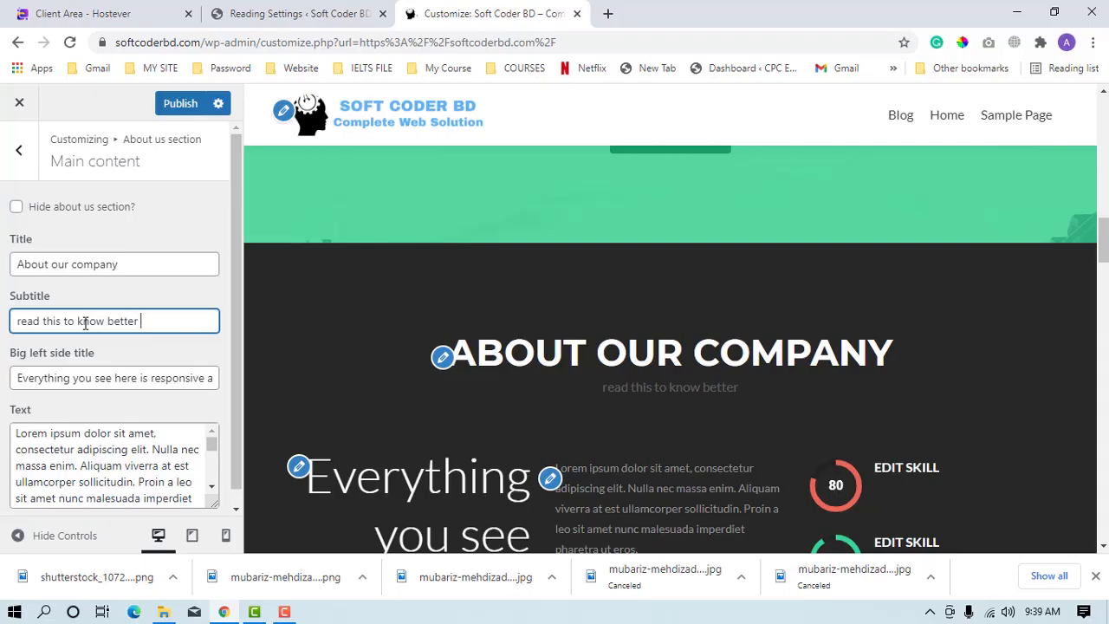
type("us")
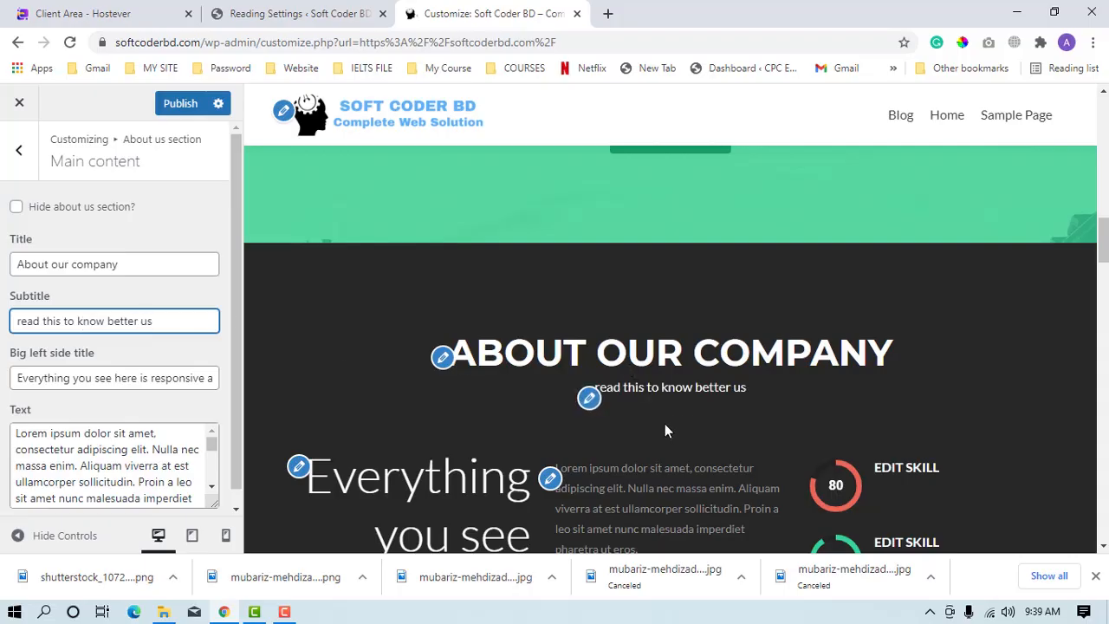
Set the big left side title to "Expert Webdeveloper and Professional in may wordpress tools".
triple_click(80, 378)
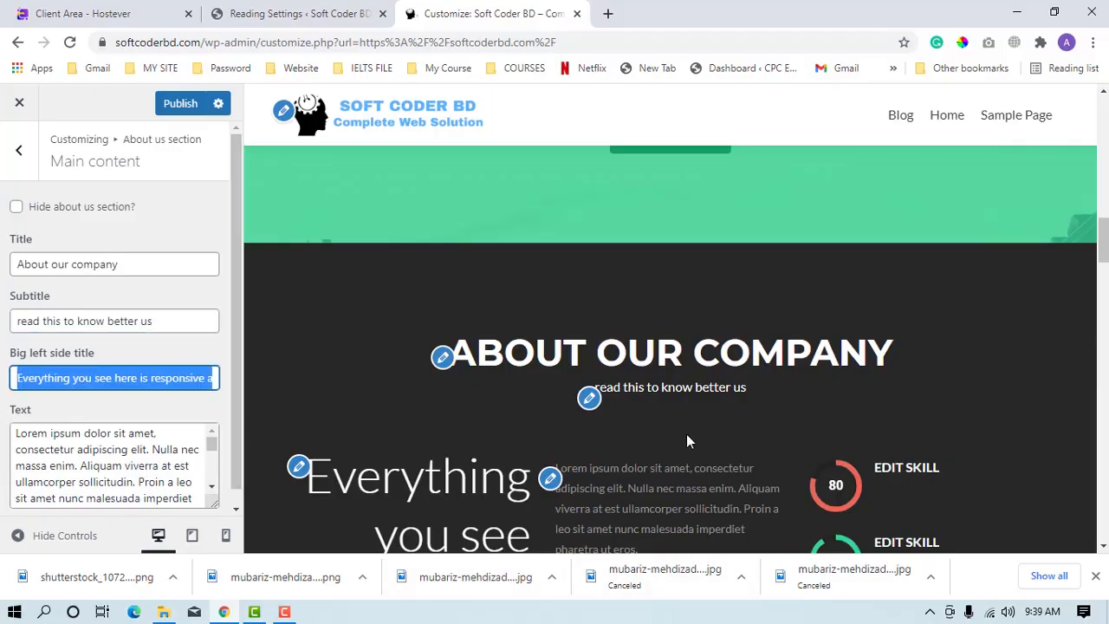
scroll(699, 433, "down", 3)
scroll(443, 390, "down", 1)
key("BackSpace")
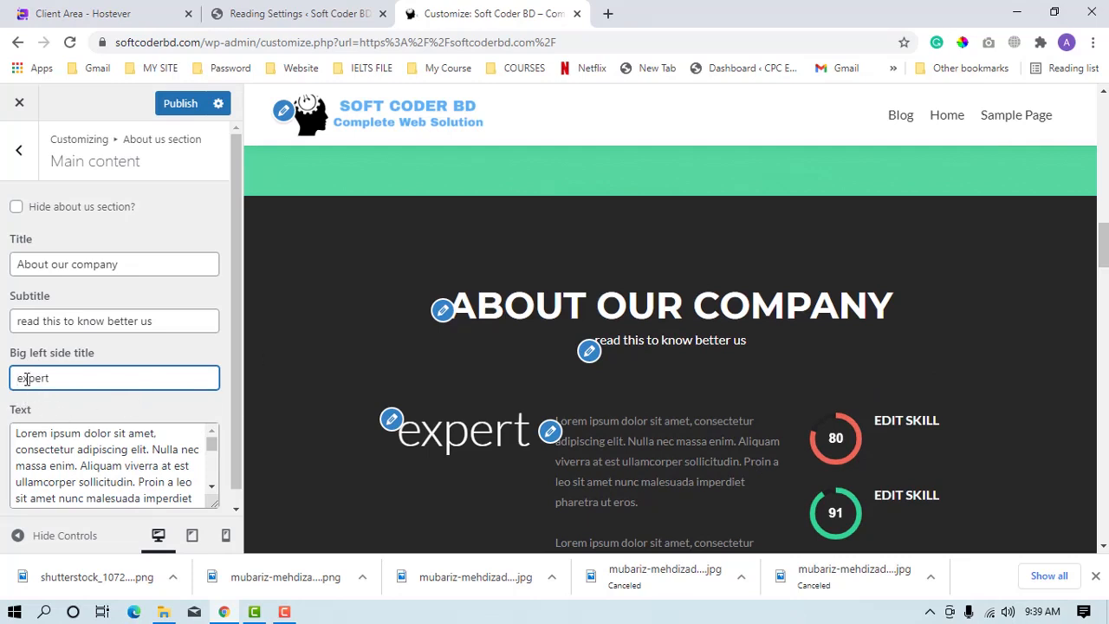
key("Delete")
type("Expert")
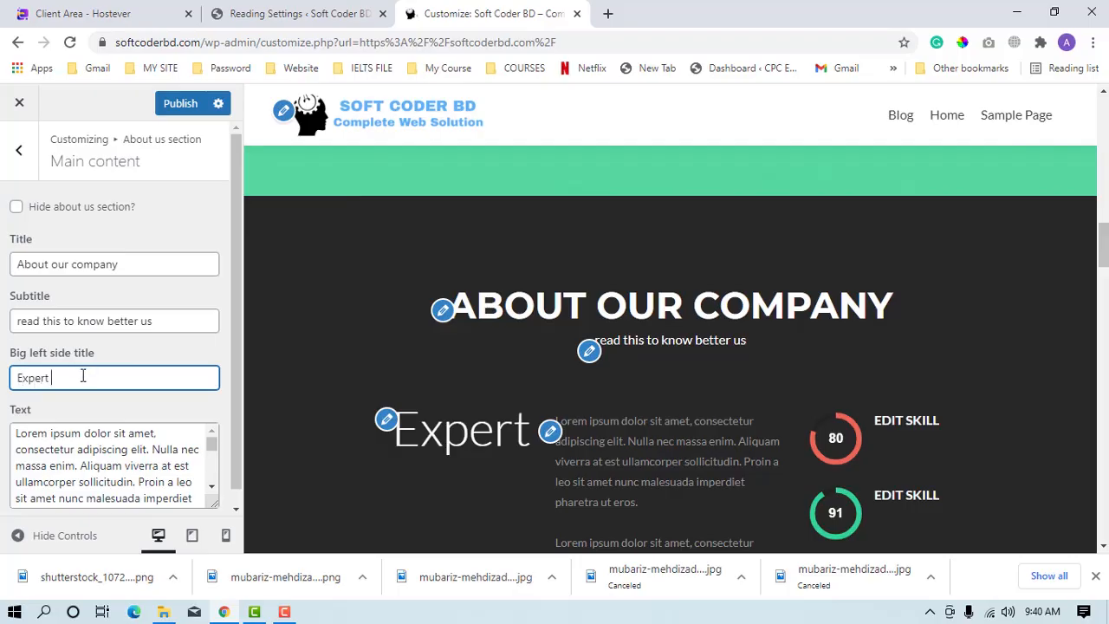
type(" We")
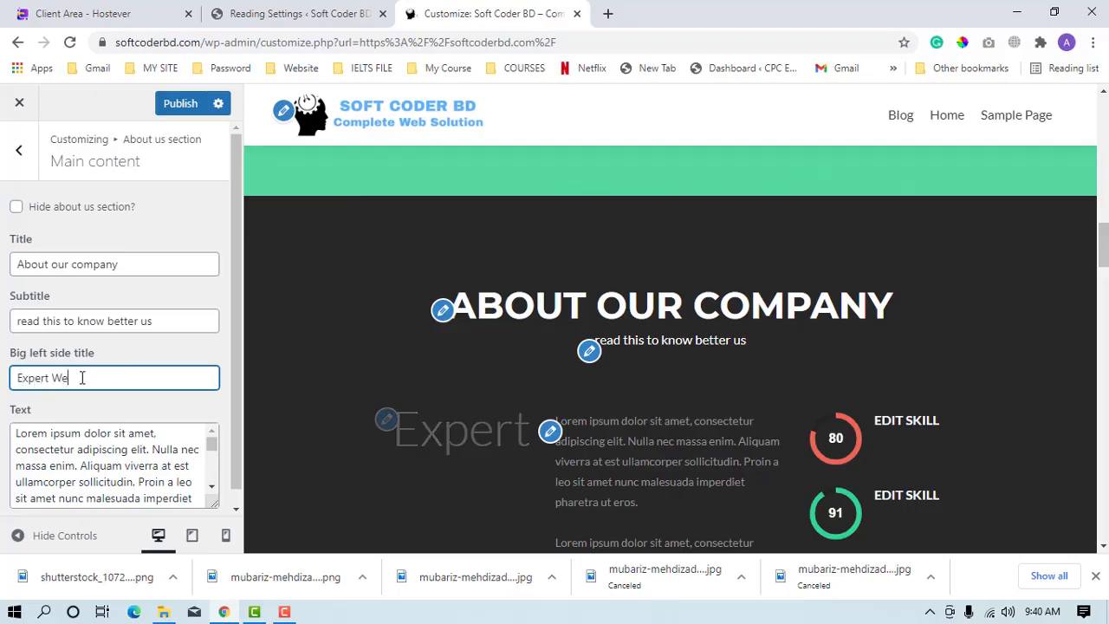
type("bdeveloper and")
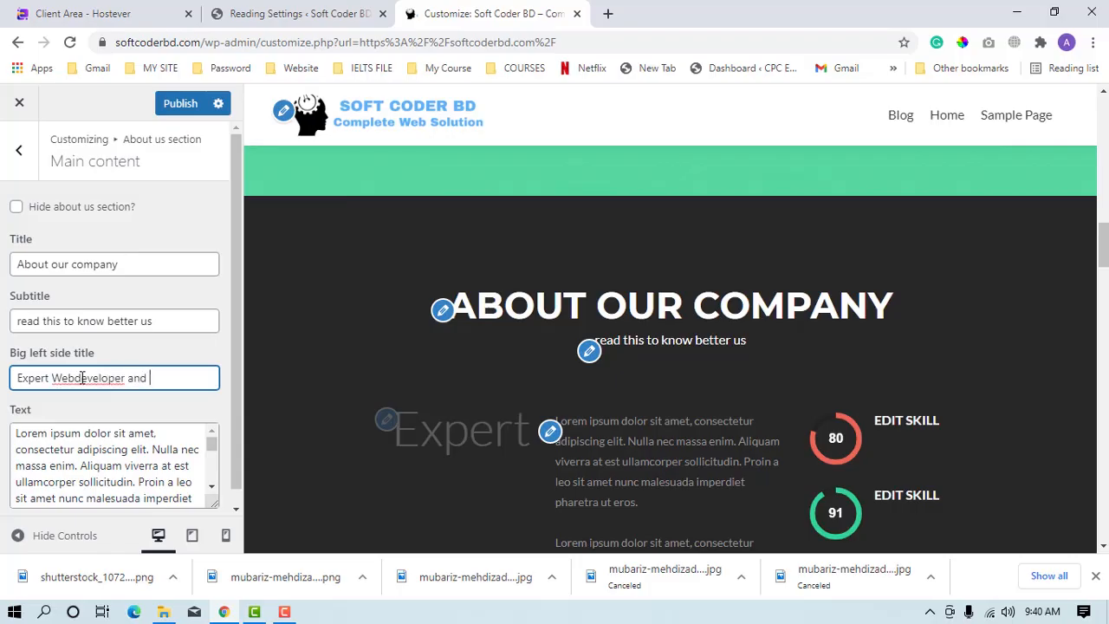
type(" Pro")
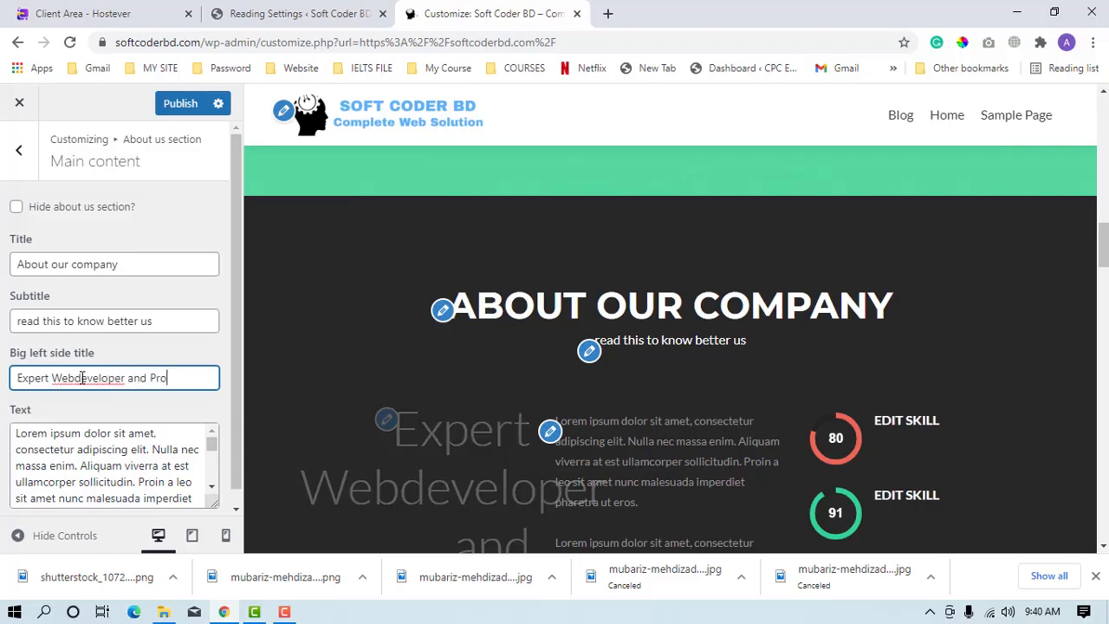
type("fessional in ")
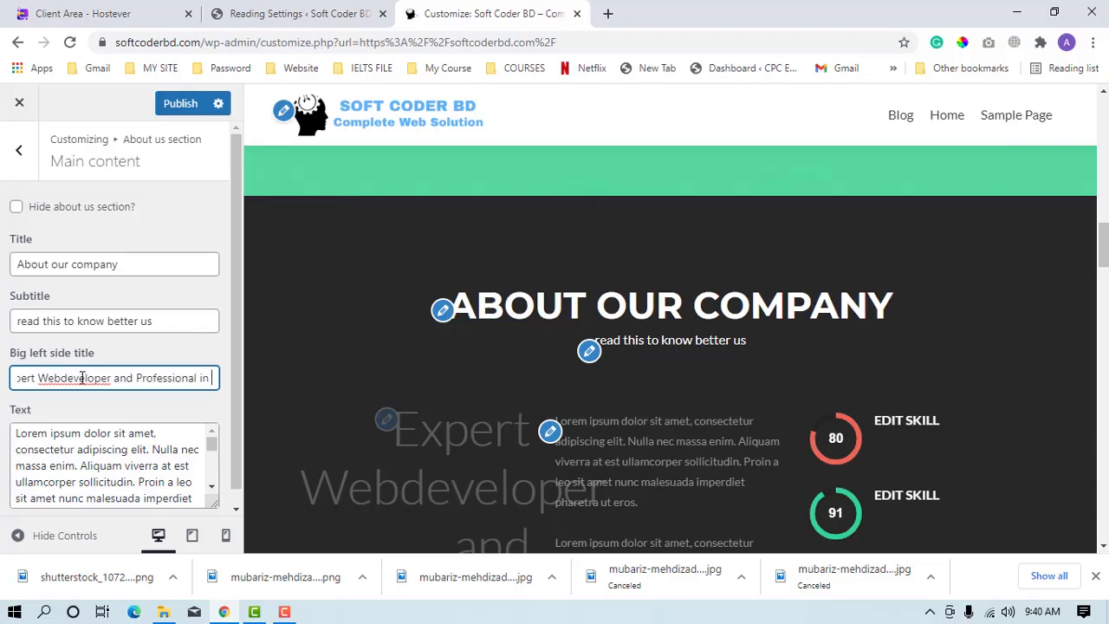
type("may w")
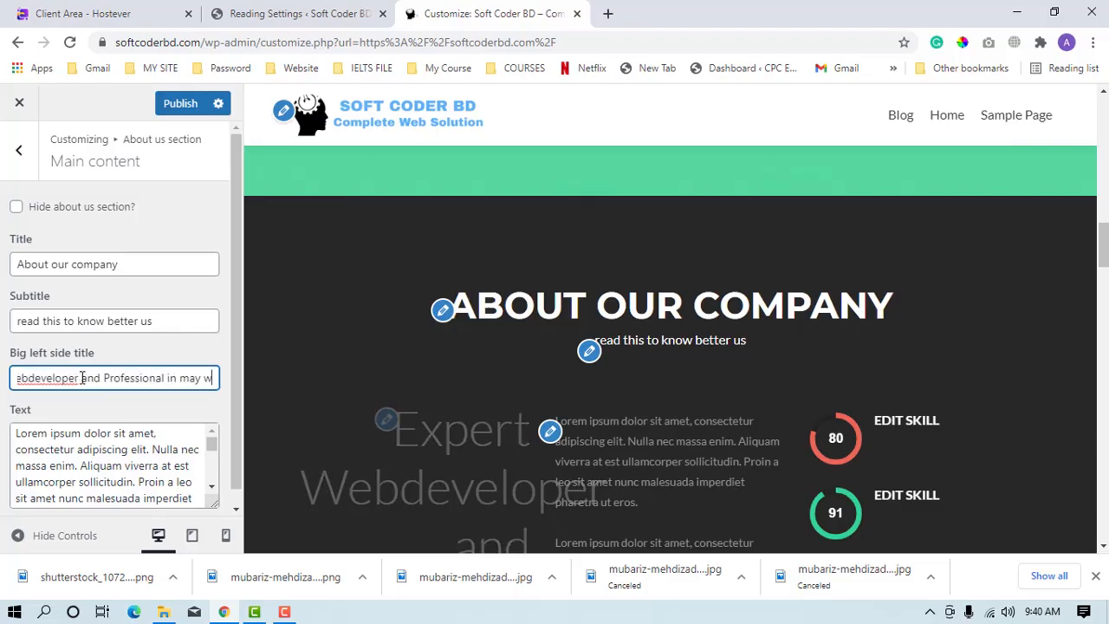
type("ordpress ")
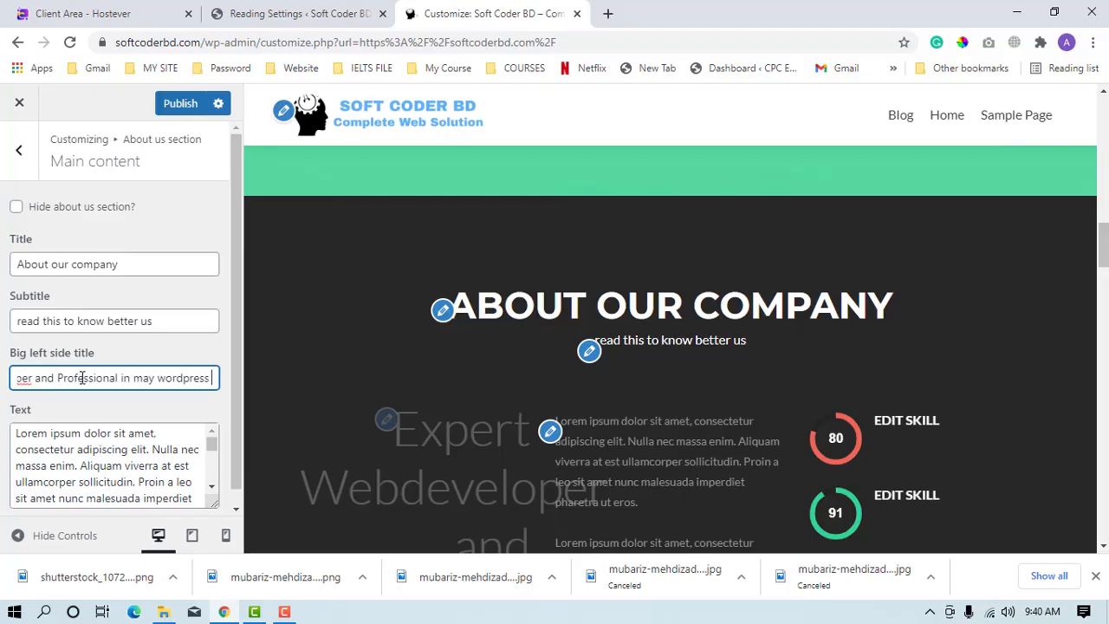
type("tools")
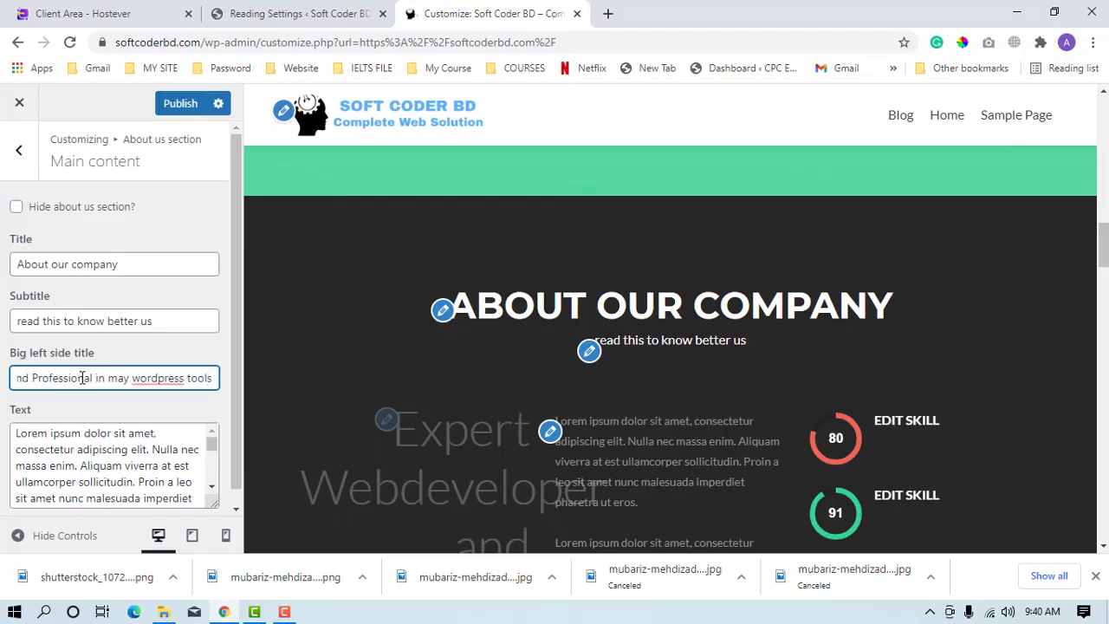
Correct "wordpress" in the big left side title to the suggested spelling "WordPress" and check the heading in the preview.
right_click(149, 377)
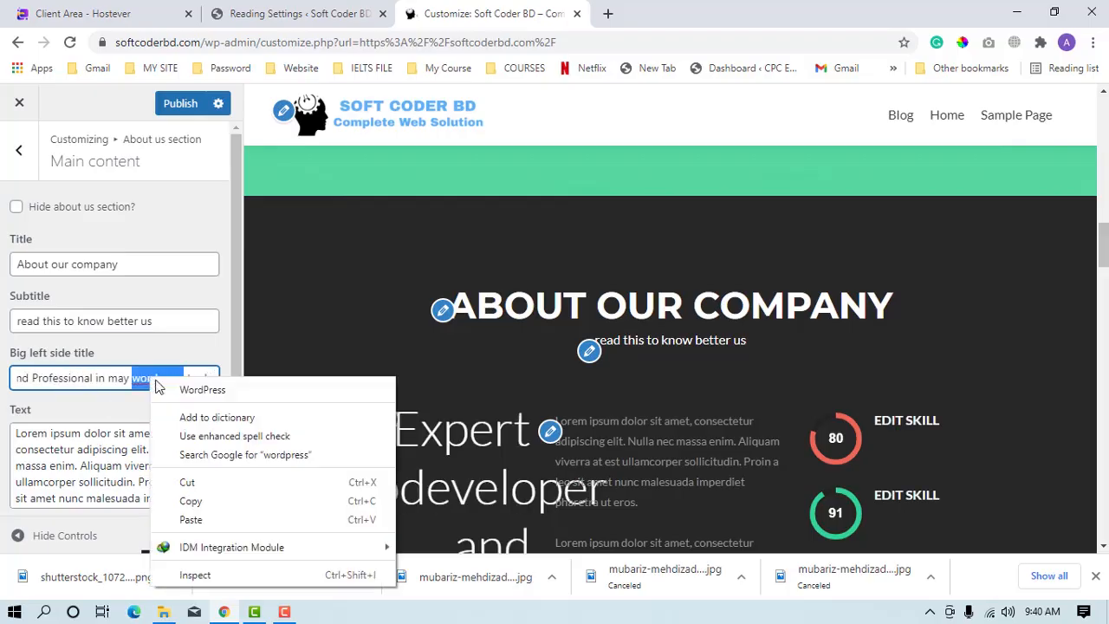
left_click(213, 390)
scroll(597, 298, "down", 7)
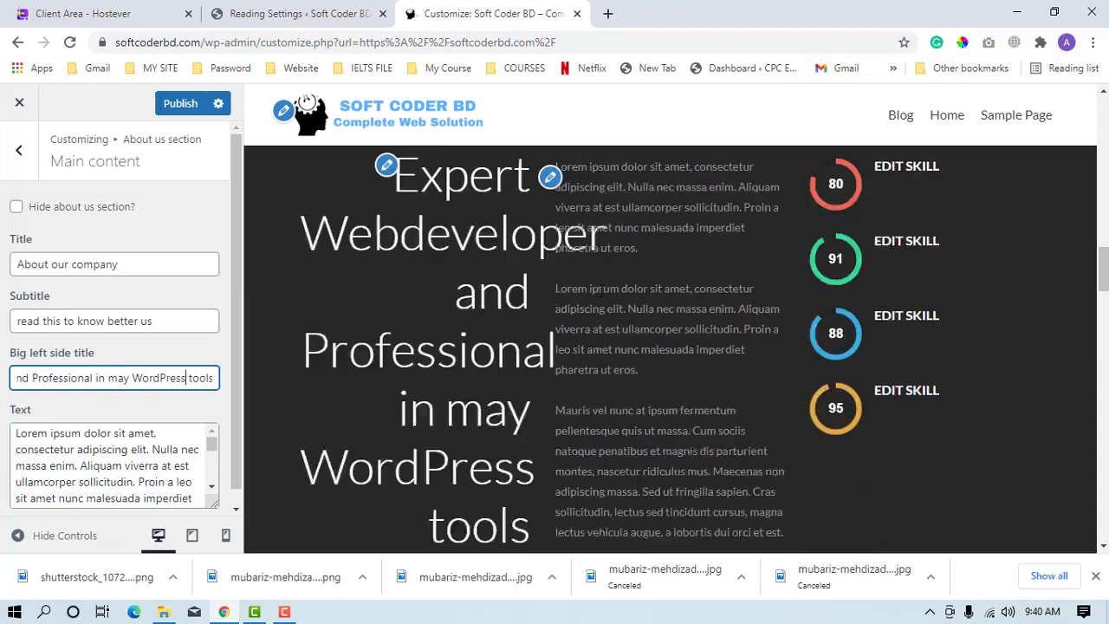
scroll(601, 290, "up", 10)
scroll(609, 377, "down", 7)
scroll(611, 379, "up", 2)
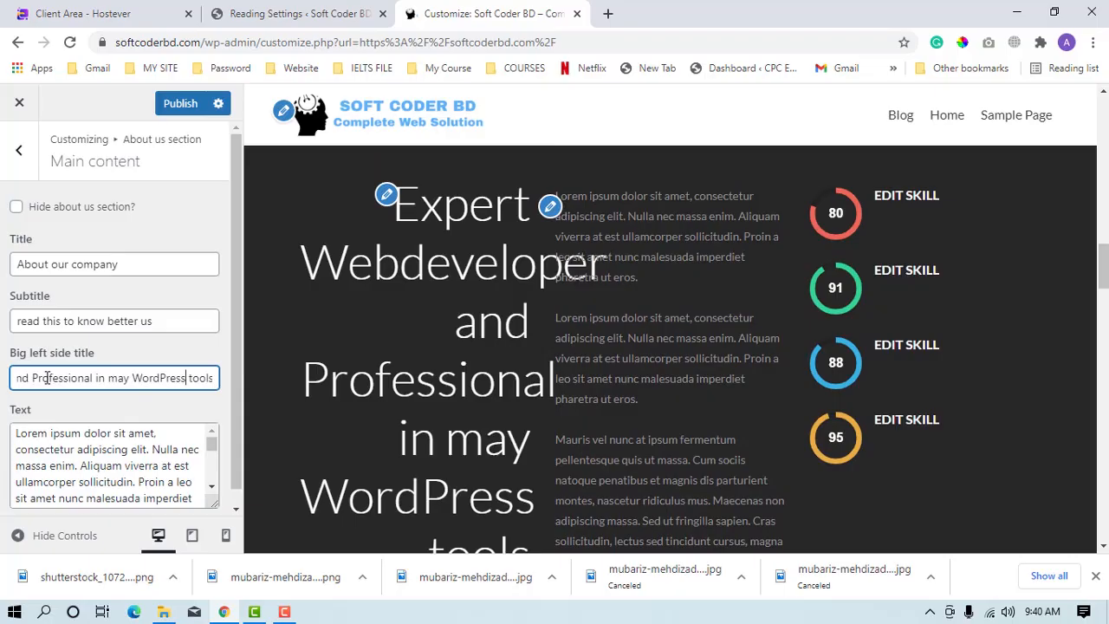
Replace "Webdeveloper" in the big left side title with the spelling suggestion "Redeveloper" and shorten the word to "Redevelope".
left_click_drag(22, 384, 10, 379)
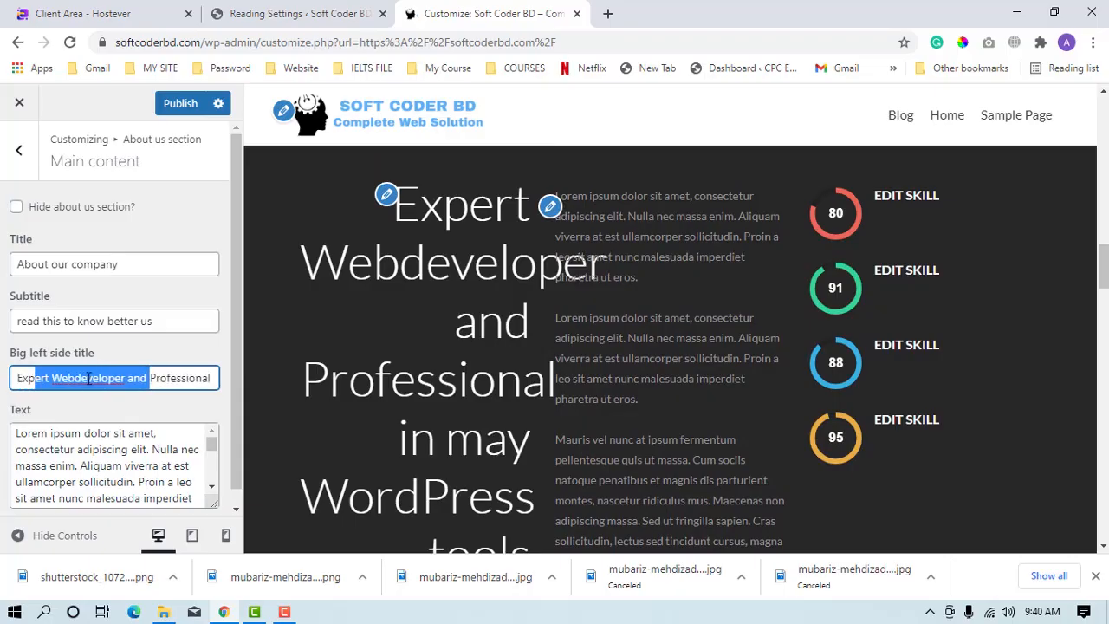
left_click(88, 378)
right_click(88, 378)
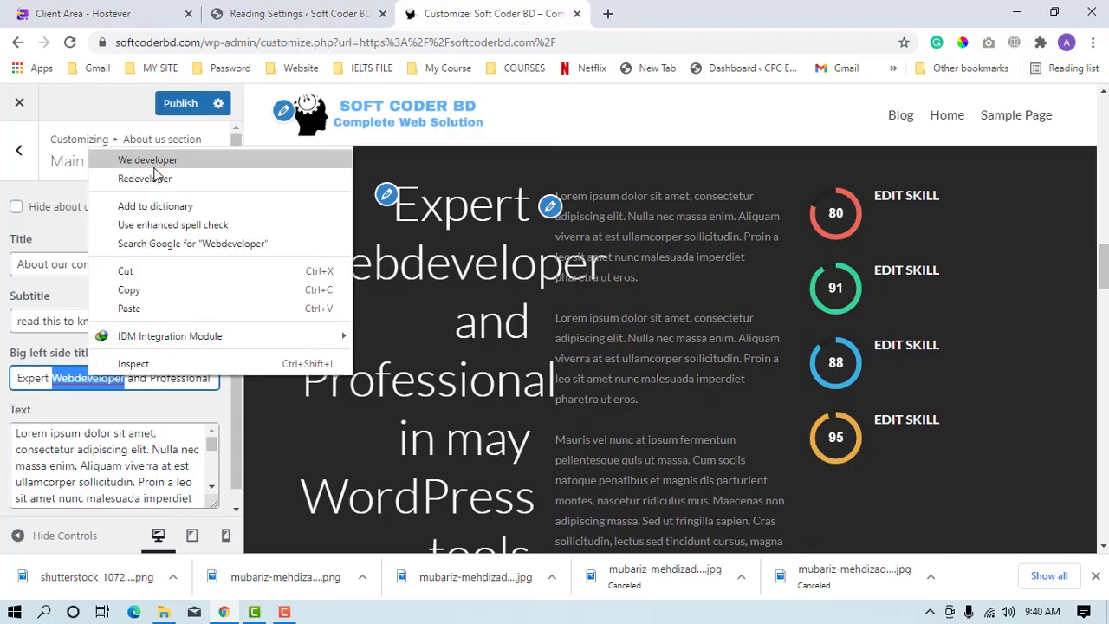
left_click(145, 179)
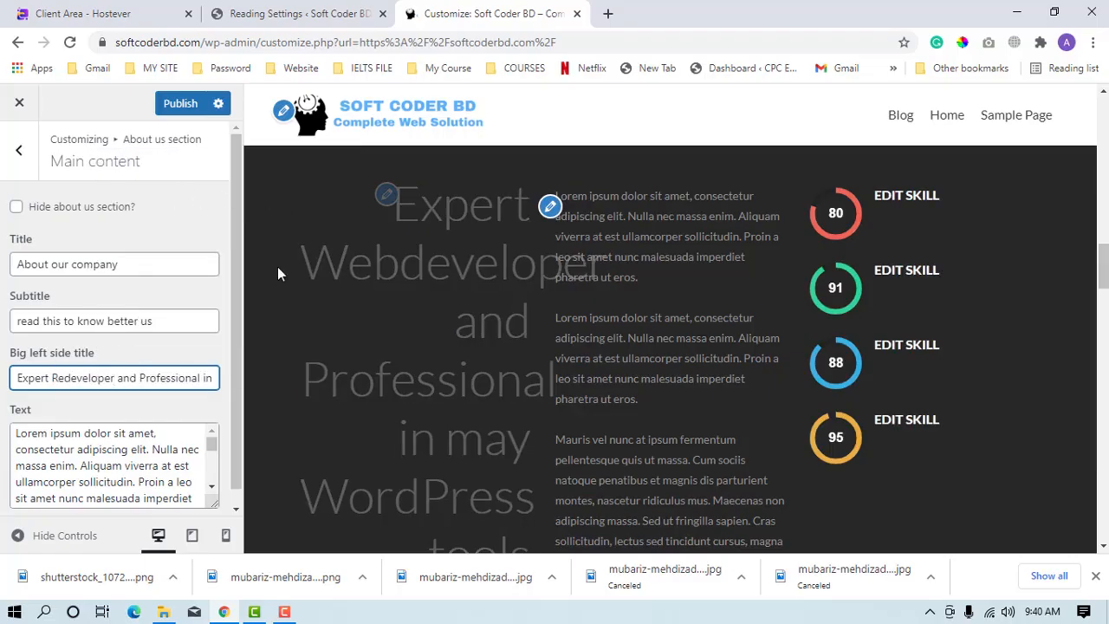
scroll(566, 369, "down", 1)
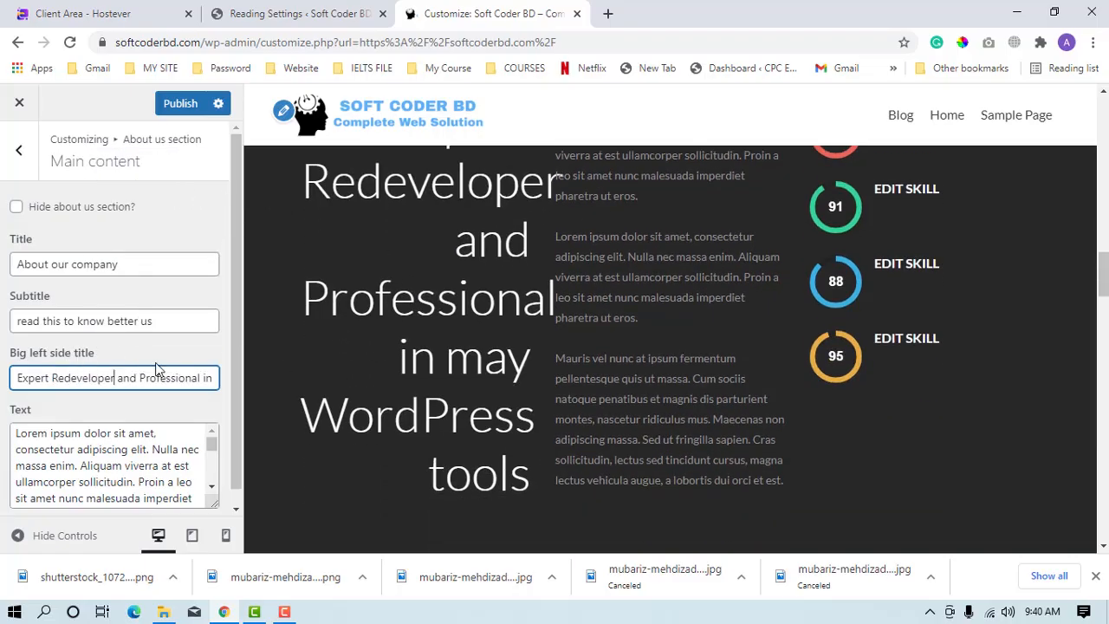
key("BackSpace")
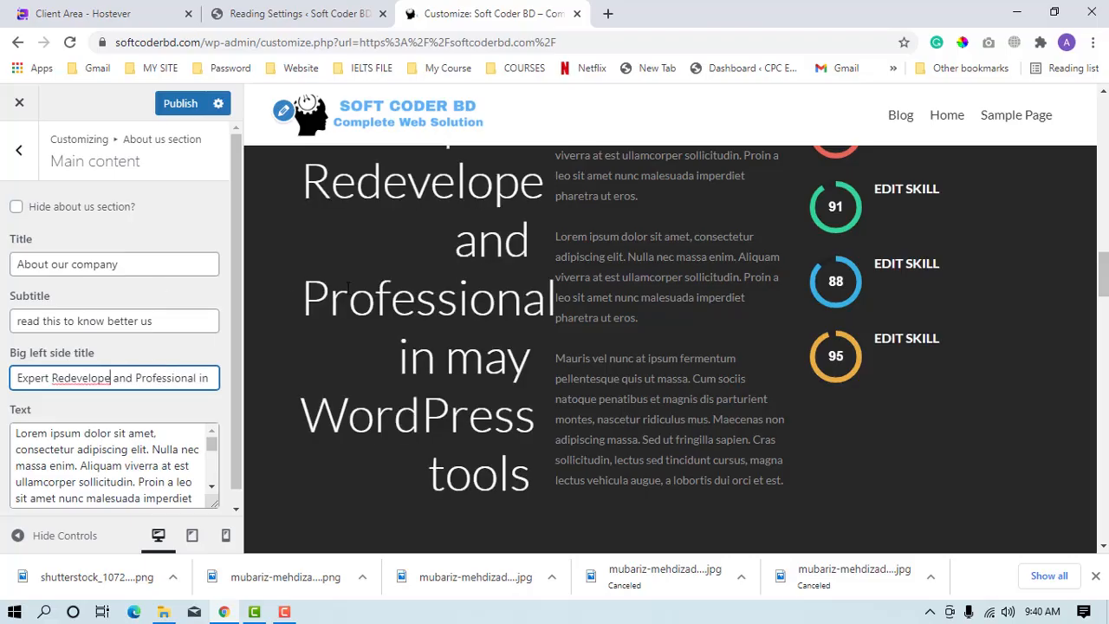
scroll(516, 262, "down", 1)
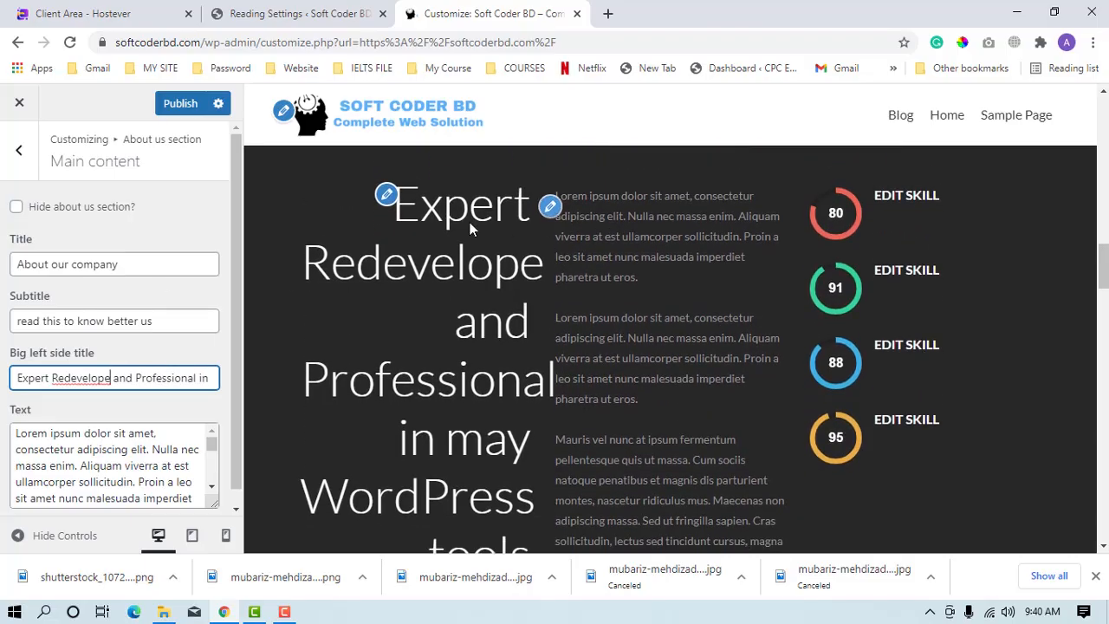
scroll(51, 347, "down", 1)
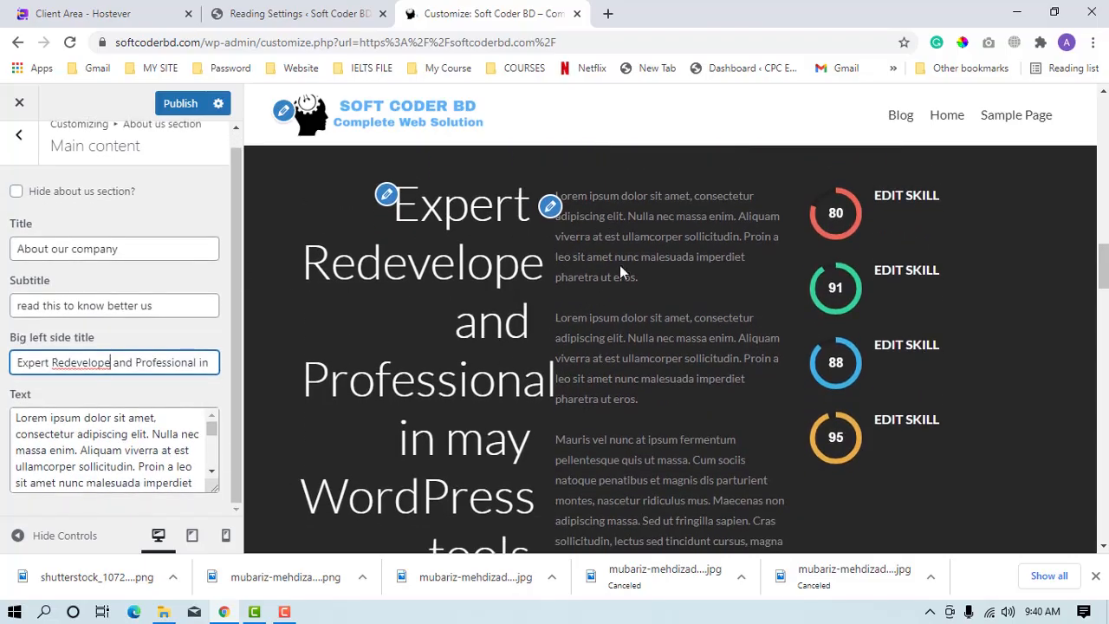
Review the About us description text and the skills in the page preview, and return to the About us section's list.
scroll(621, 271, "down", 4)
left_click_drag(16, 433, 76, 435)
scroll(77, 435, "down", 3)
scroll(901, 301, "up", 8)
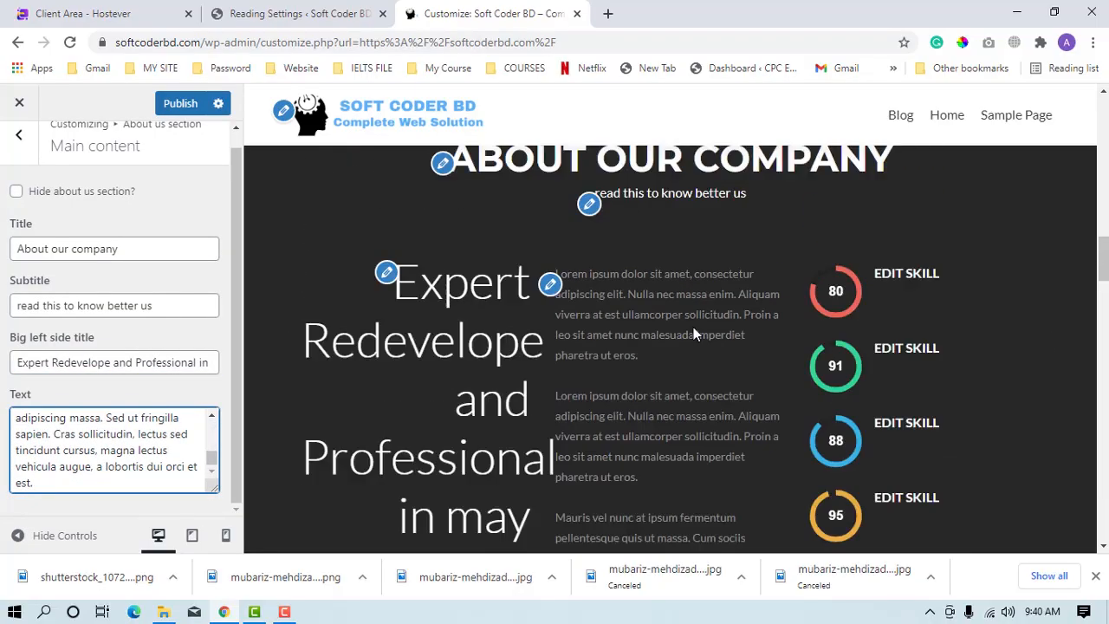
scroll(886, 327, "down", 2)
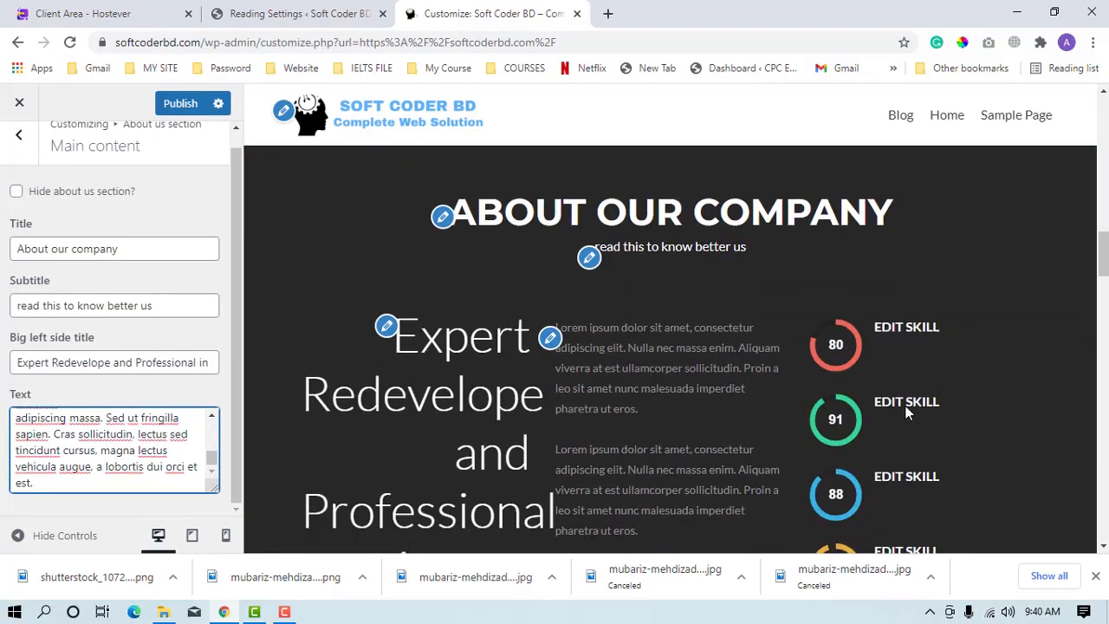
scroll(929, 516, "down", 3)
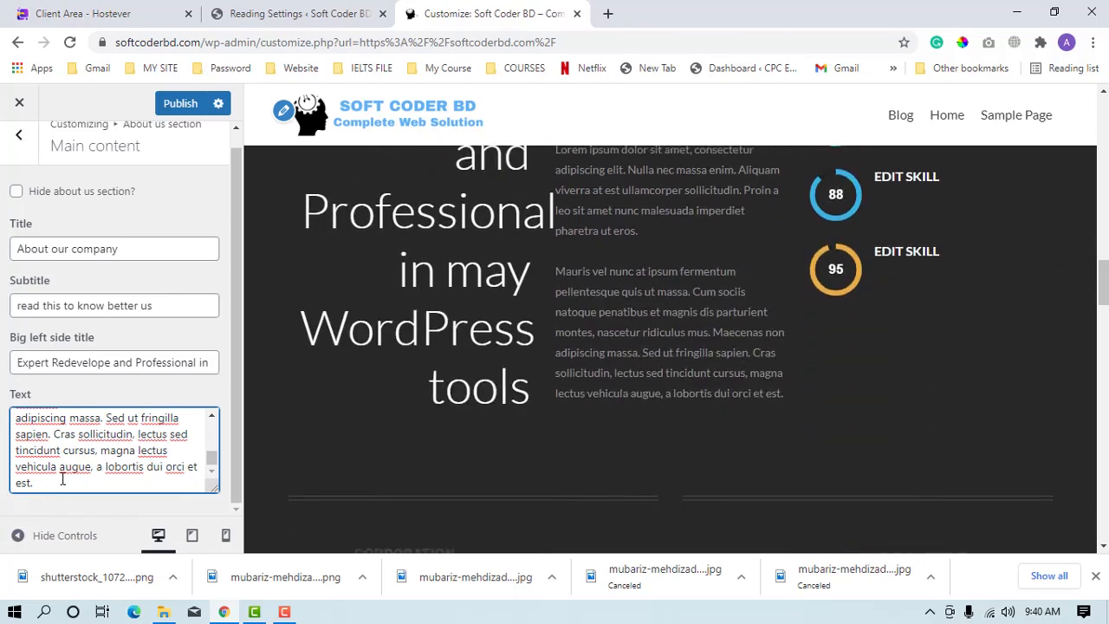
left_click(18, 134)
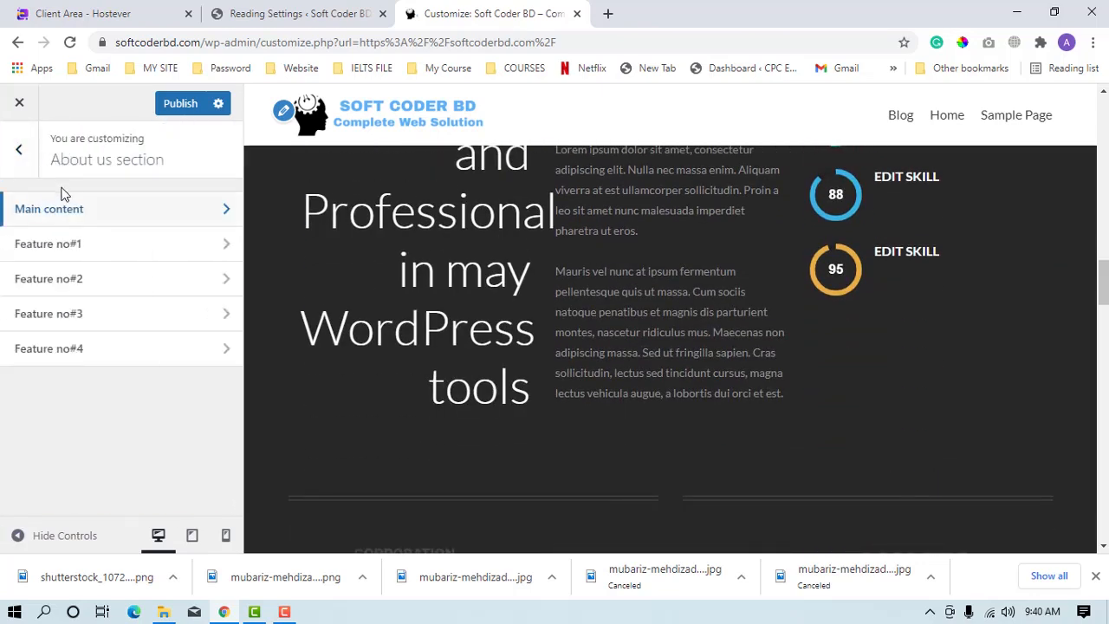
Set the Feature no#1 title in the About us section to "Graphics Design", using the spelling suggestion for "Graphics".
left_click(85, 249)
left_click_drag(96, 238, 2, 249)
type("Grapic")
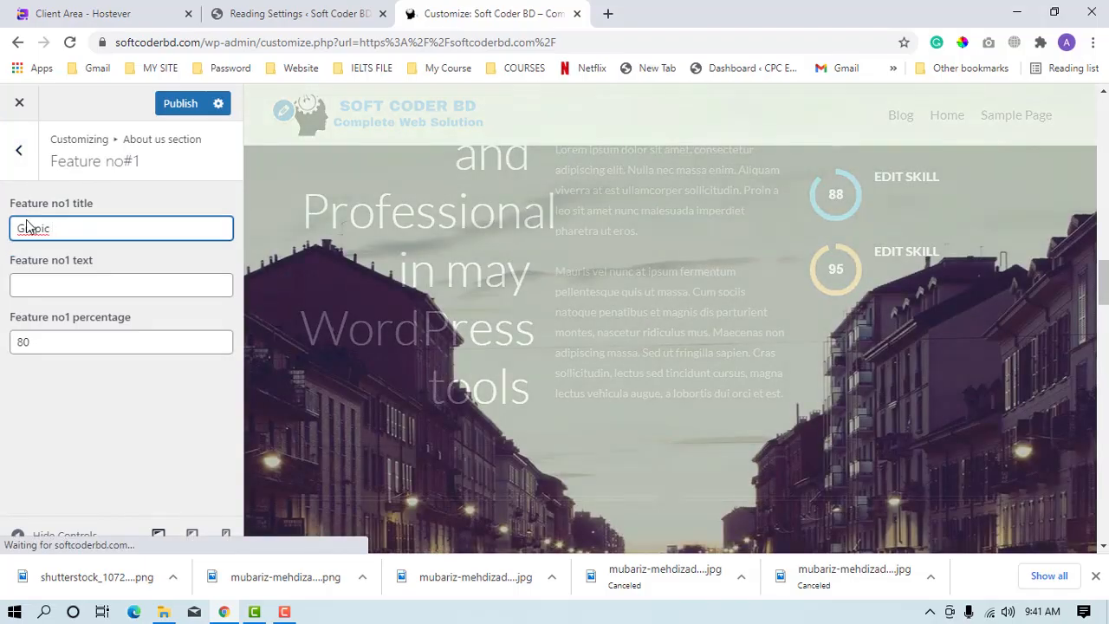
right_click(30, 228)
left_click(52, 232)
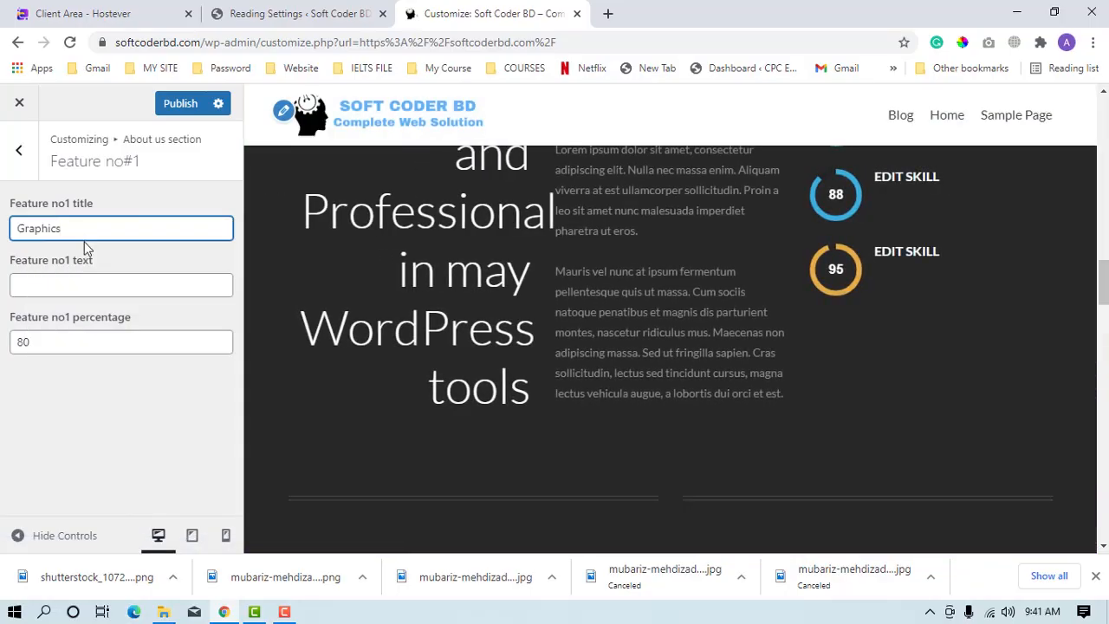
type("Design")
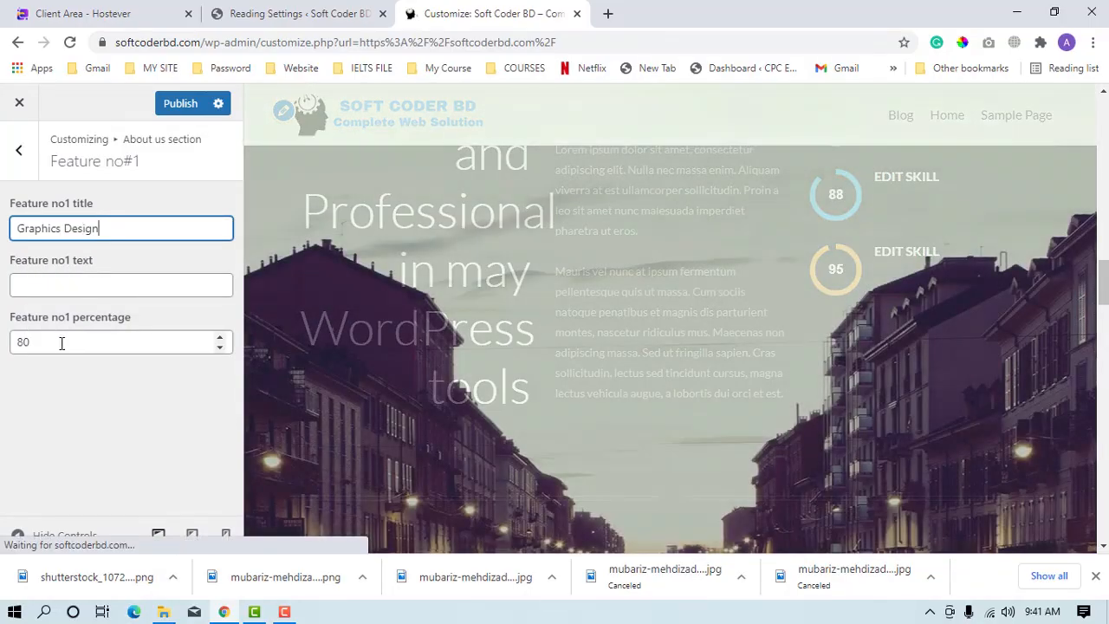
Set the Feature no#1 percentage to 95.
left_click_drag(60, 342, 8, 342)
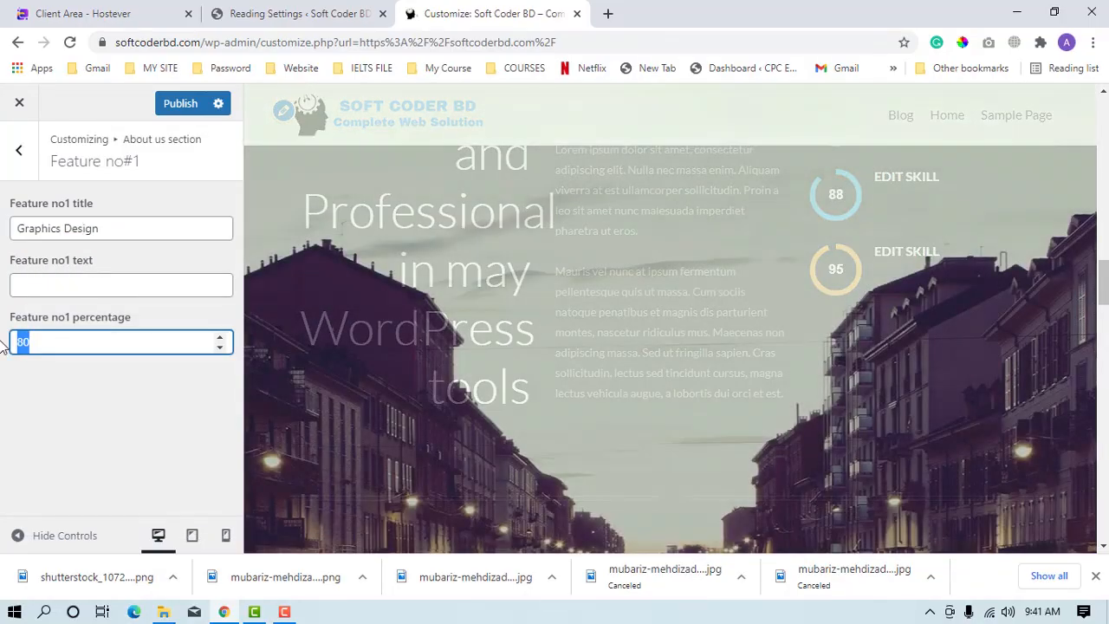
type("9+")
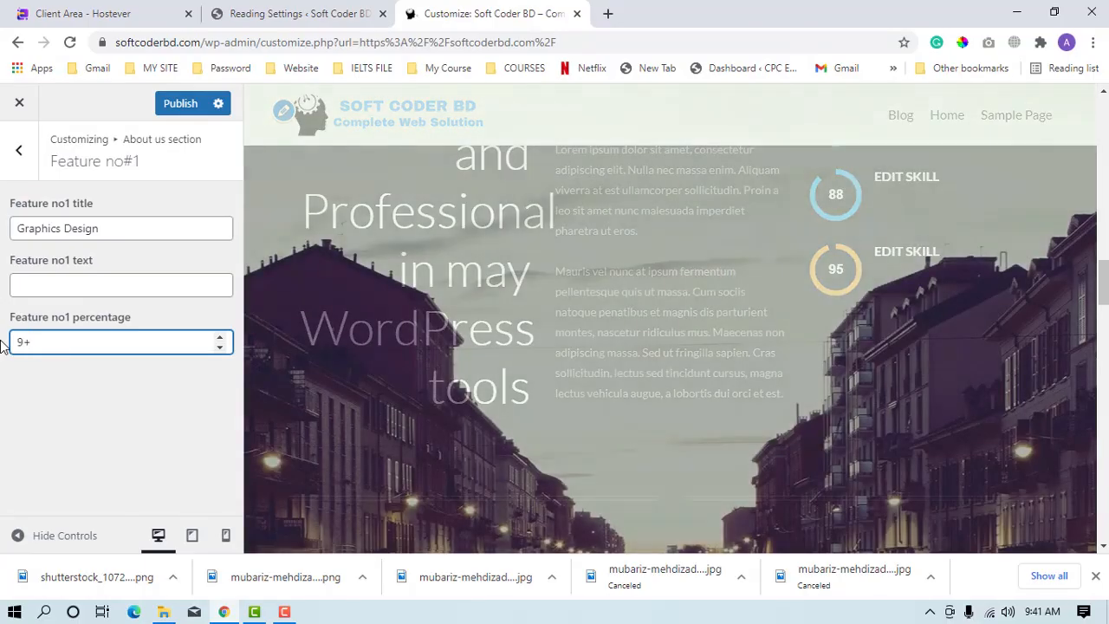
type("5")
key("BackSpace")
type("5")
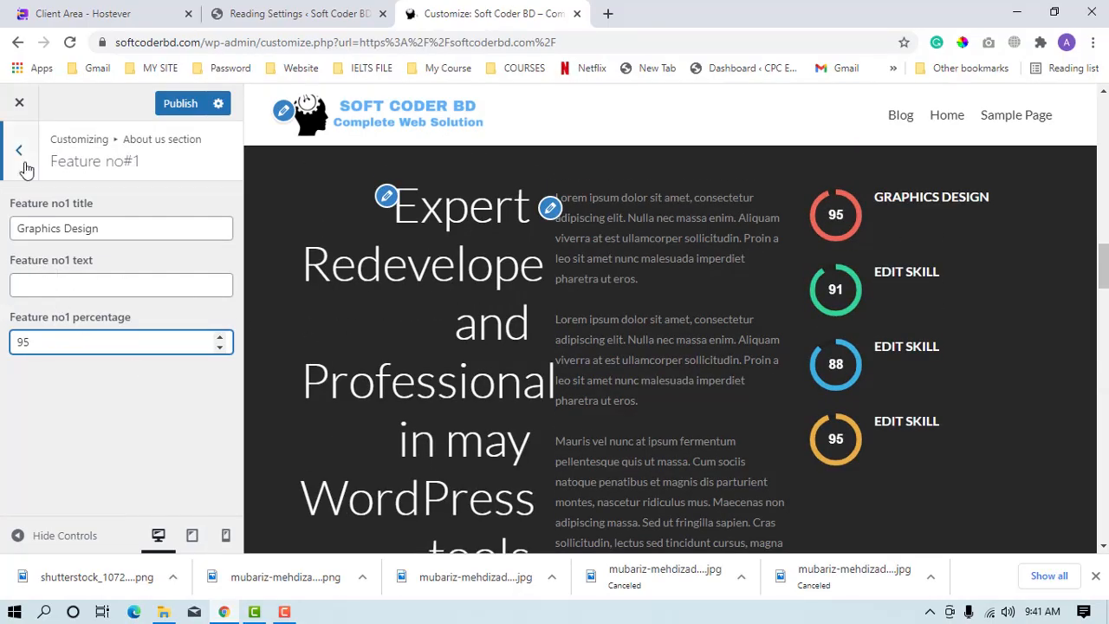
View the Feature no#2 settings and the client logos in the page preview, and return to the Frontpage sections list.
left_click(18, 151)
left_click(80, 286)
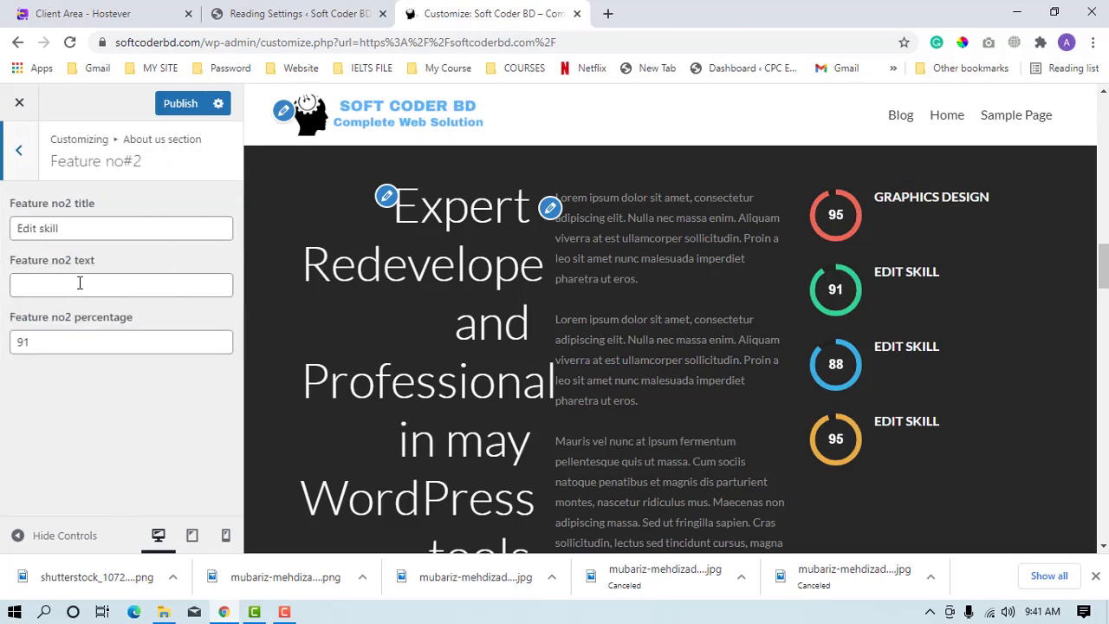
scroll(903, 360, "down", 5)
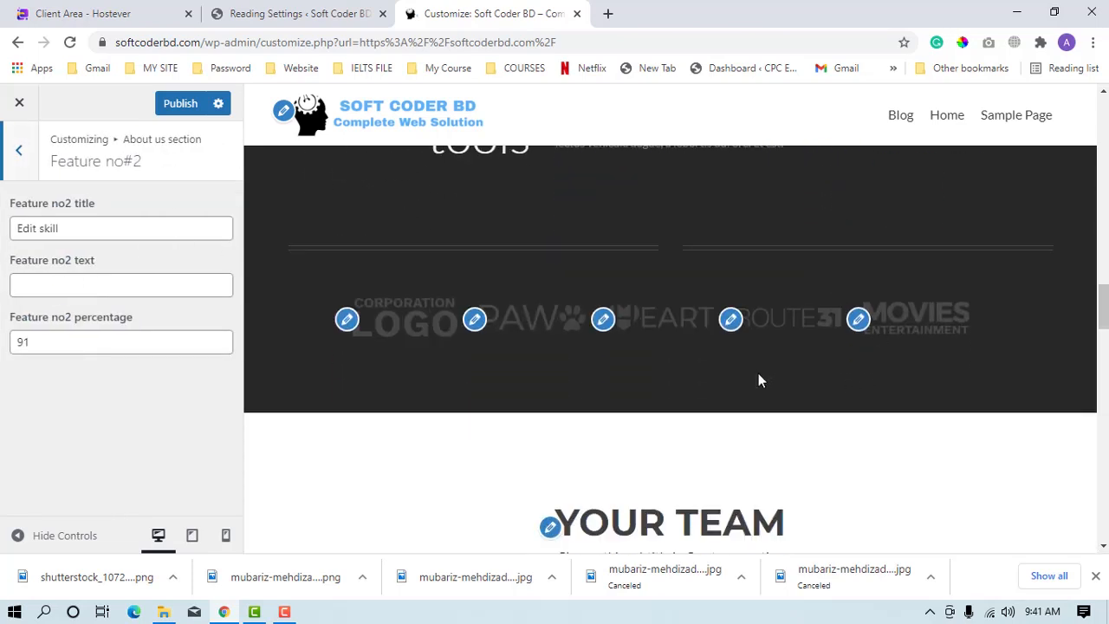
left_click(5, 138)
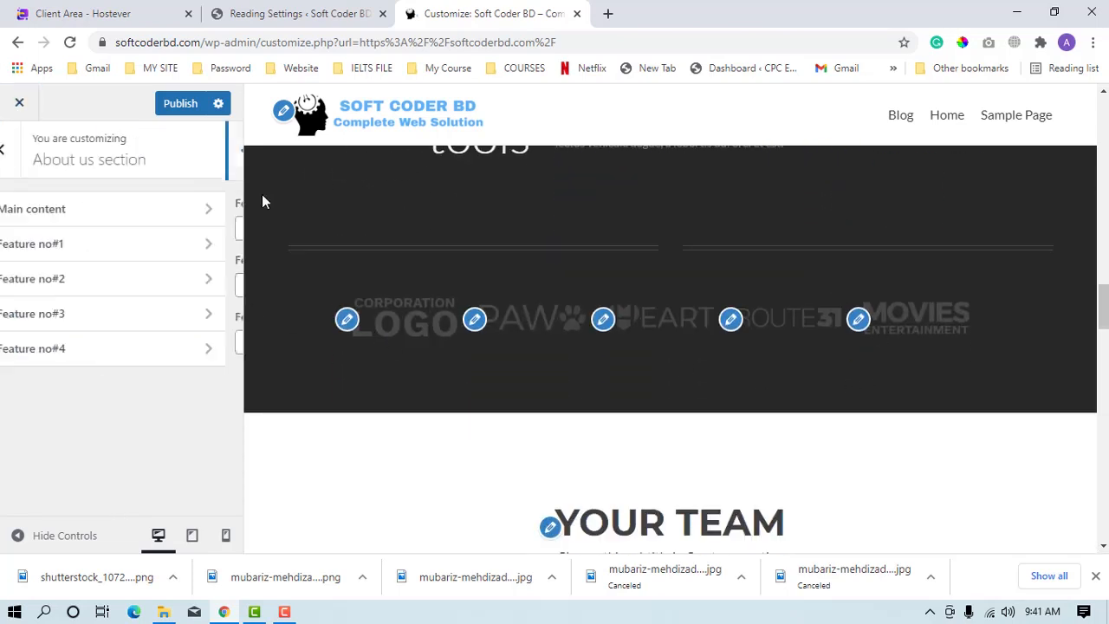
left_click(23, 174)
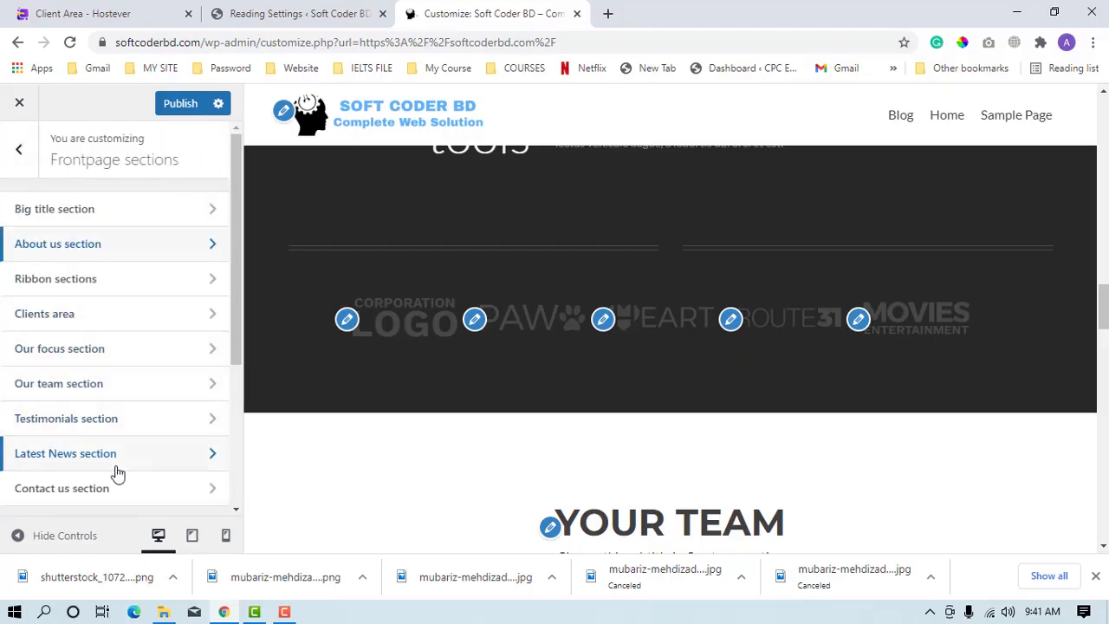
Open the Clients area and view the first client widget's link and image settings.
left_click(74, 319)
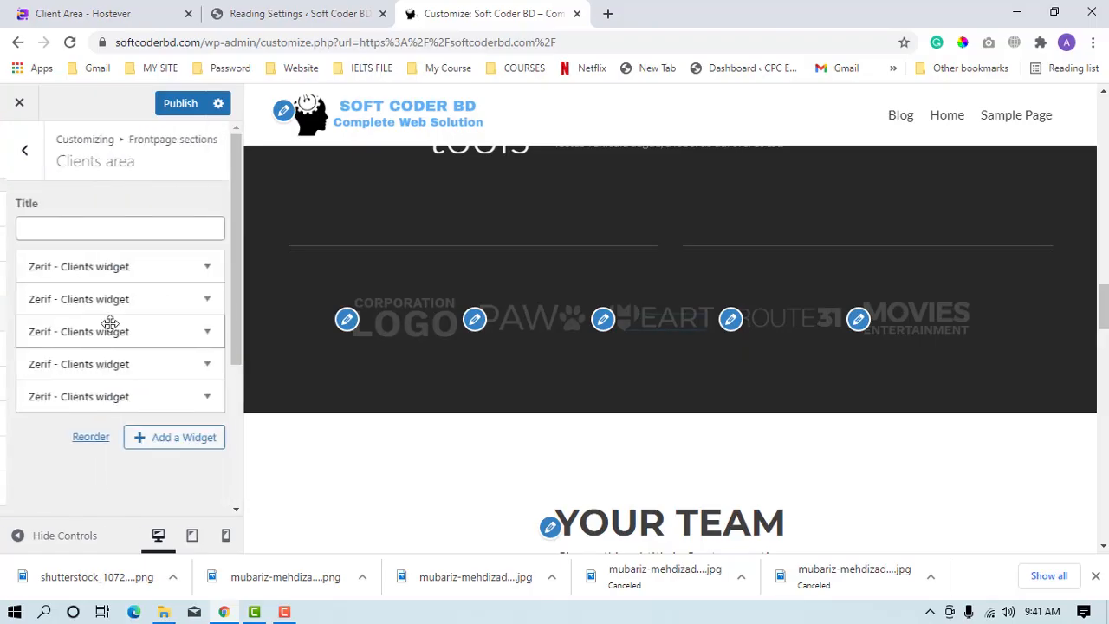
left_click(153, 271)
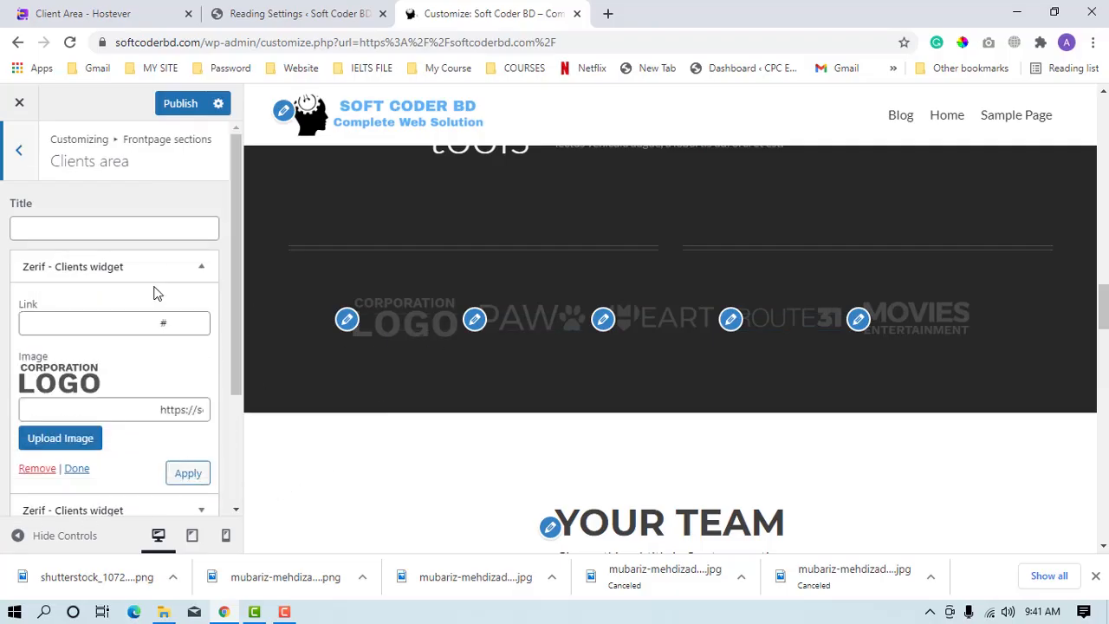
left_click(284, 611)
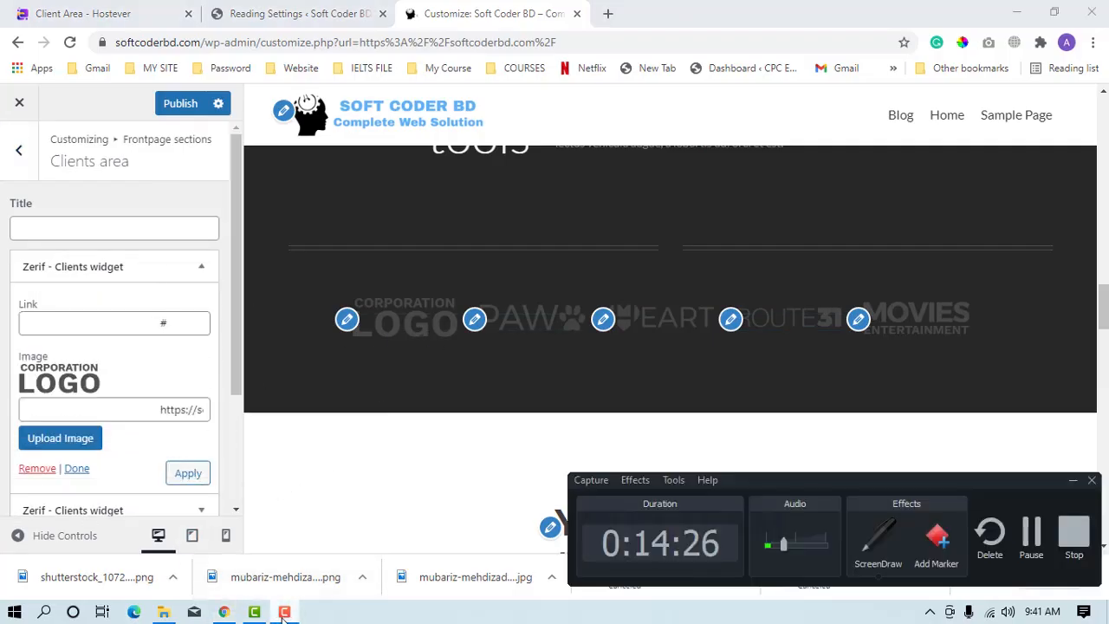
left_click(285, 612)
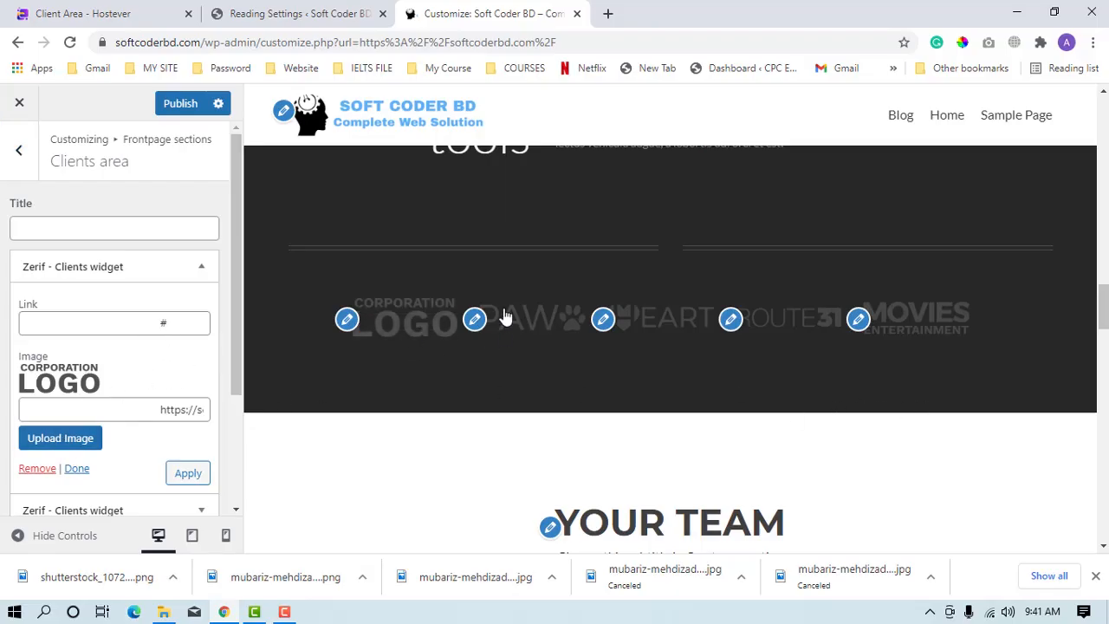
scroll(114, 396, "down", 2)
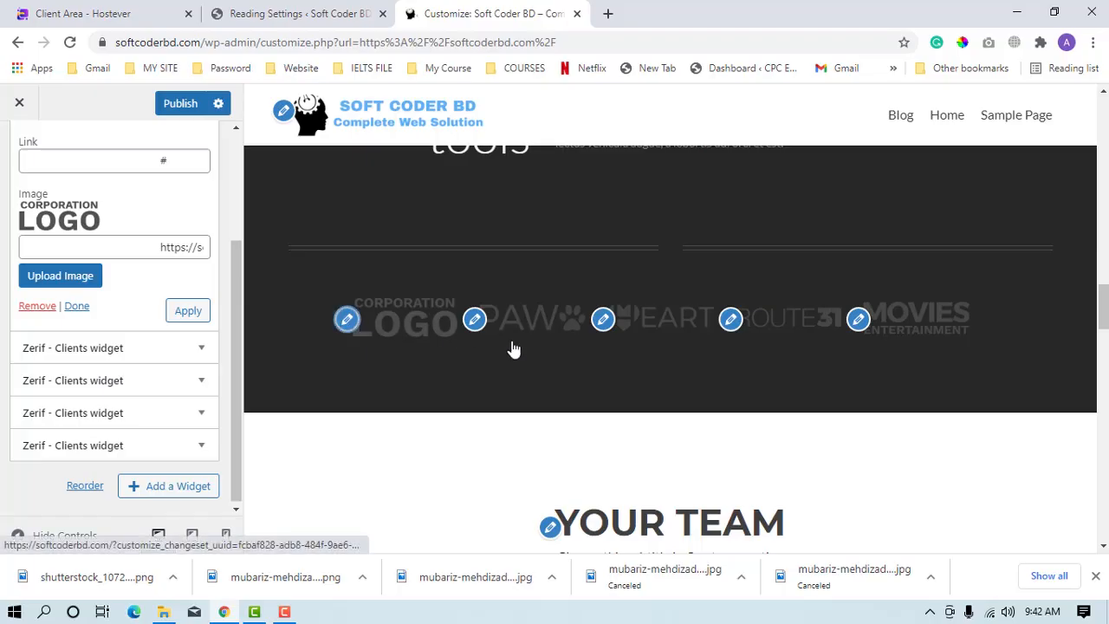
Replace the third client widget's "Heart" logo with cropped-cropped-LogoMakr-6DpaD0-1.png from the media library and review its link and image settings.
left_click(604, 322)
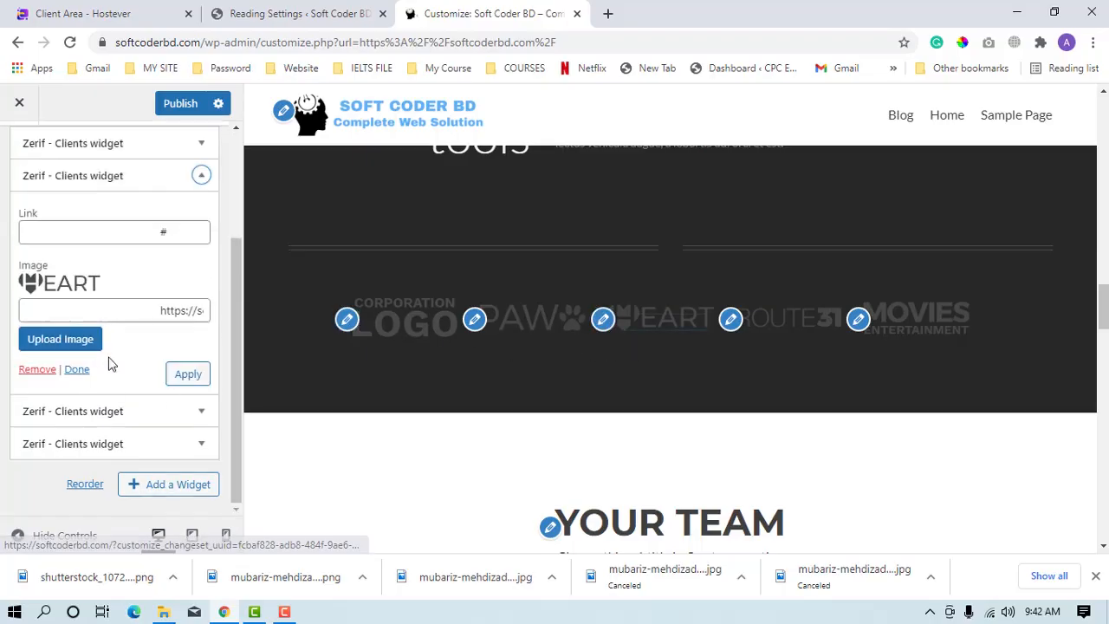
left_click(48, 341)
left_click(389, 295)
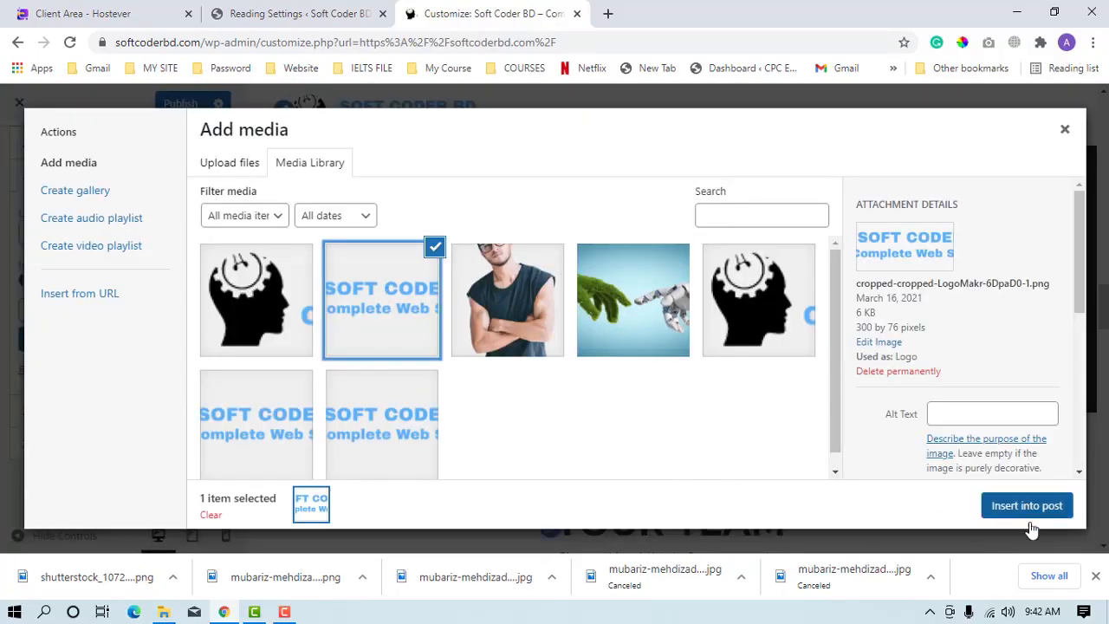
left_click(1030, 507)
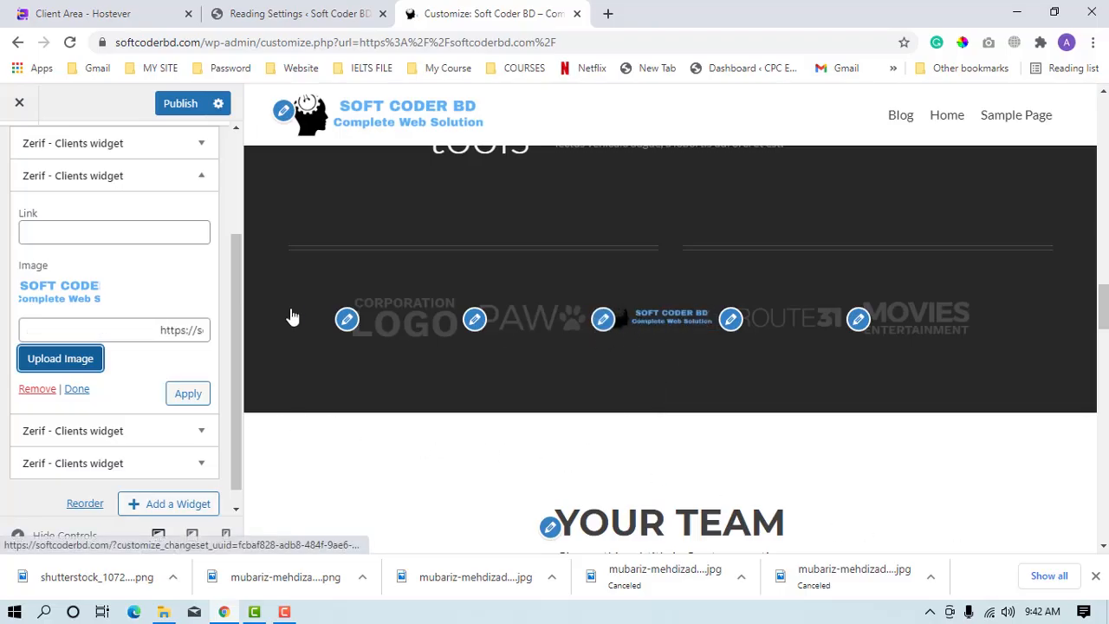
scroll(68, 452, "down", 1)
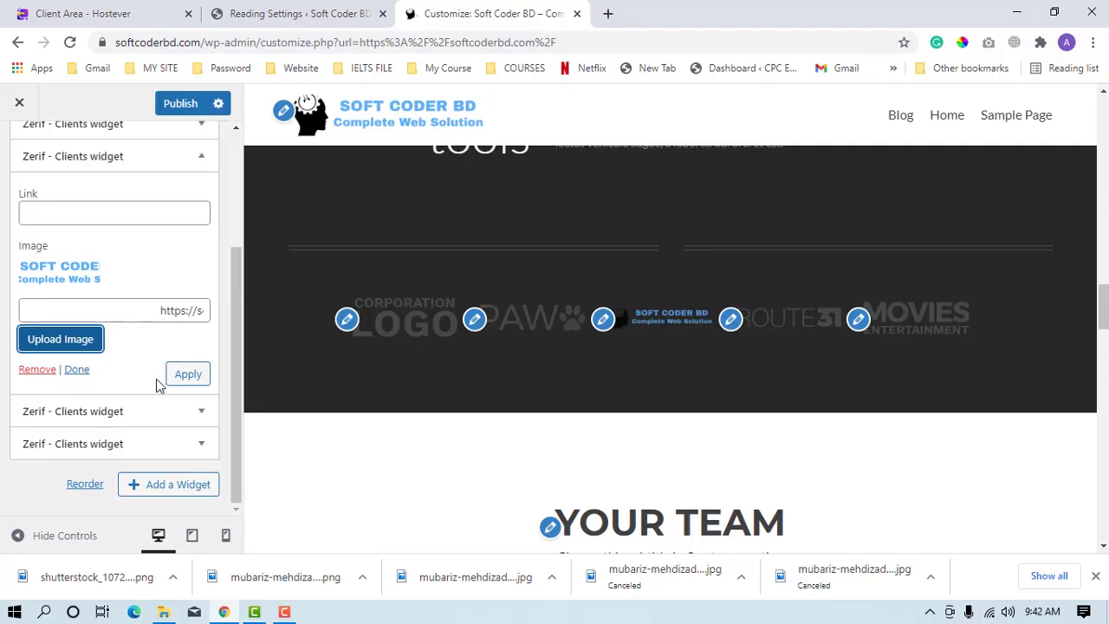
left_click(49, 219)
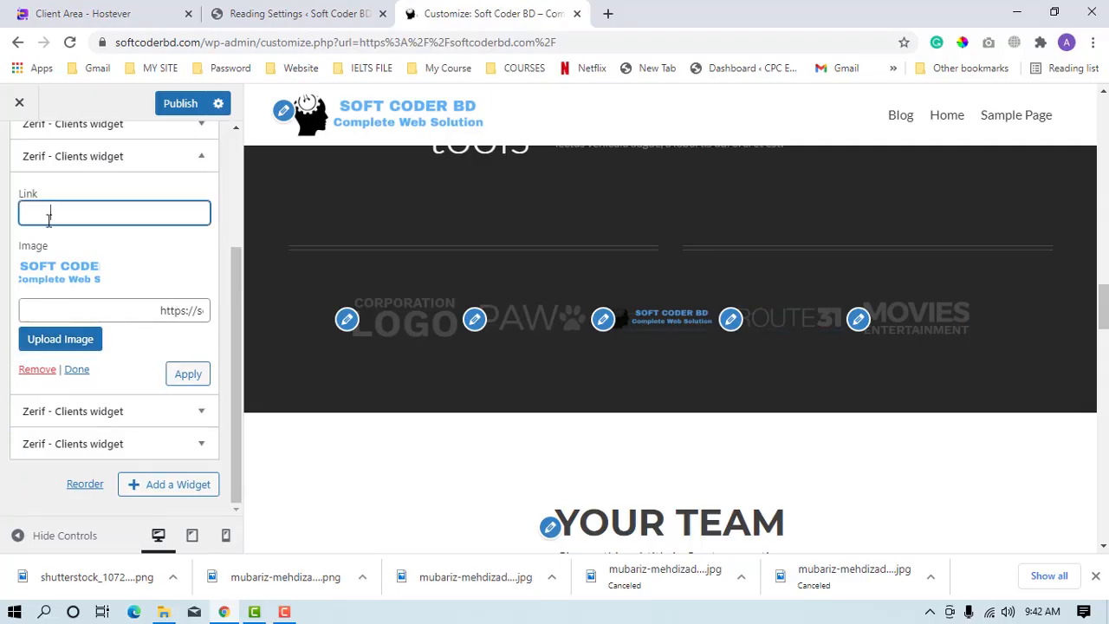
Open the Our team section's settings and change the title to "Our TEAM".
scroll(347, 521, "down", 3)
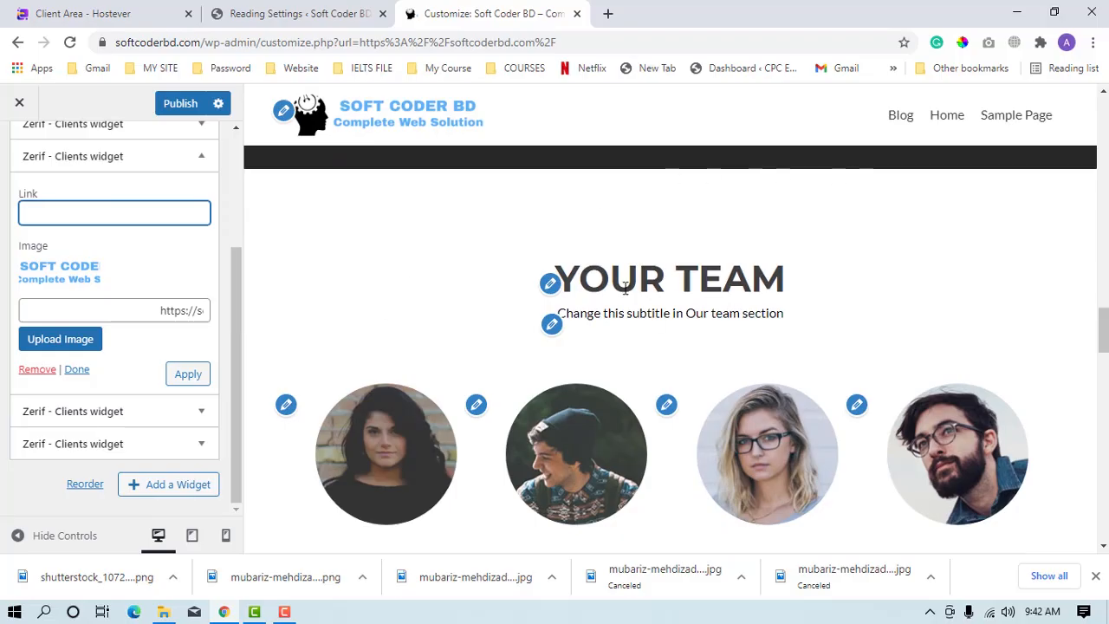
scroll(35, 162, "up", 5)
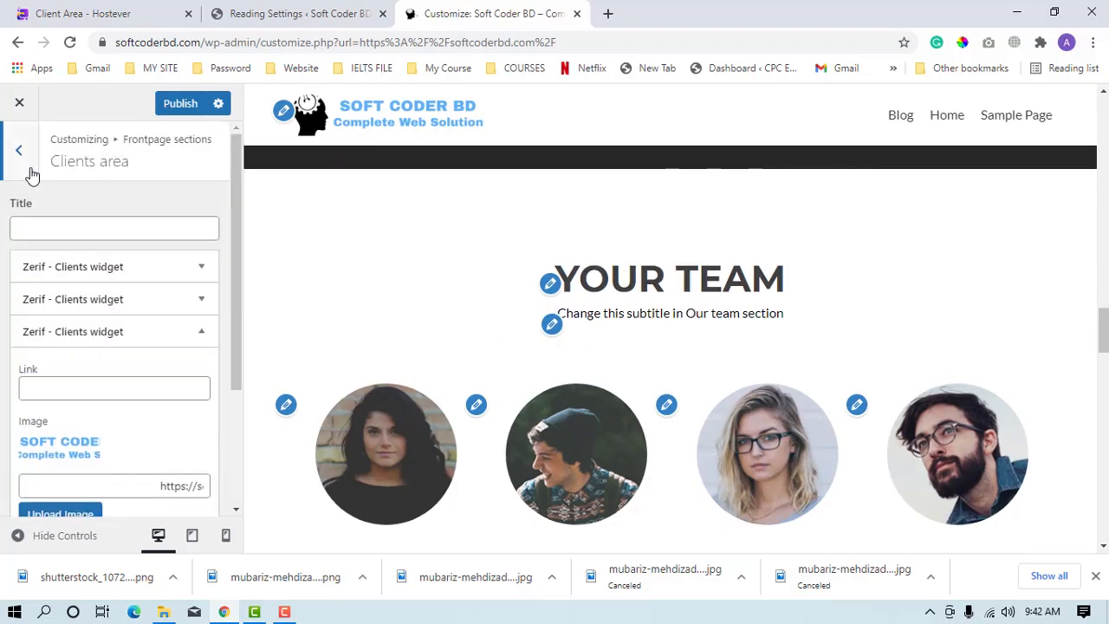
left_click(19, 148)
left_click(89, 310)
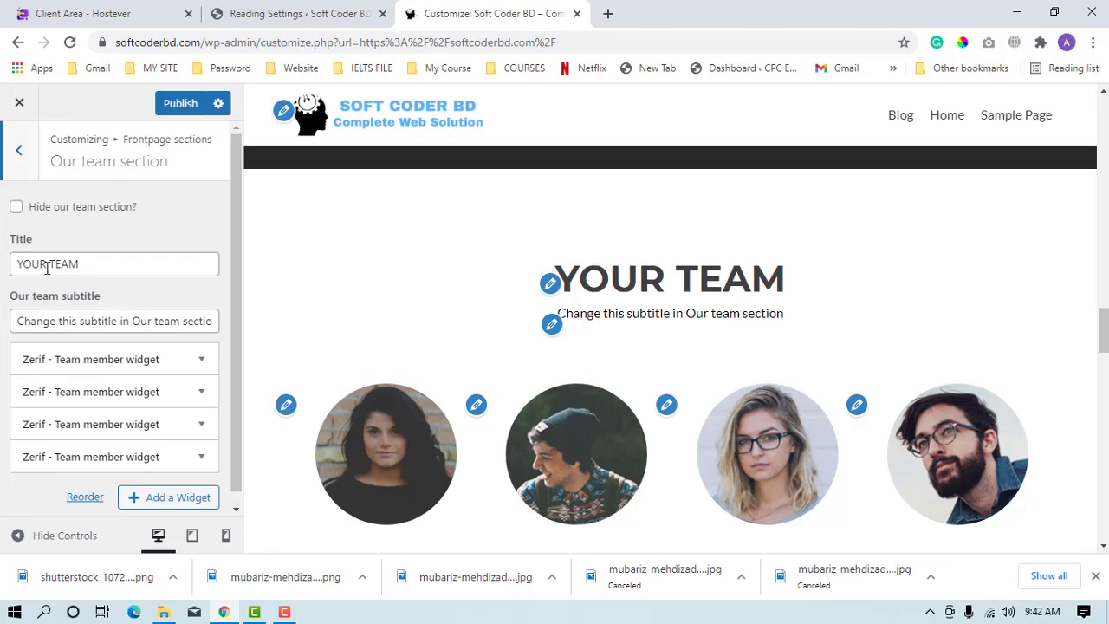
left_click_drag(47, 267, 1, 279)
type("Our")
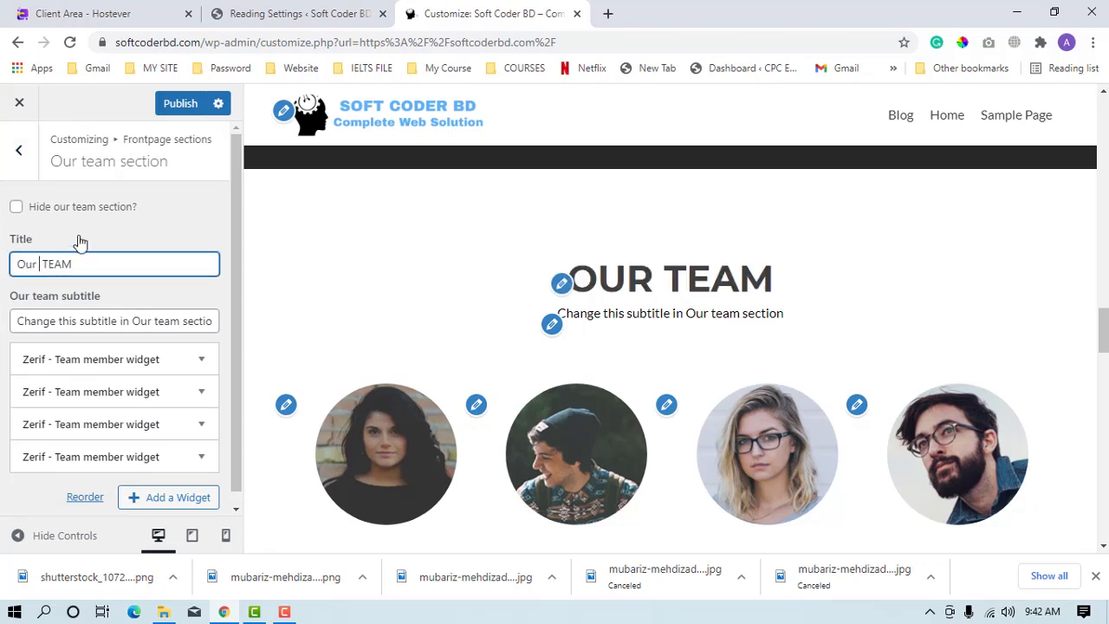
Replace the Our team subtitle with "We believe", using the suggested spelling for the misspelled "belive".
left_click(94, 320)
key("ctrl+a")
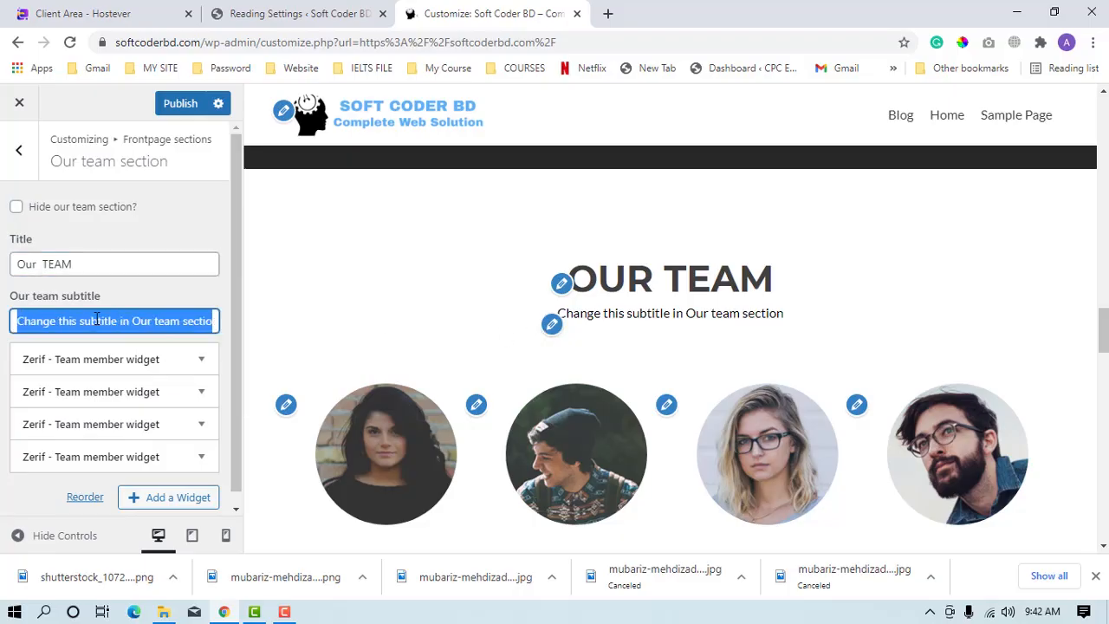
type("We belive")
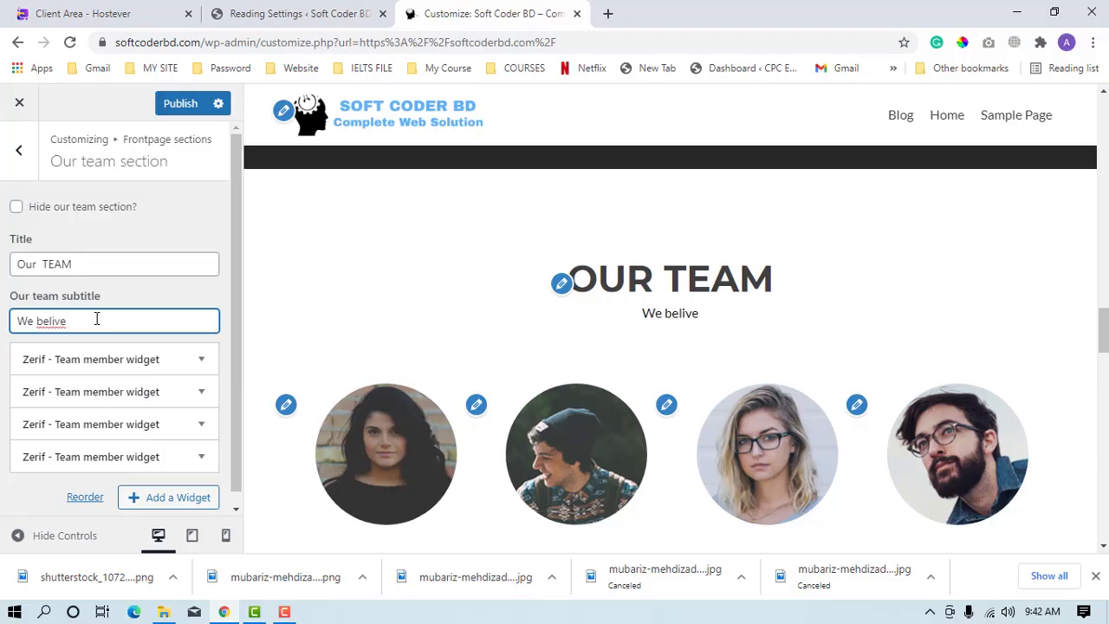
right_click(53, 319)
left_click(103, 322)
right_click(33, 322)
left_click(54, 323)
right_click(53, 321)
left_click(87, 337)
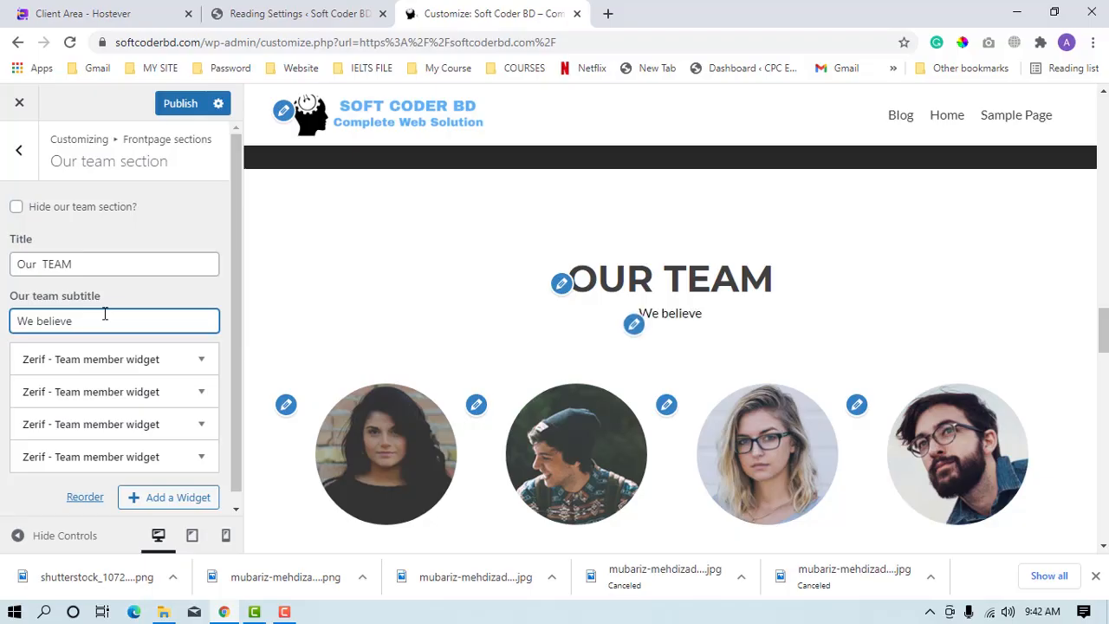
Extend the Our team subtitle with "on customer satisfication not on money".
type("on cus")
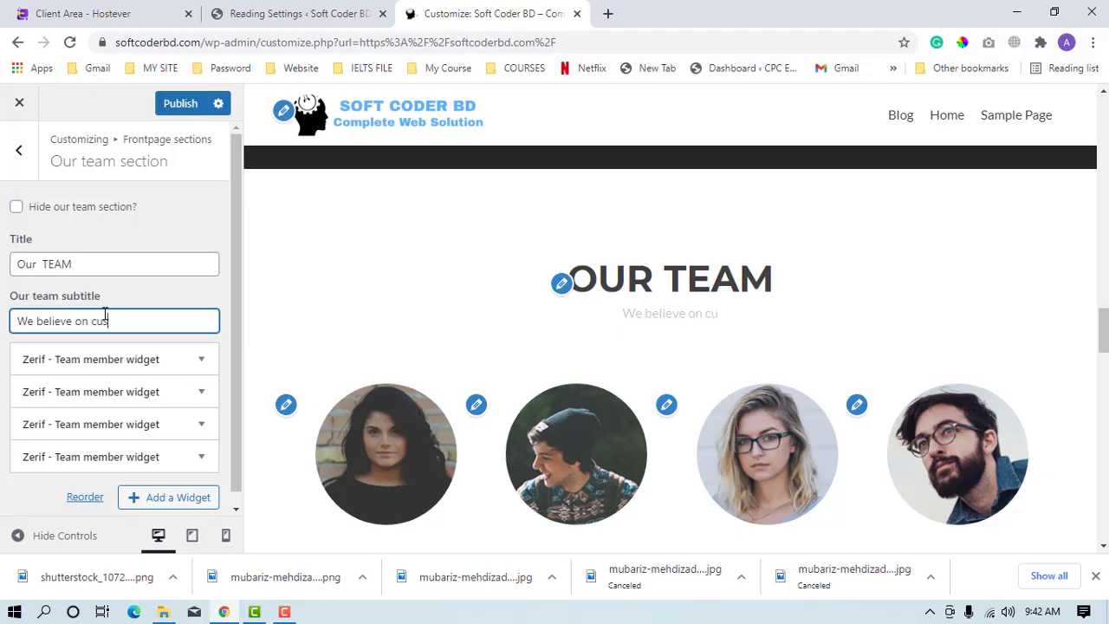
type("tomer")
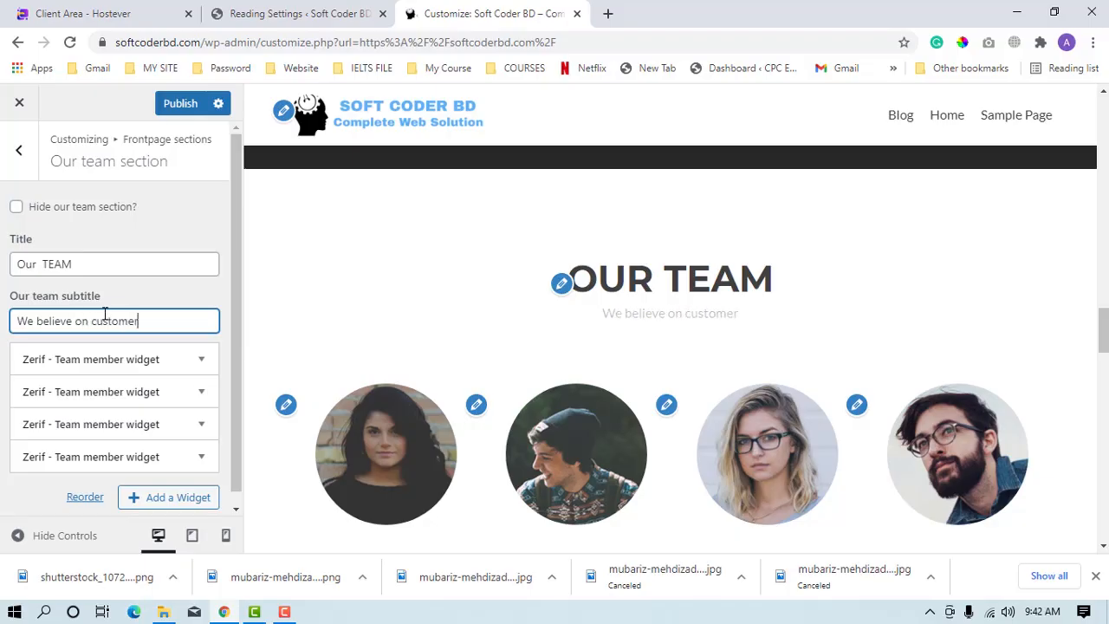
type(" sati")
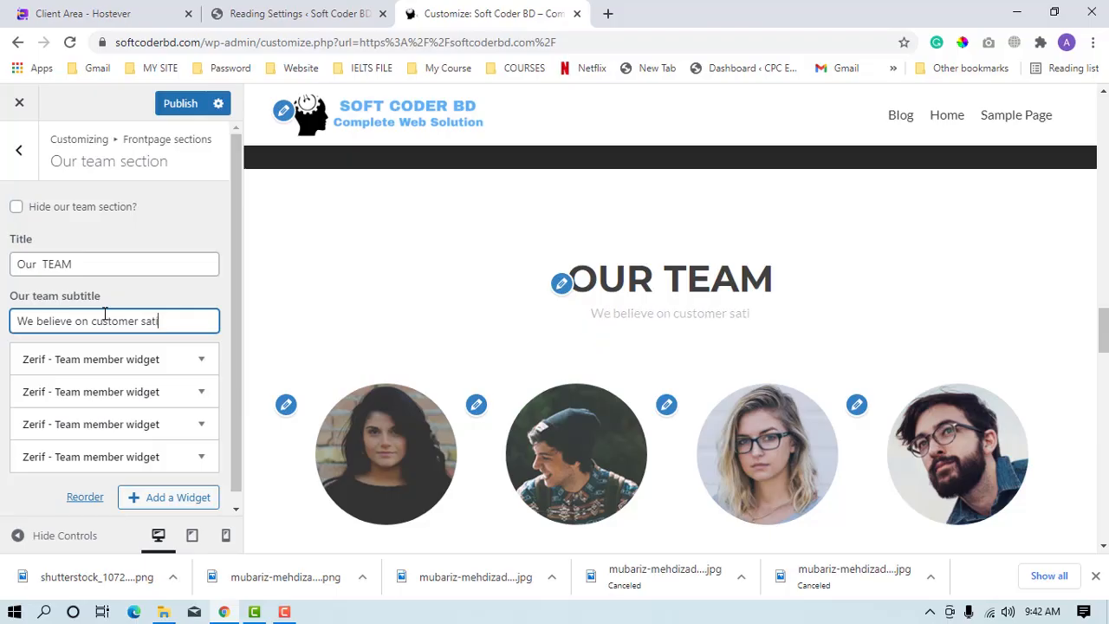
type("sfication")
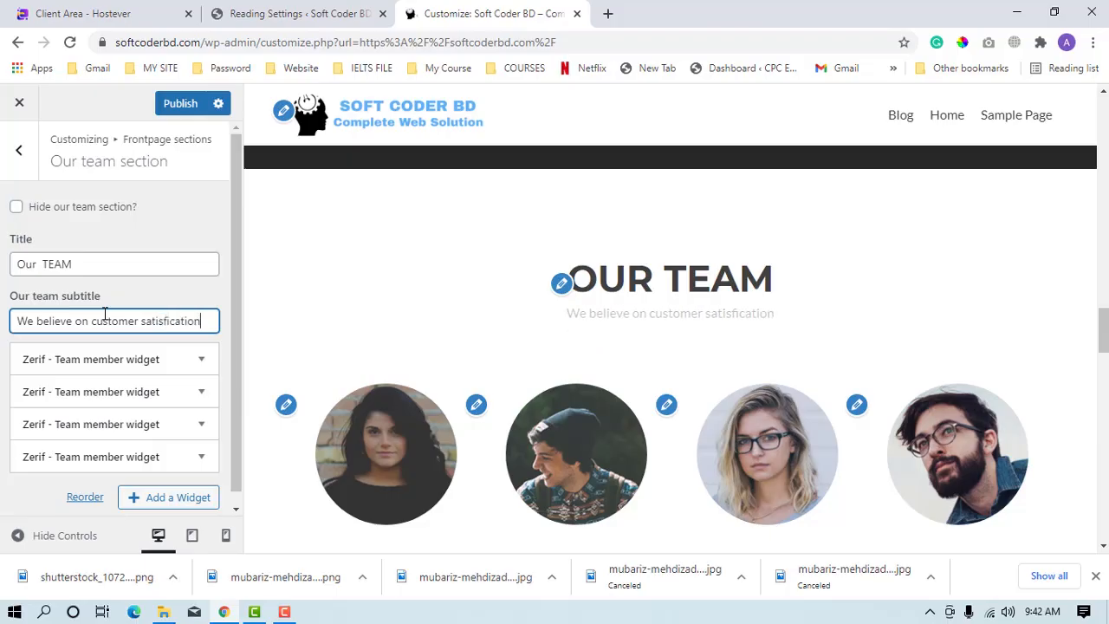
type(" not ")
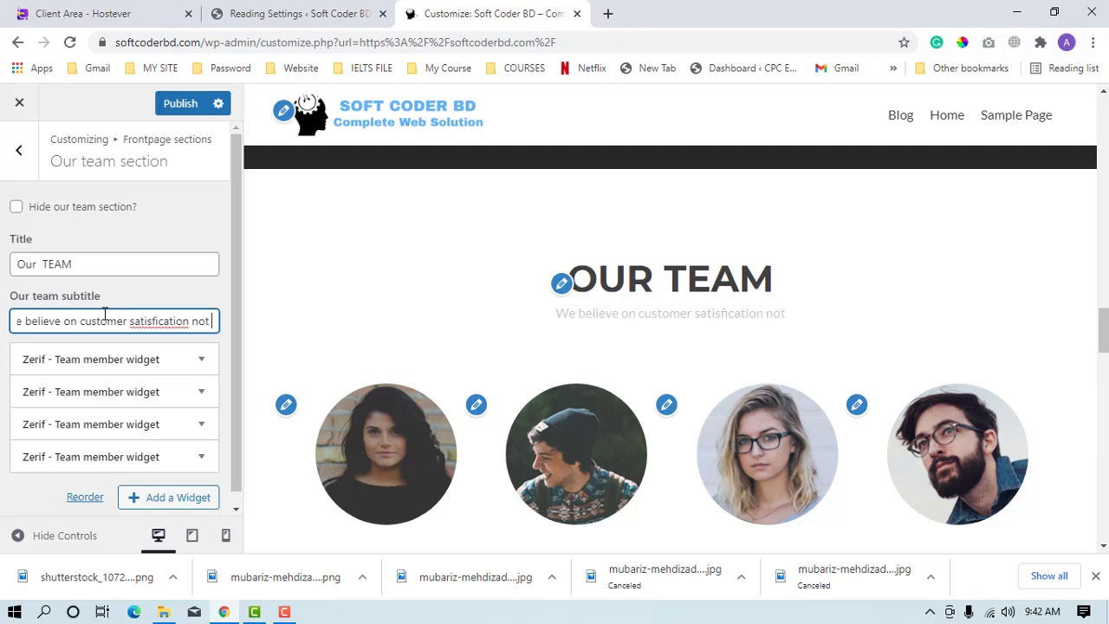
type("on money")
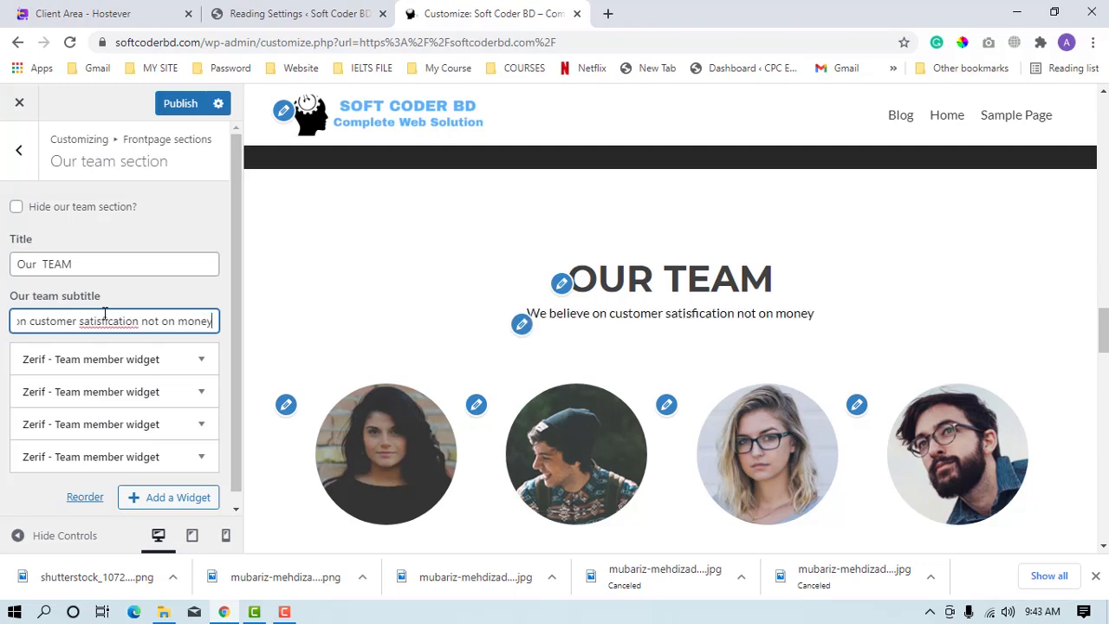
Correct "satisfication" in the Our team subtitle to the suggested spelling "satisfaction" and check the team section in the preview.
double_click(104, 314)
right_click(105, 313)
left_click(147, 330)
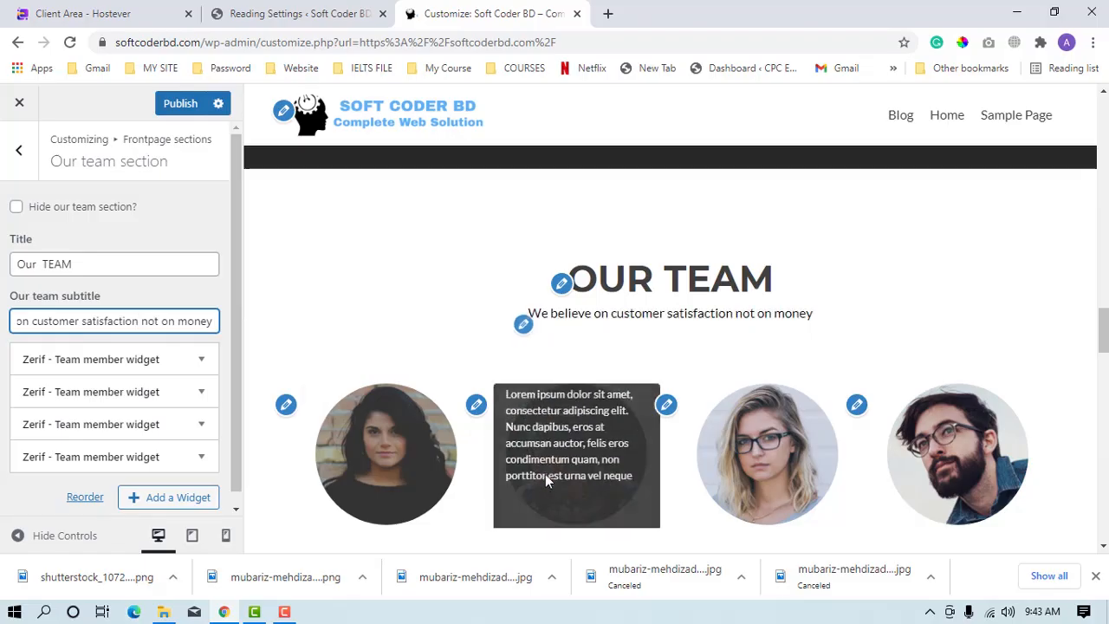
scroll(359, 379, "down", 1)
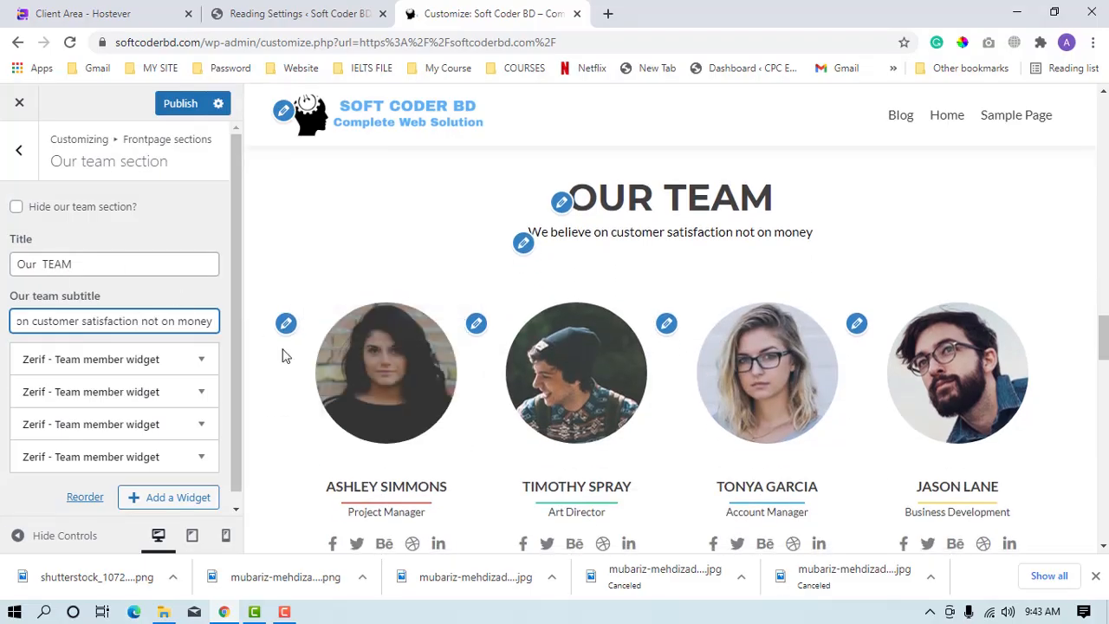
Expand the first team member widget and replace the placeholder name with the new member's name.
left_click(94, 364)
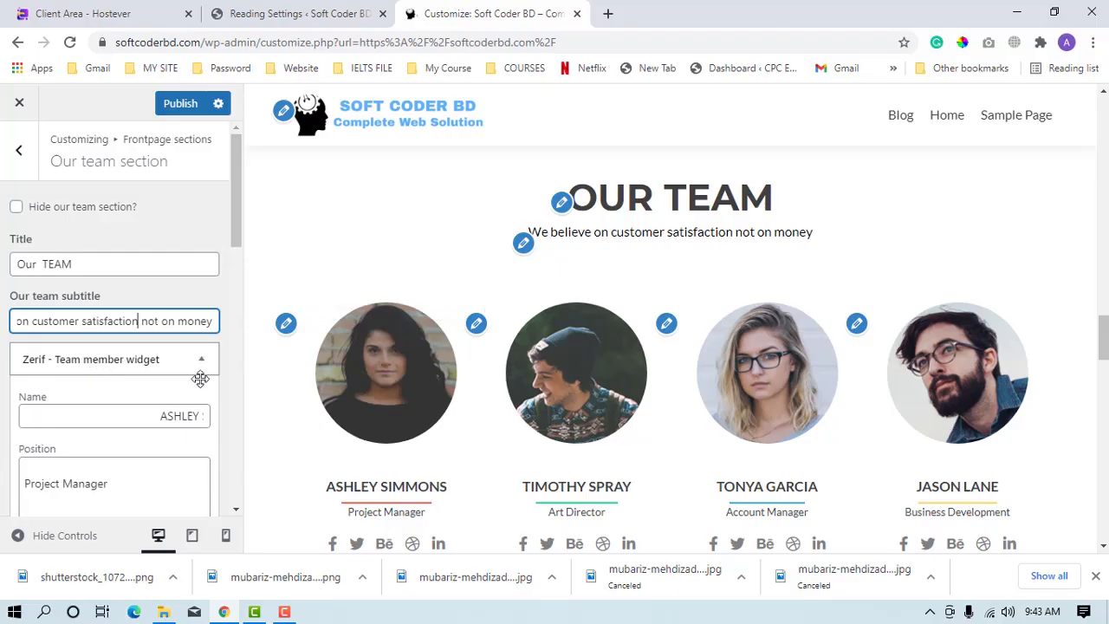
scroll(399, 408, "down", 2)
scroll(186, 439, "down", 1)
scroll(185, 436, "down", 1)
left_click_drag(162, 253, 60, 276)
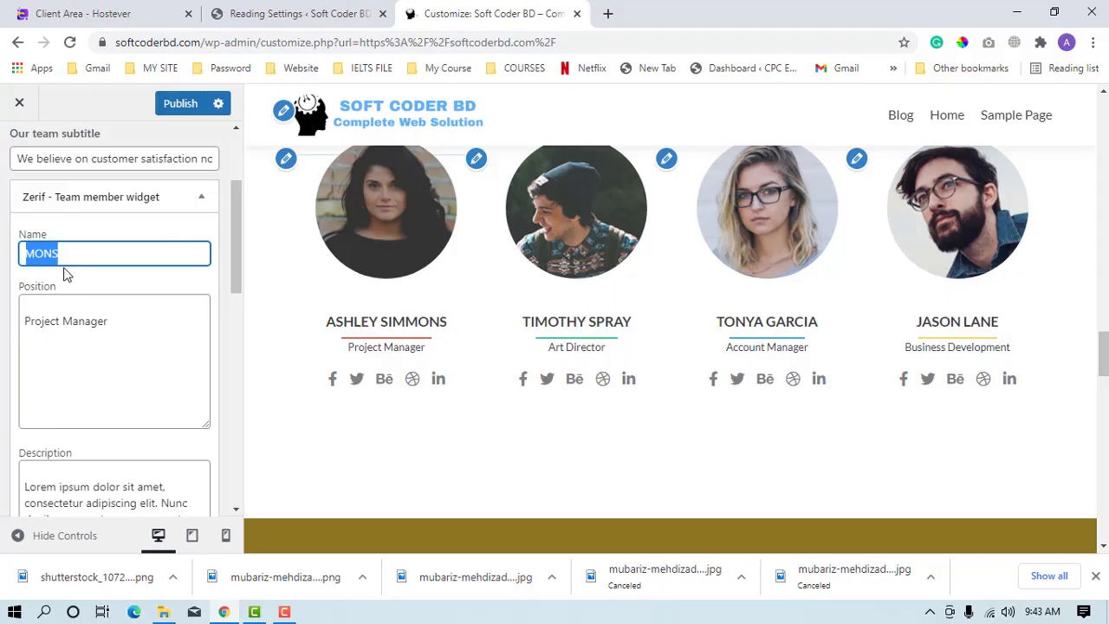
type("AB E")
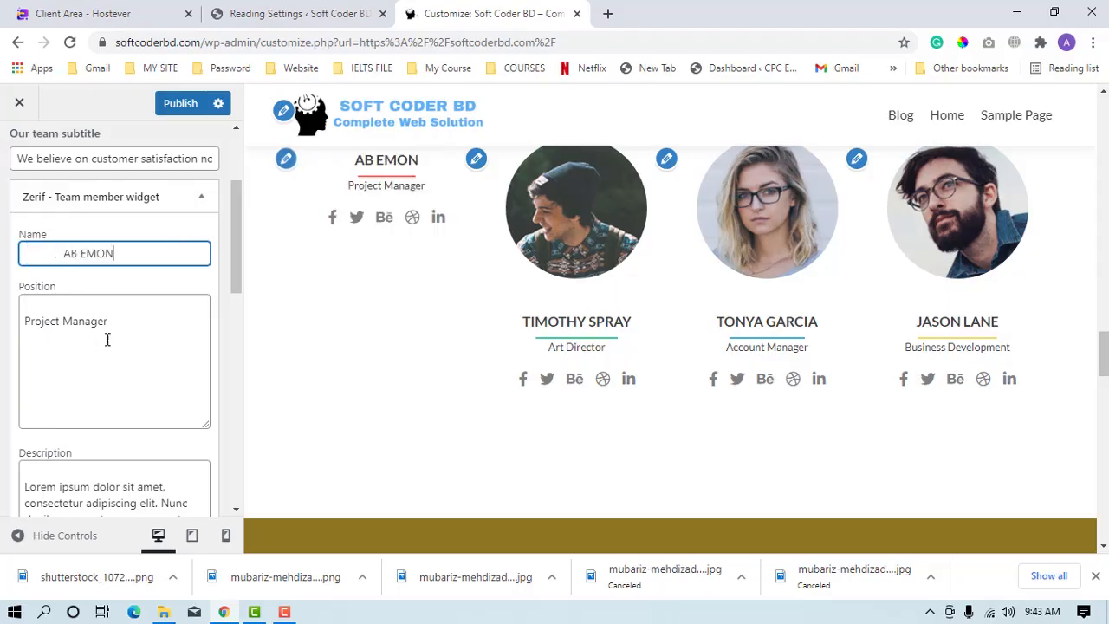
Replace the first team member's position with "CEO,EMONSACADEMY".
left_click_drag(118, 344, 21, 337)
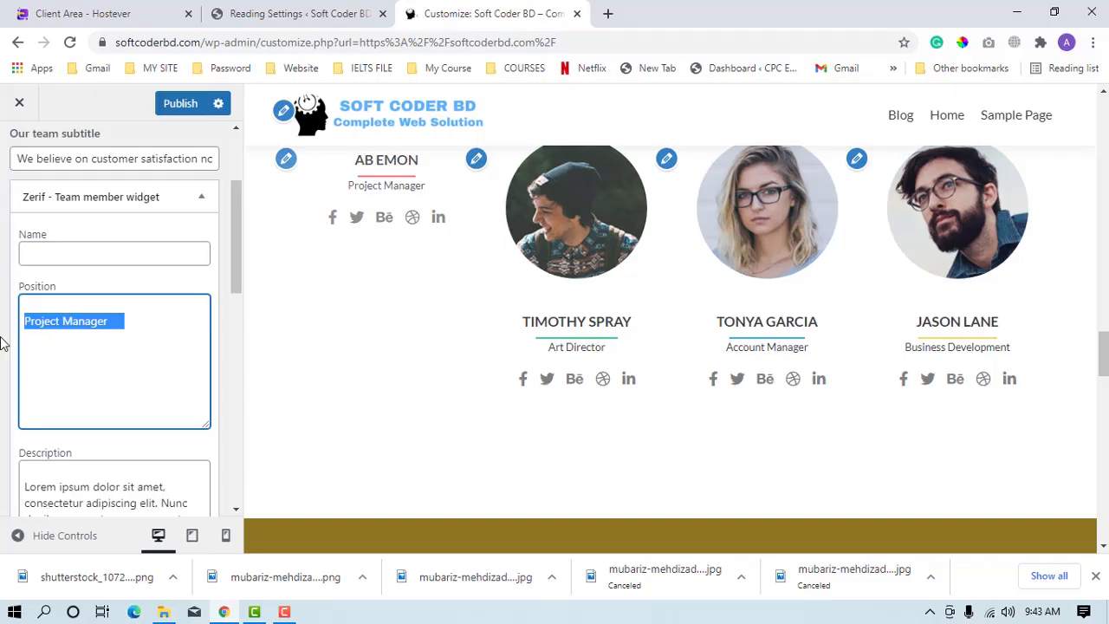
type("CEO")
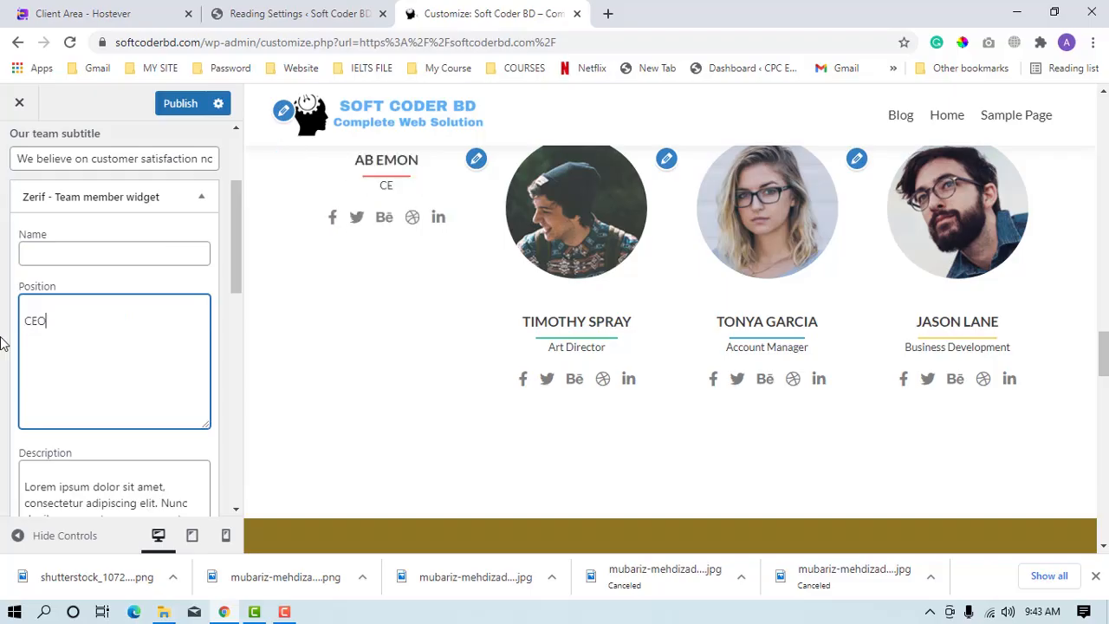
type(".Cha")
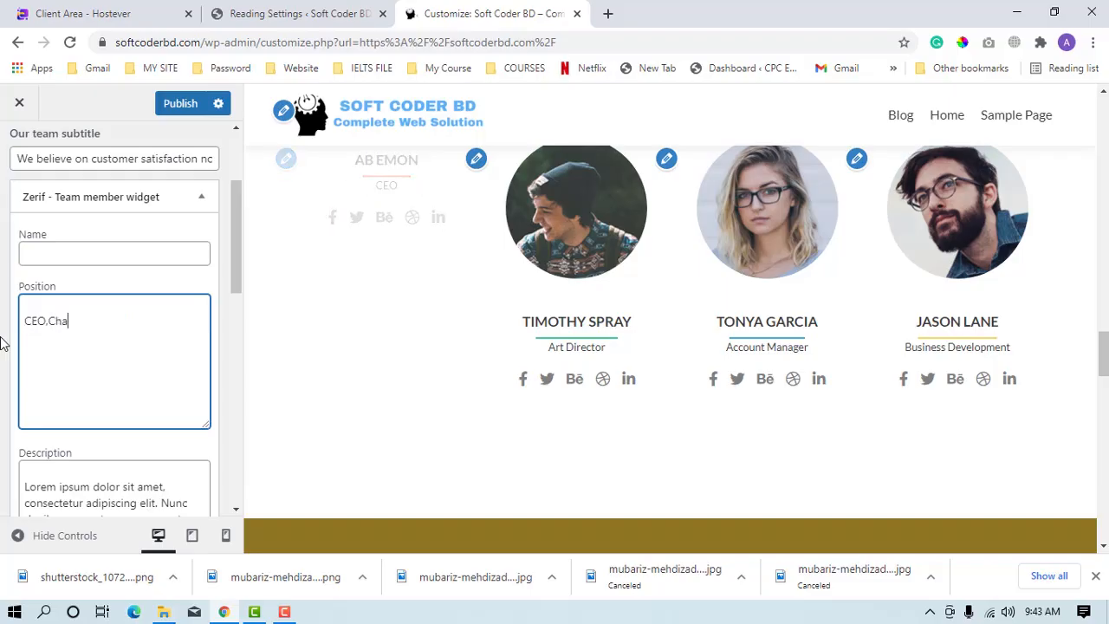
key("BackSpace")
key("BackSpace")
key("BackSpace")
key("BackSpace")
type(",EMONSACA")
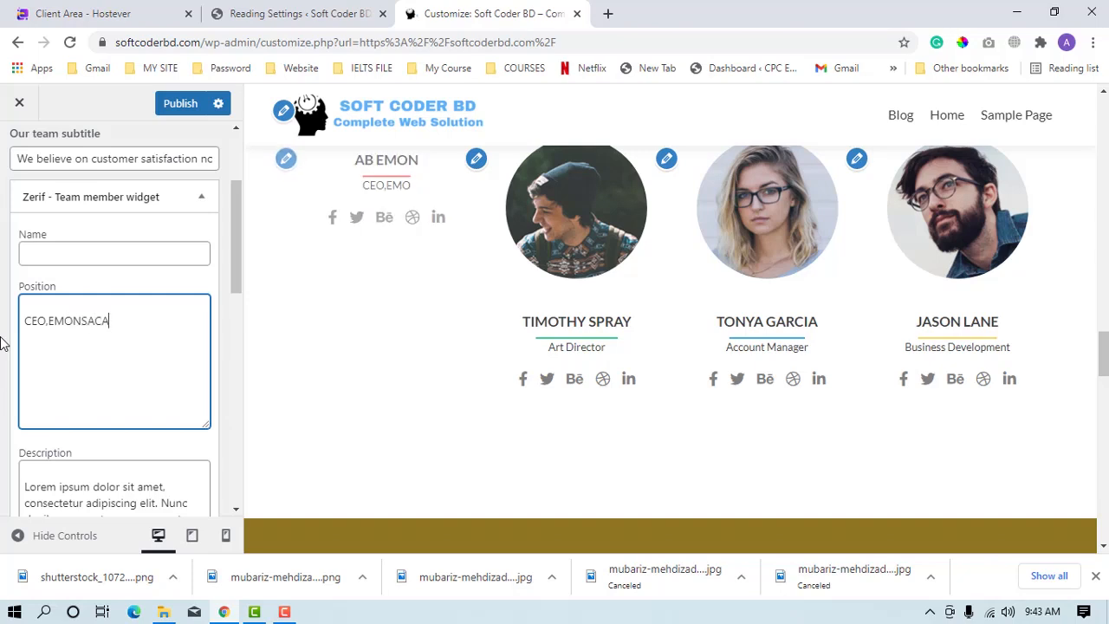
type("DEMY")
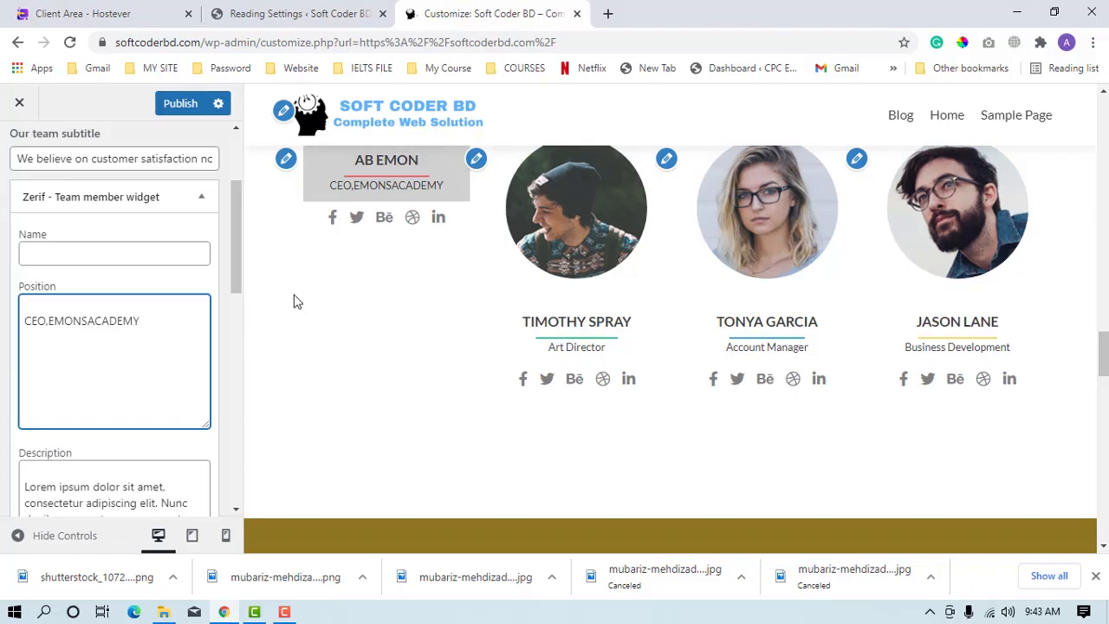
Lengthen the first team member's description by repeating its closing text from "ros condimentum quam" to "vel neque" at the end.
scroll(151, 381, "down", 2)
left_click(140, 395)
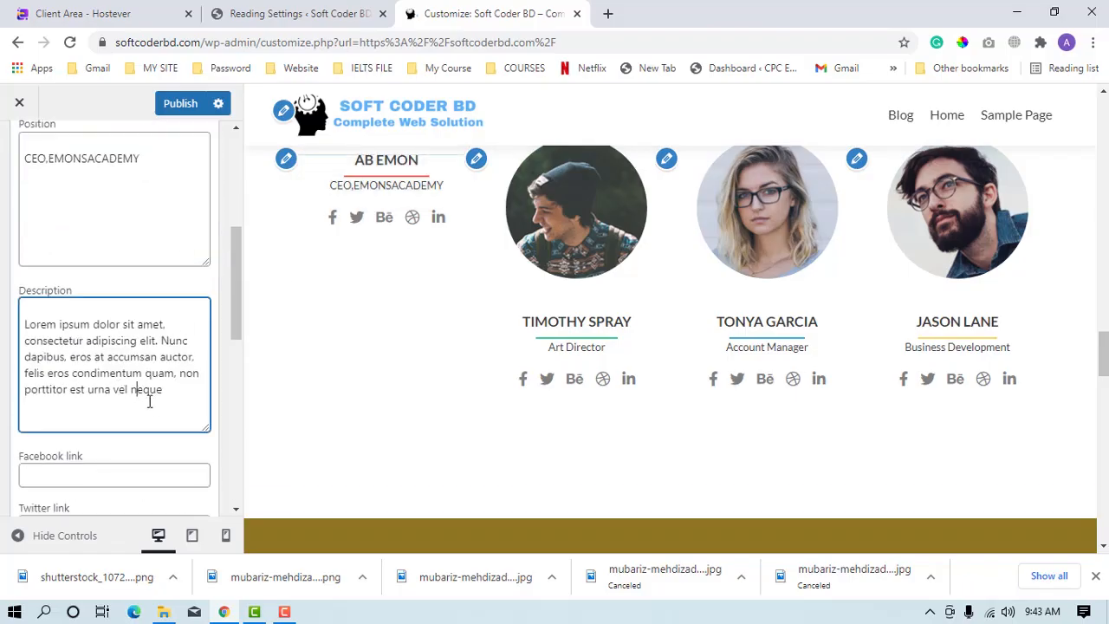
left_click_drag(161, 401, 56, 376)
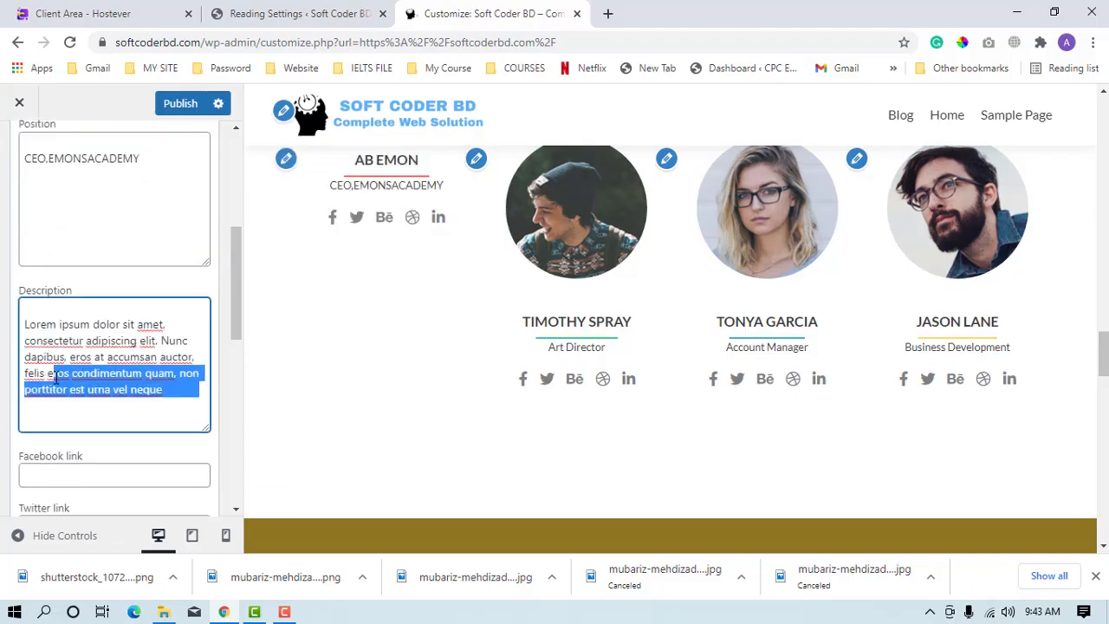
type("ros condimentum quam, non porttitor est urna vel neque")
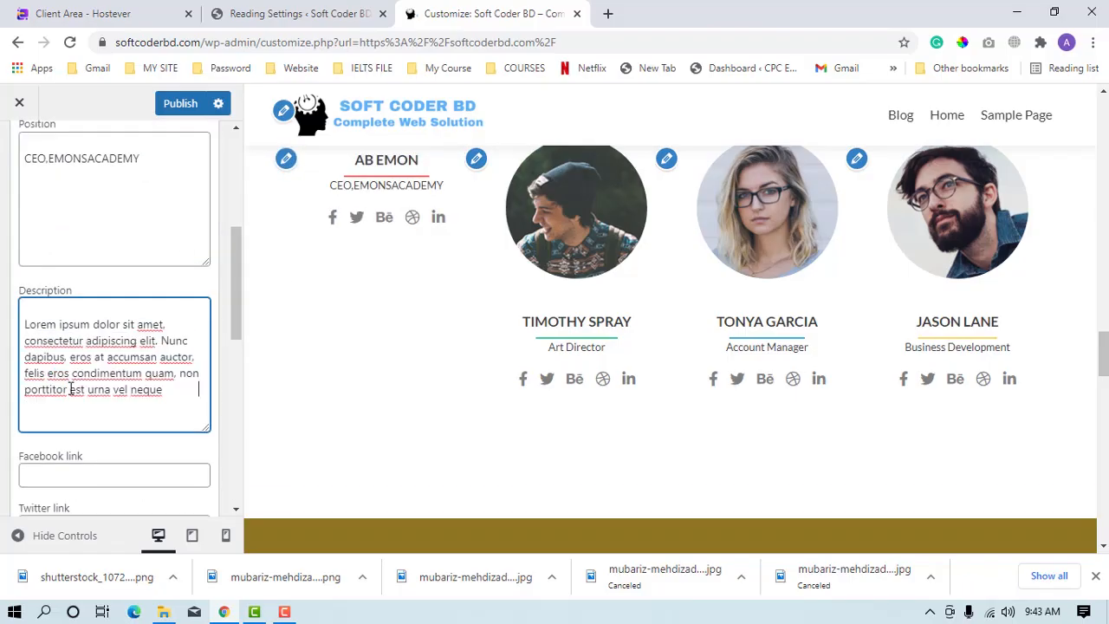
type("ros condimentum quam, non porttitor est urna vel neque")
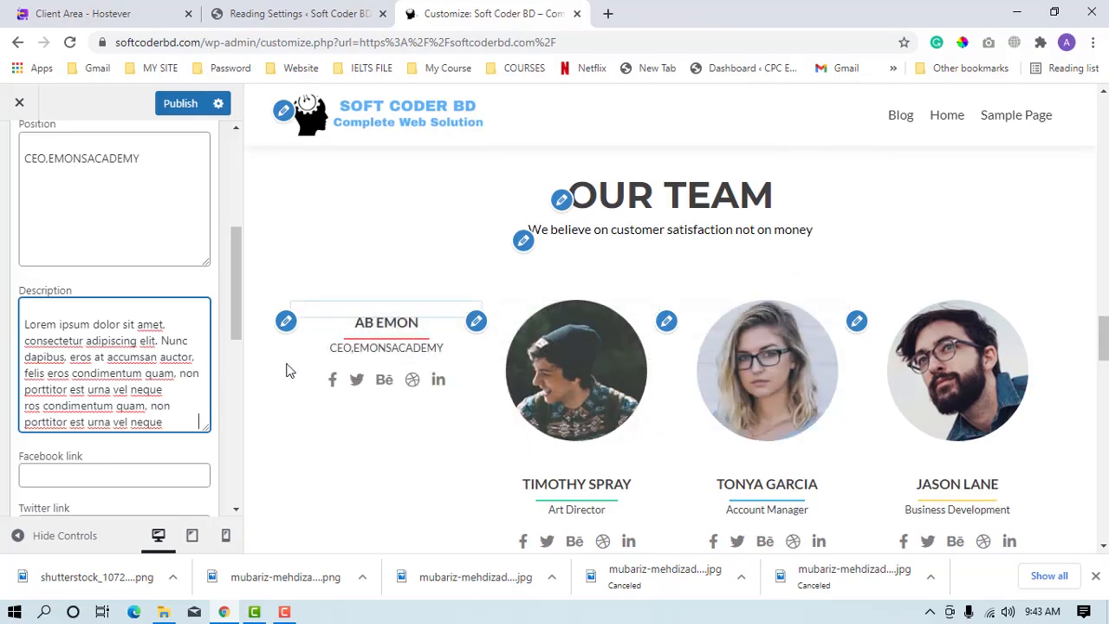
Go through the first team member's empty social link fields and set the links to open in a new window.
scroll(114, 415, "down", 1)
left_click(64, 399)
left_click(89, 449)
scroll(142, 439, "down", 2)
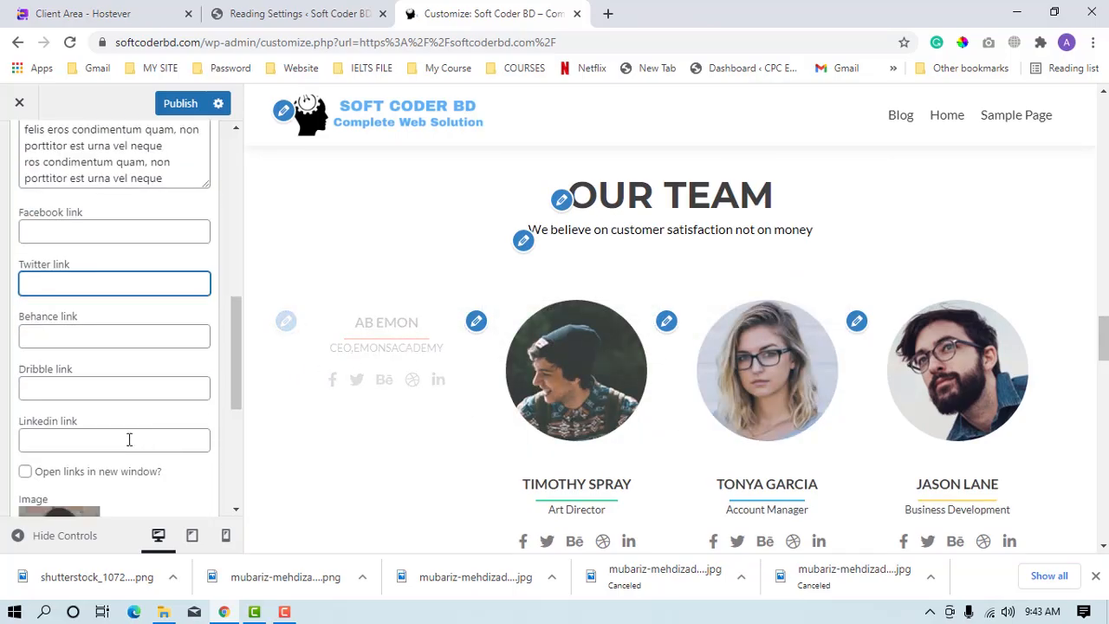
scroll(142, 439, "down", 2)
left_click(25, 309)
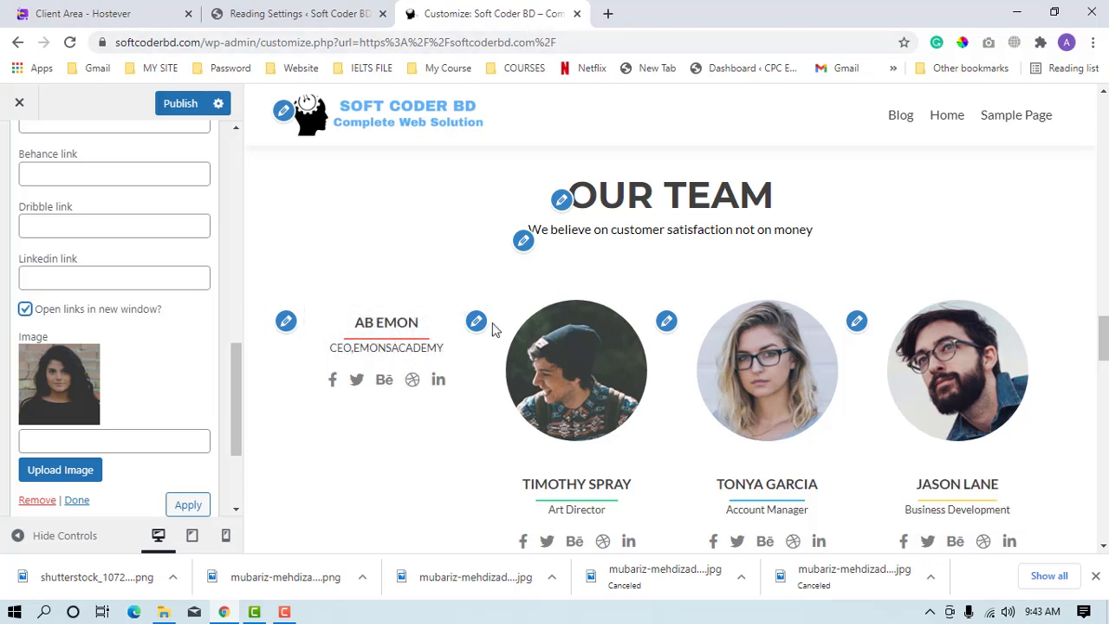
left_click(607, 14)
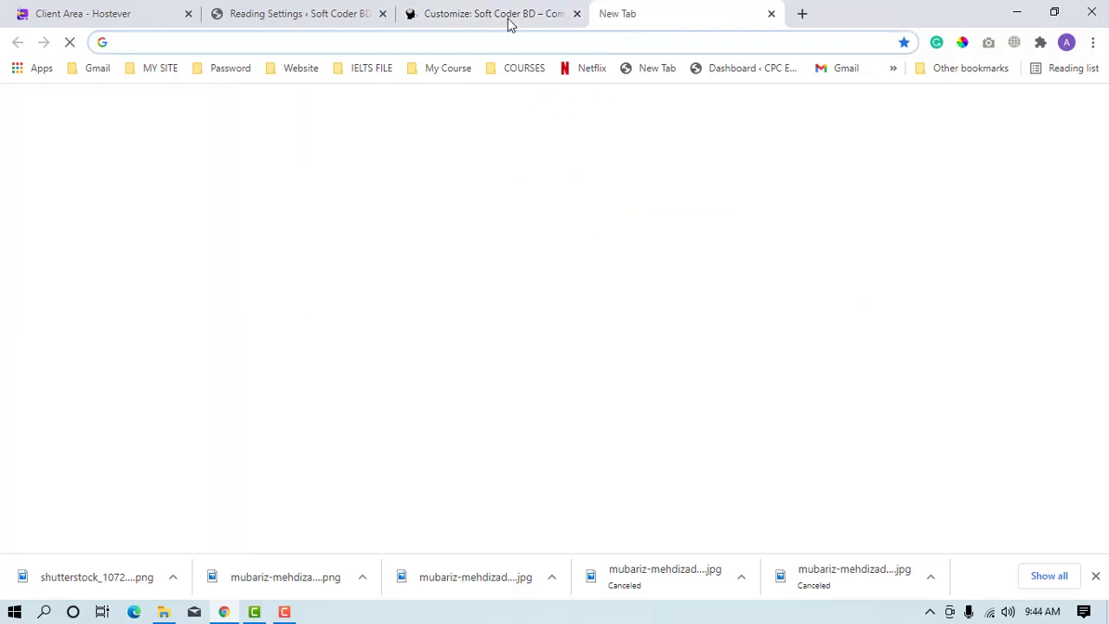
left_click(508, 24)
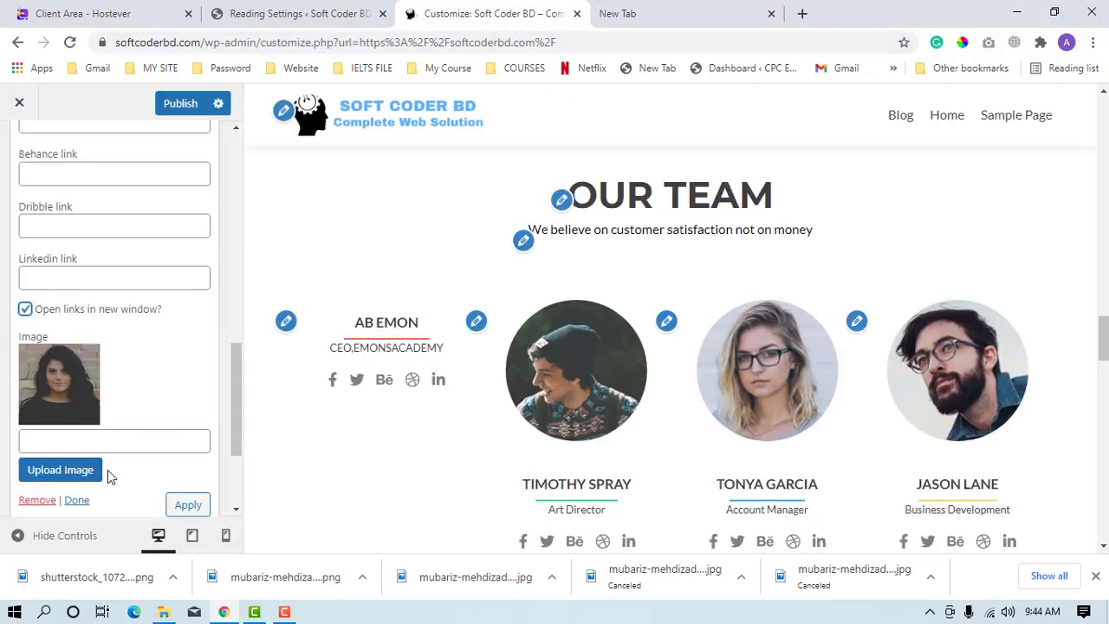
Set the first team member's image to the media library photo of the man in a sleeveless shirt with crossed arms.
scroll(95, 492, "down", 1)
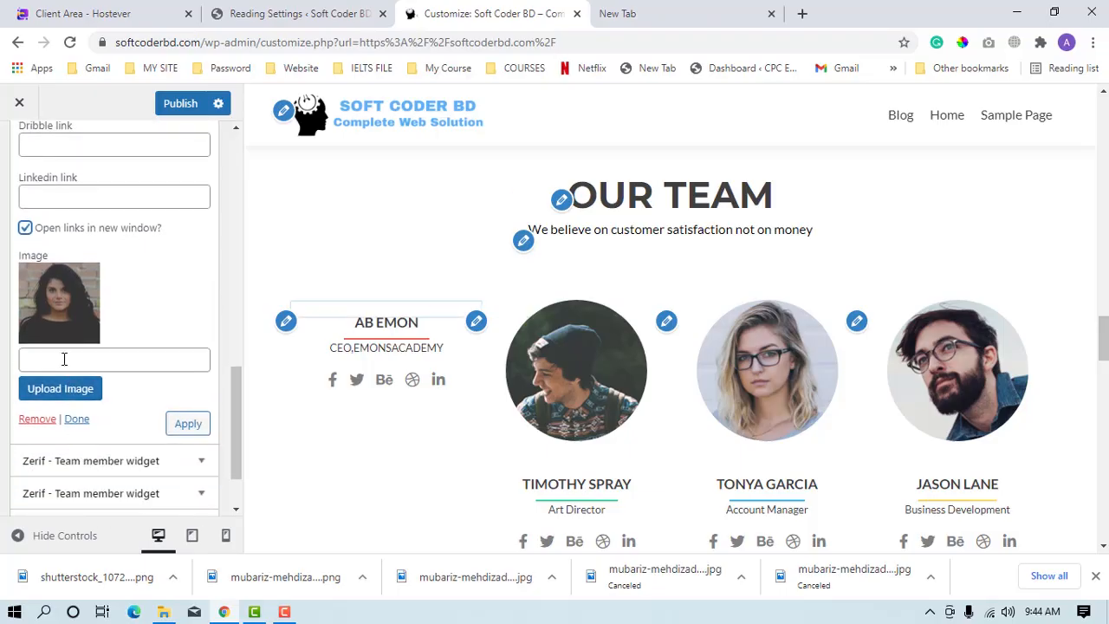
left_click(65, 392)
left_click(471, 310)
left_click(1059, 509)
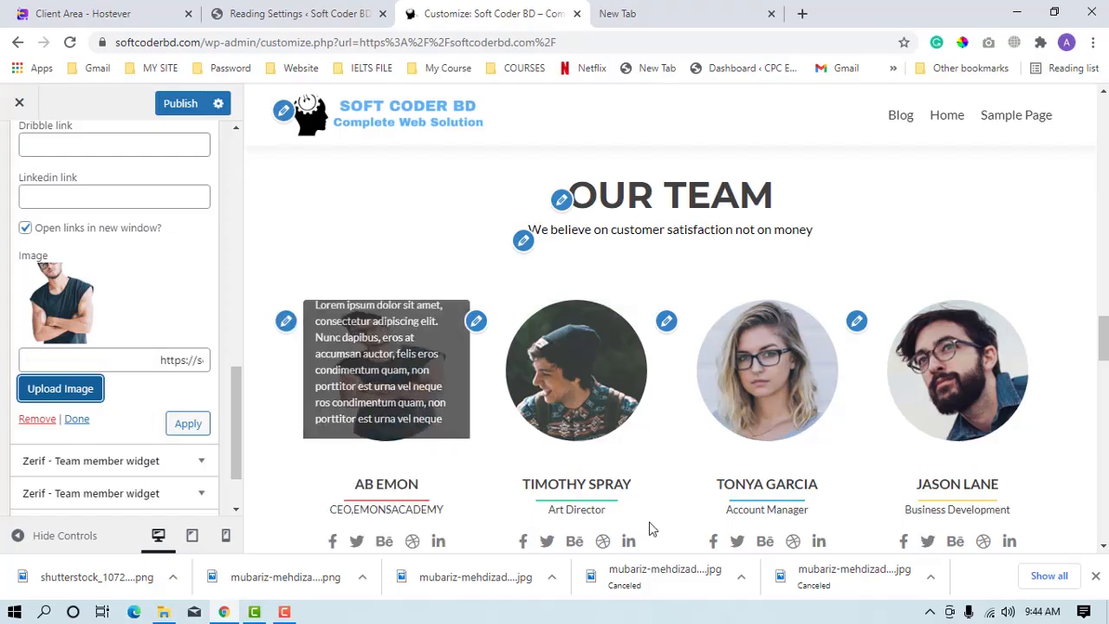
Review the updated team section in the preview, along with the testimonials and right-button ribbon below it.
scroll(76, 433, "down", 1)
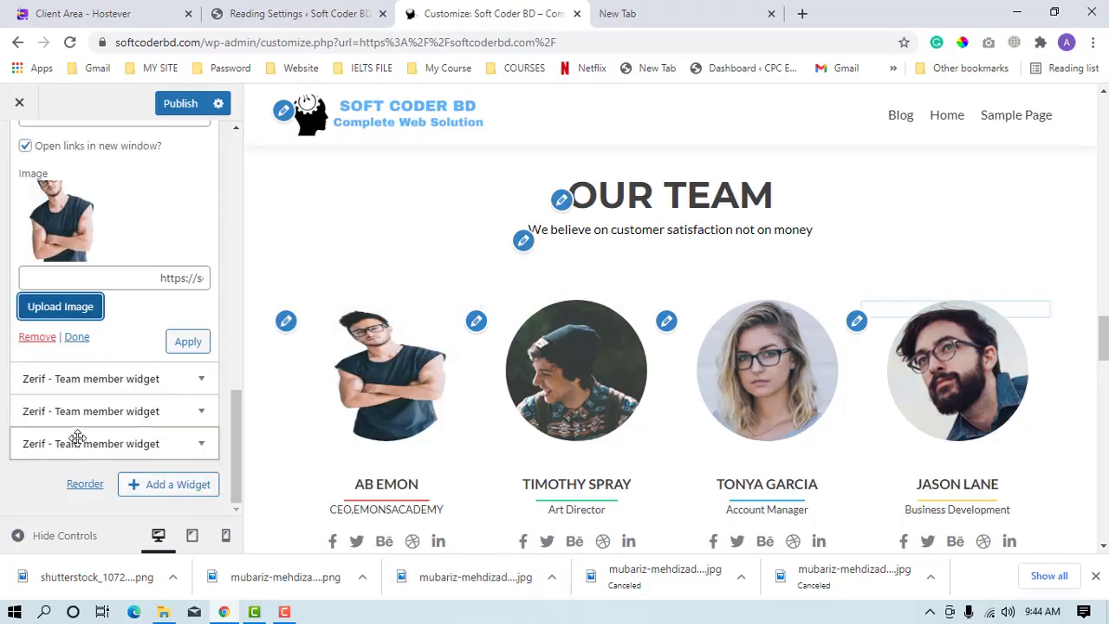
scroll(576, 451, "down", 1)
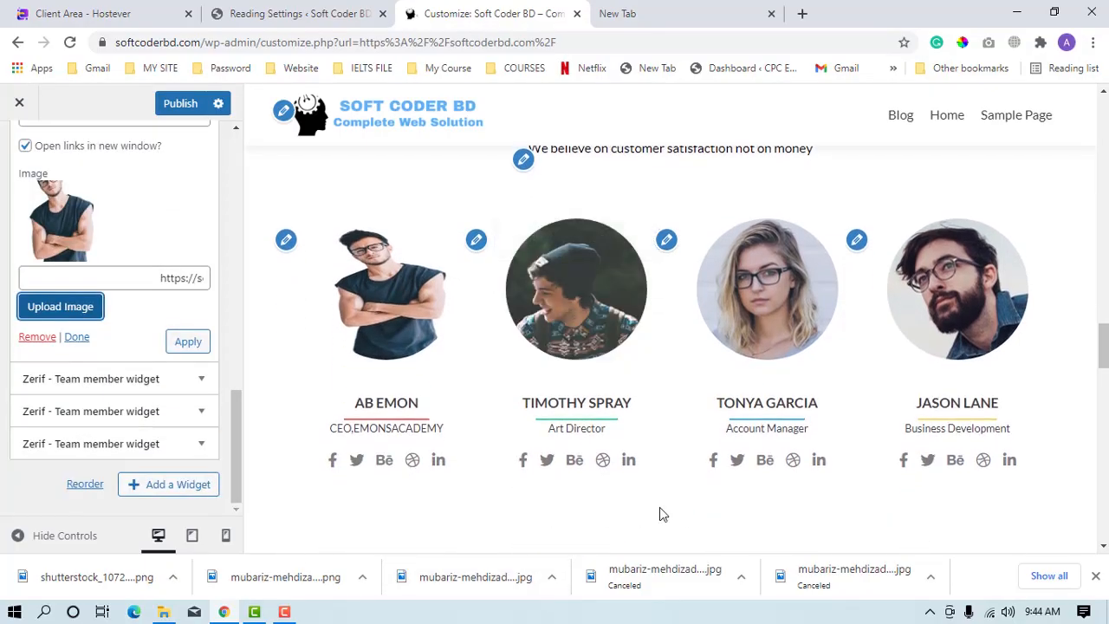
scroll(459, 454, "down", 4)
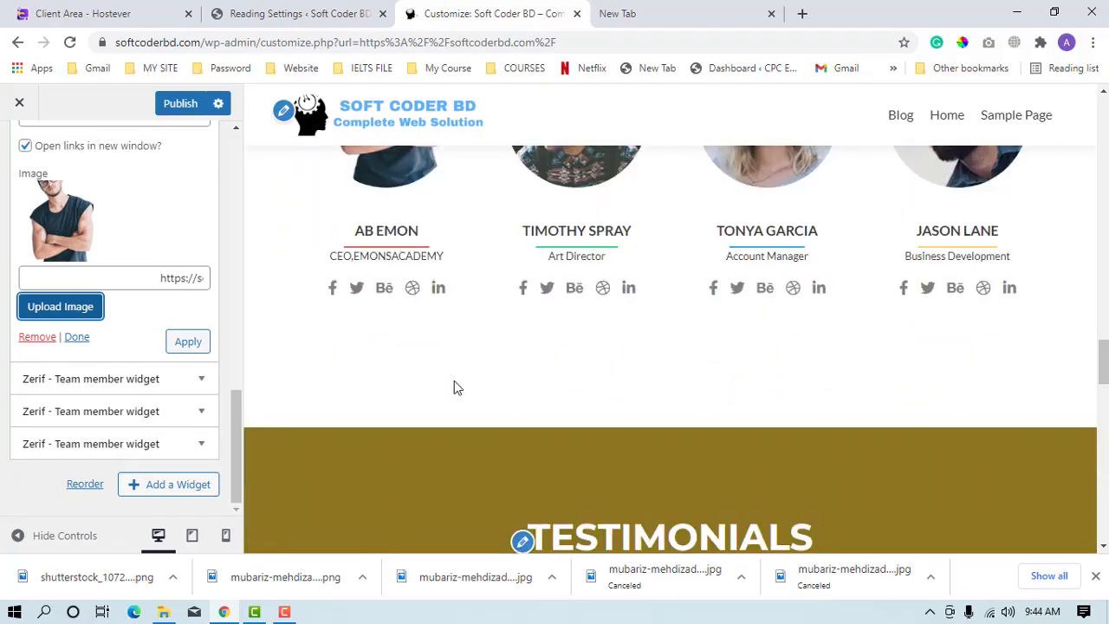
scroll(410, 252, "up", 1)
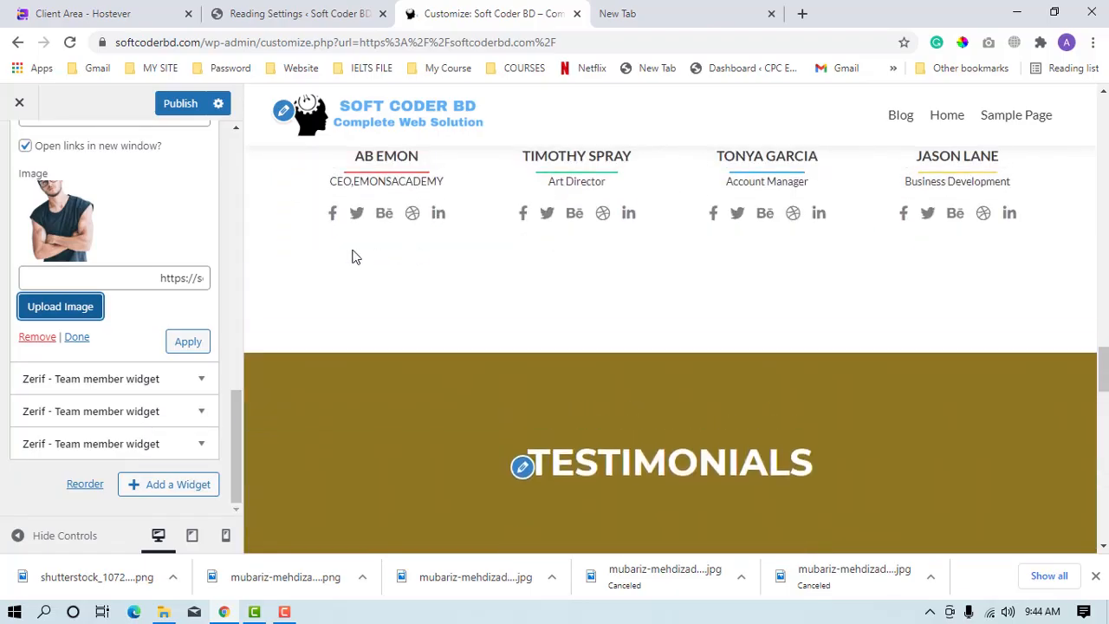
scroll(478, 448, "down", 10)
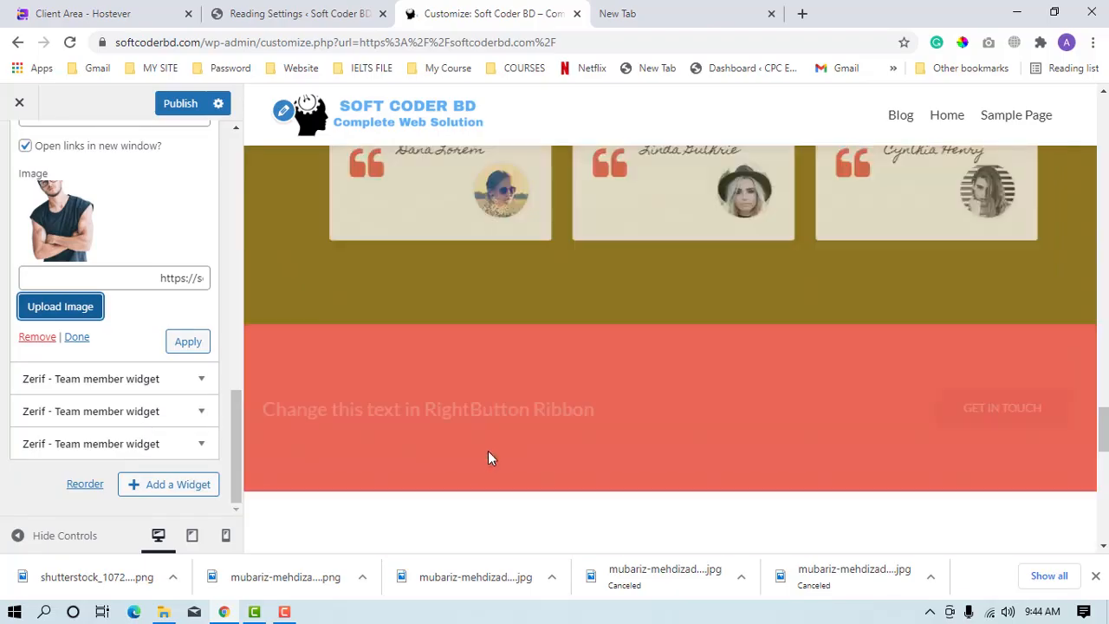
scroll(490, 458, "up", 4)
scroll(427, 524, "up", 1)
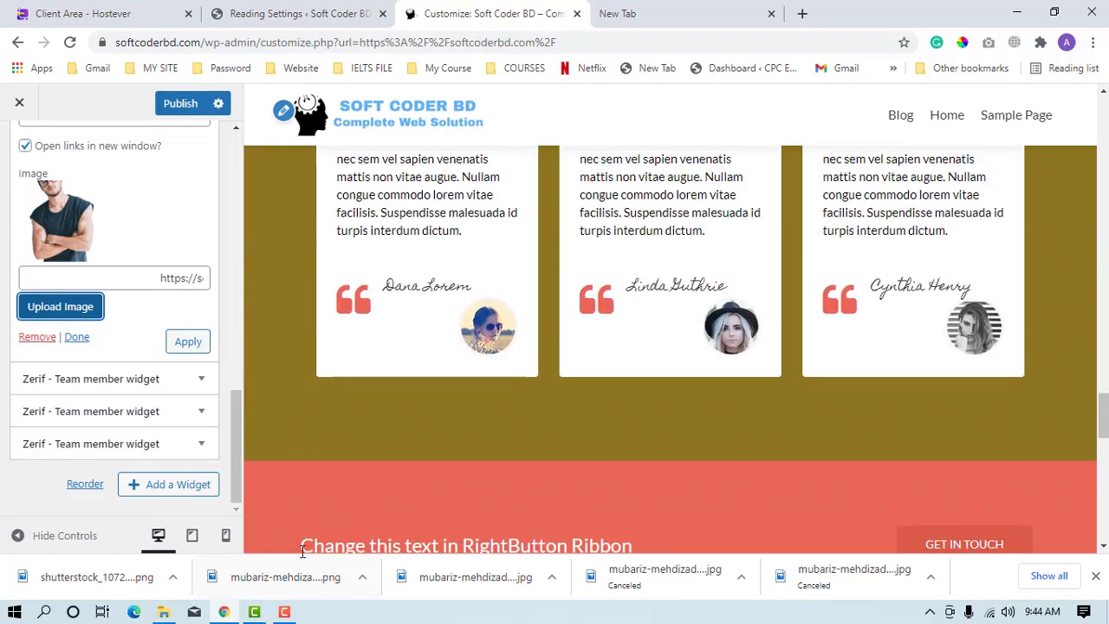